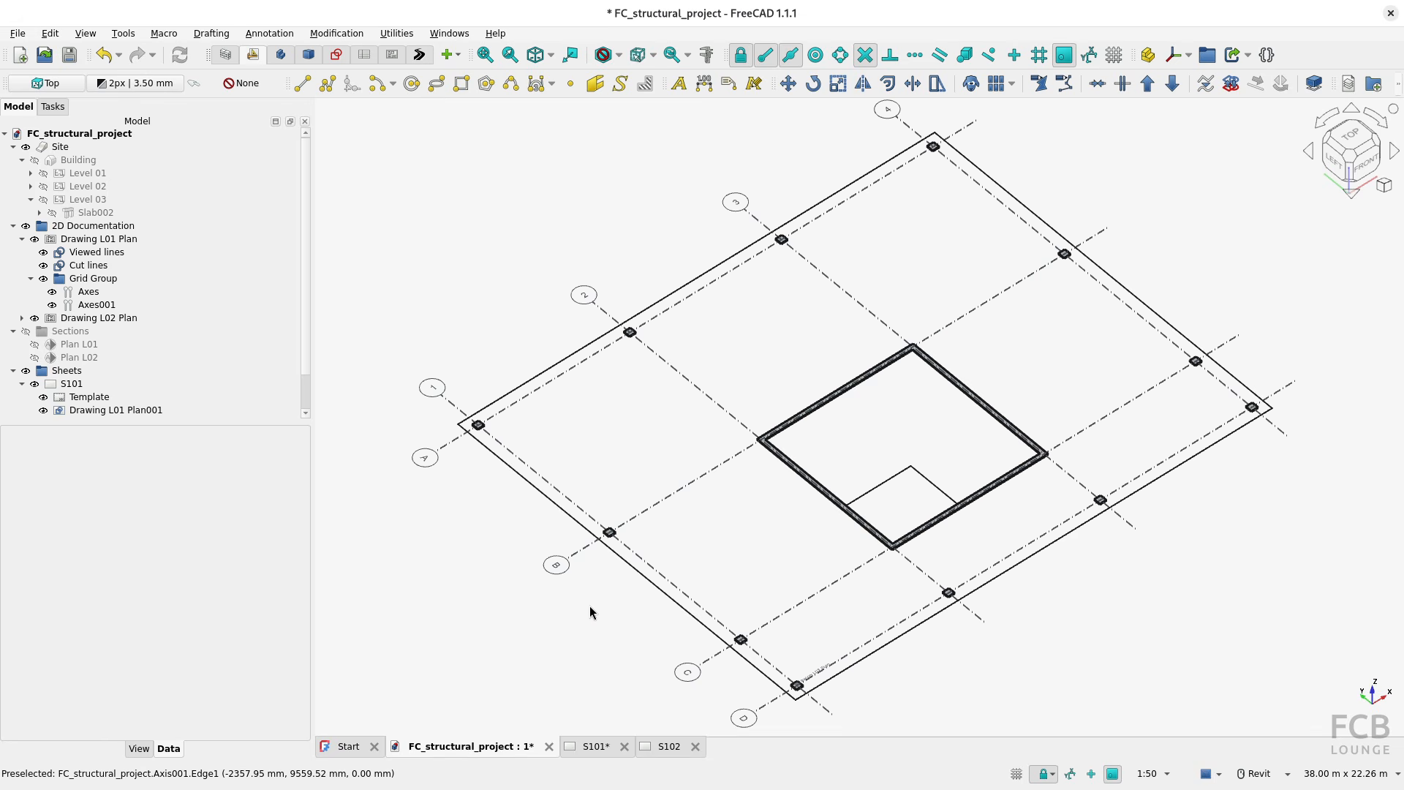
Step: Review plan sheets S101 and S102 and briefly show the whole building in the 3D view before hiding it again
left_click(593, 746)
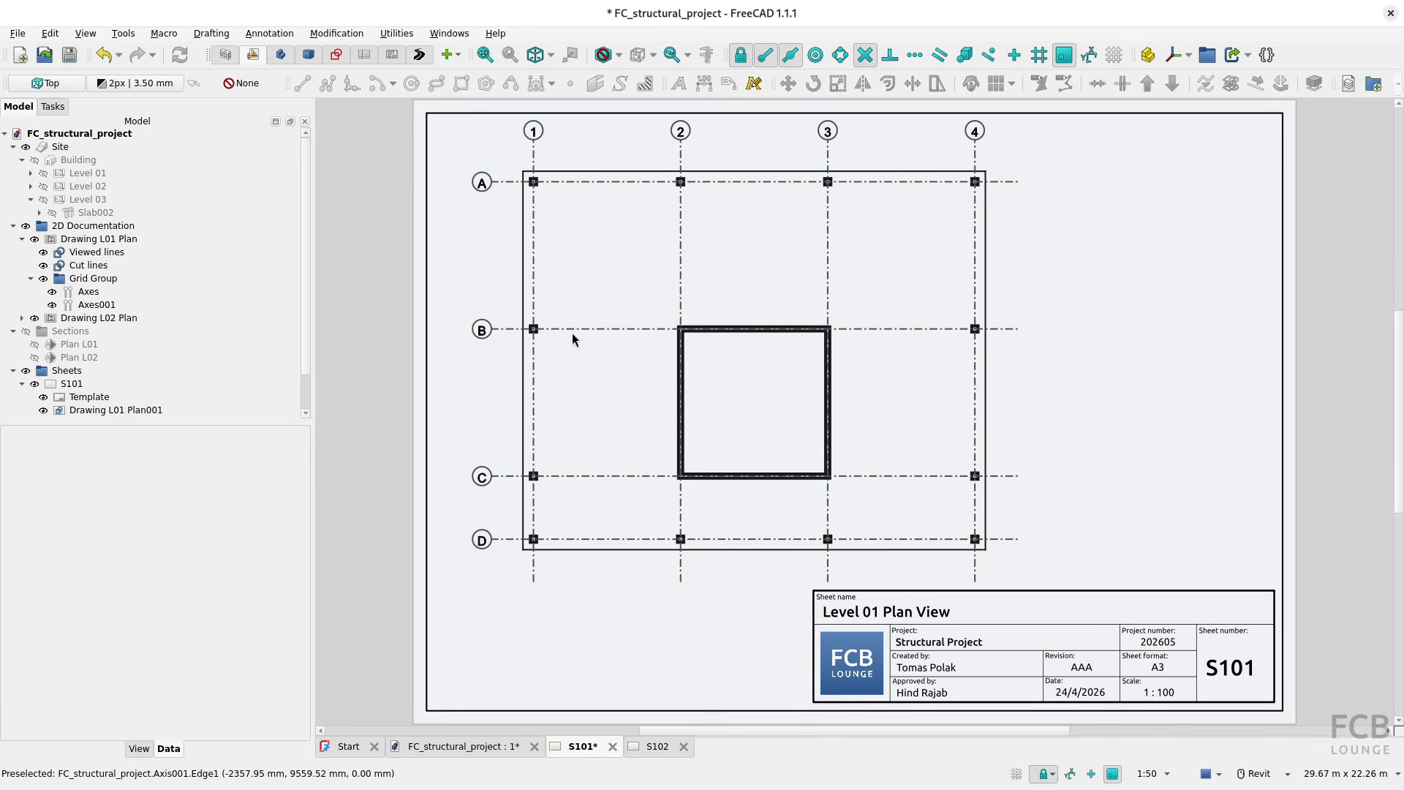
left_click(572, 332)
left_click(542, 142)
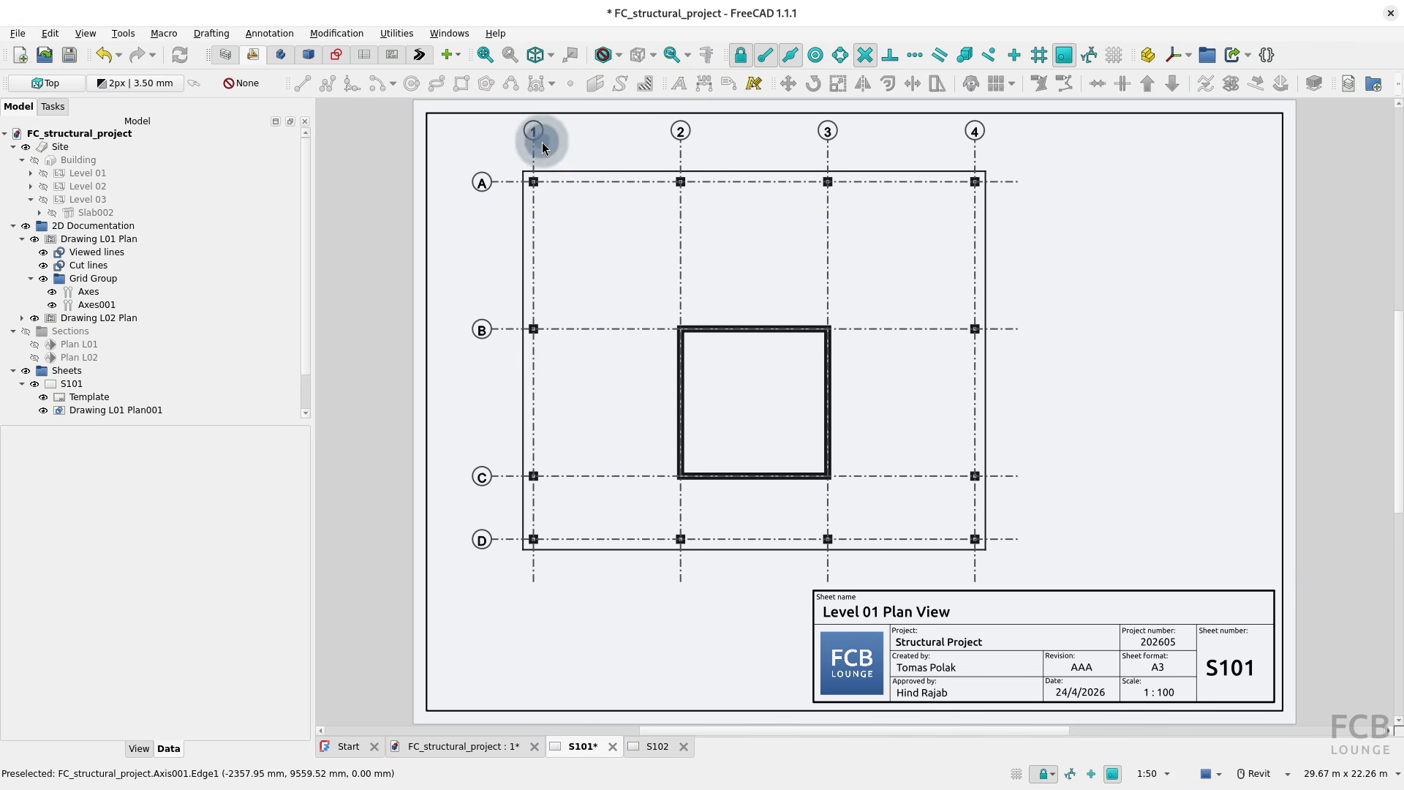
left_click(648, 746)
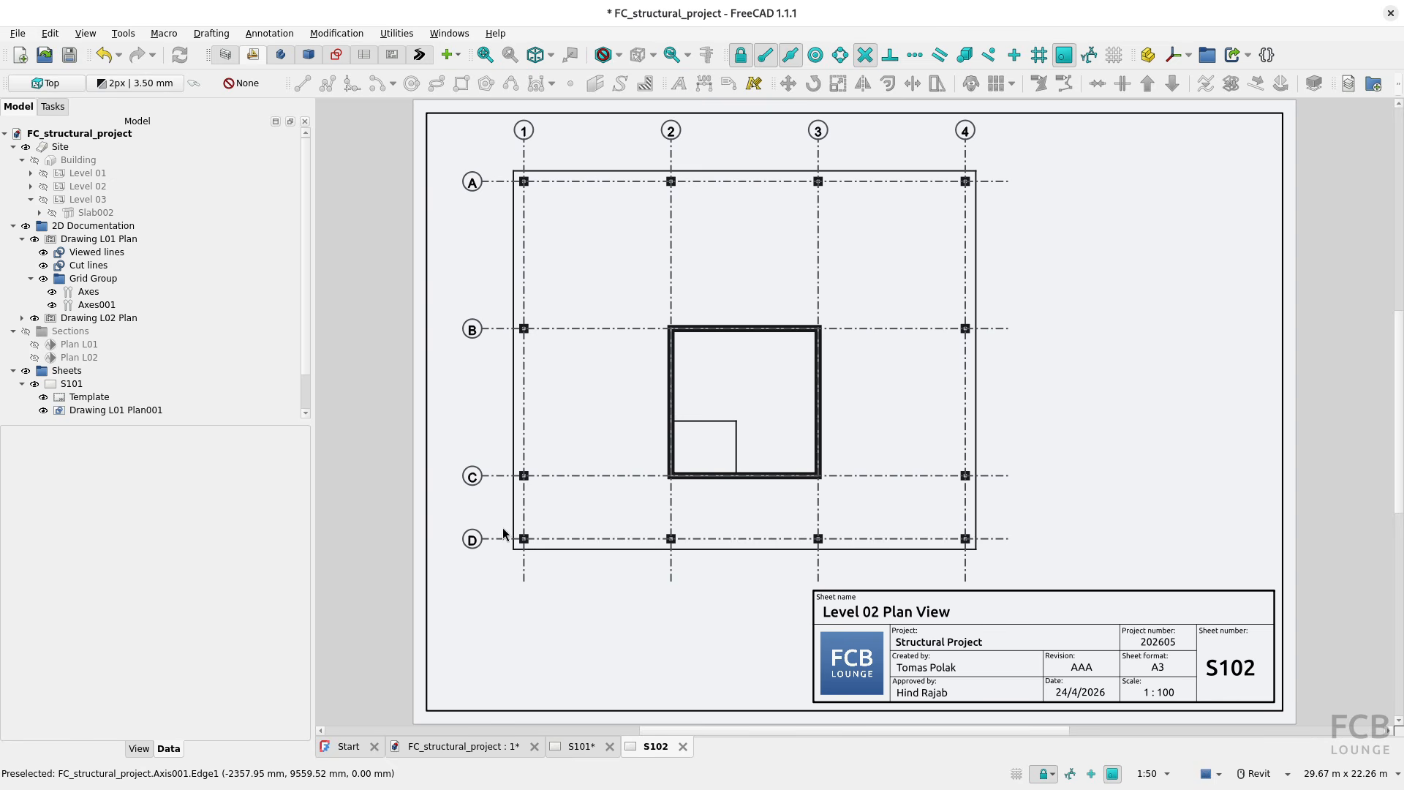
left_click(478, 753)
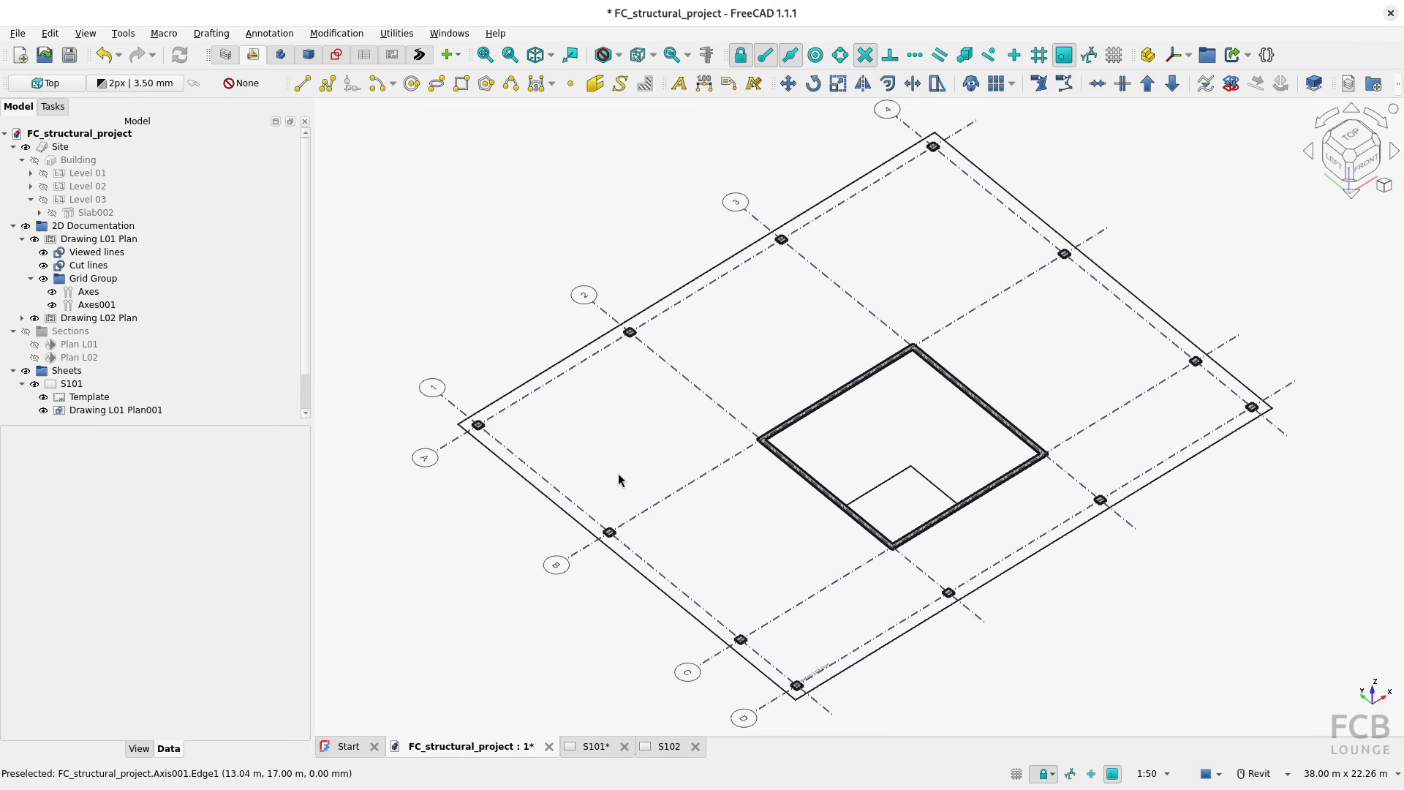
left_click(34, 161)
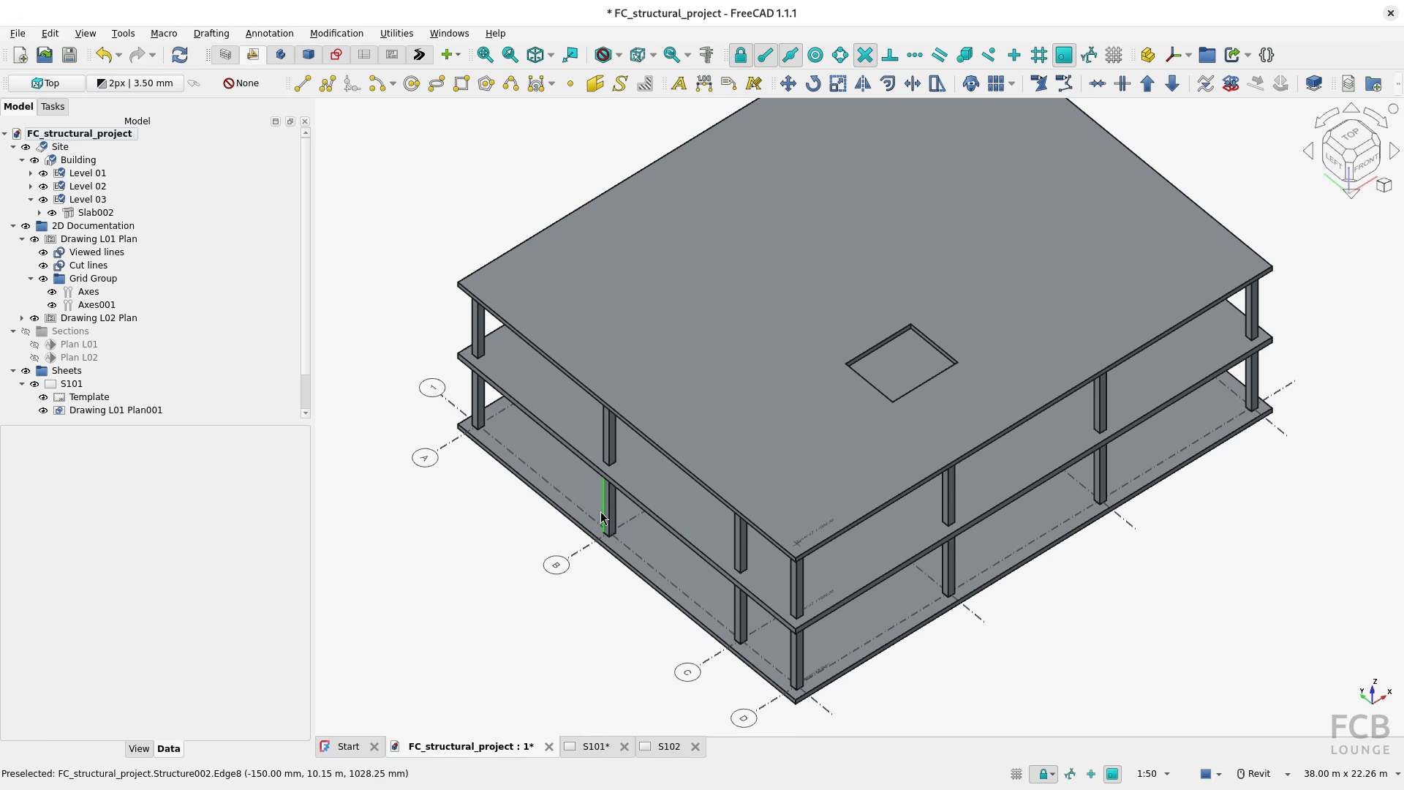
left_click(34, 160)
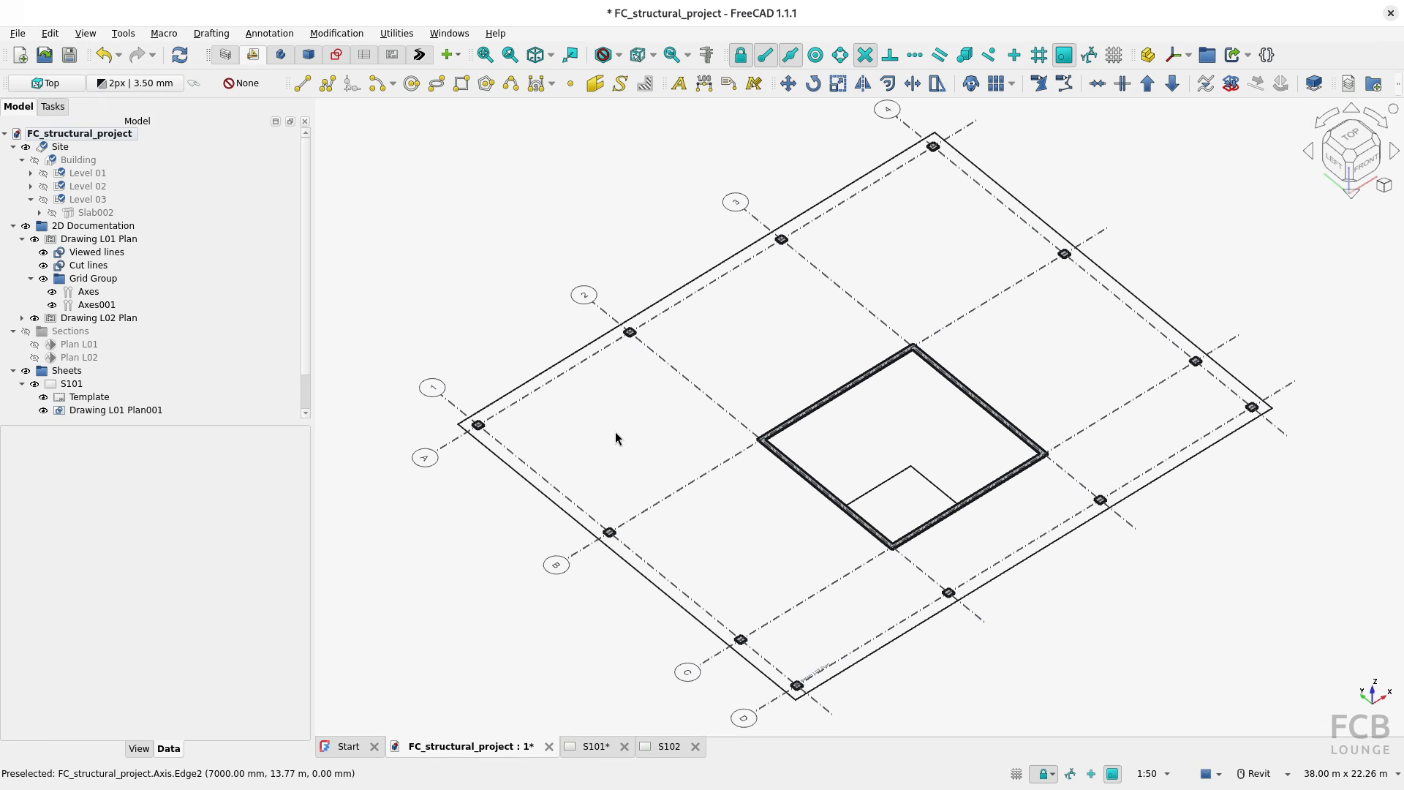
Step: Close both sheets and the structural project, and start a new BIM/Architecture document
left_click(695, 746)
left_click(624, 747)
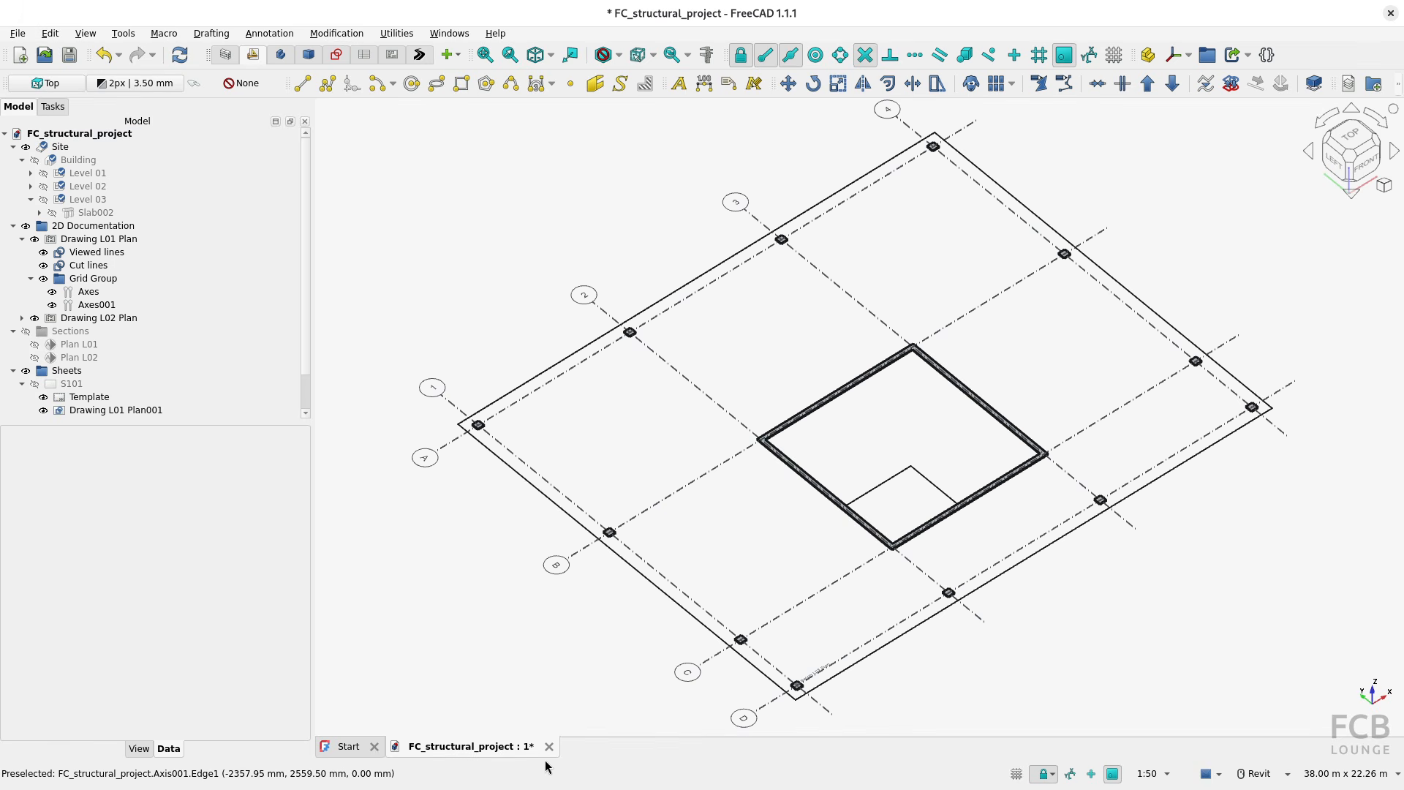
left_click(550, 746)
left_click(658, 435)
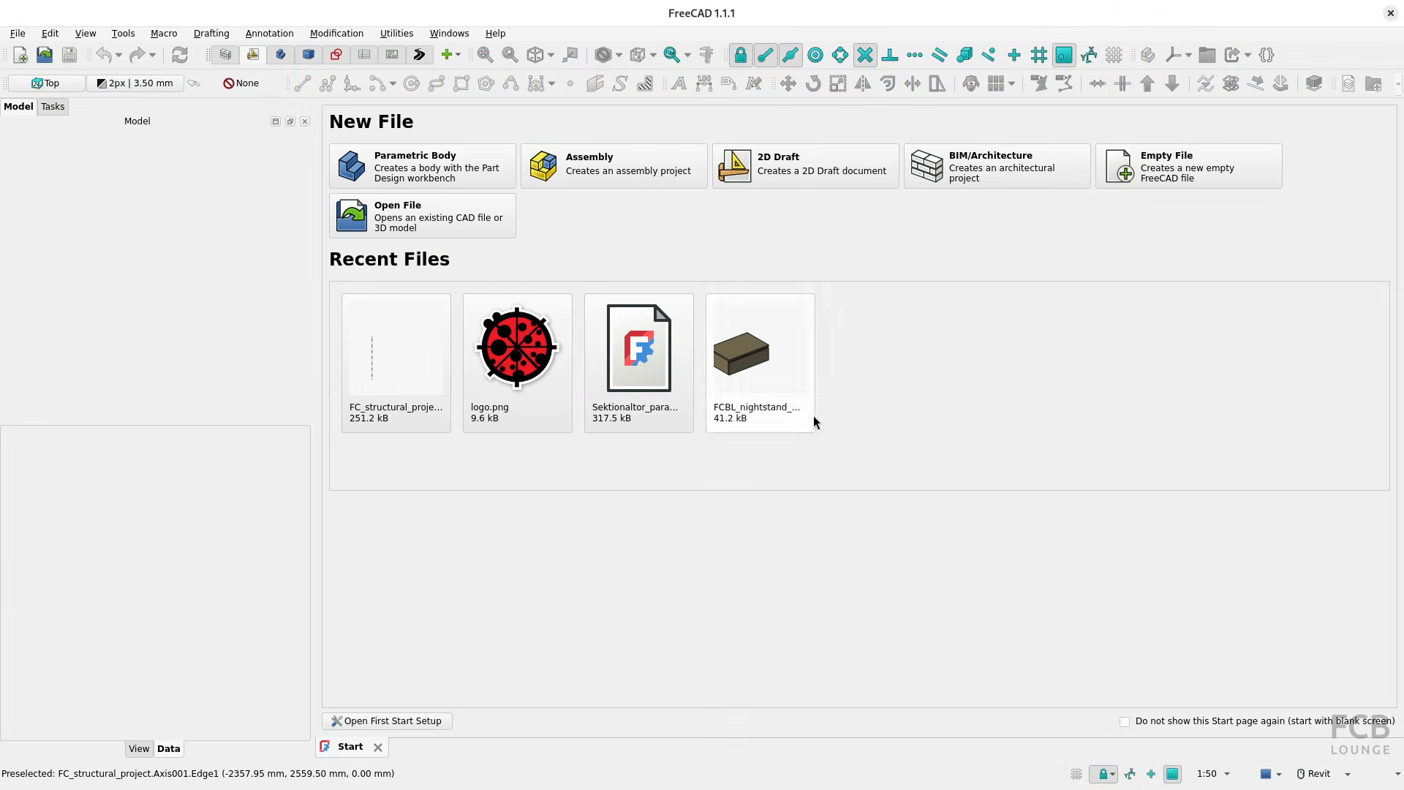
left_click(980, 174)
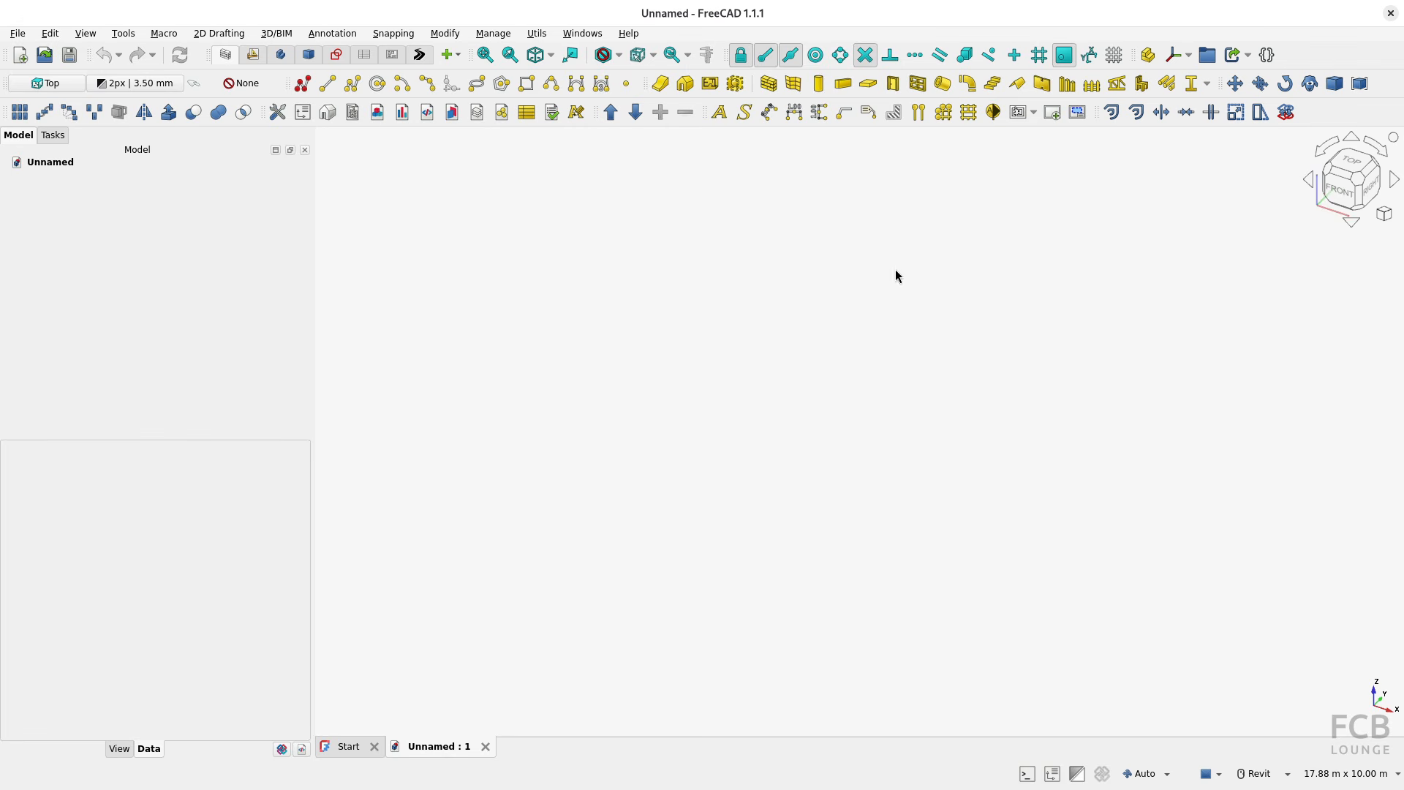
Step: Create a set of axes with the Axis tool and view it from the top
left_click(919, 112)
left_click(920, 111)
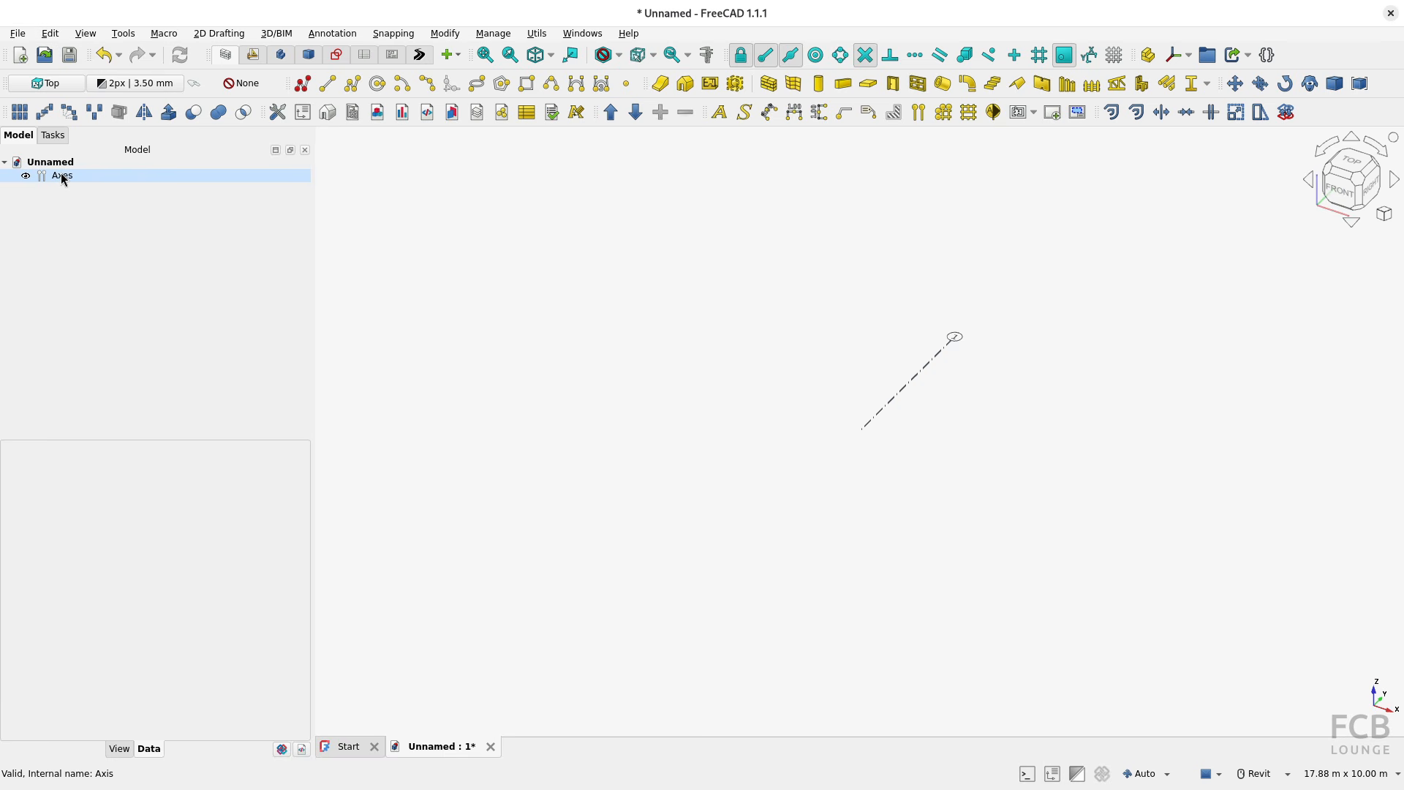
key("ctrl")
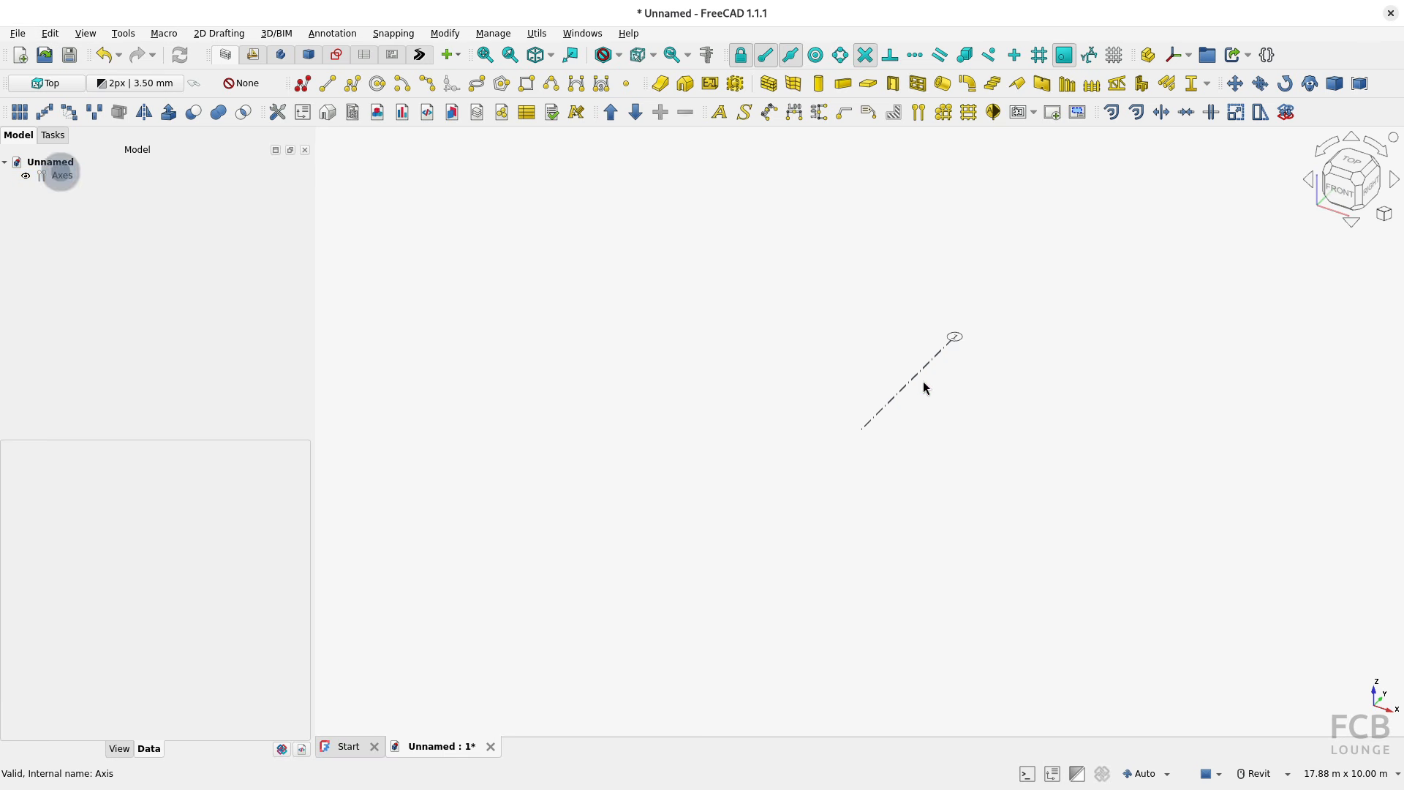
key("ctrl")
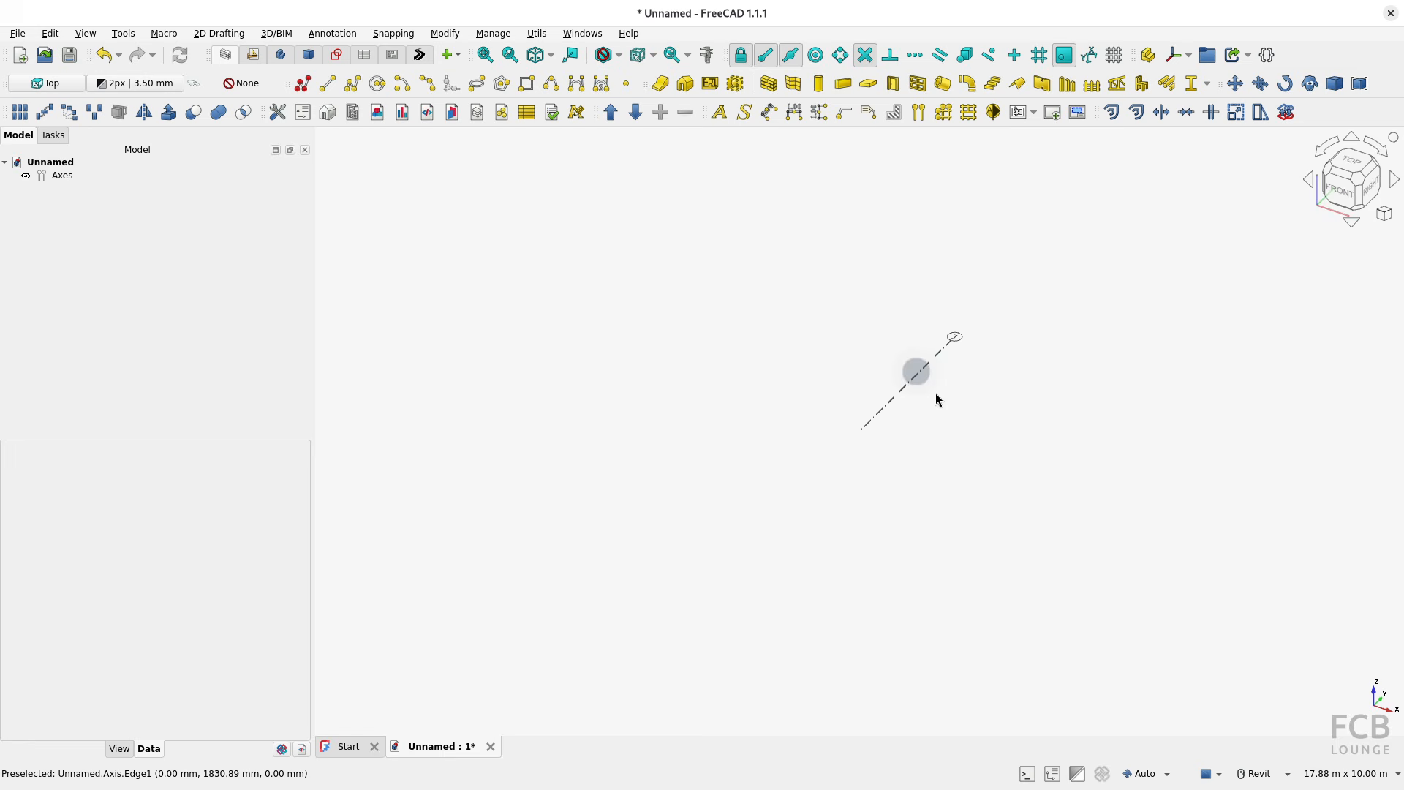
left_click(1350, 160)
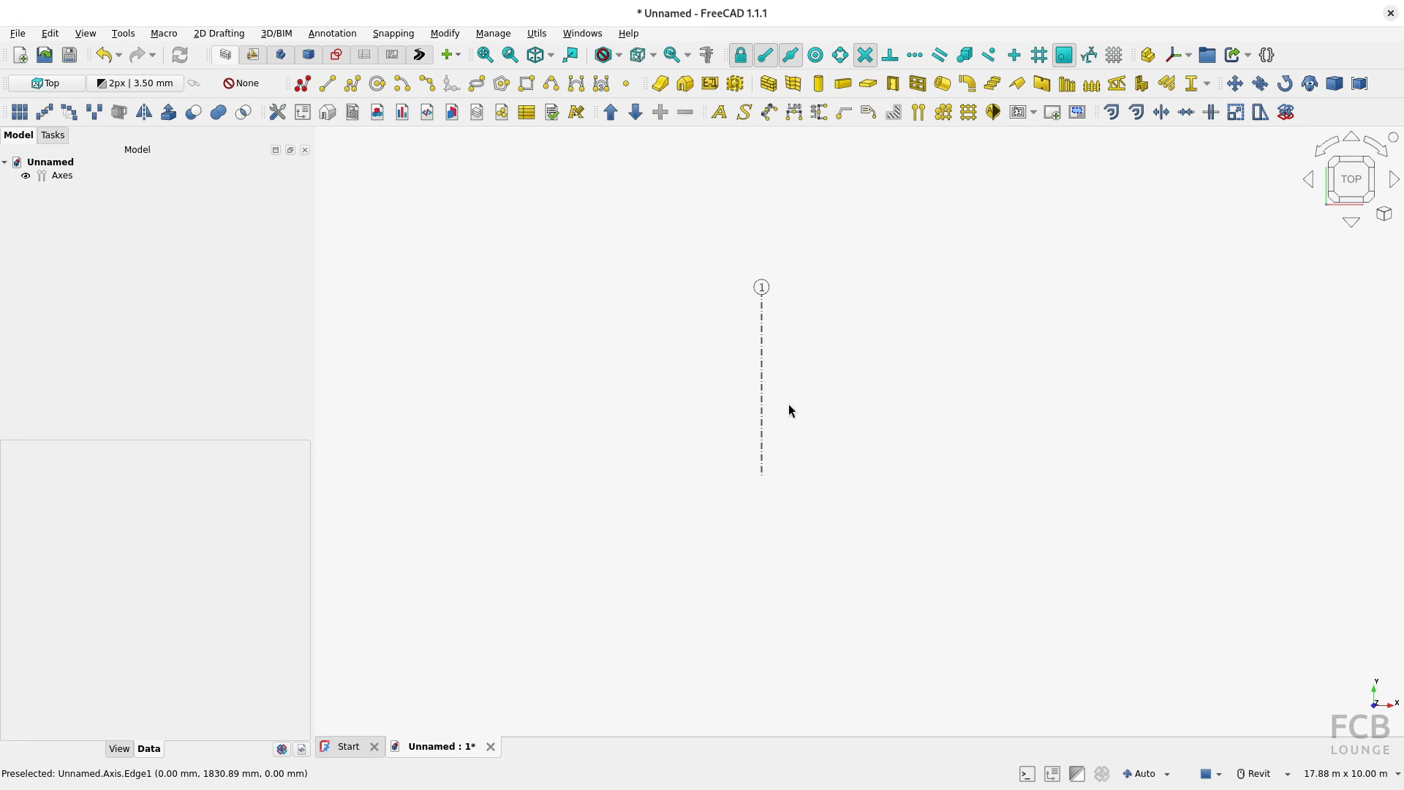
scroll(788, 405, "up", 3)
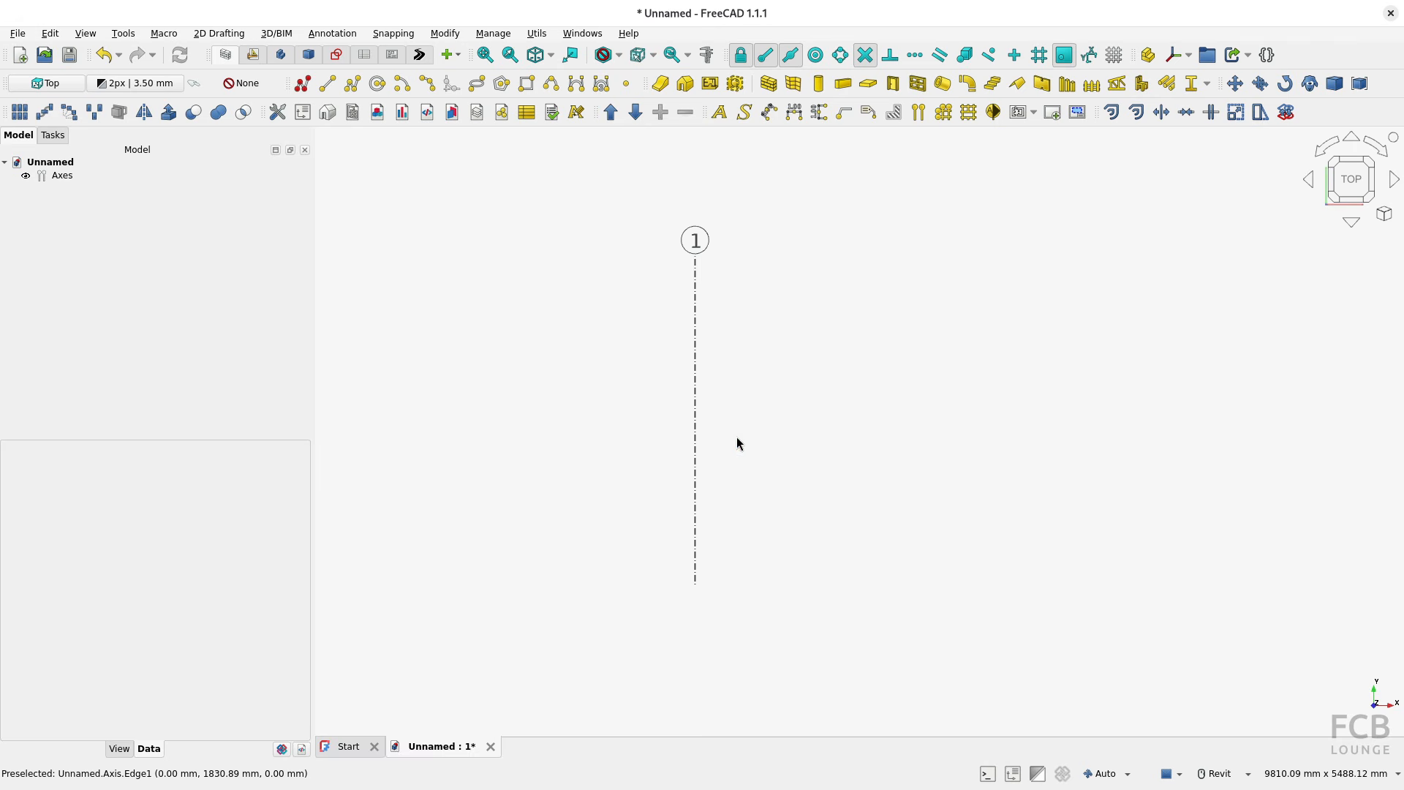
key("ctrl")
Step: Edit the axis set and add three more axes, numbered 2 to 4
double_click(63, 175)
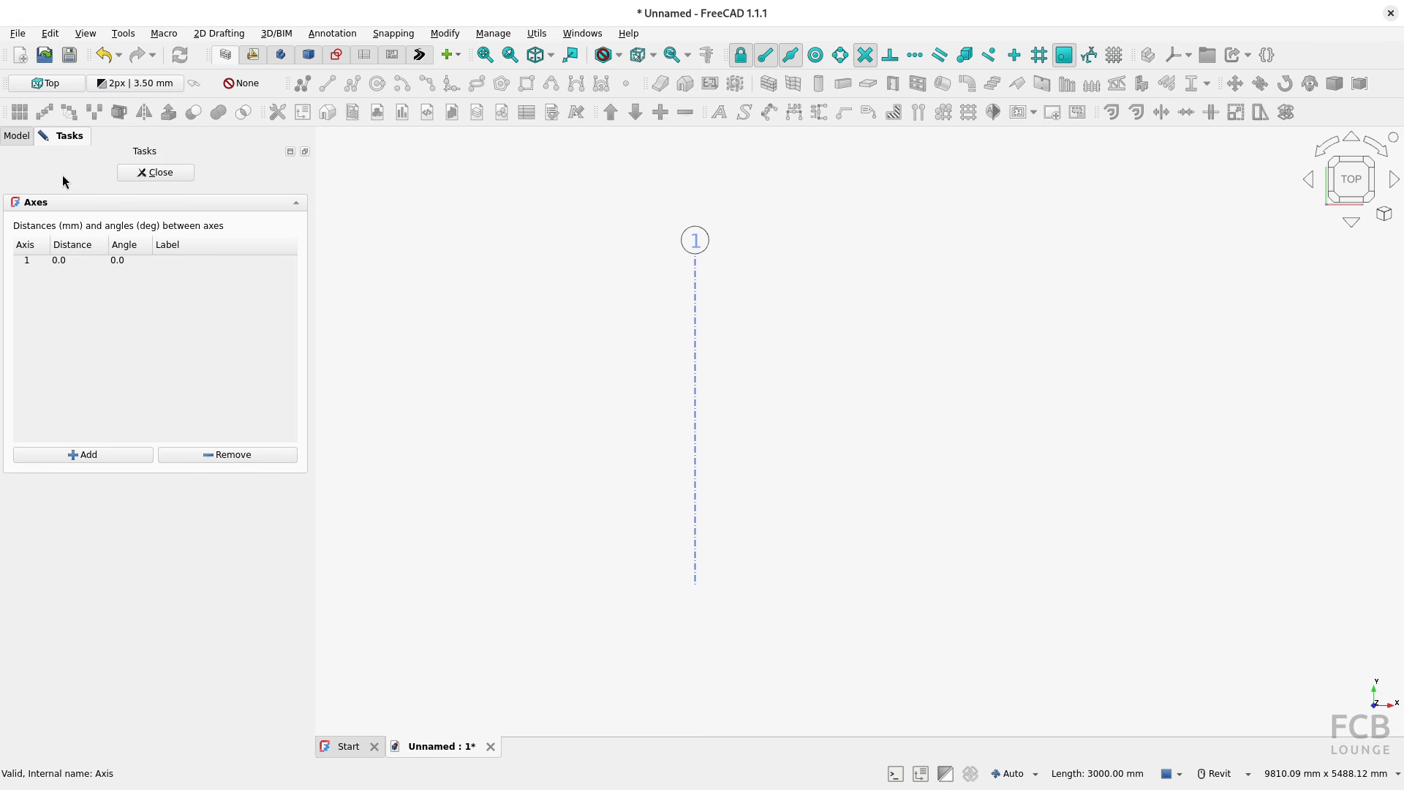
left_click(36, 261)
left_click(83, 455)
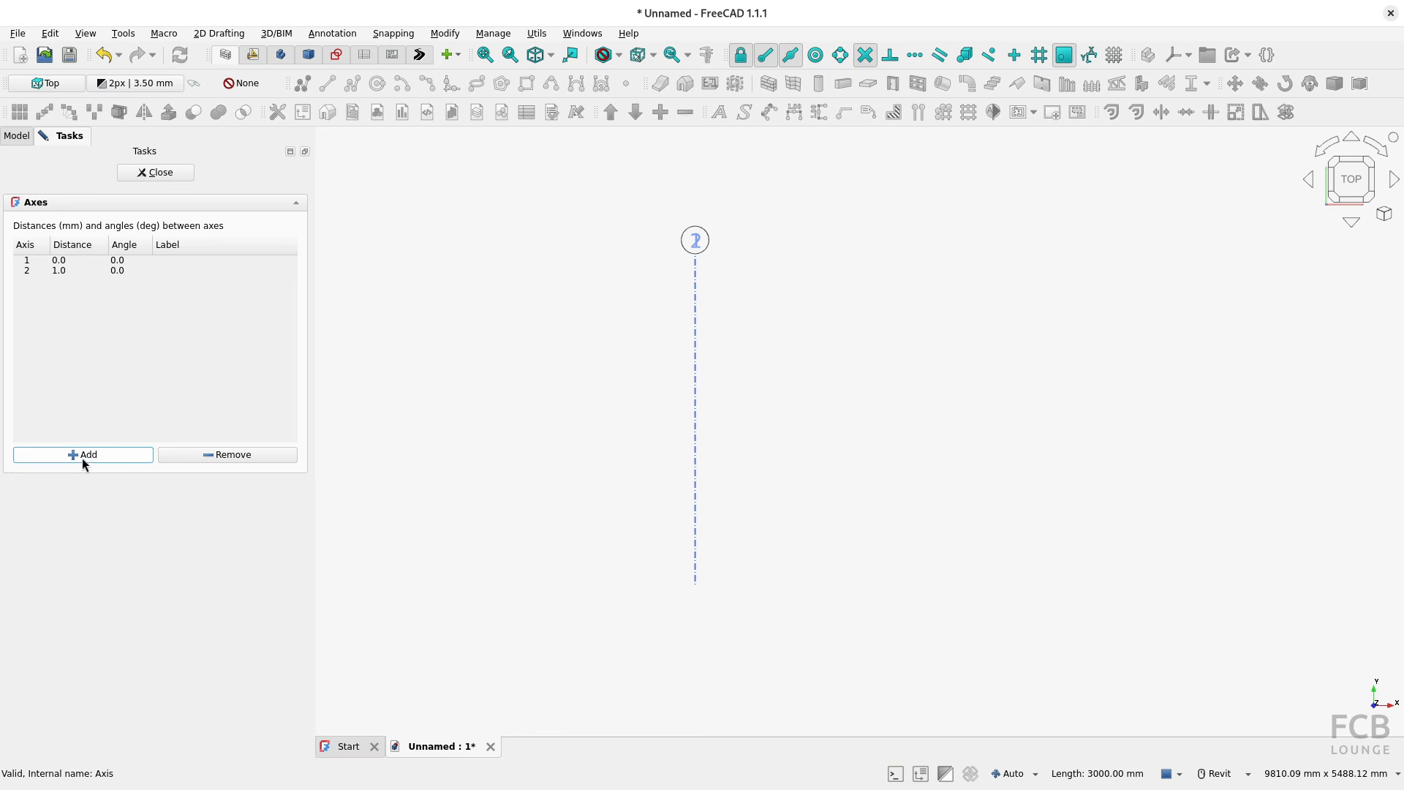
left_click(80, 458)
left_click(81, 458)
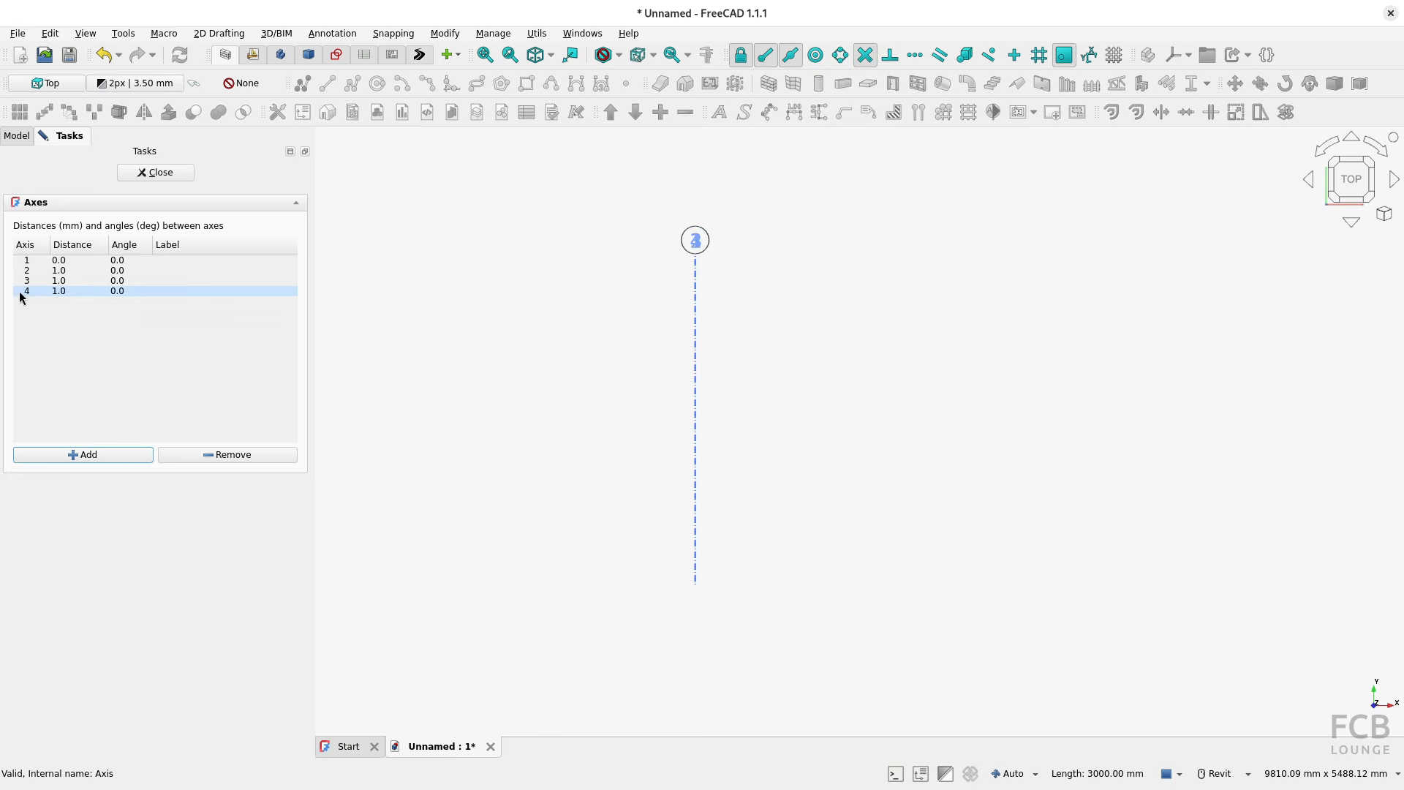
Step: Set the distances of axes 2, 3 and 4 to 7000 mm each and finish editing the axis set
left_click(73, 271)
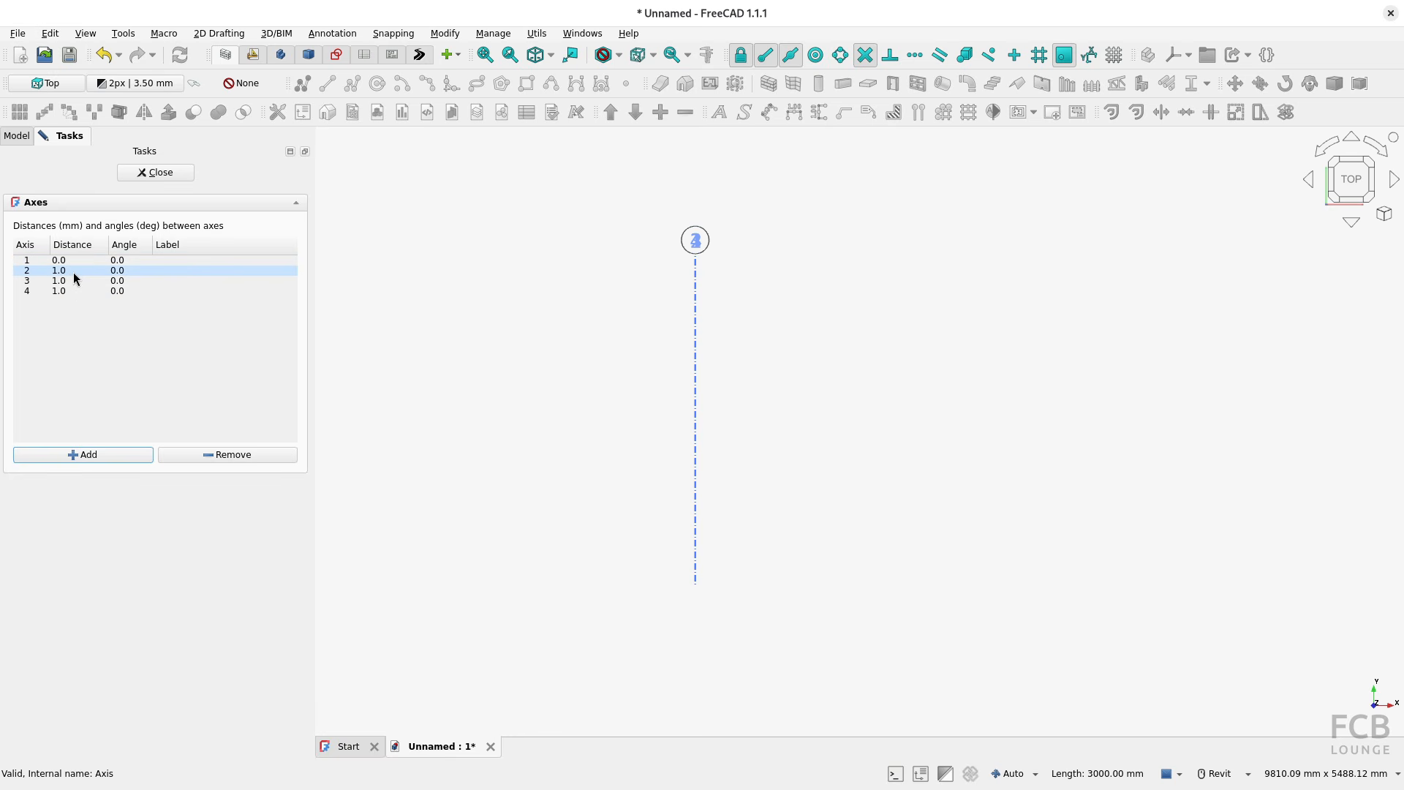
double_click(73, 269)
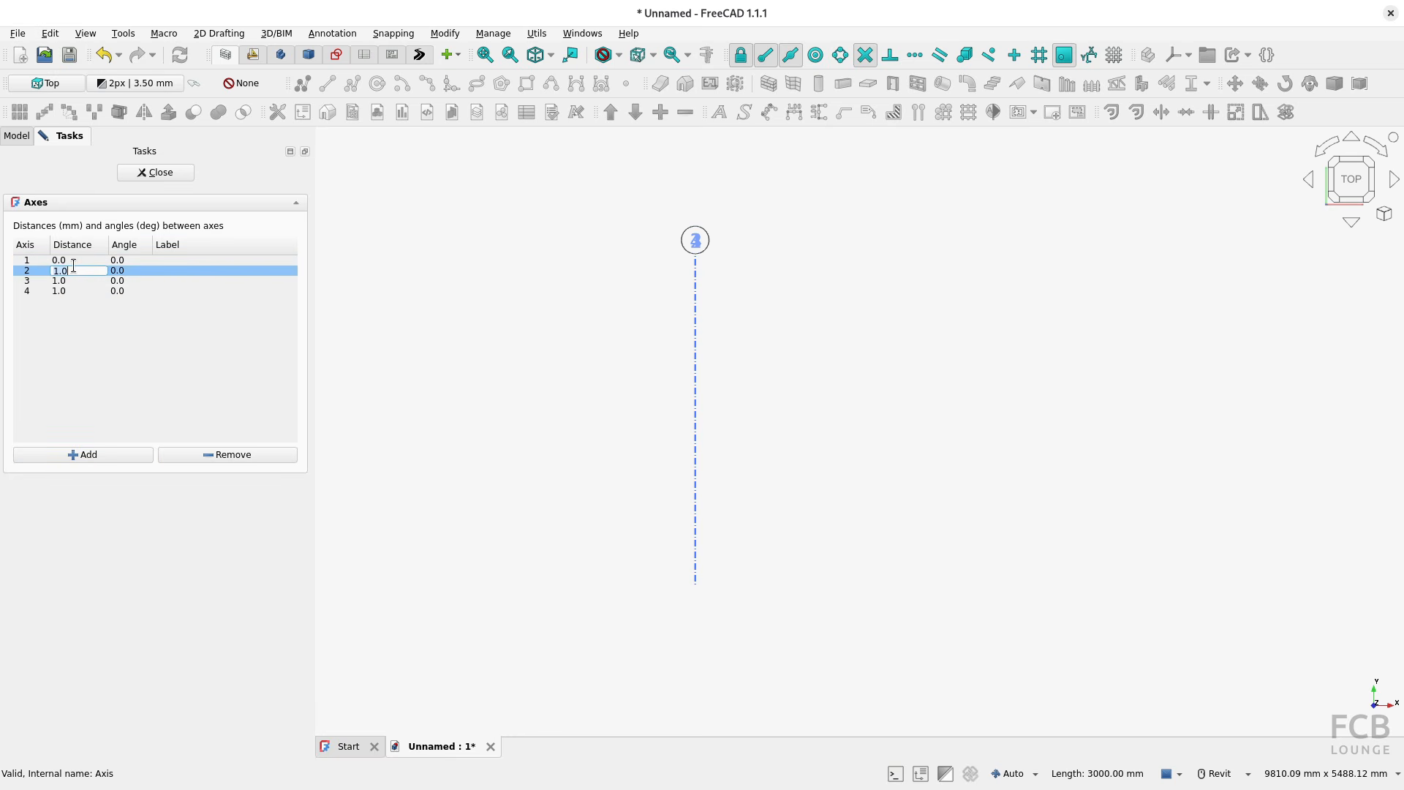
type("7000")
key("Return")
double_click(69, 281)
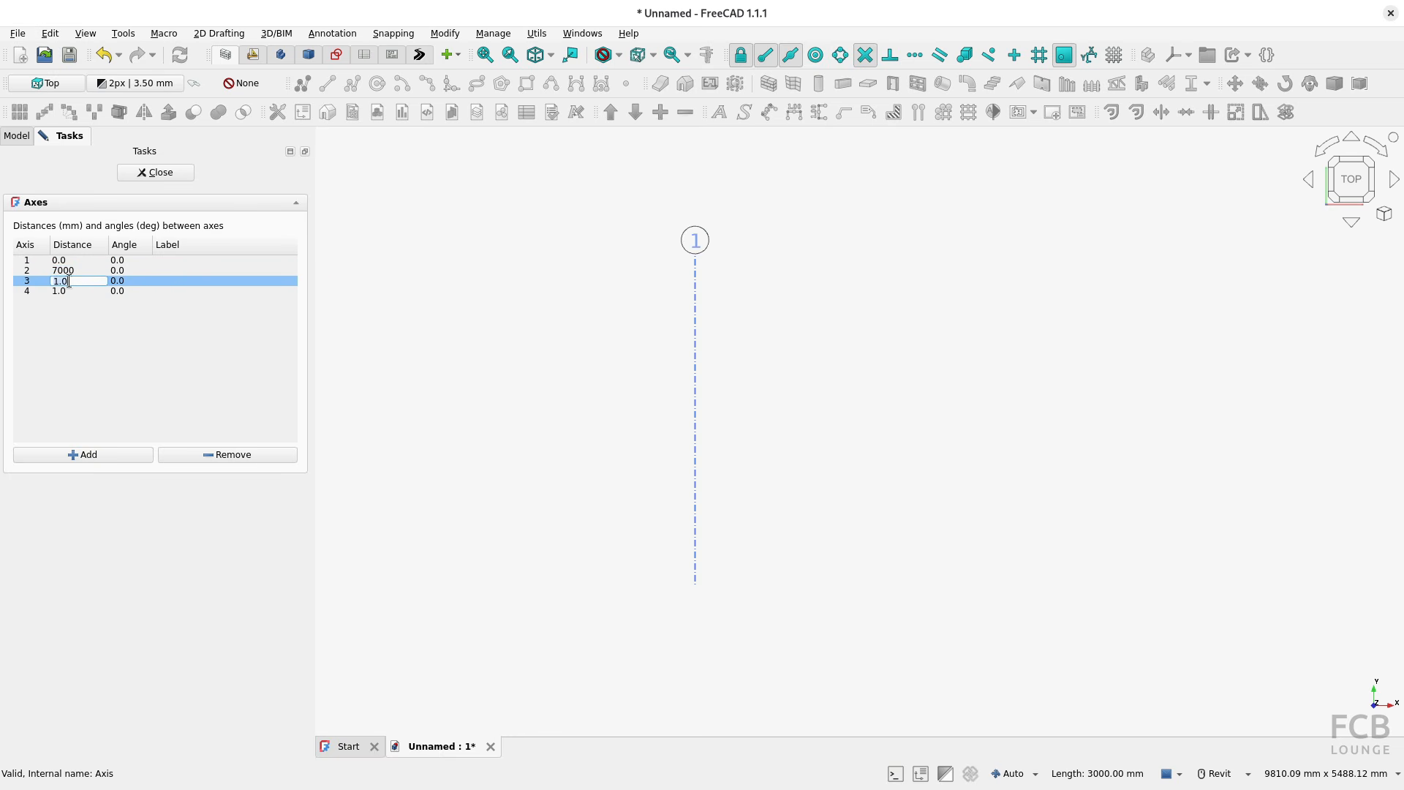
type("7000")
key("Return")
double_click(72, 291)
type("70")
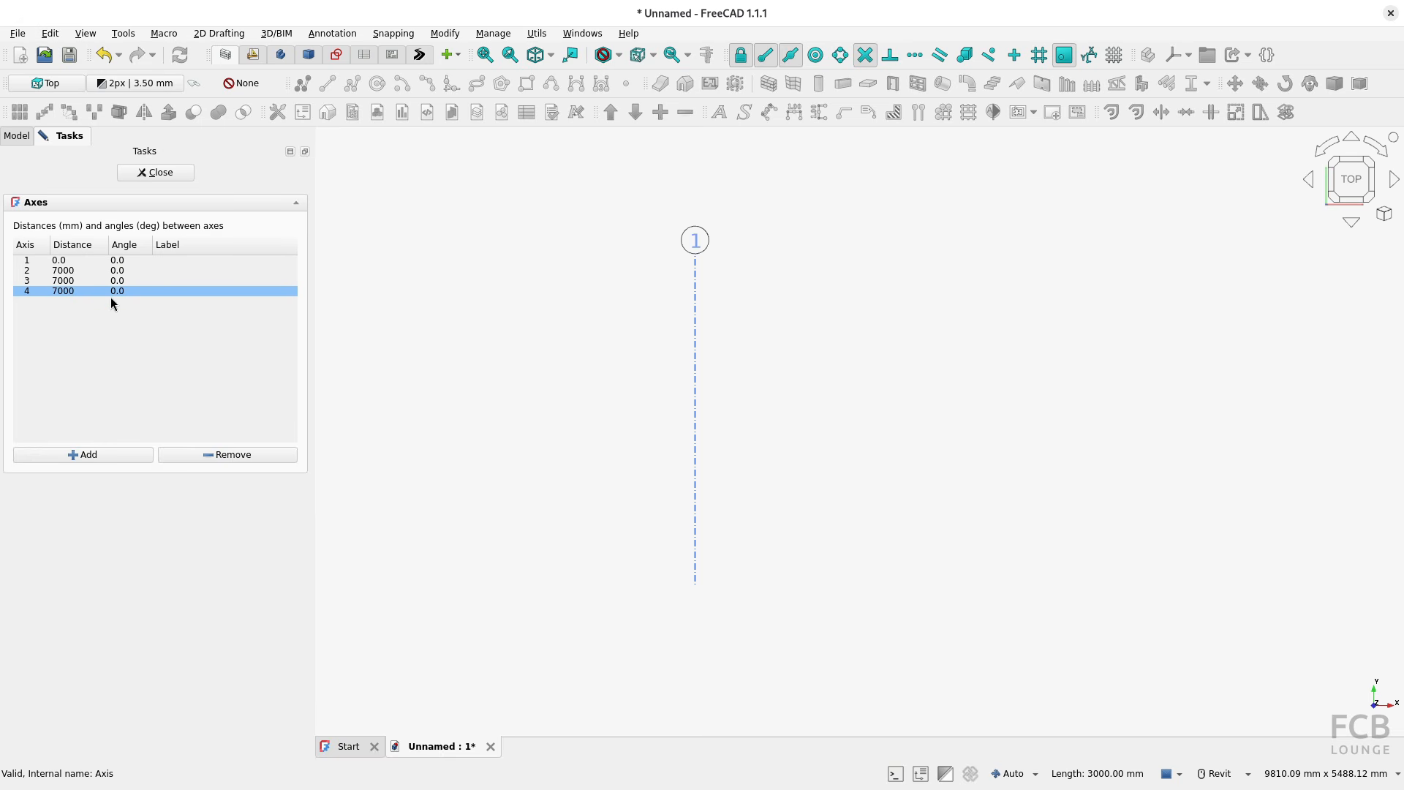
left_click(163, 173)
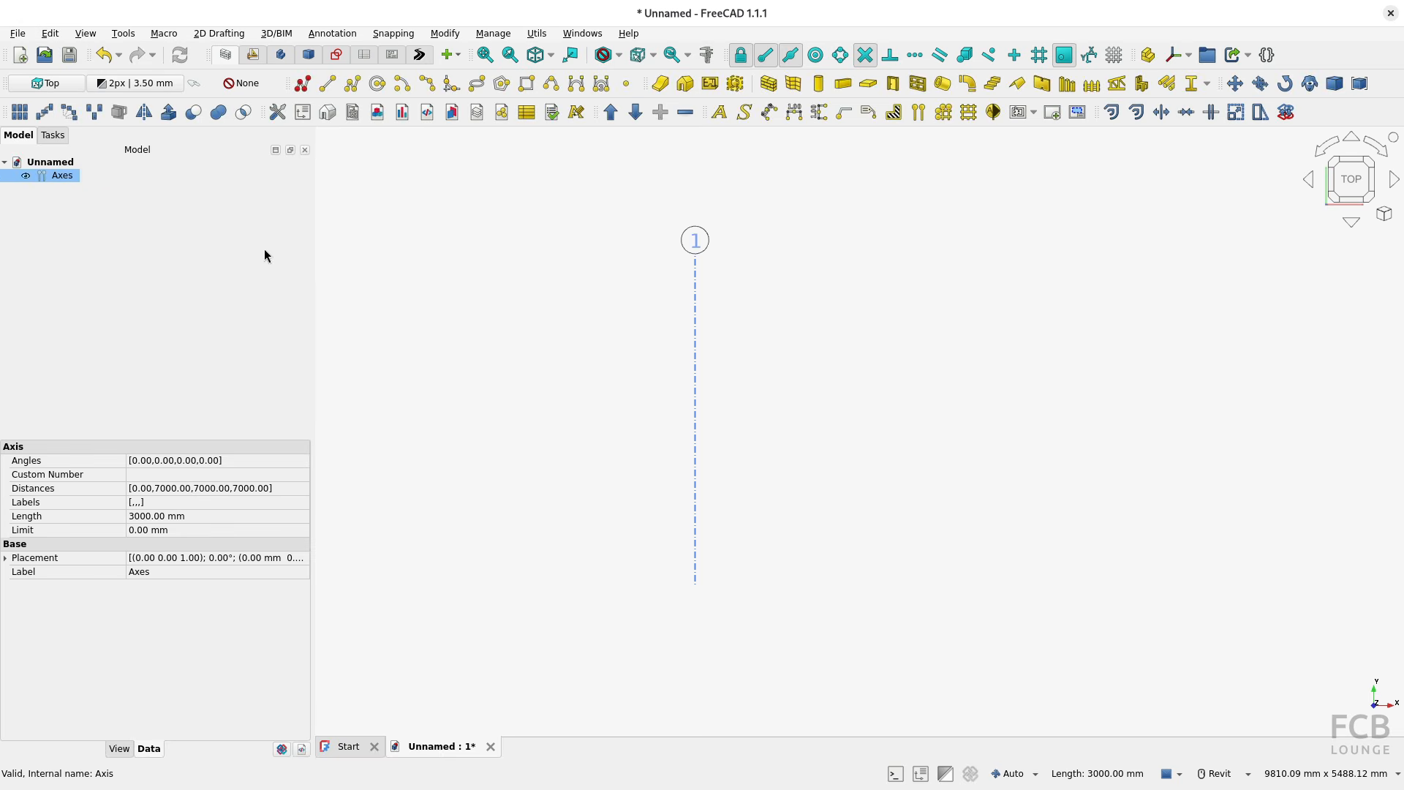
Step: Measure the distance between axes 3 and 4
scroll(794, 400, "down", 4)
middle_click_drag(896, 394, 611, 396)
scroll(612, 396, "down", 2)
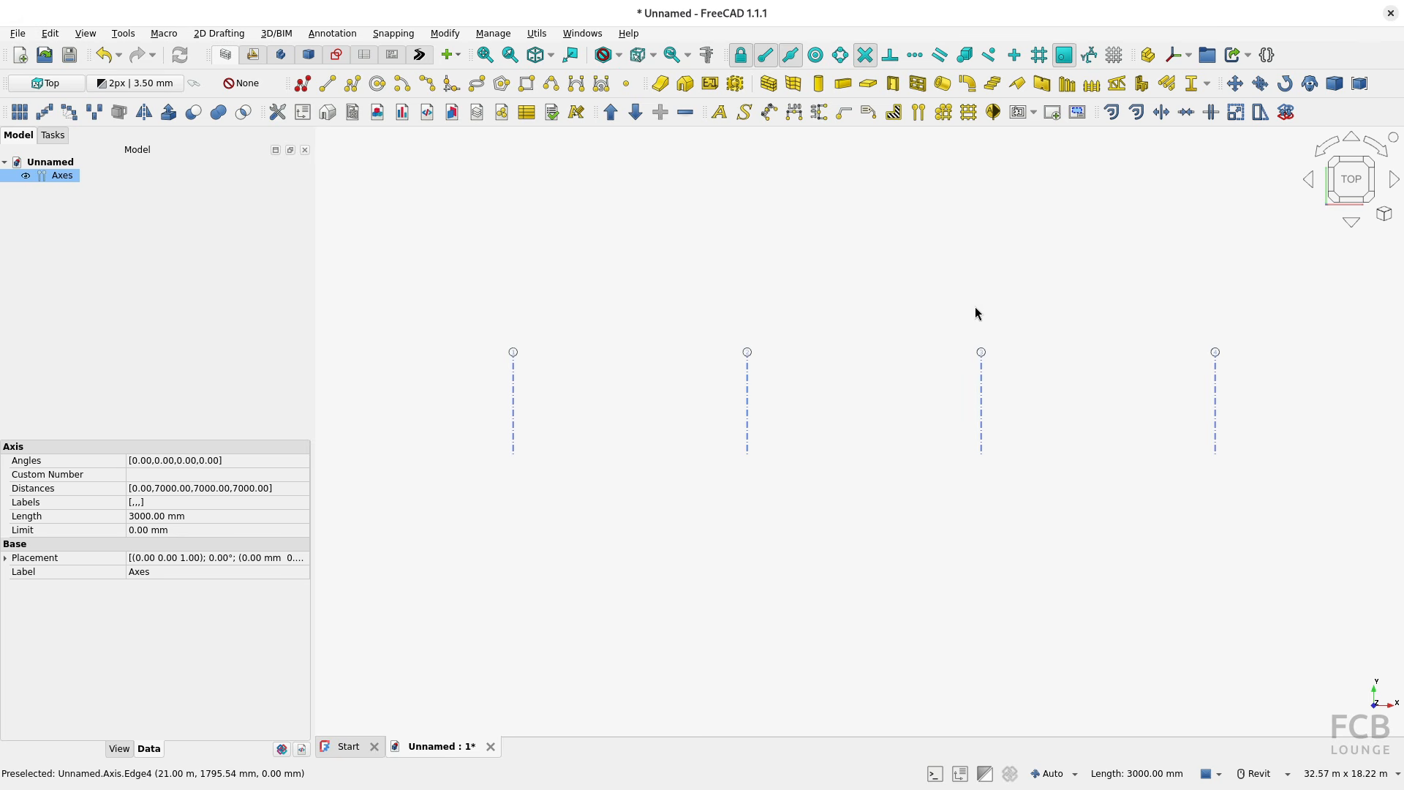
left_click(992, 406)
left_click(982, 405)
left_click(706, 55)
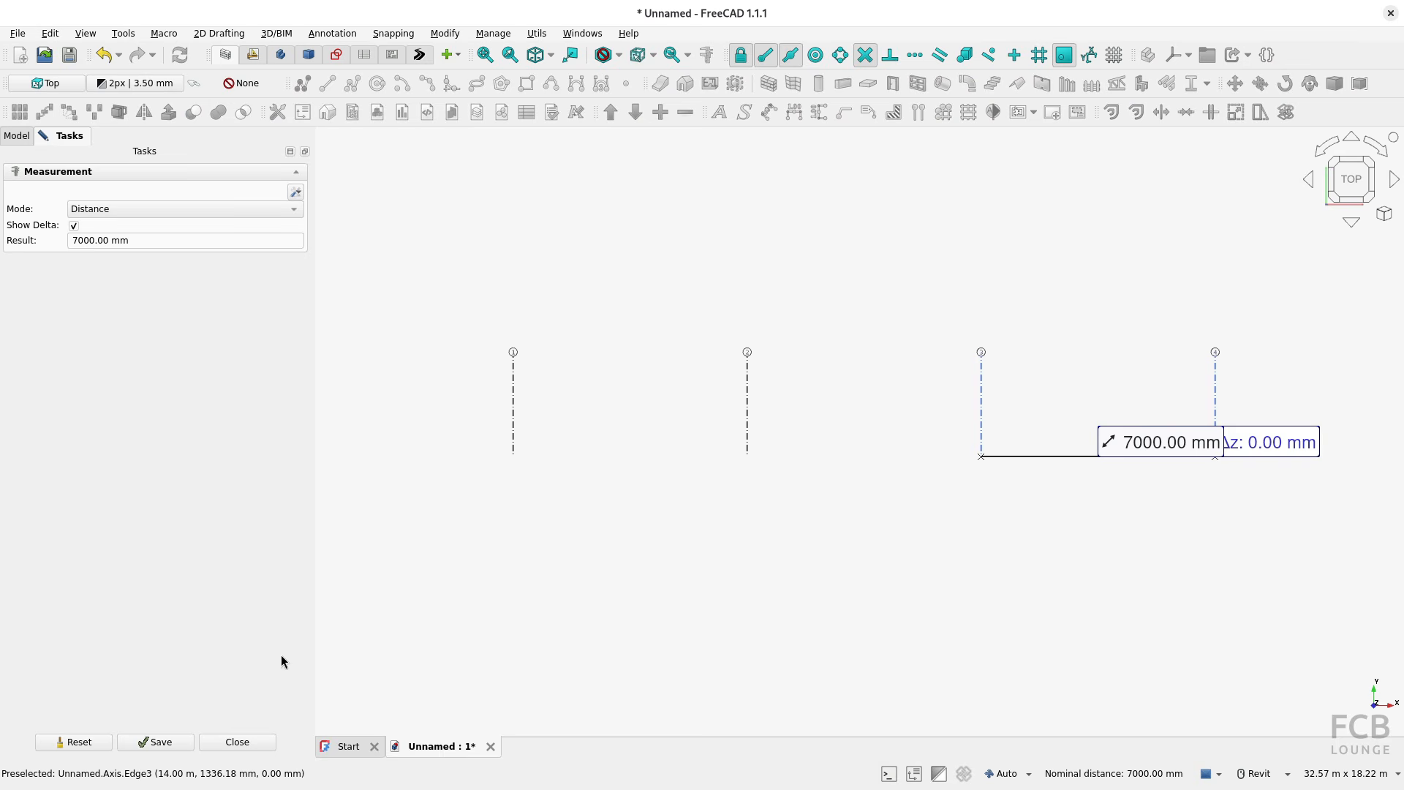
left_click(240, 741)
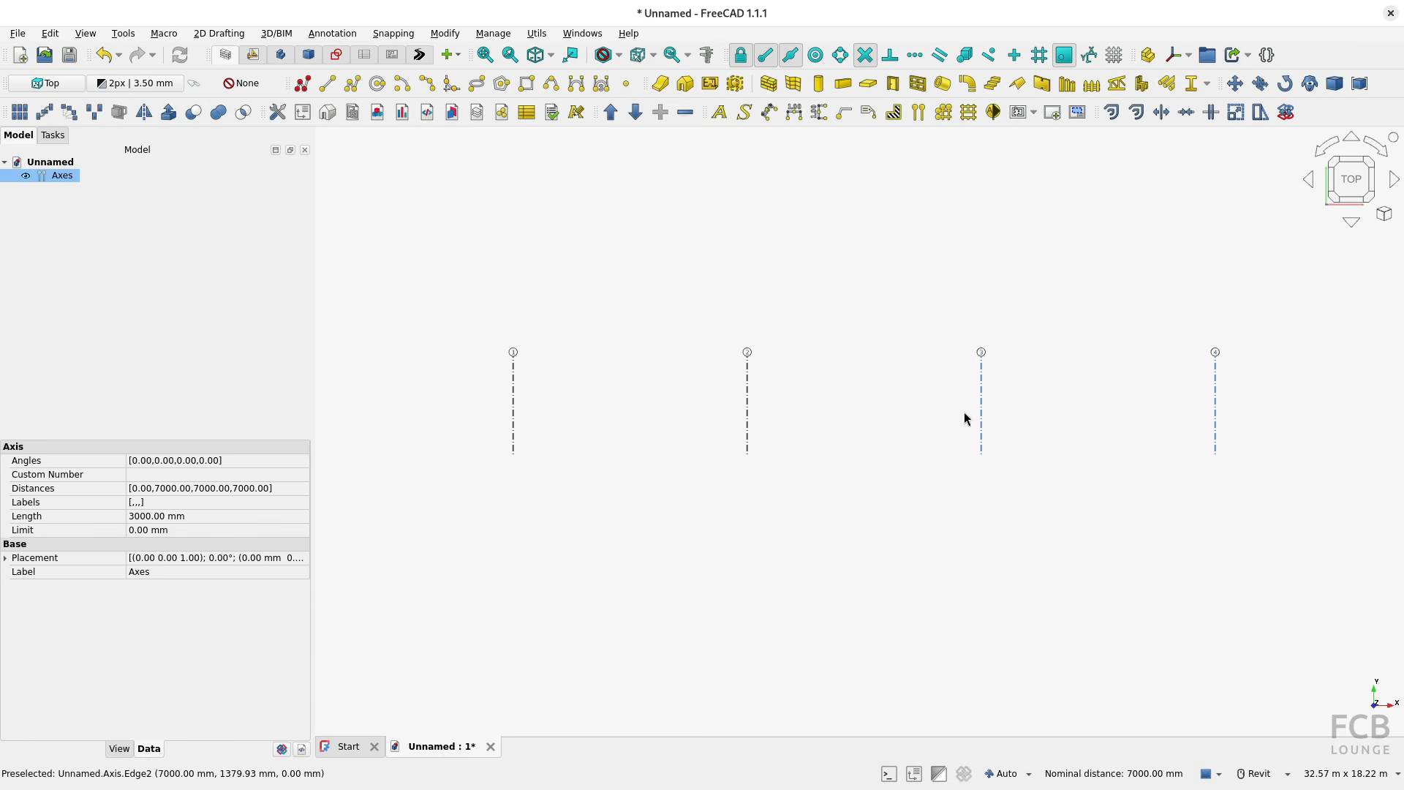
Step: Set the distance of axis 4 to 3500 mm in the axis set and clear the selection
double_click(53, 177)
left_click(63, 291)
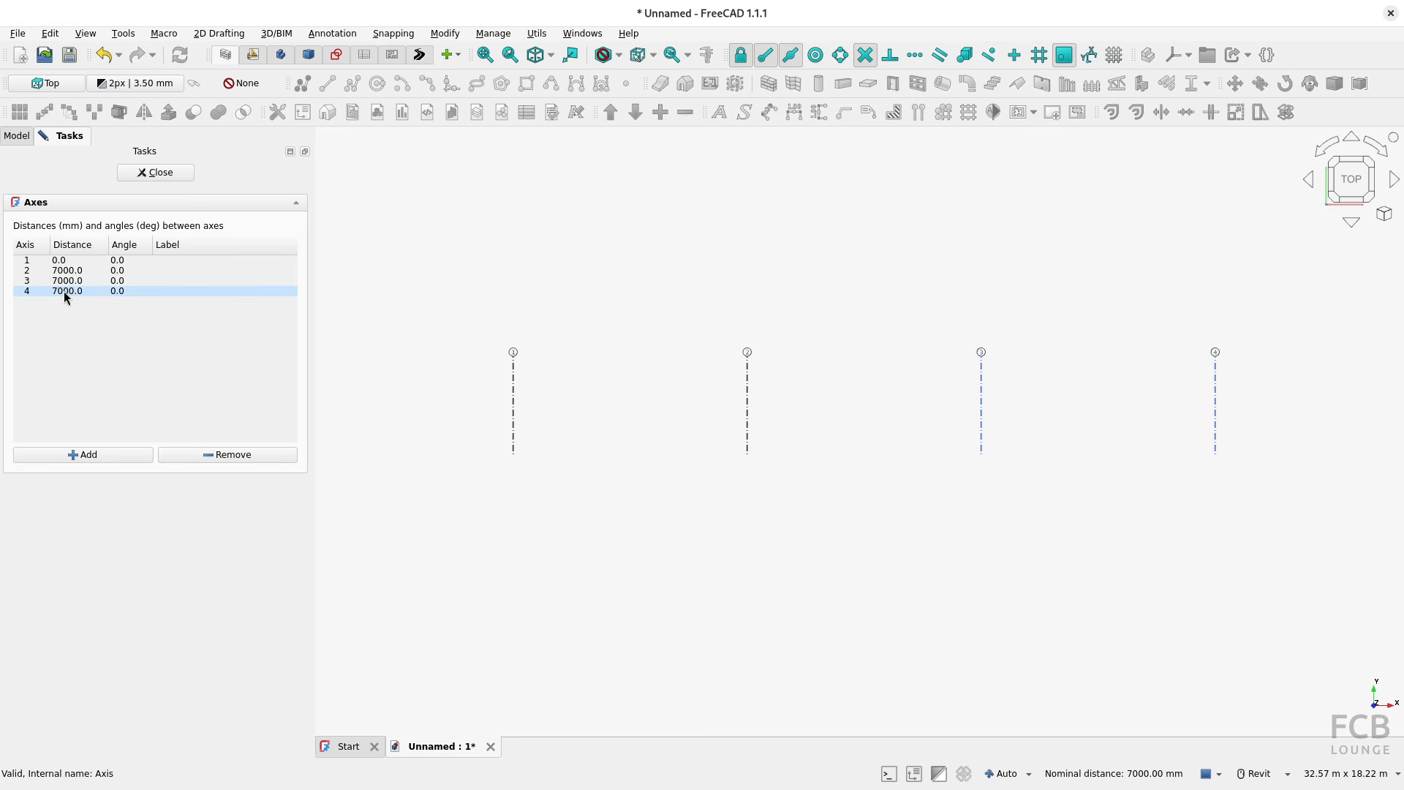
left_click(63, 291)
key("ctrl+a")
type("3")
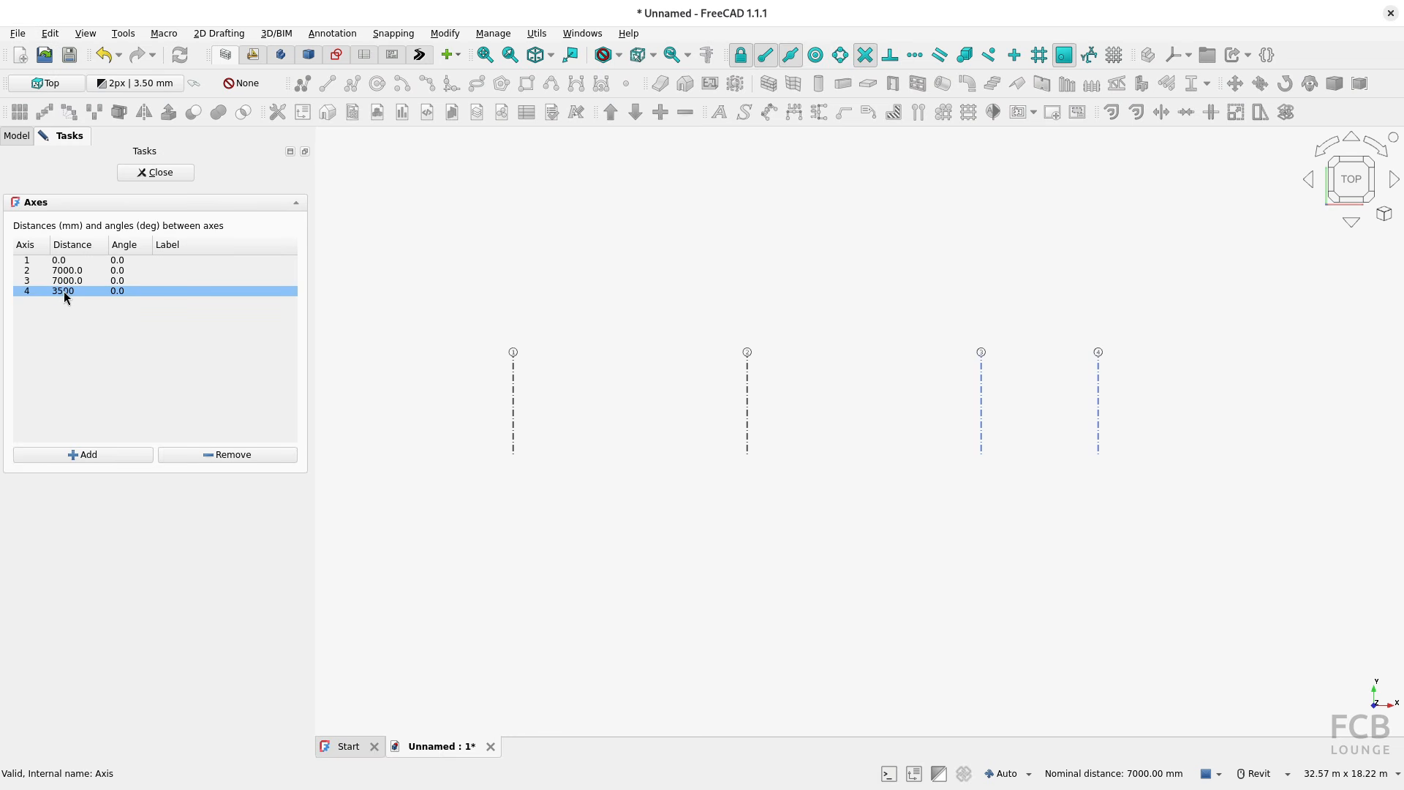
key("Return")
left_click(158, 175)
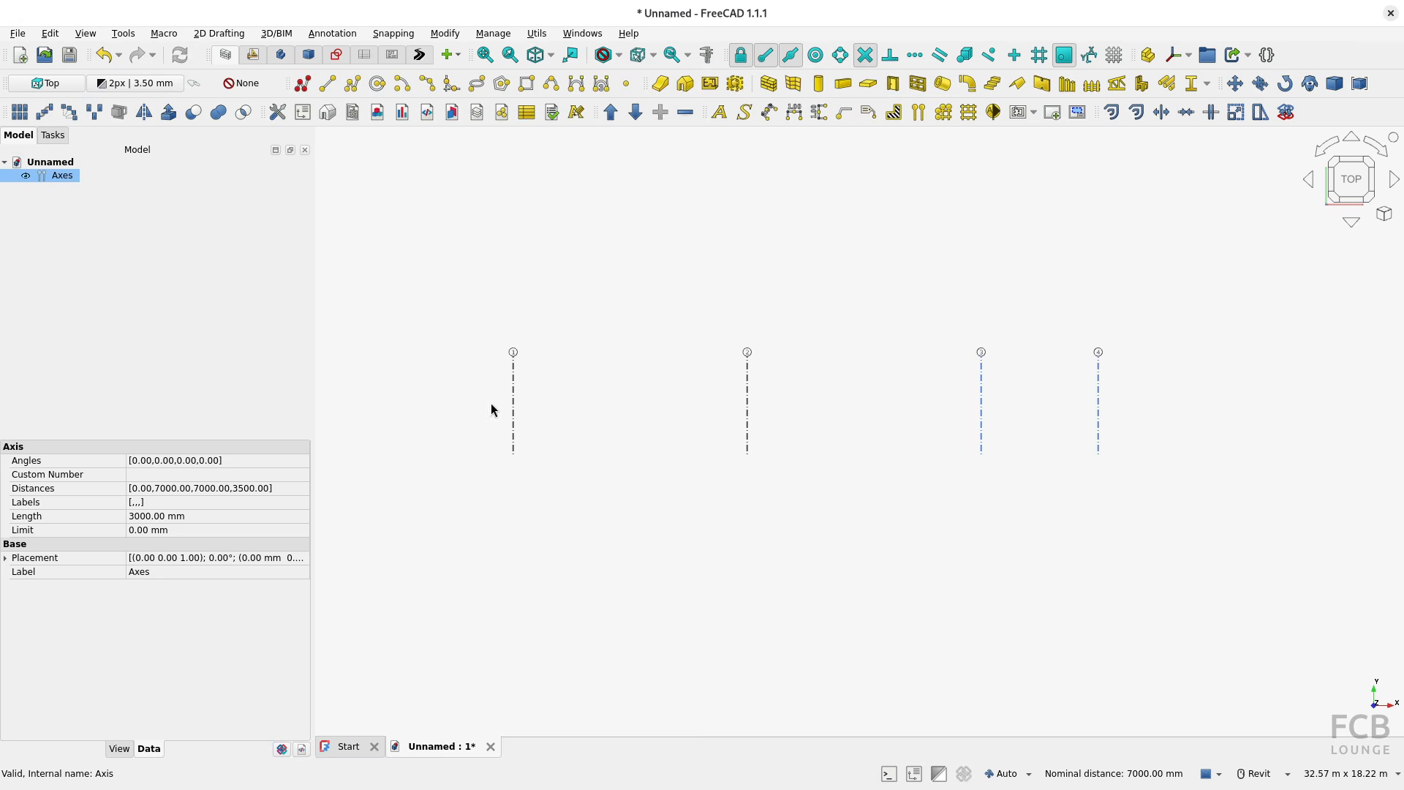
left_click(872, 417)
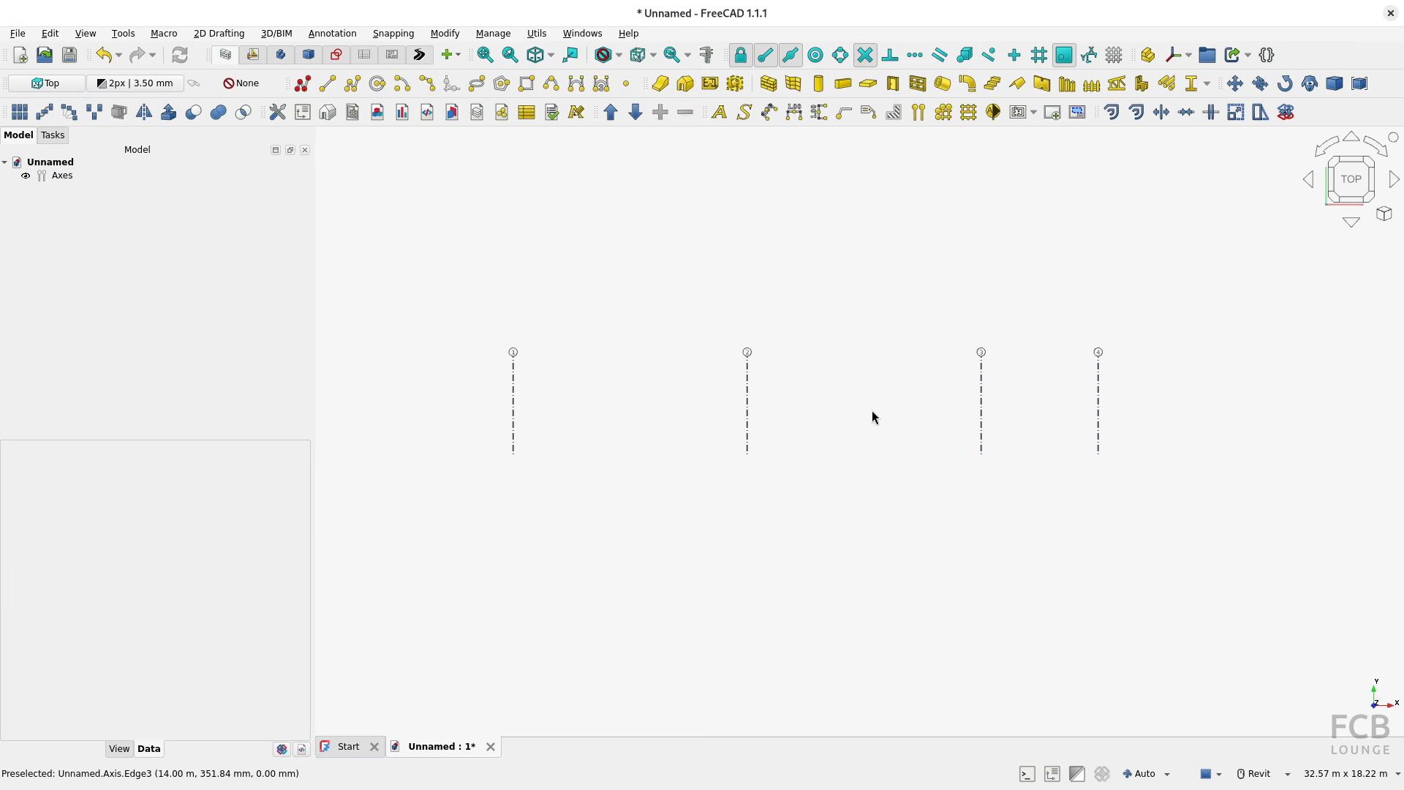
Step: Transform the whole axis set, moving it 6409 mm along its U direction
left_click(514, 420)
right_click(514, 419)
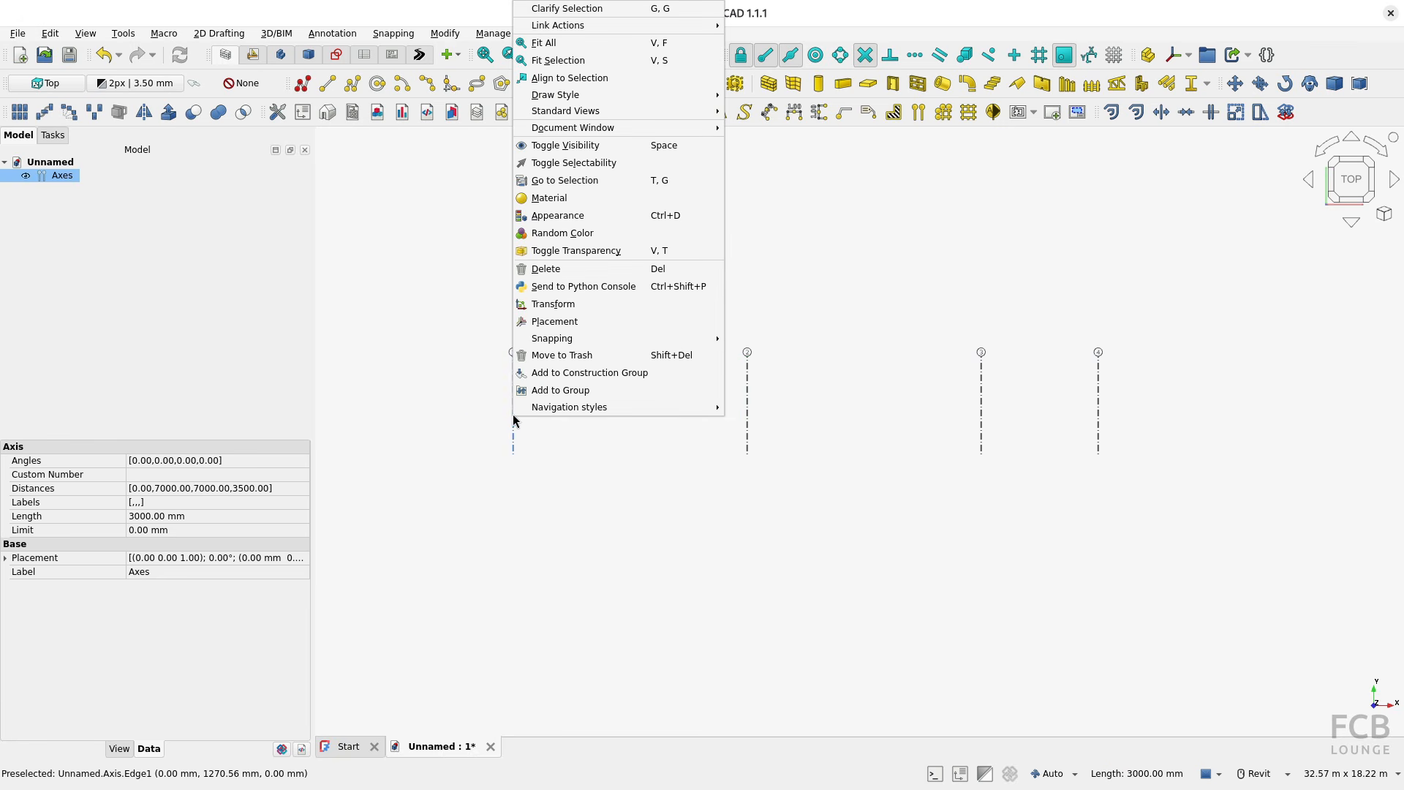
left_click(553, 304)
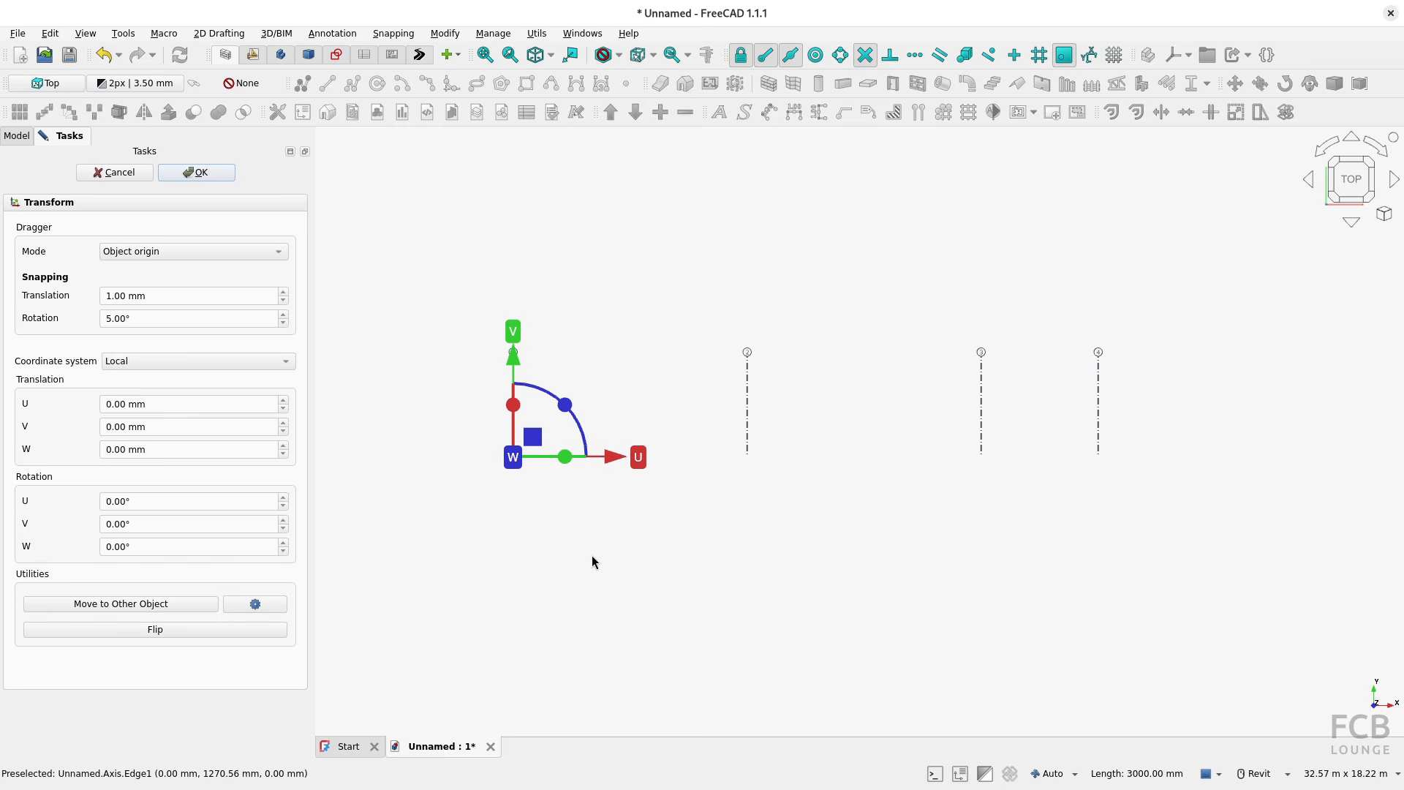
left_click_drag(615, 459, 824, 472)
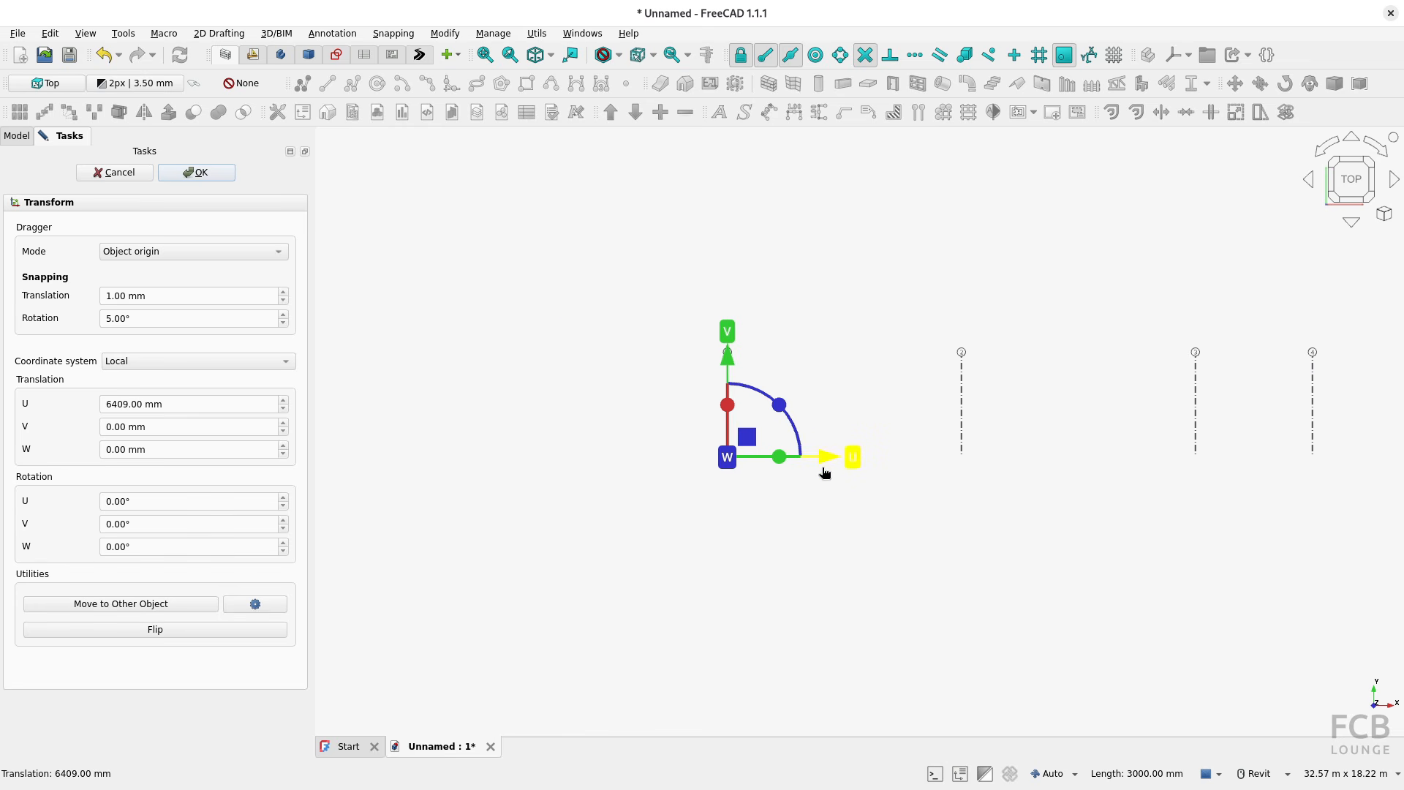
left_click(217, 170)
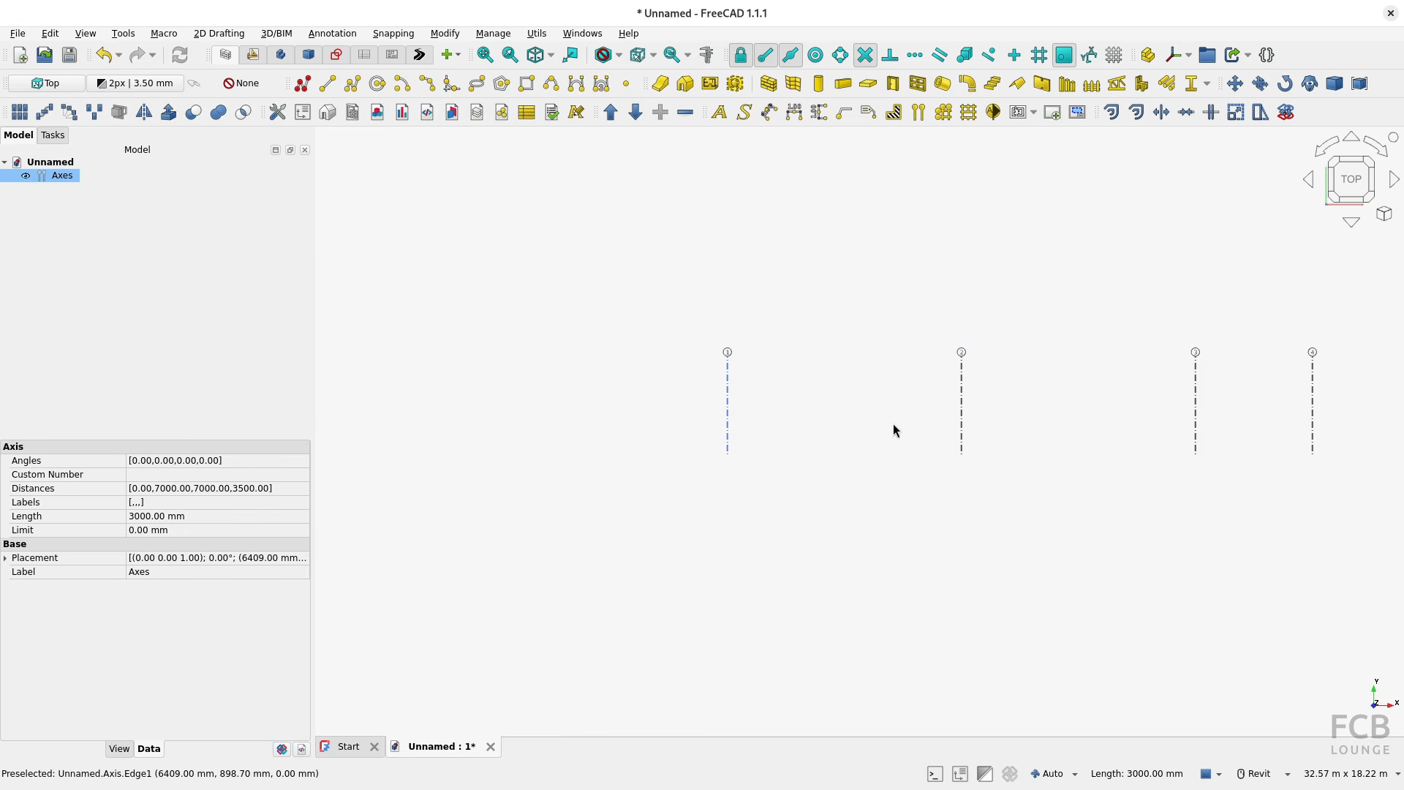
middle_click_drag(962, 430, 761, 435)
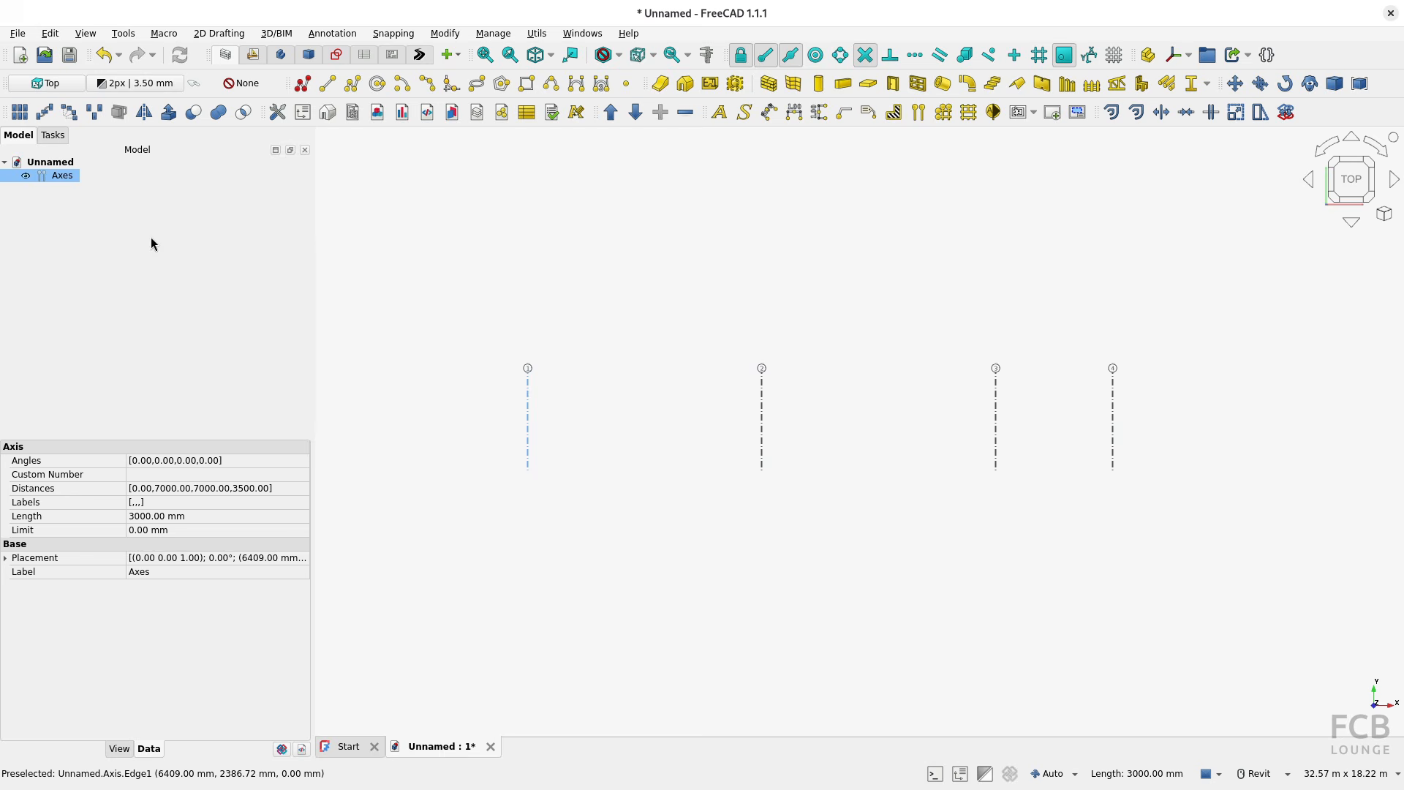
Step: Set the angle of axis 4 to 45 degrees in the axis set
double_click(59, 176)
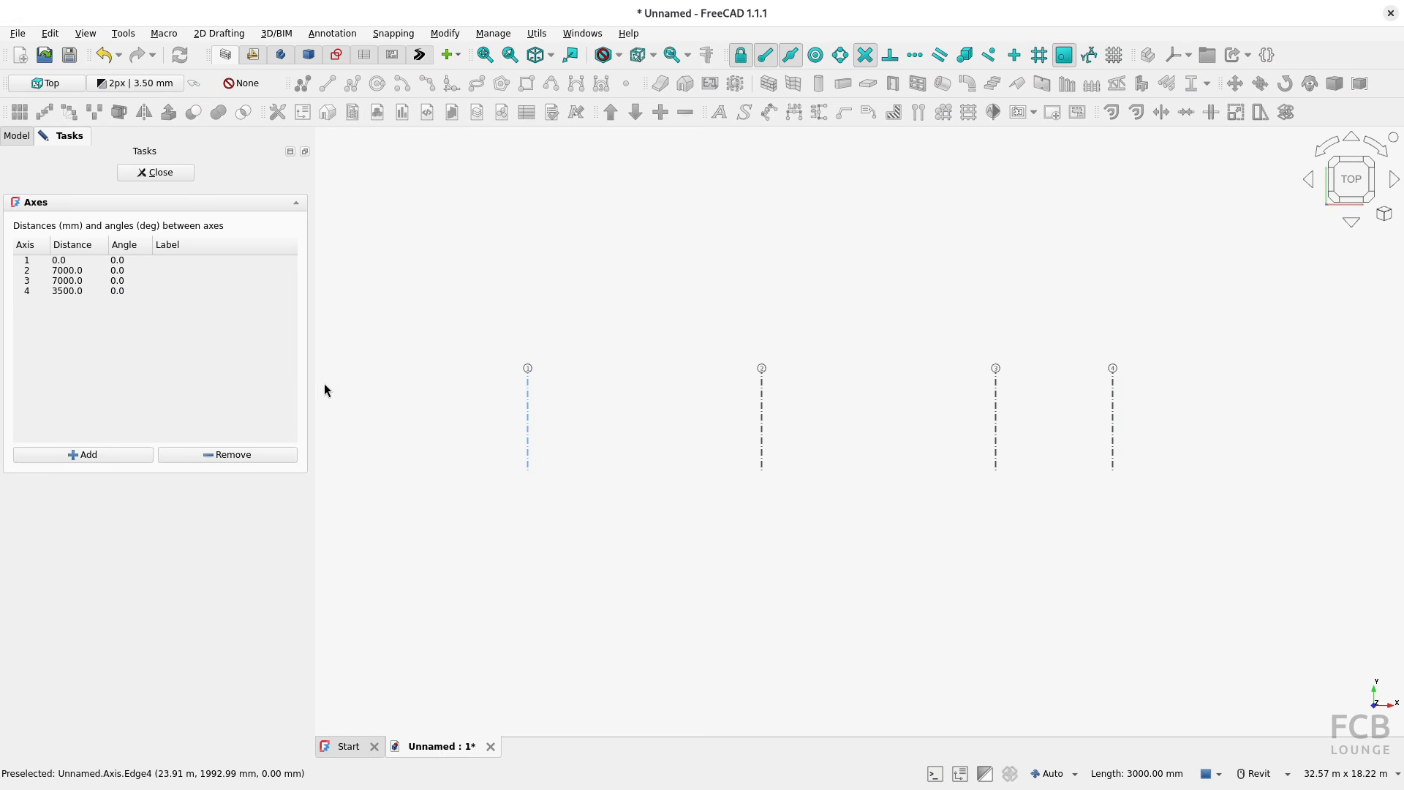
double_click(131, 292)
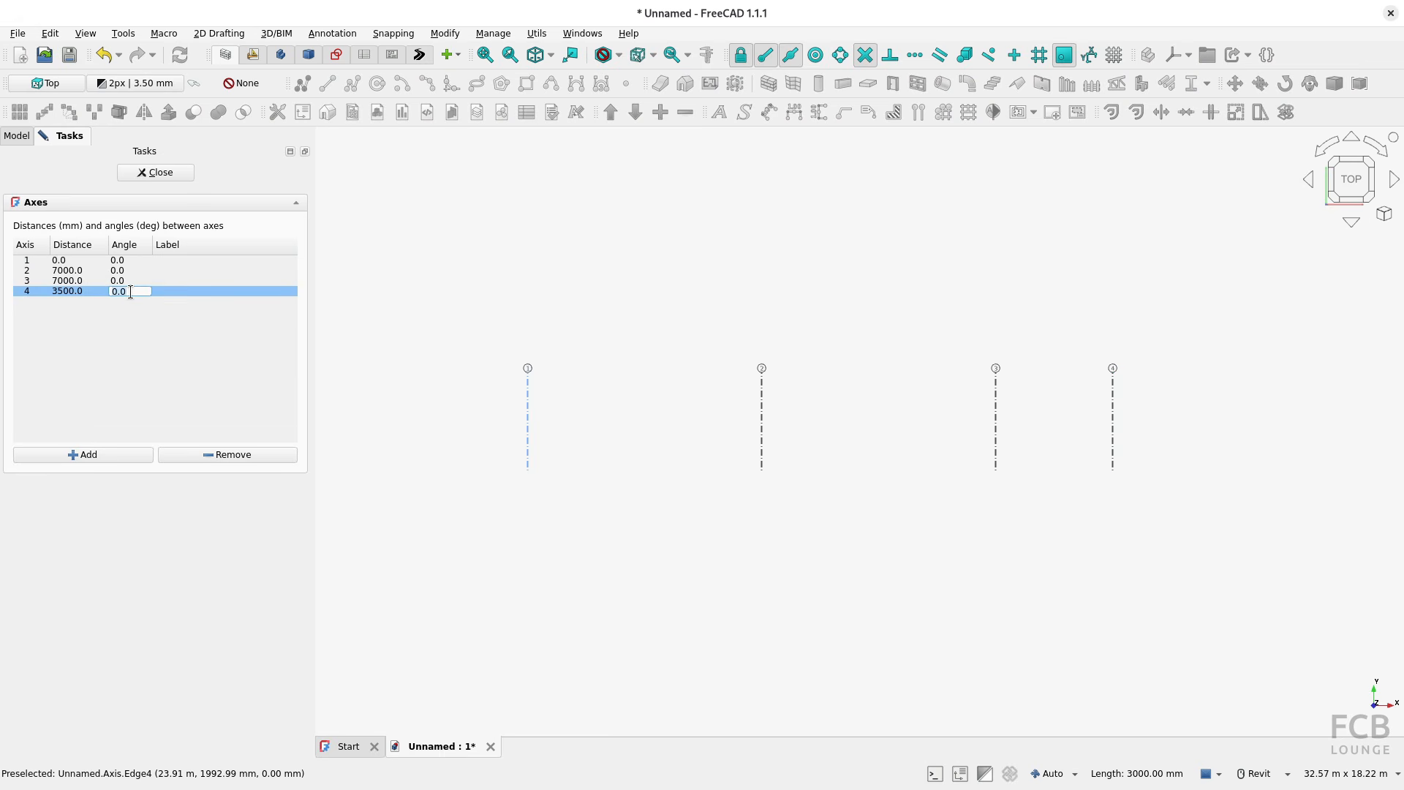
type("45")
key("Return")
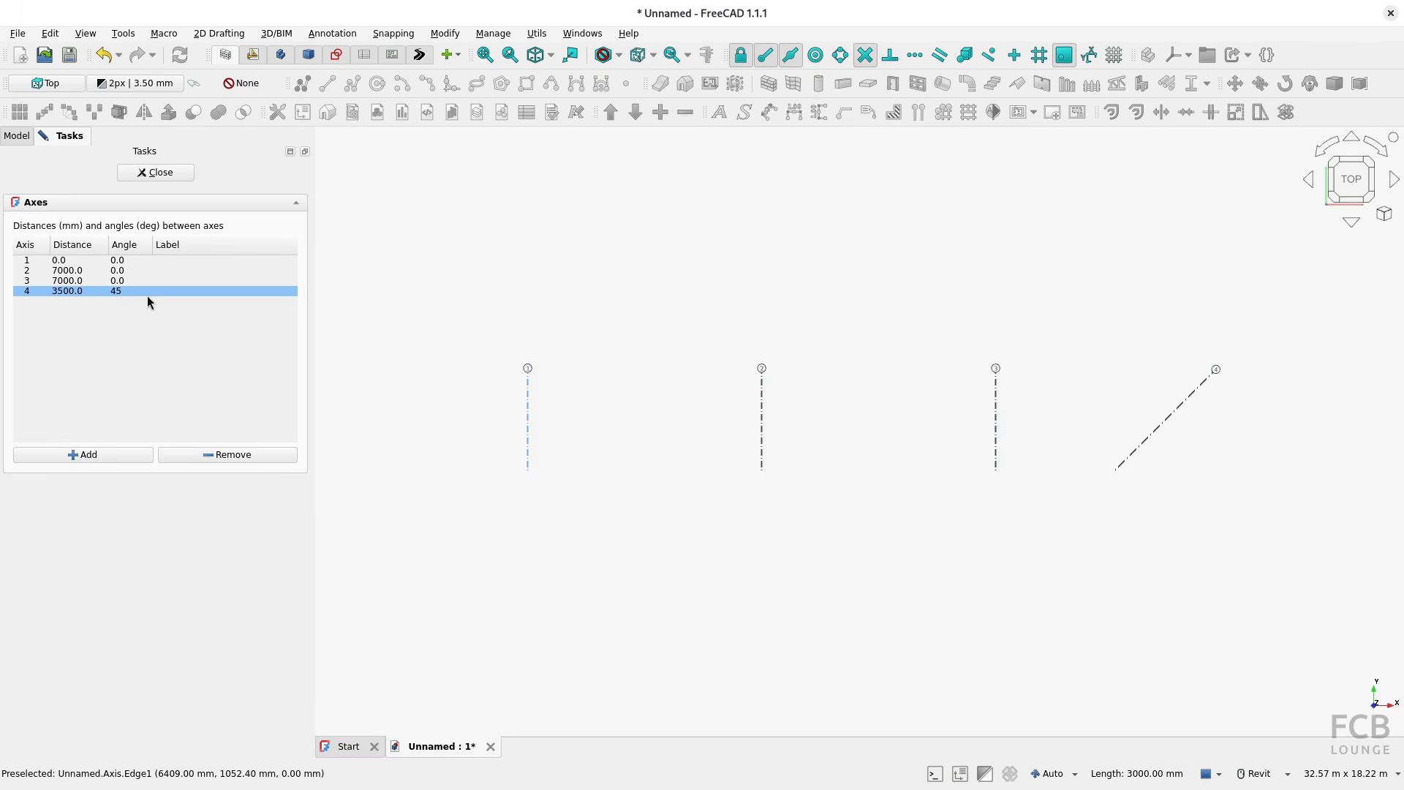
Step: Set the angle of axis 4 back to 0 and finish editing the axis set
key("BackSpace")
key("BackSpace")
type("0")
key("Return")
left_click(150, 173)
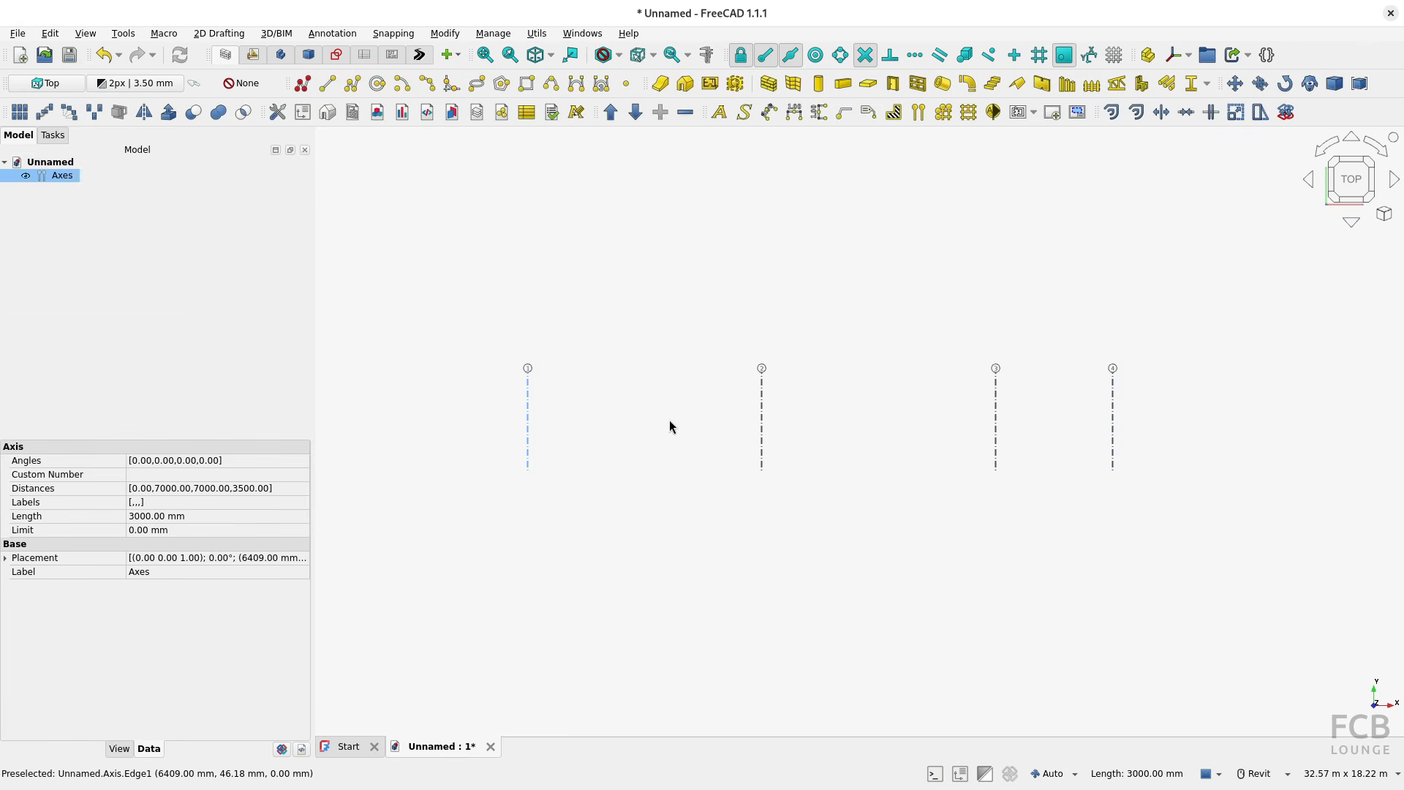
Step: Draw a nearly vertical wall about 8444 mm long, 200 mm wide and 3000 mm high, just left of axis 1
left_click(631, 353)
left_click(767, 92)
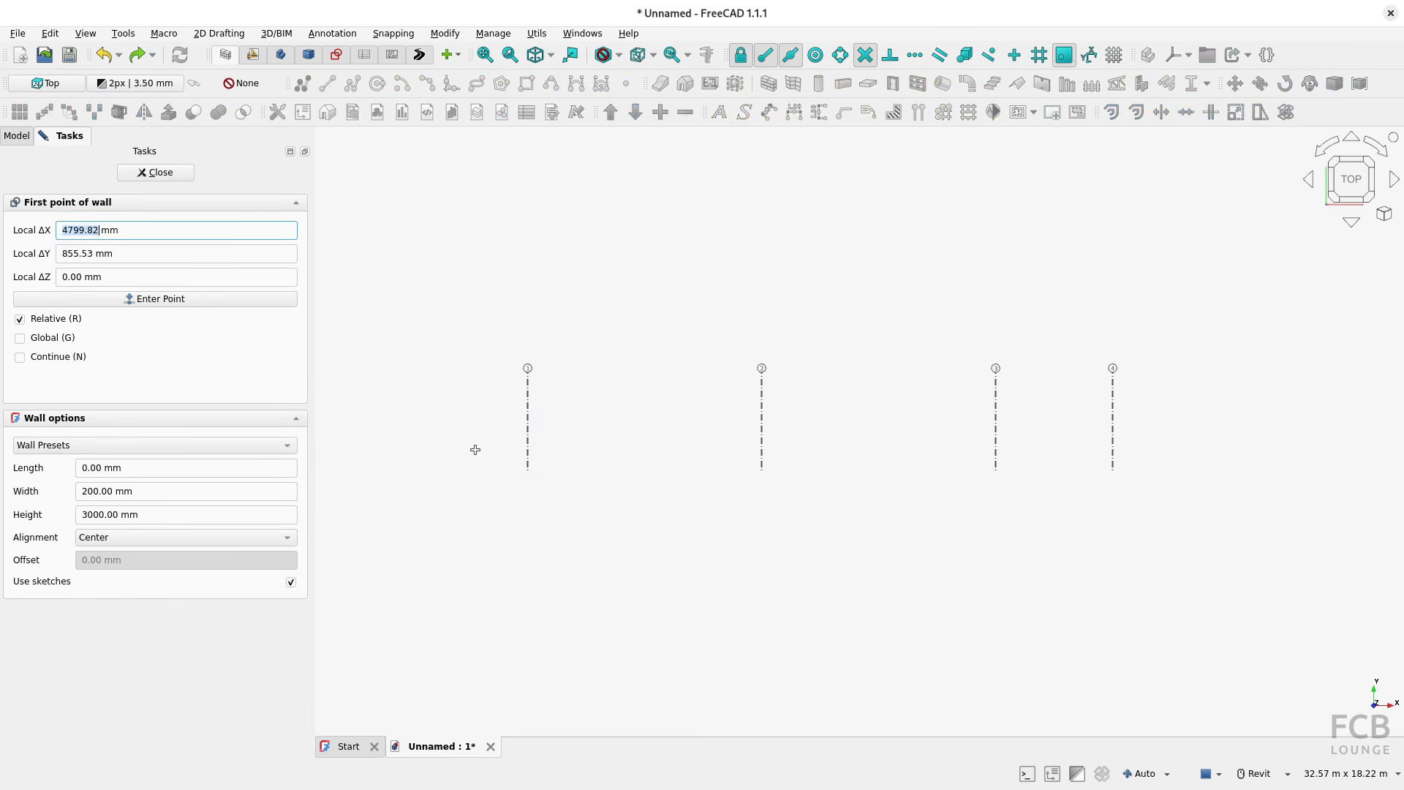
left_click(475, 449)
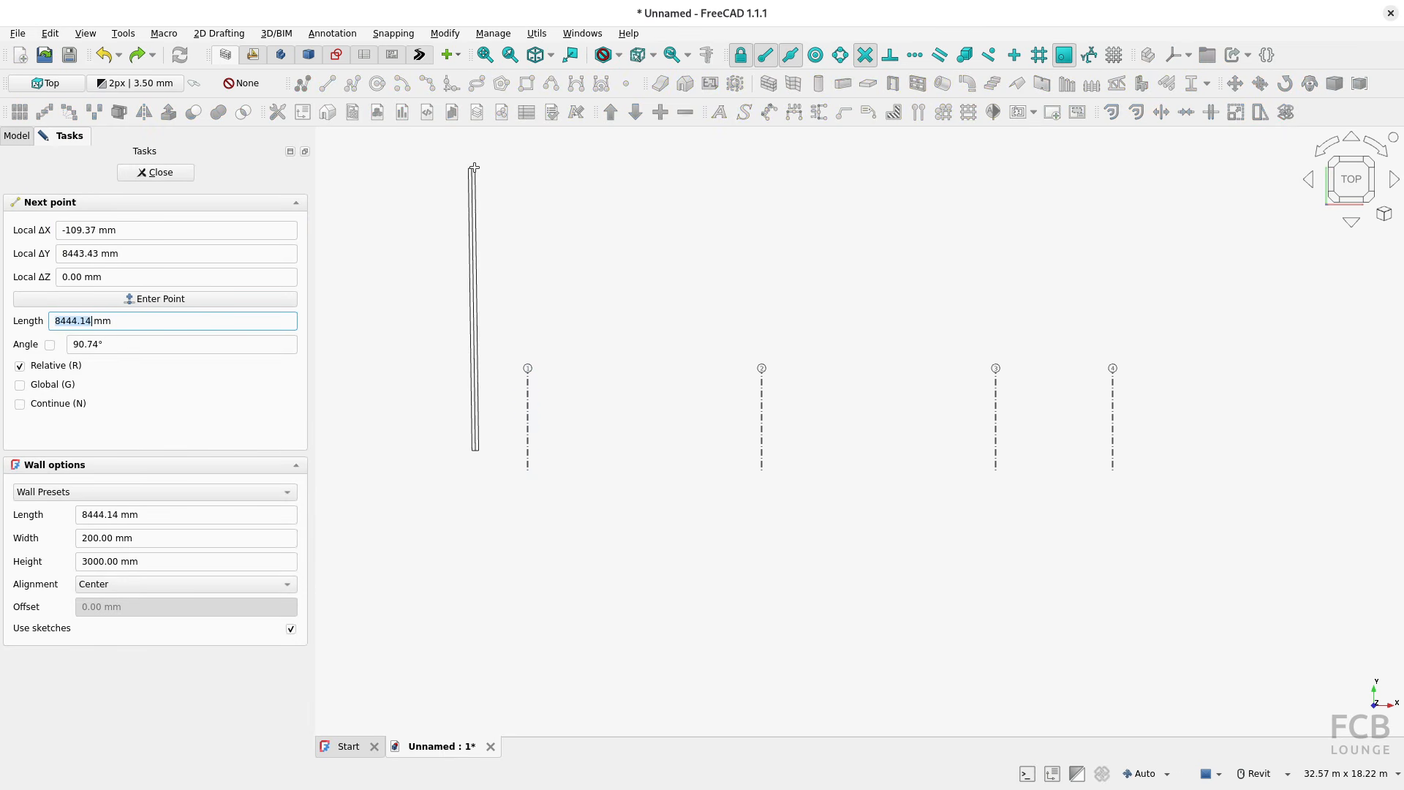
left_click(470, 168)
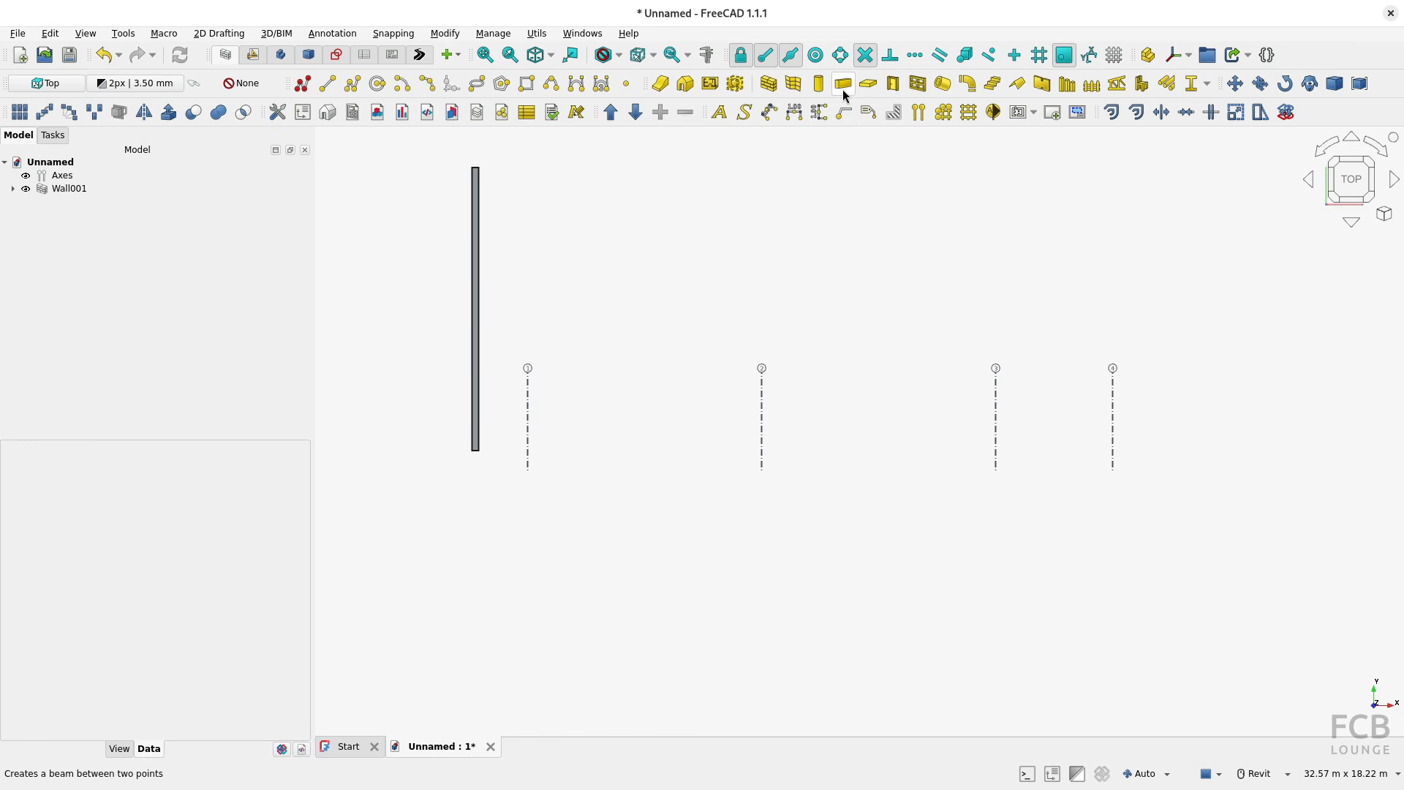
Step: Draw a horizontal wall about 21.51 m long from the first wall's upper end, extending right past axis 4
left_click(769, 89)
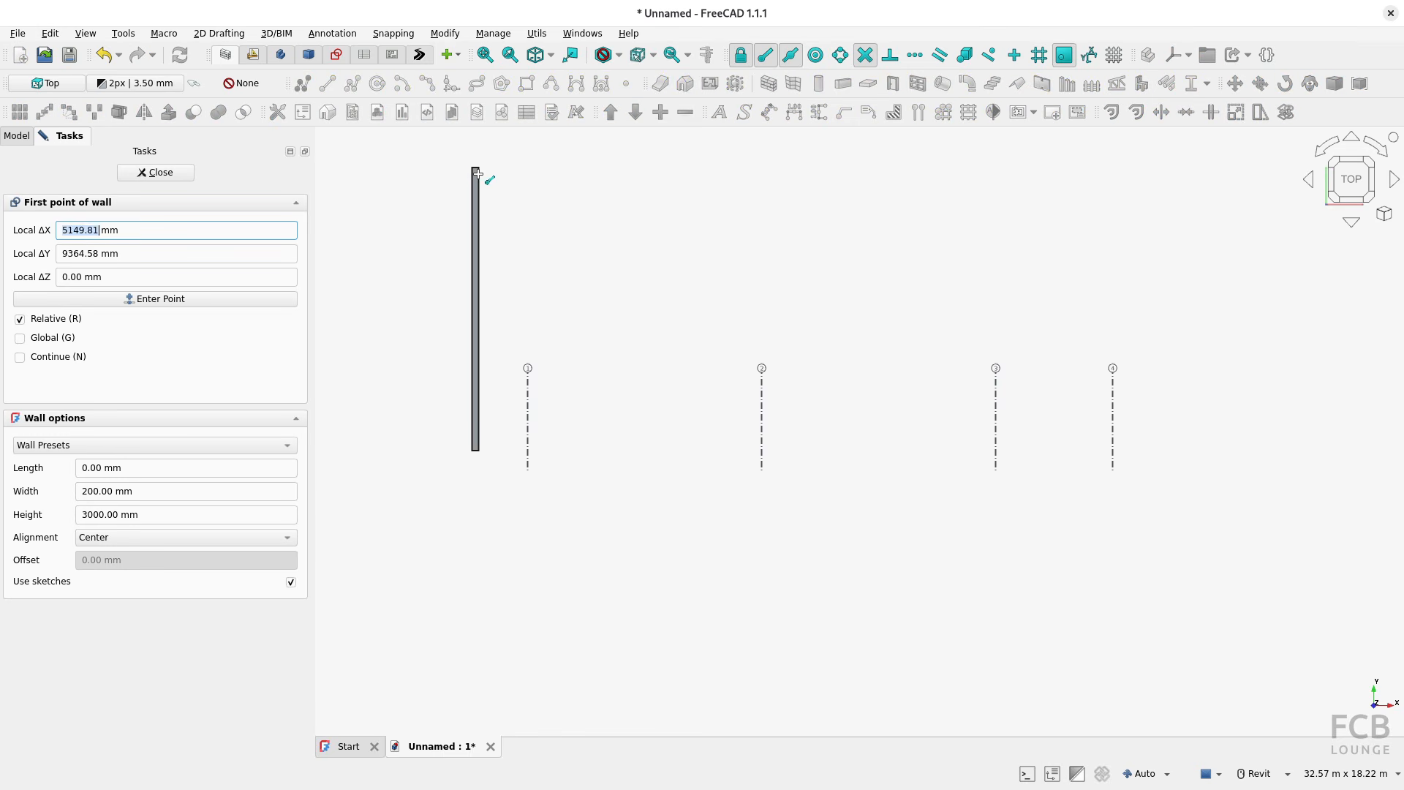
left_click(475, 168)
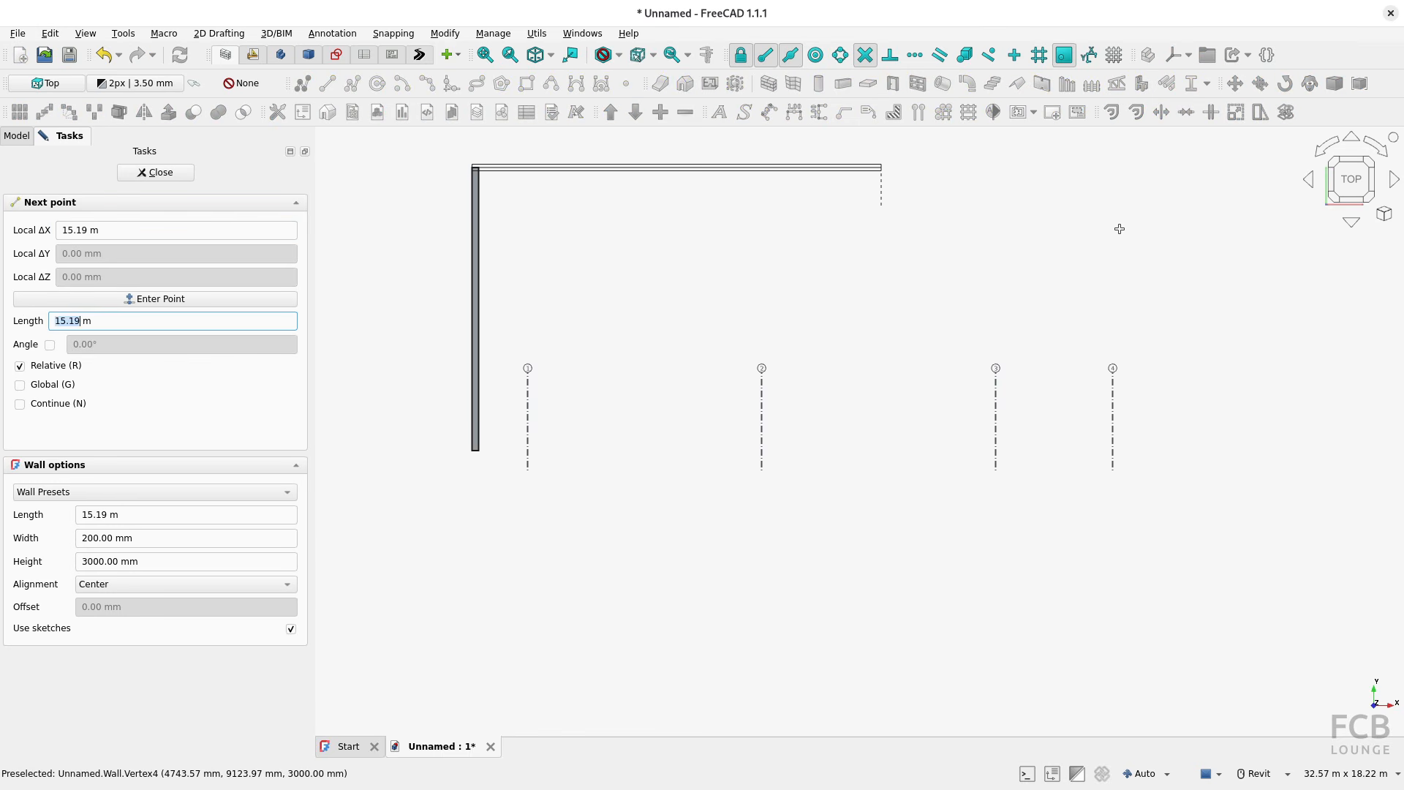
left_click(1188, 218)
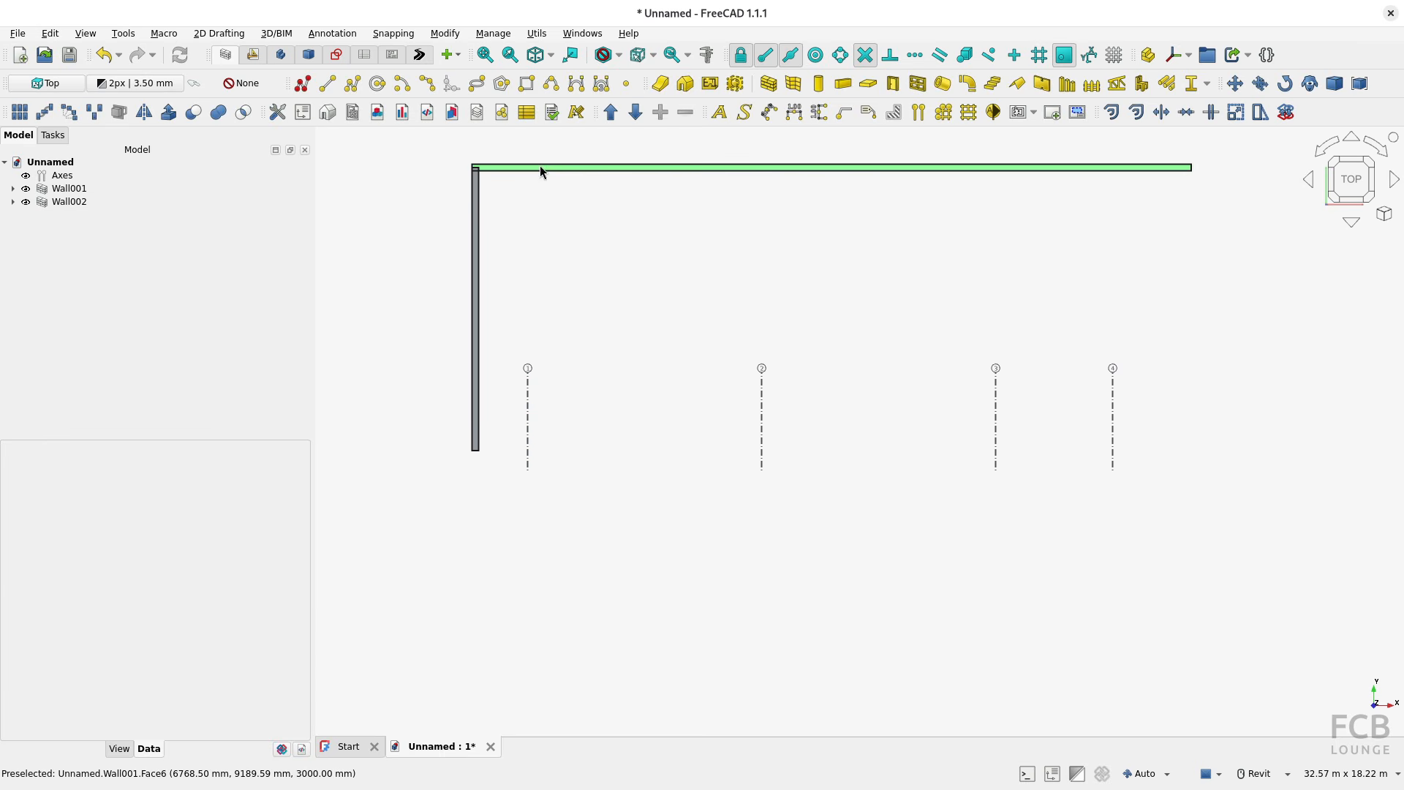
Step: Set the length of the axes to 7000 mm
left_click(69, 175)
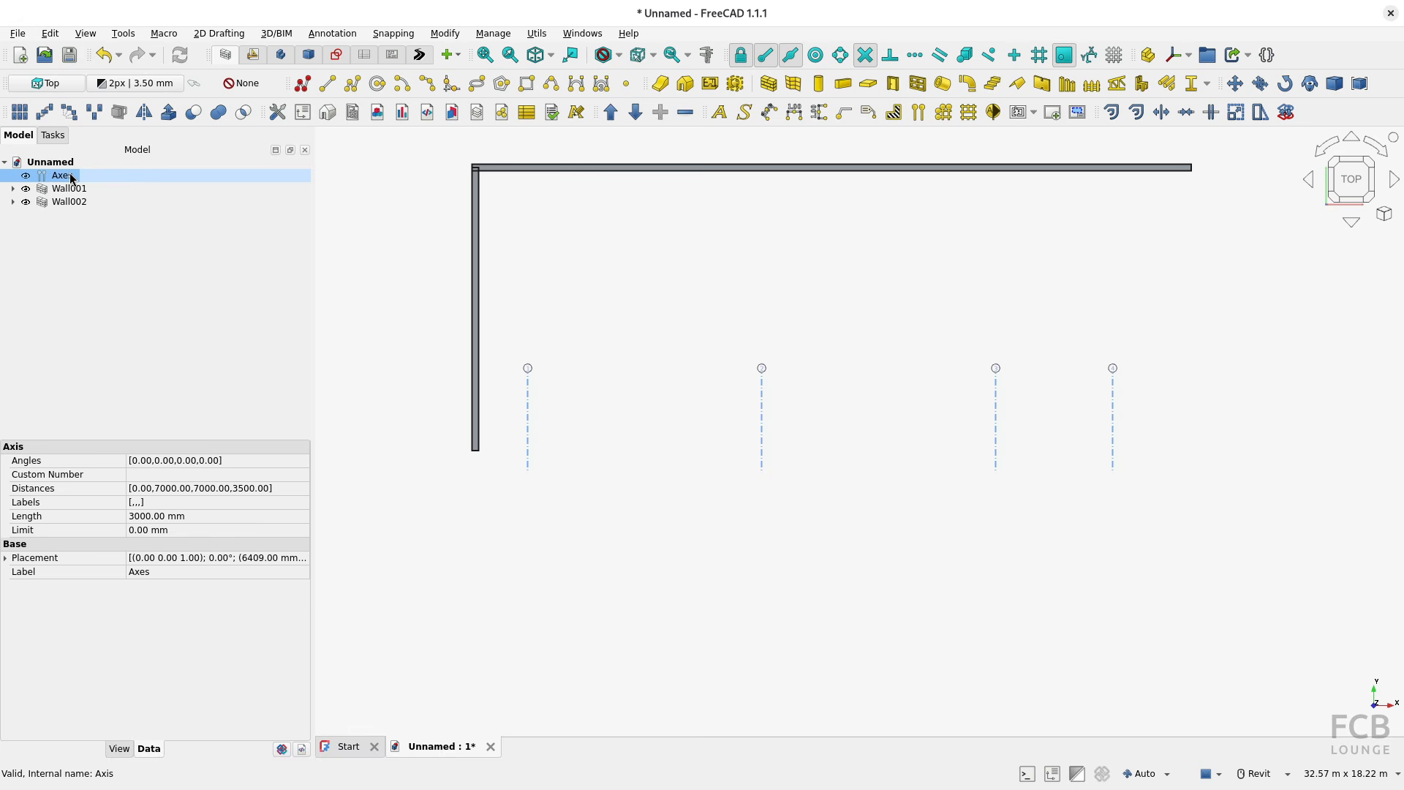
left_click(146, 750)
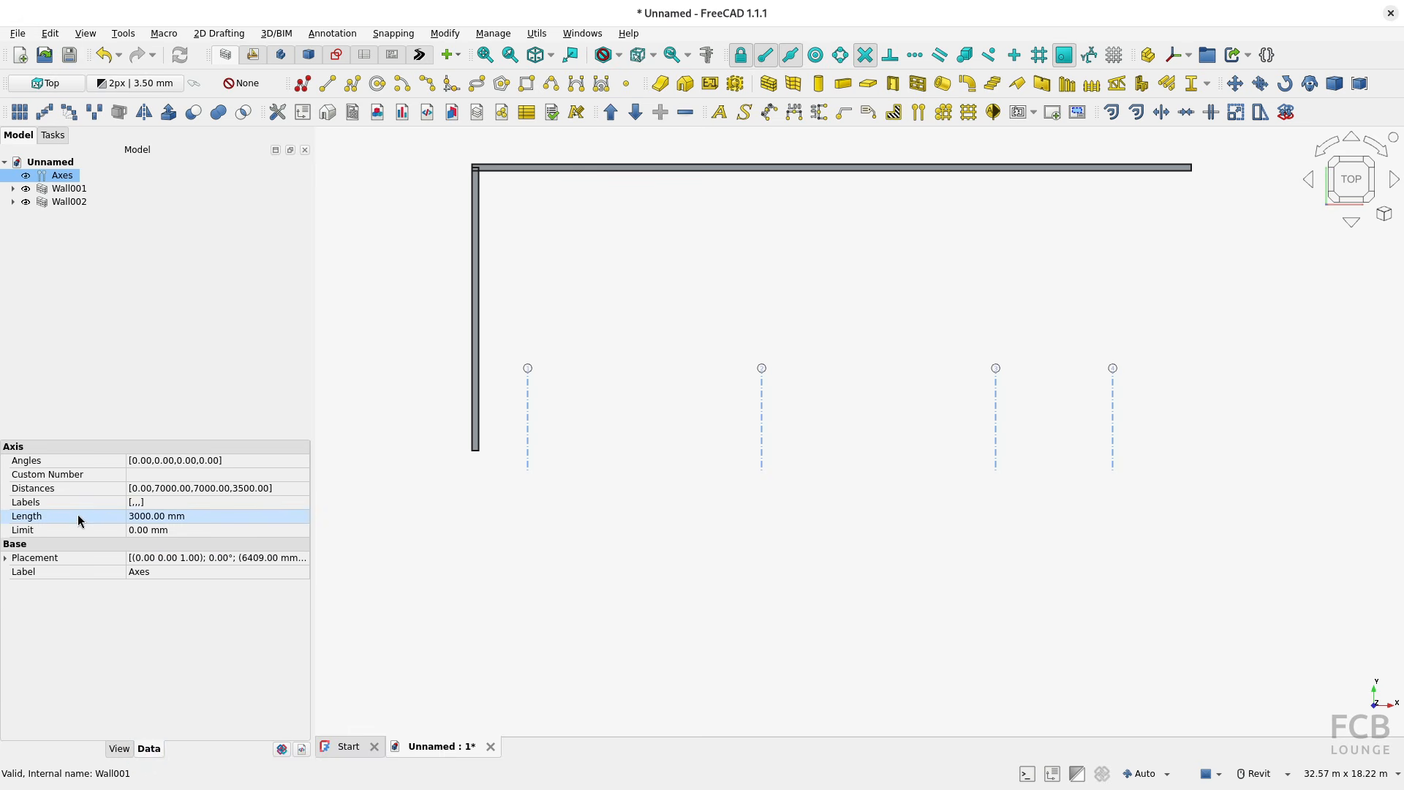
left_click(205, 516)
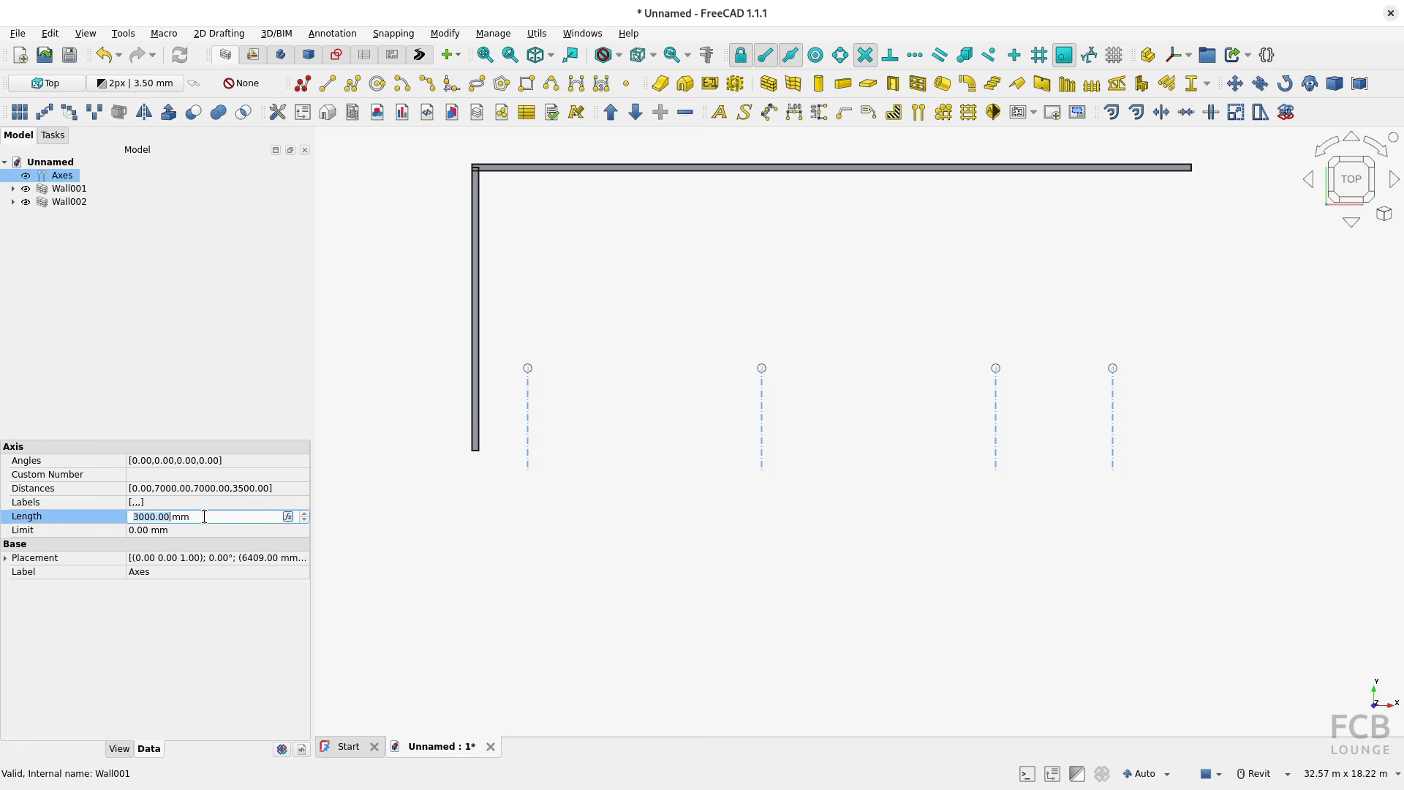
type("7000")
key("Return")
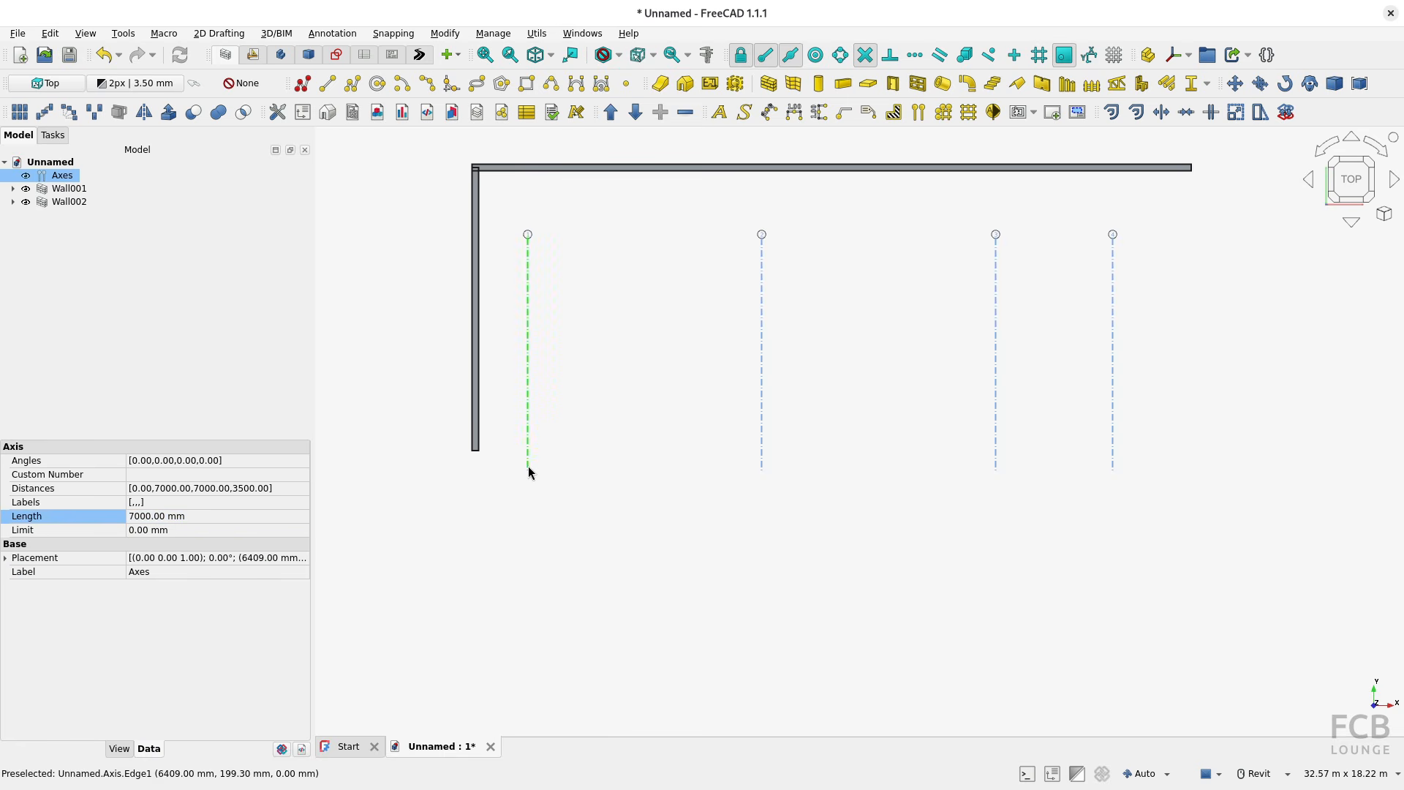
Step: Set the length of the axes to 12000 mm so they extend past the horizontal wall
left_click(198, 516)
type("12000")
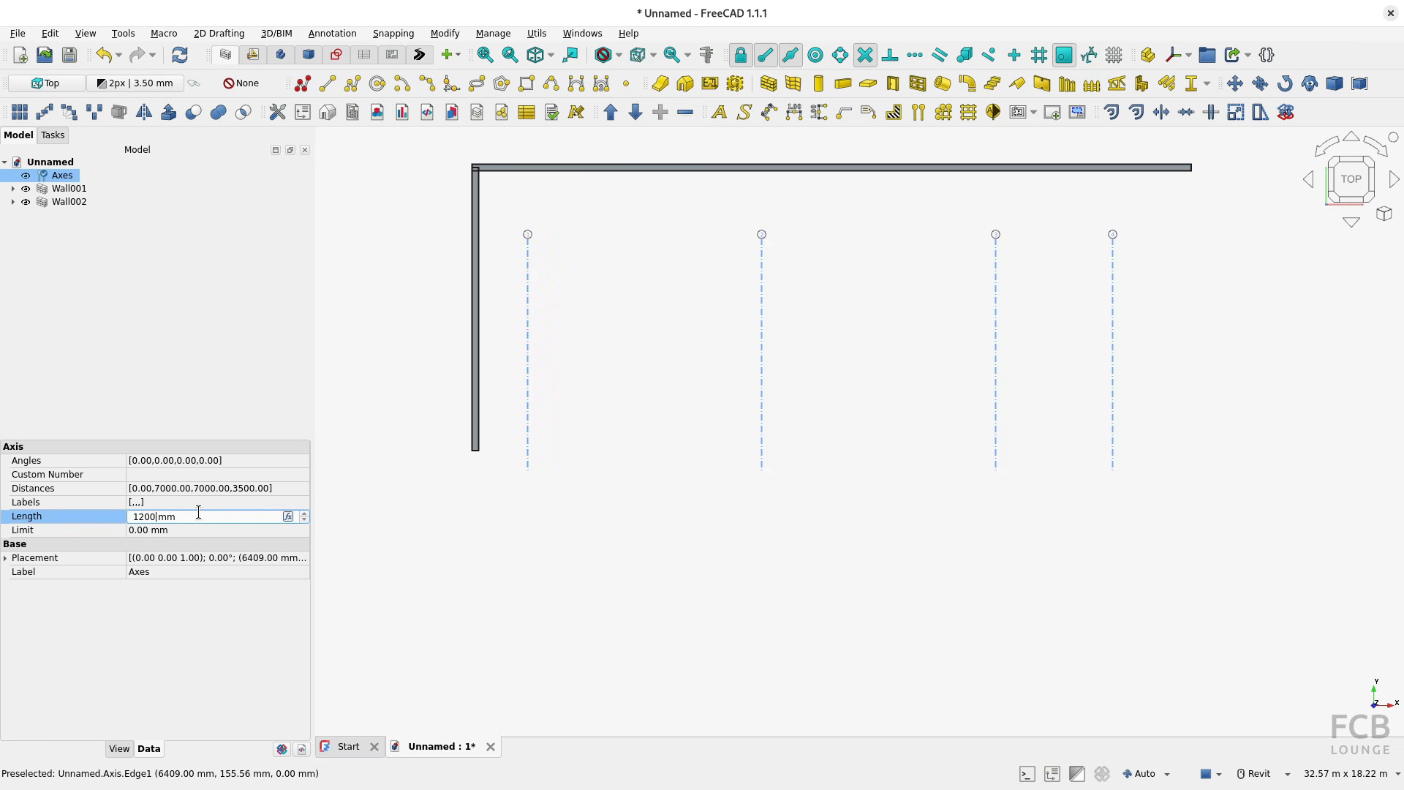
key("Return")
middle_click_drag(621, 355, 632, 487)
scroll(635, 488, "down", 1)
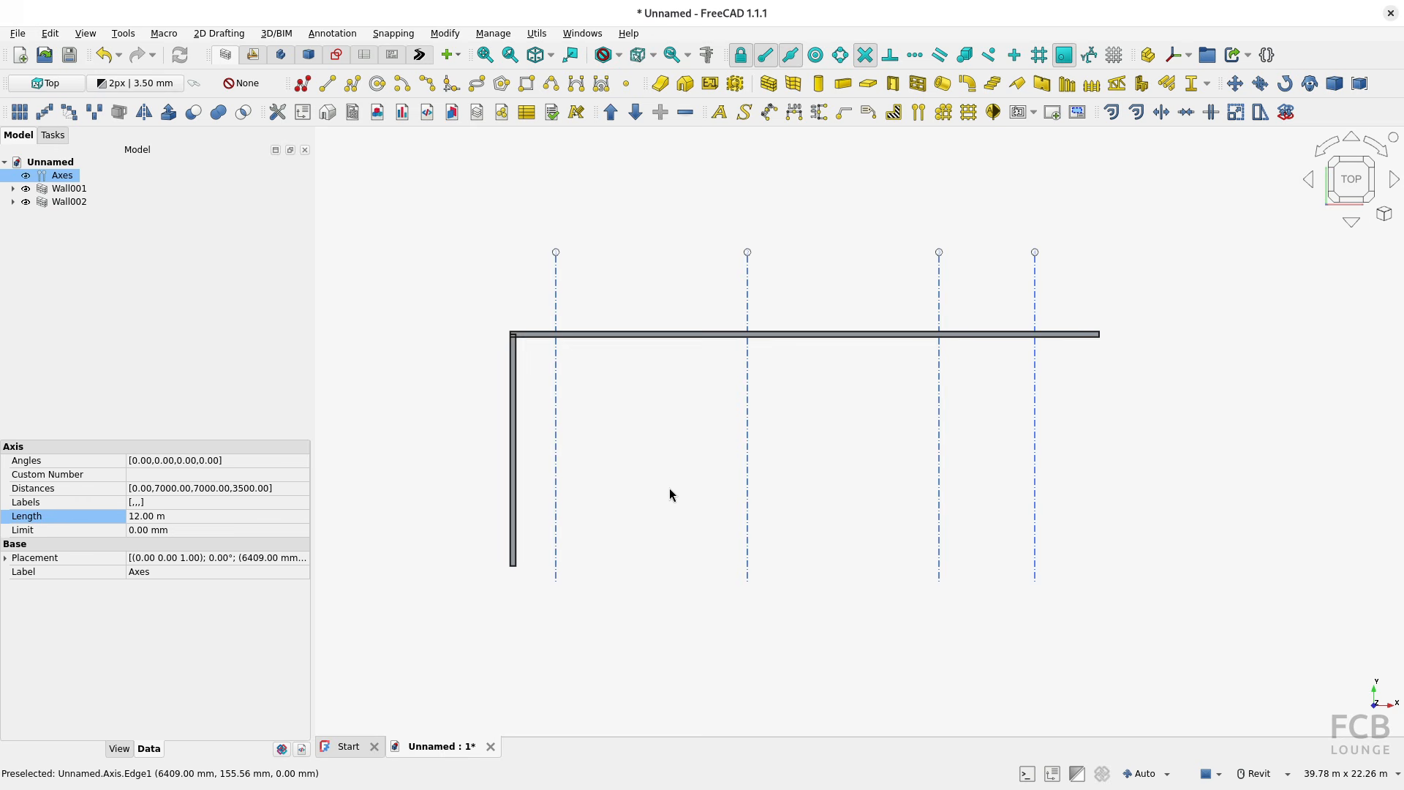
scroll(670, 489, "up", 1)
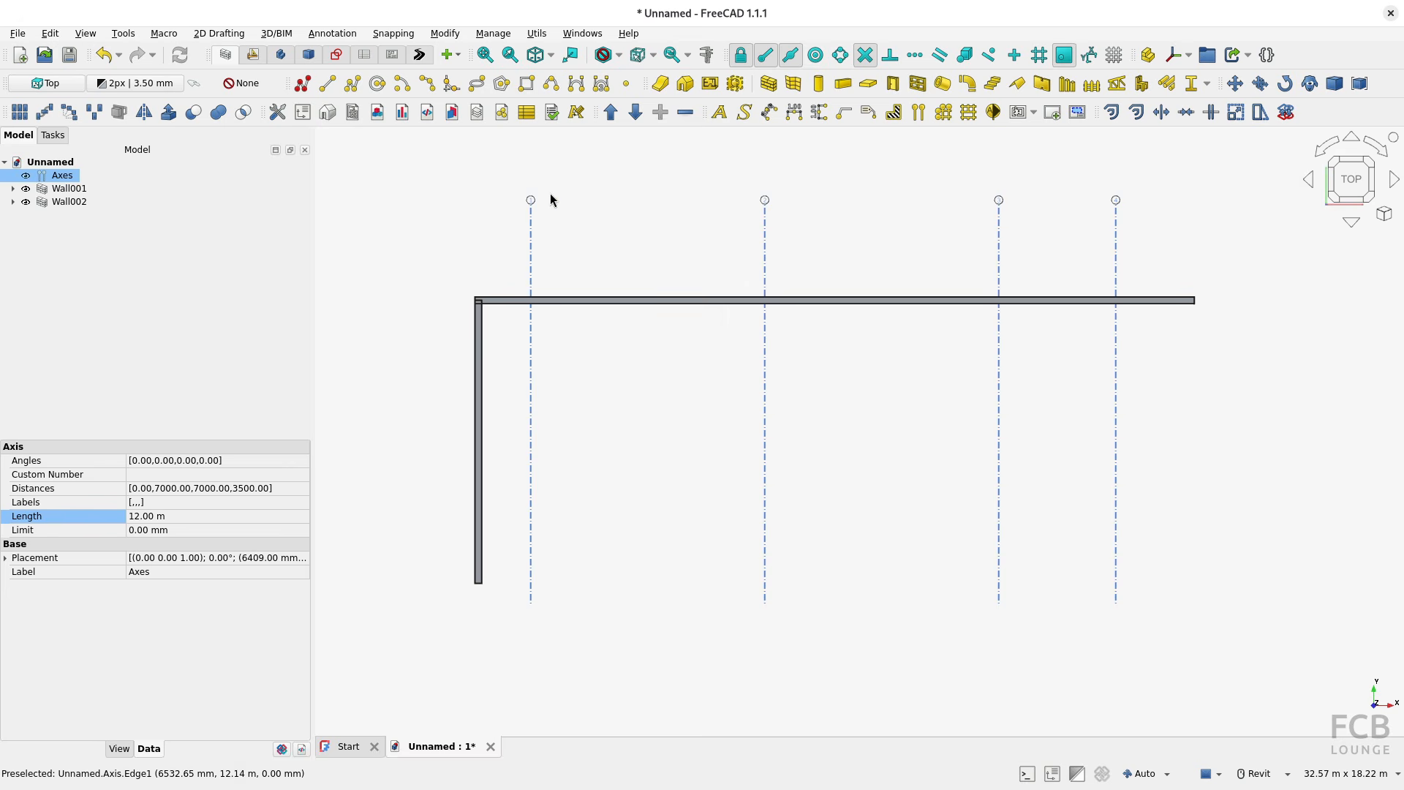
Step: Change the font of the axis bubble numbers to Arial in the axis set's view properties
left_click(117, 748)
left_click(93, 494)
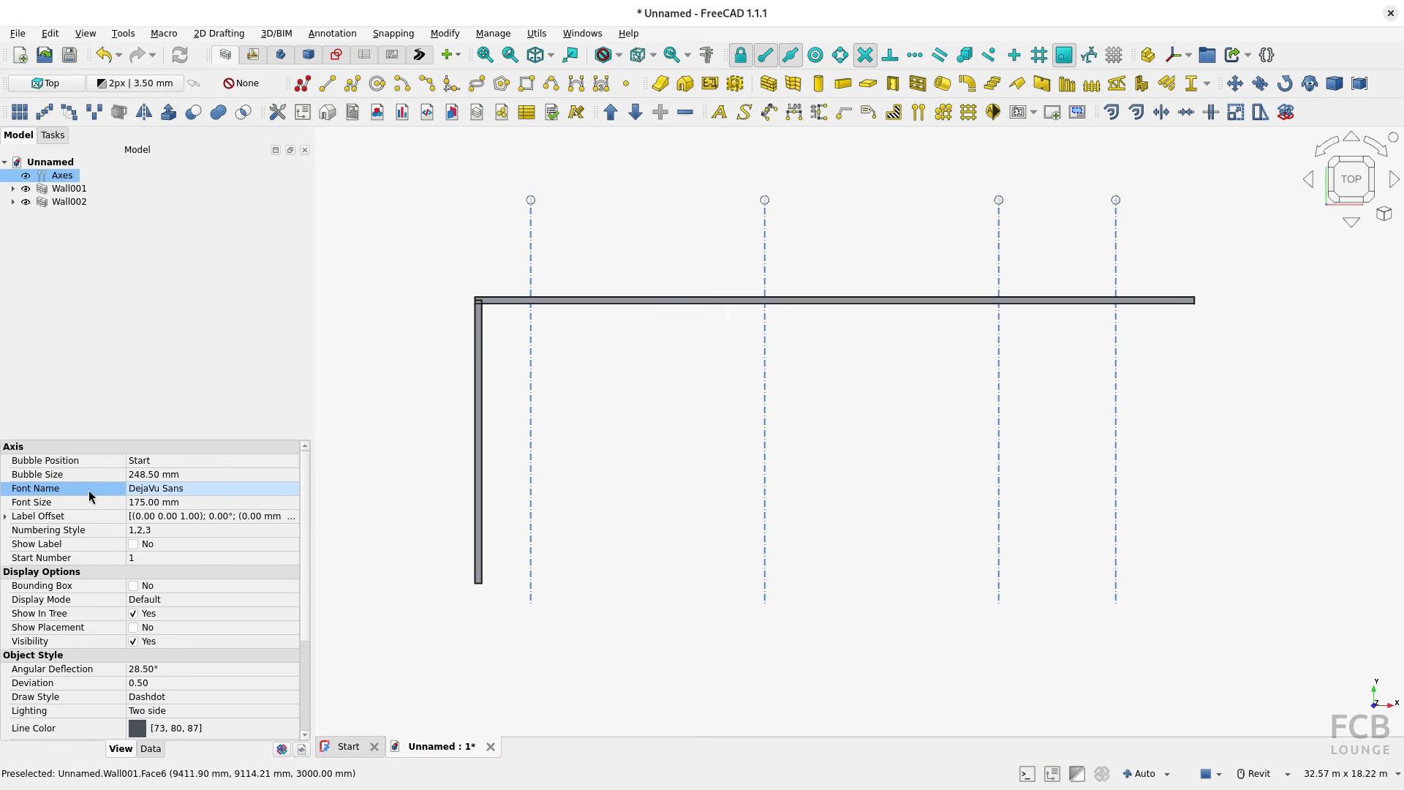
left_click(219, 488)
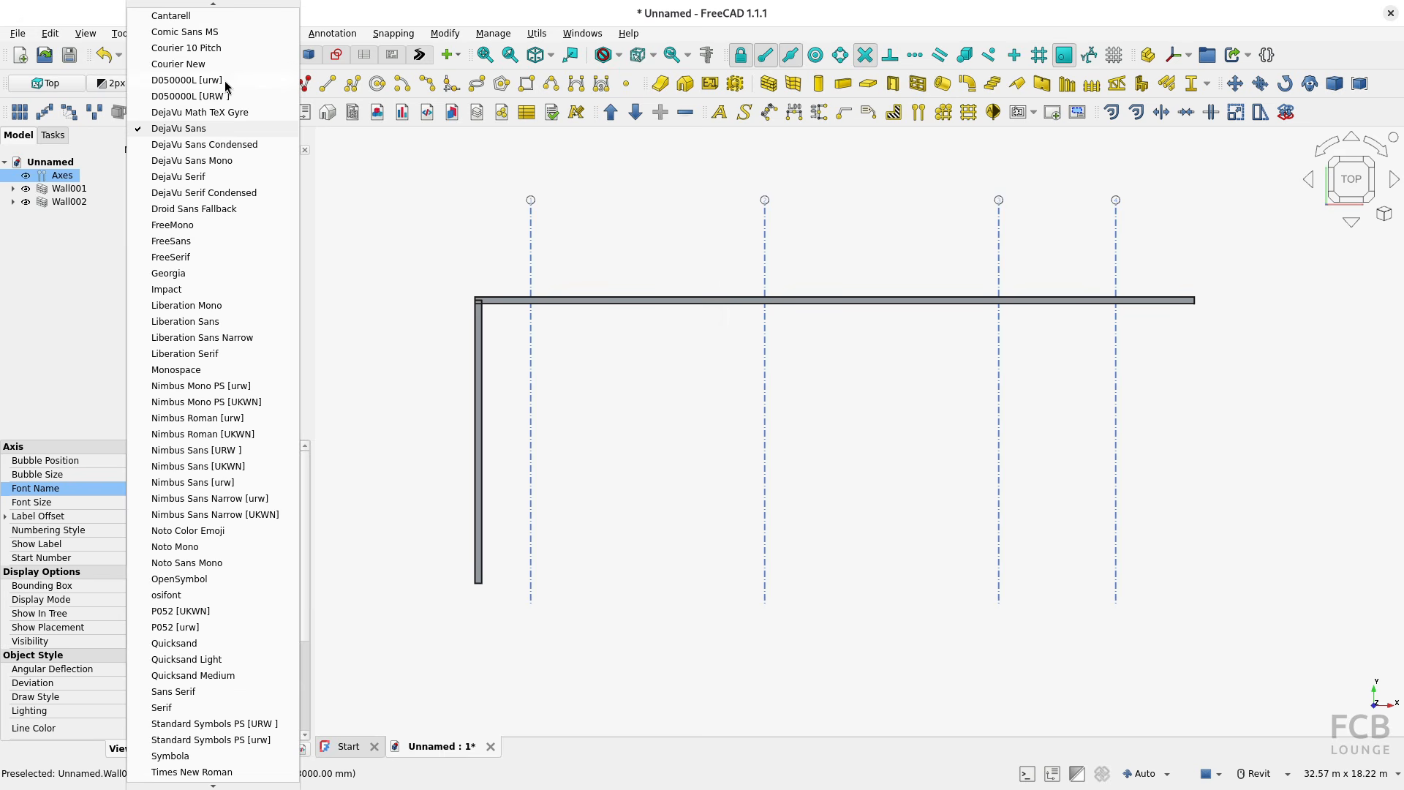
scroll(226, 80, "up", 2)
left_click(175, 31)
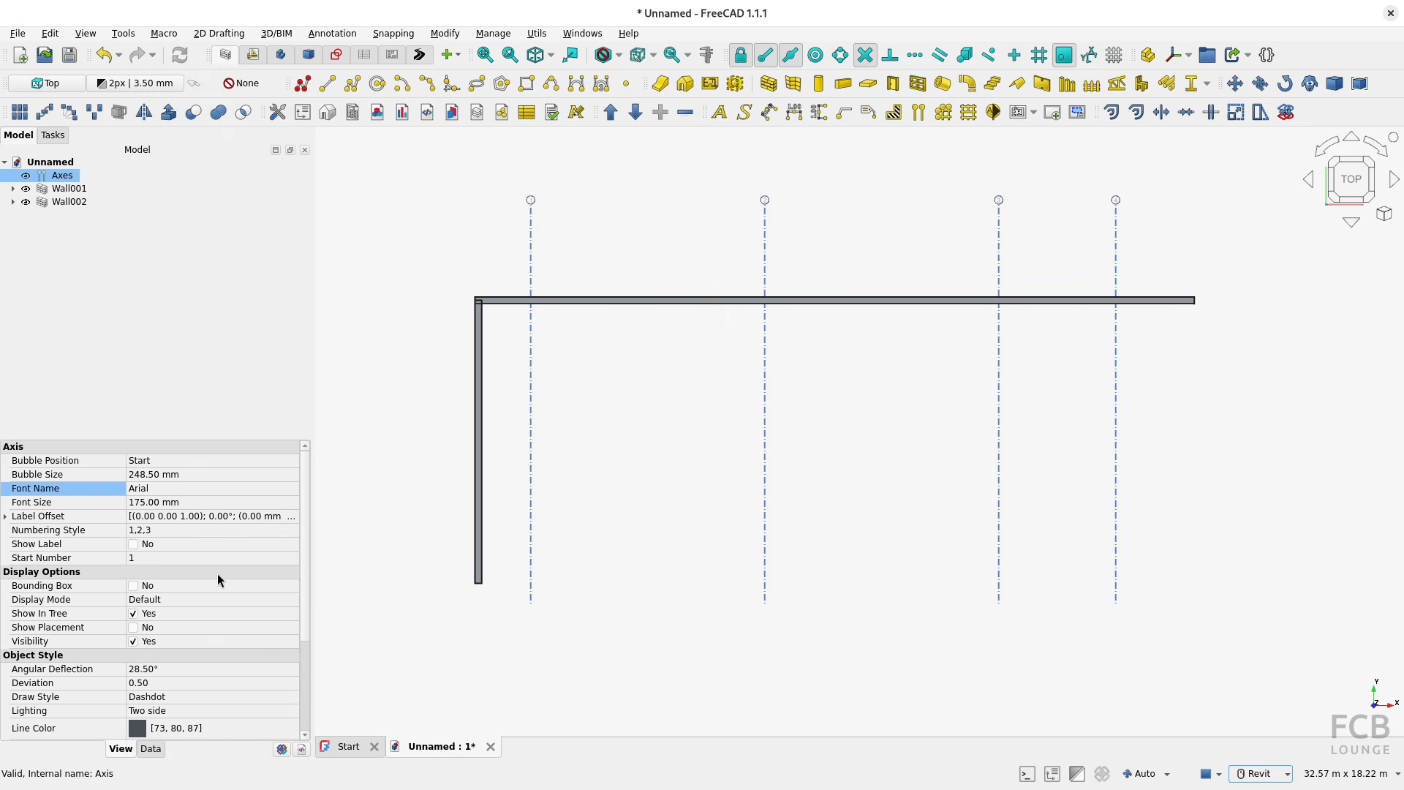
Step: Set the bubble size of the axes to 900 mm
left_click(197, 476)
type("900")
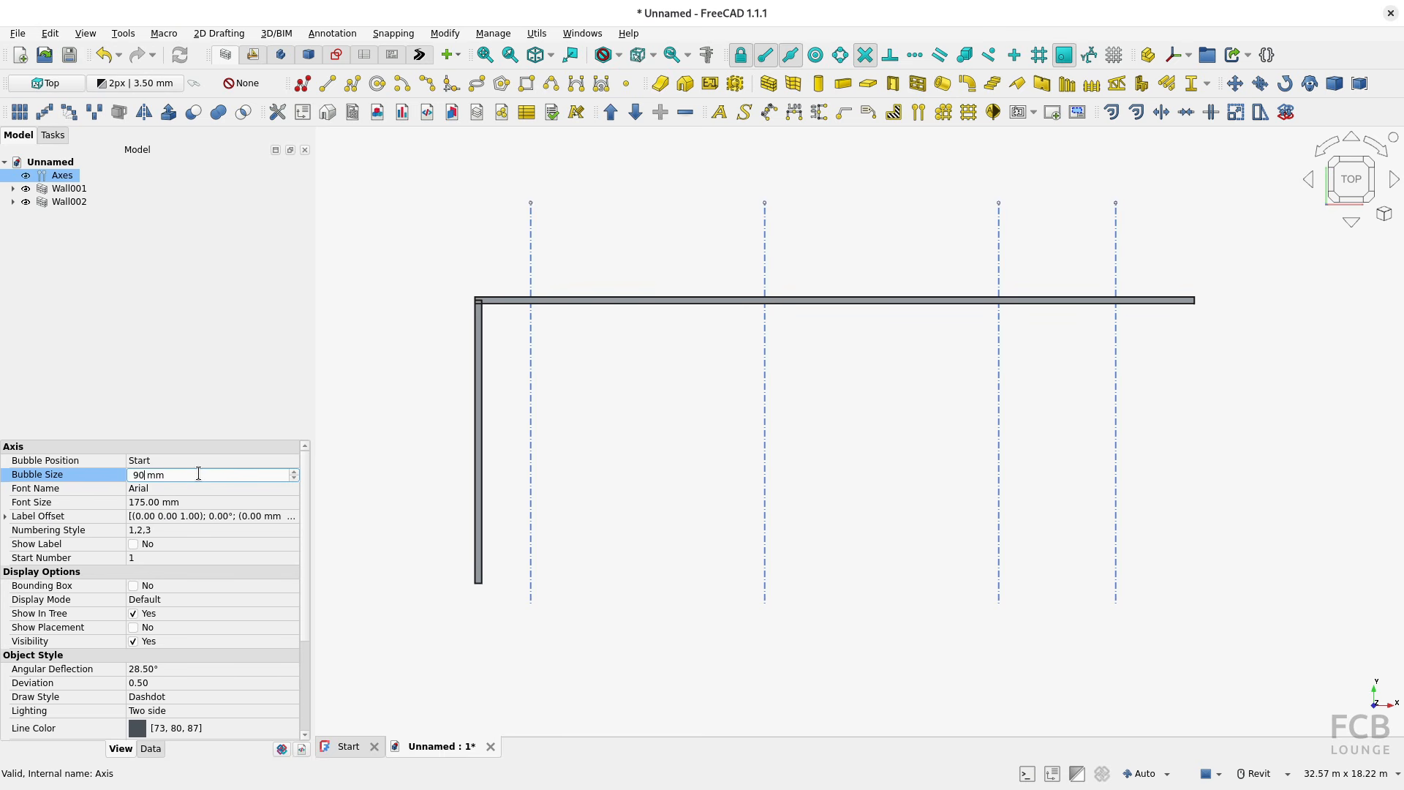
key("Return")
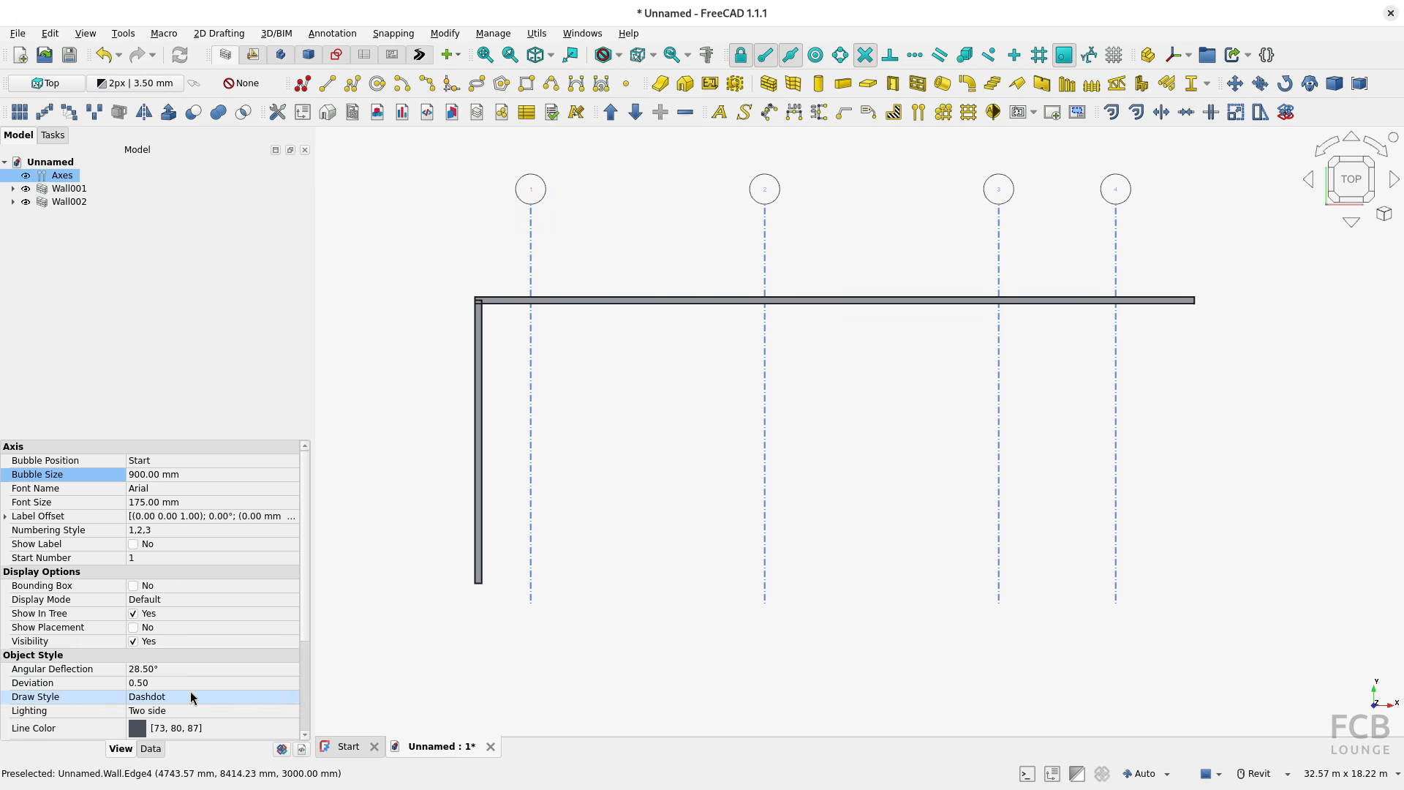
Step: Set the font size of the axis bubble numbers to 400 mm
left_click(188, 501)
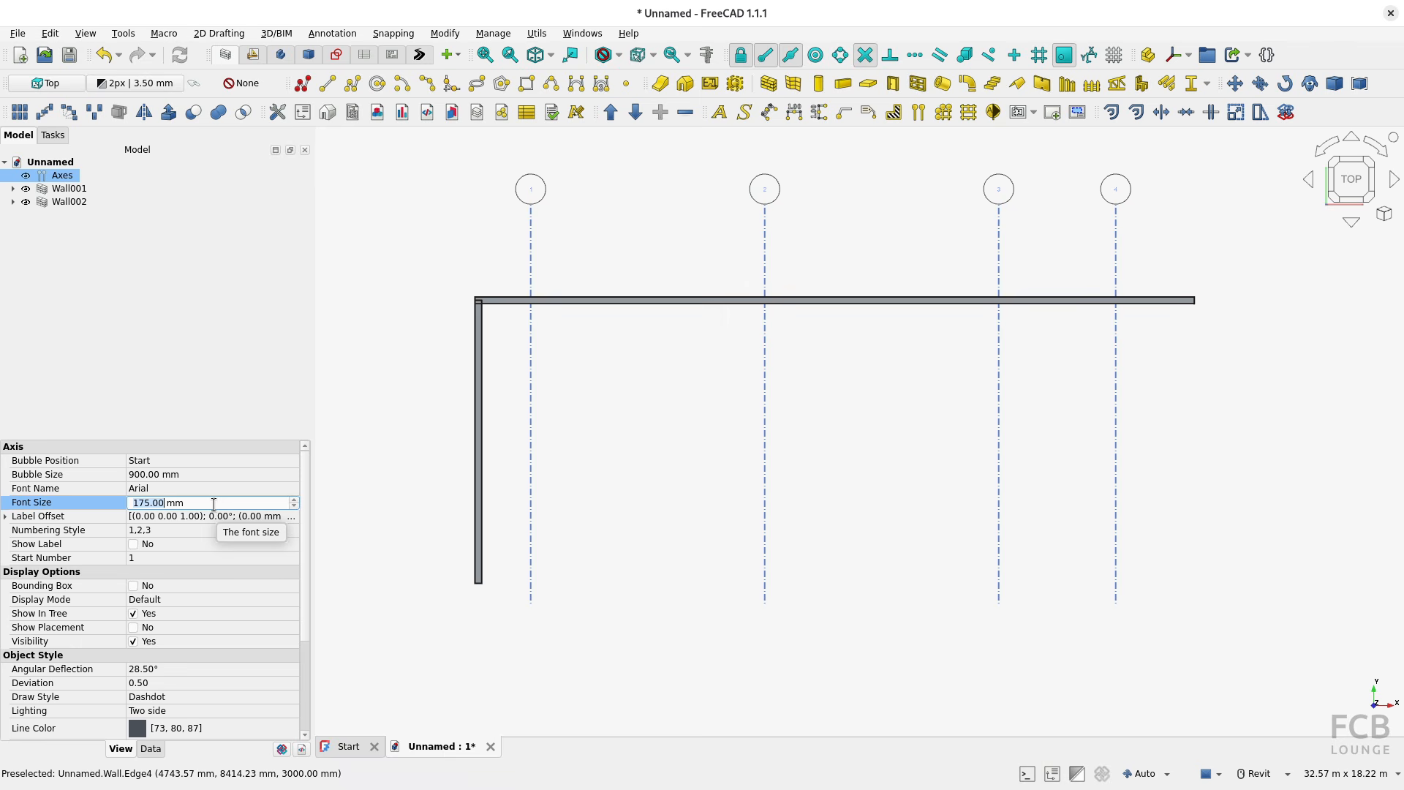
type("400")
key("Return")
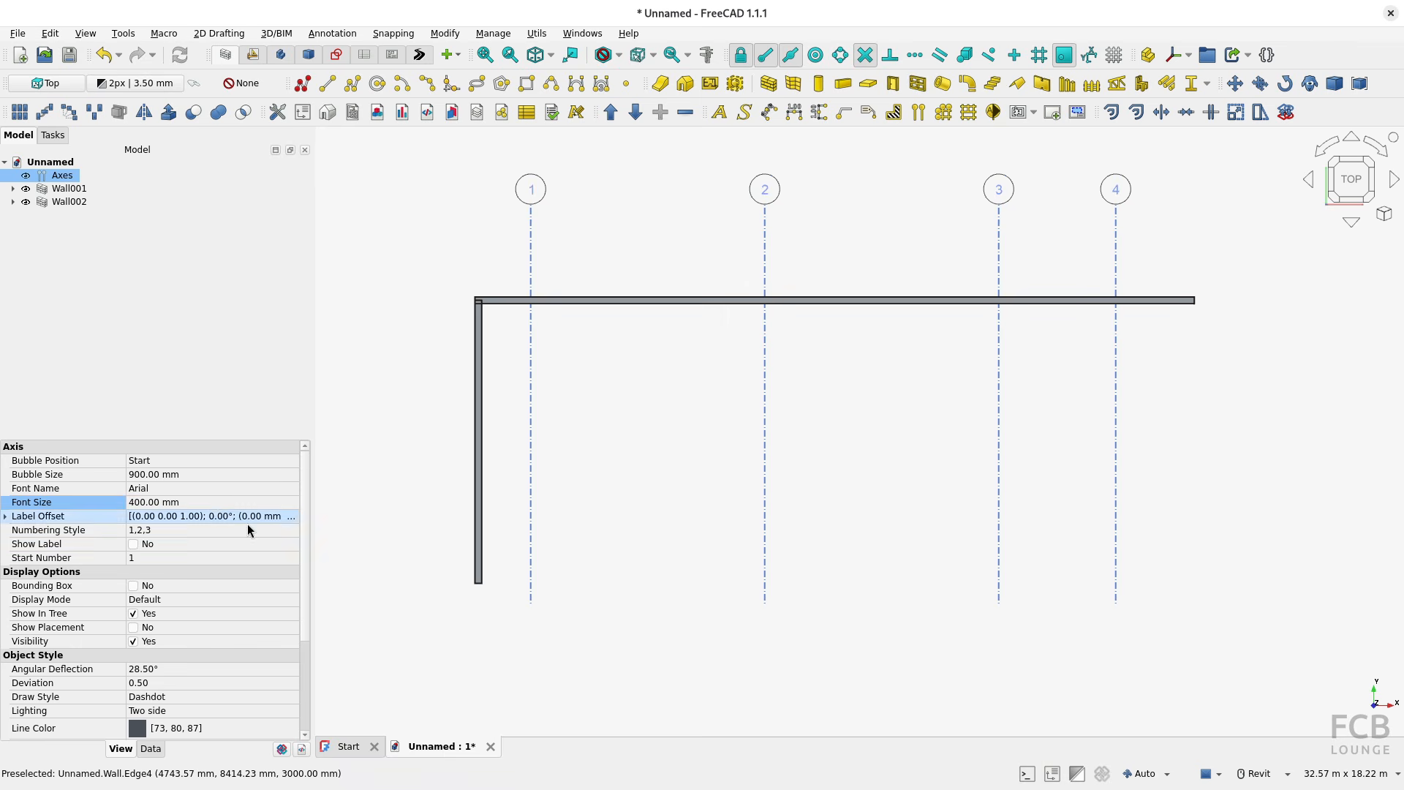
Step: Set the font size of the axis bubble numbers to 500 mm
left_click(209, 501)
type("5000")
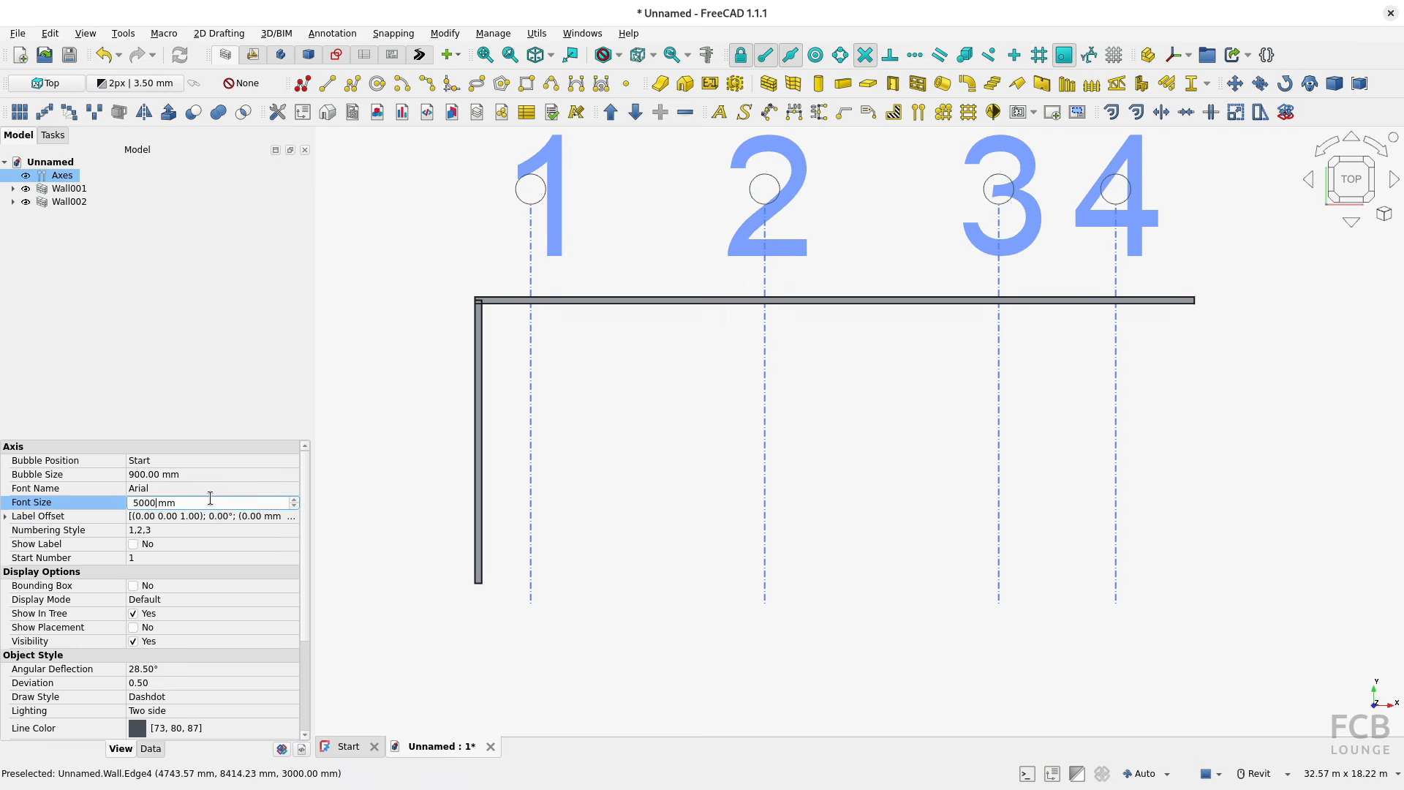
key("BackSpace")
key("Return")
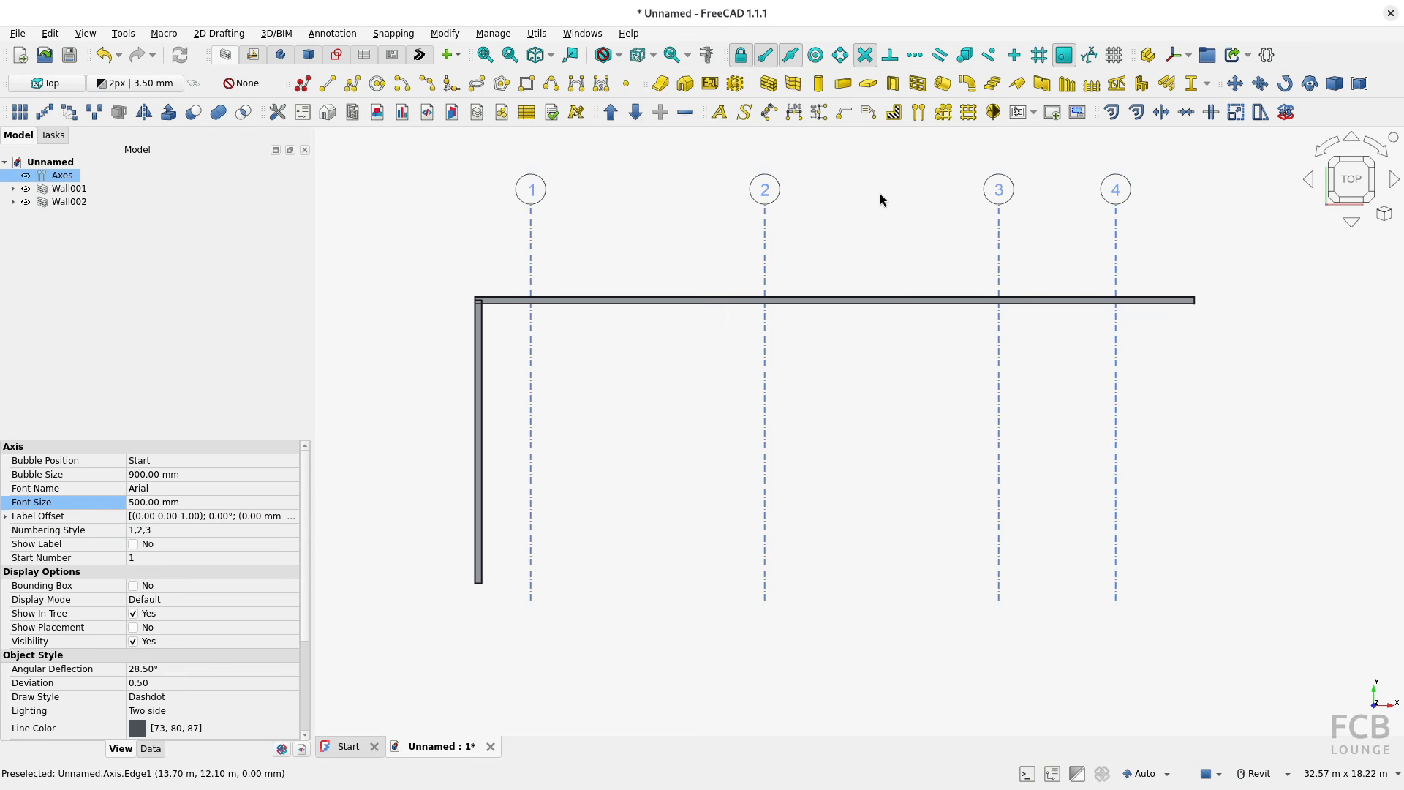
Step: Try the axis numbering styles 01,02,03, A,B,C, L0,L1,L2 and I,II,III, and return to 1,2,3
left_click(182, 534)
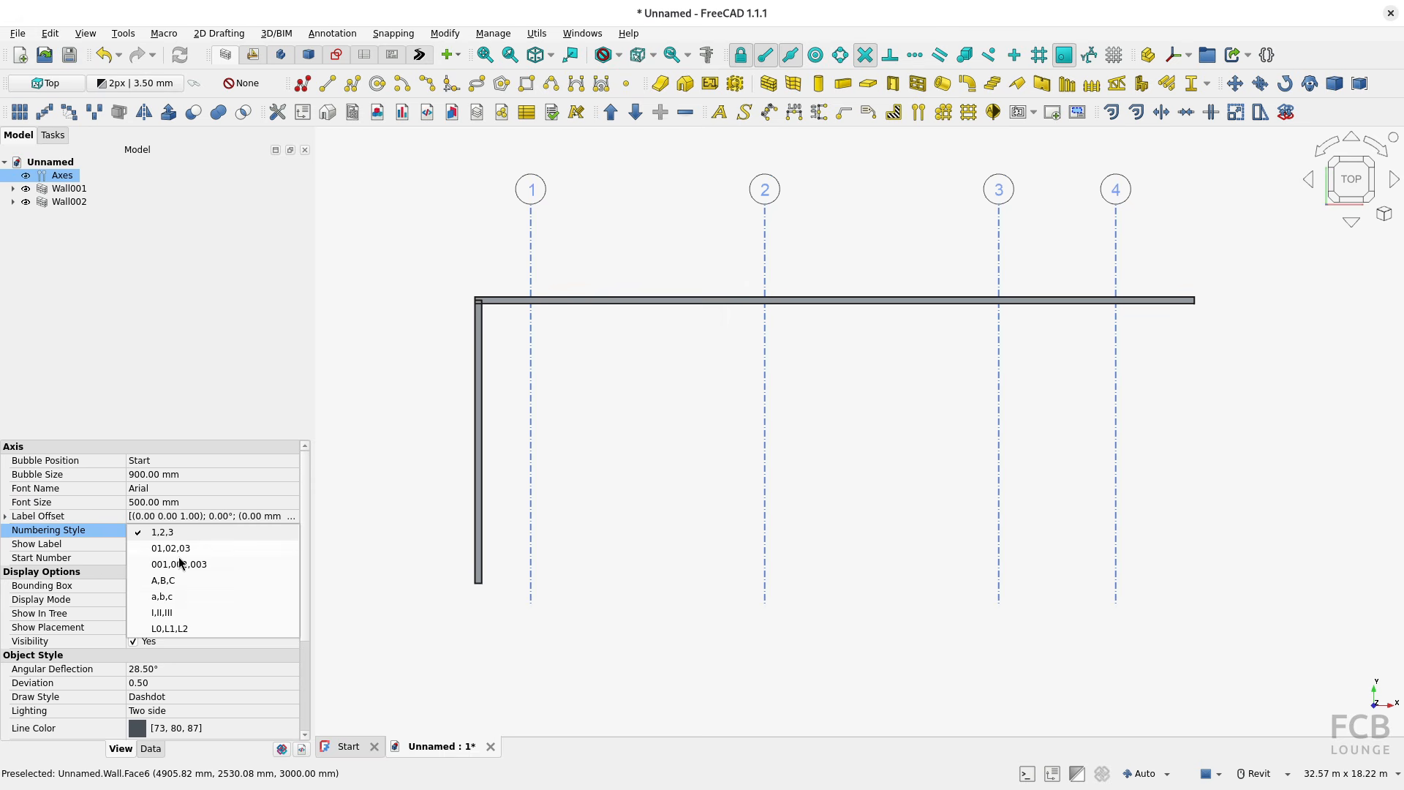
left_click(180, 551)
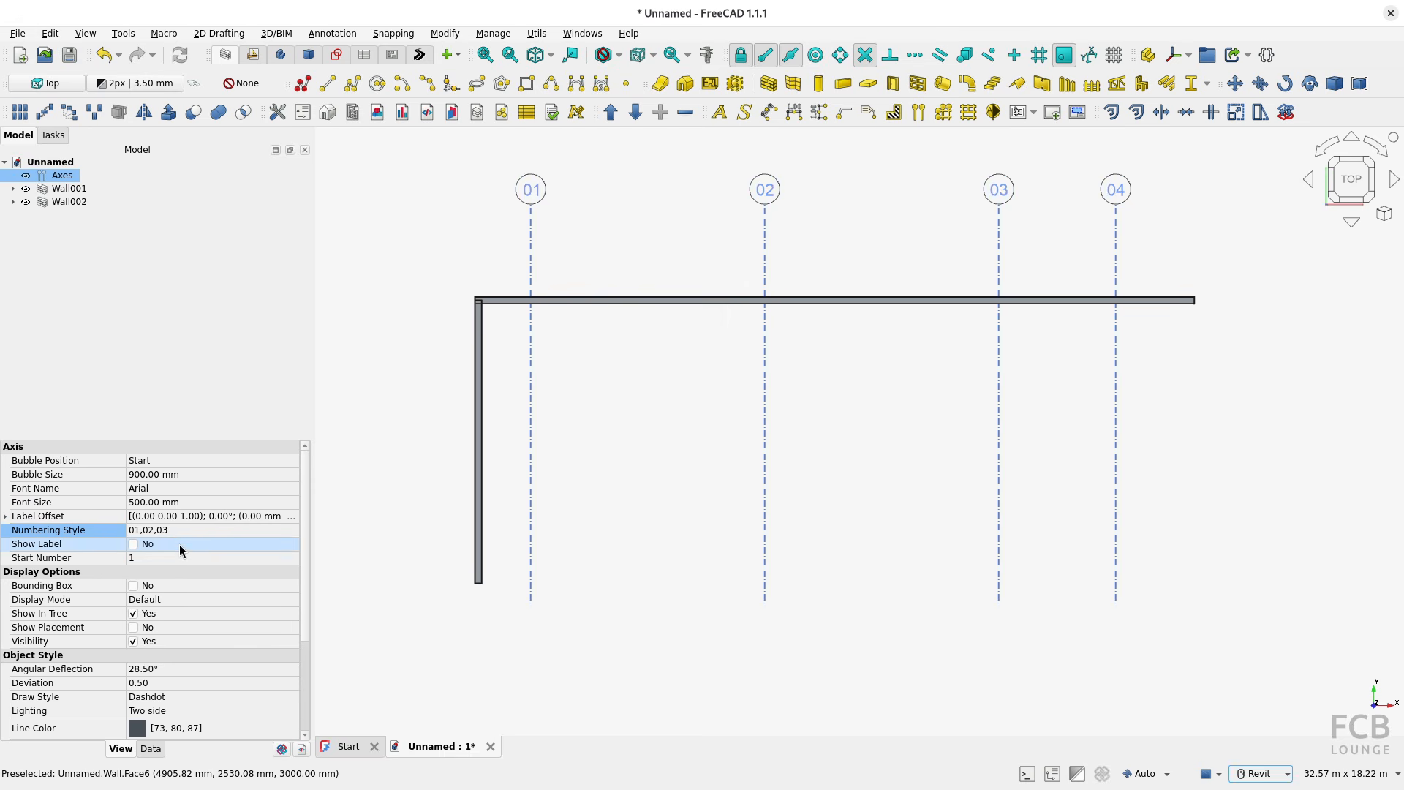
left_click(176, 530)
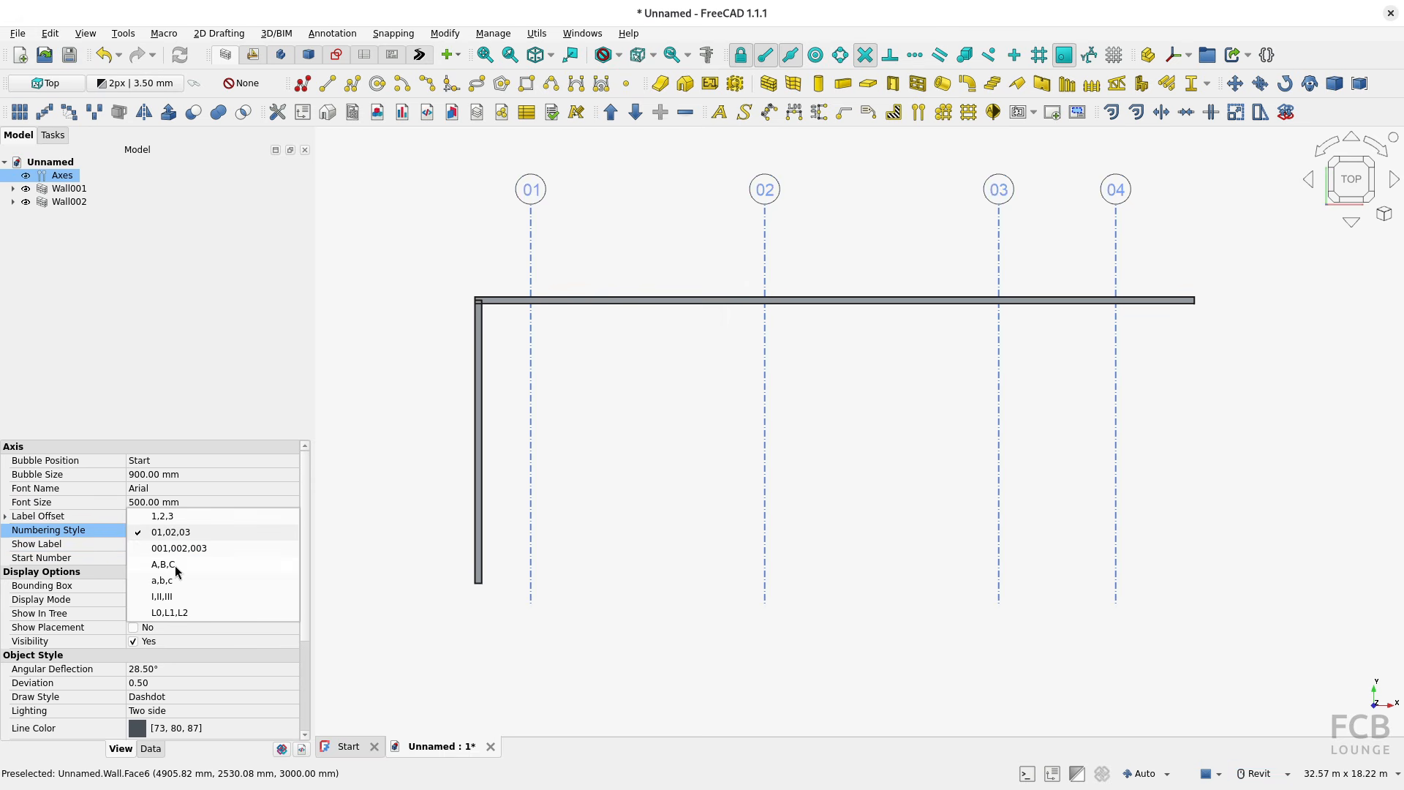
left_click(174, 565)
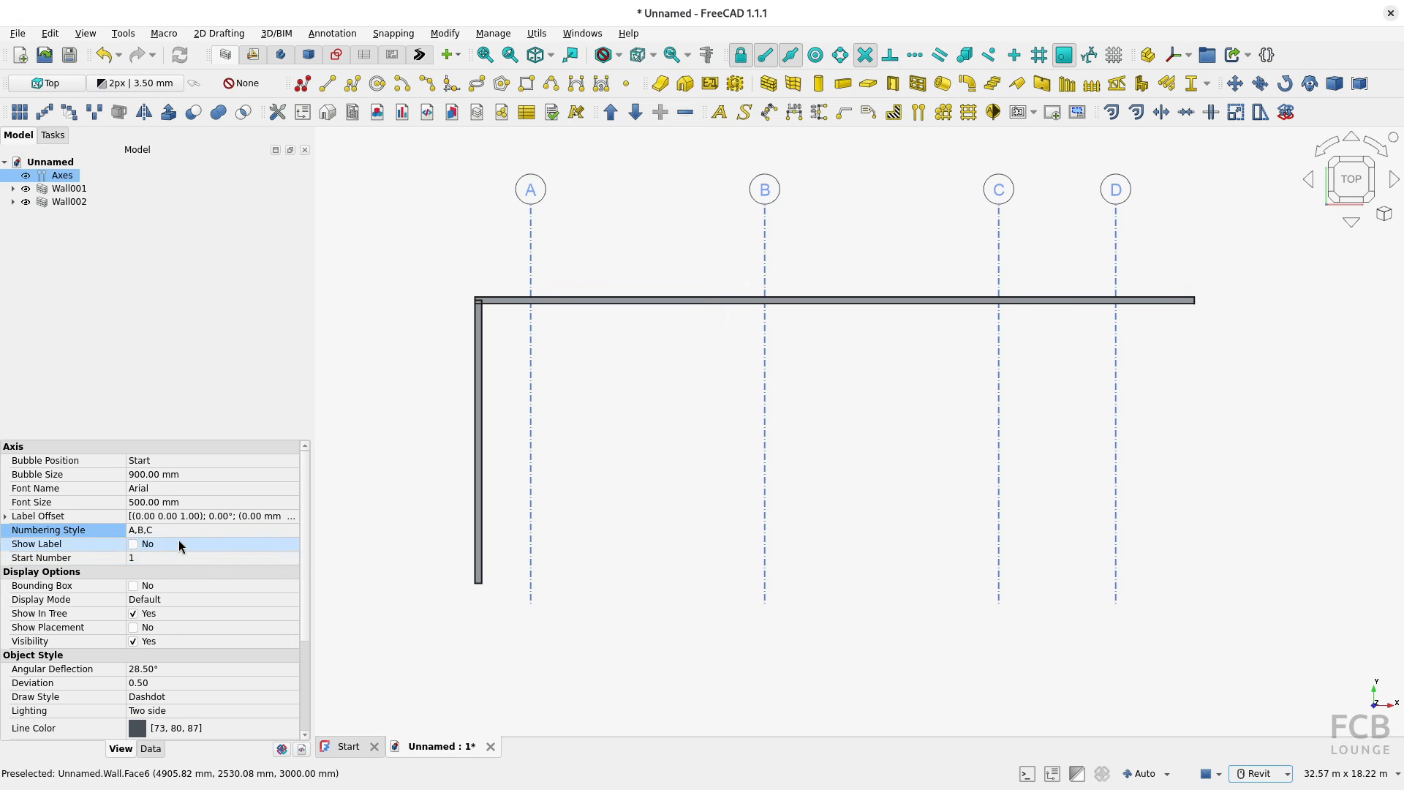
left_click(174, 531)
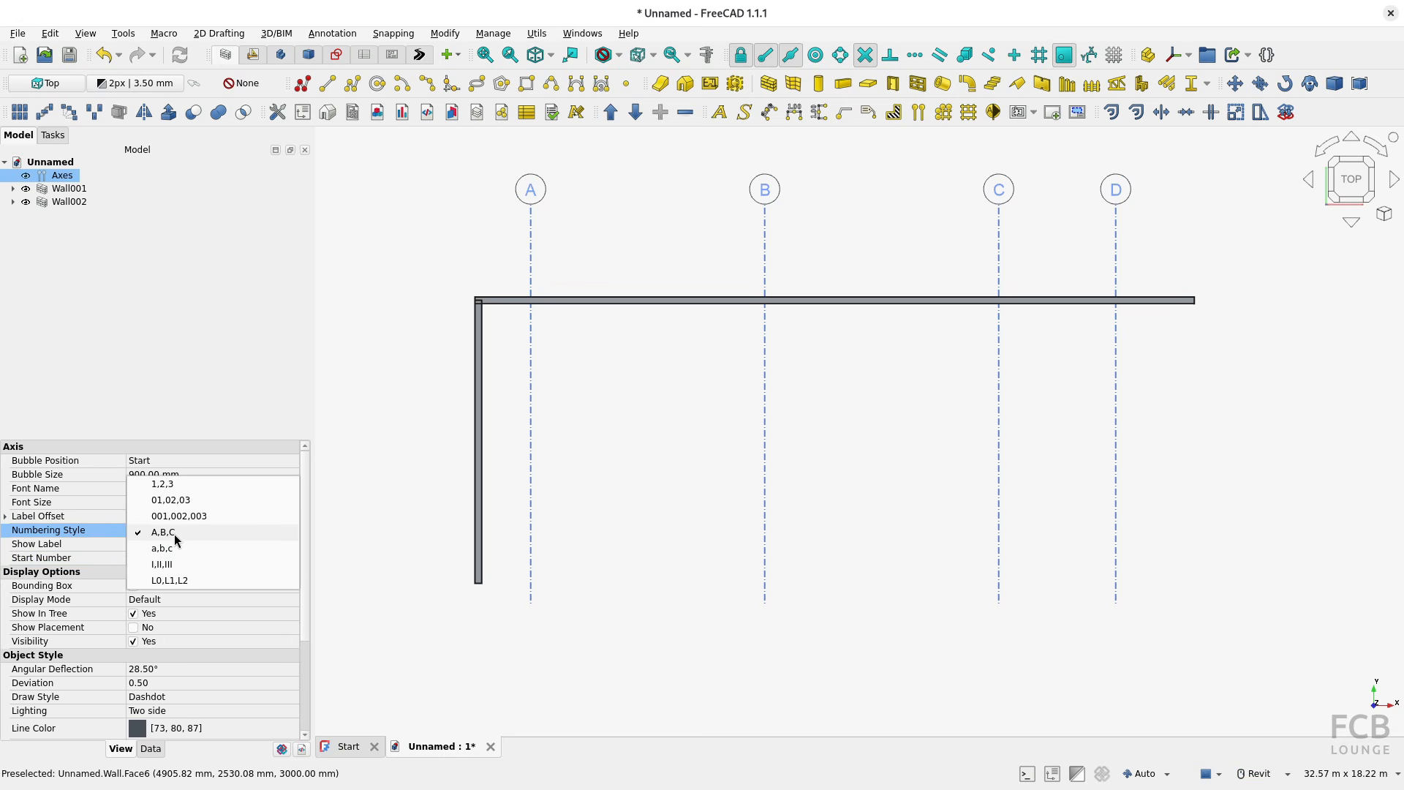
left_click(168, 579)
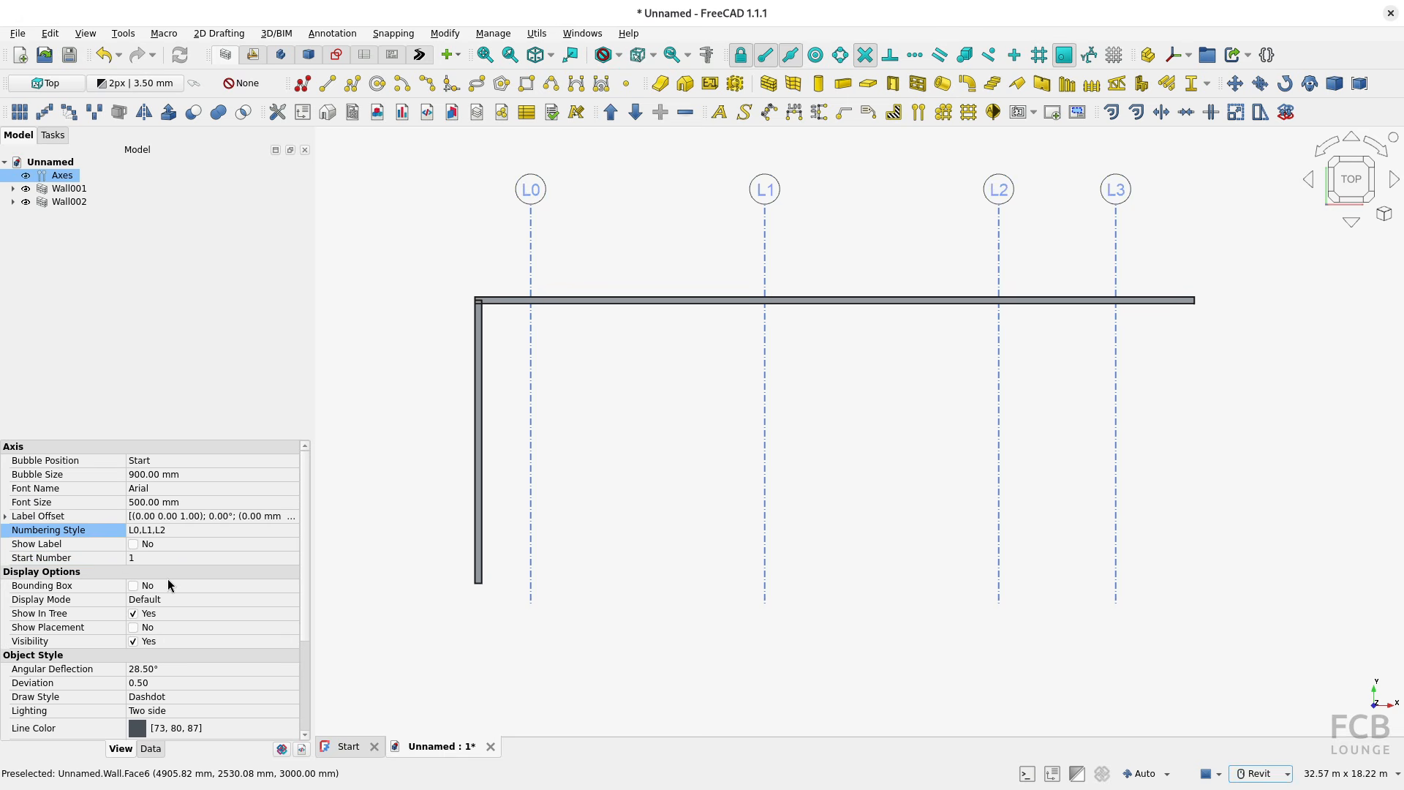
left_click(176, 534)
left_click(173, 515)
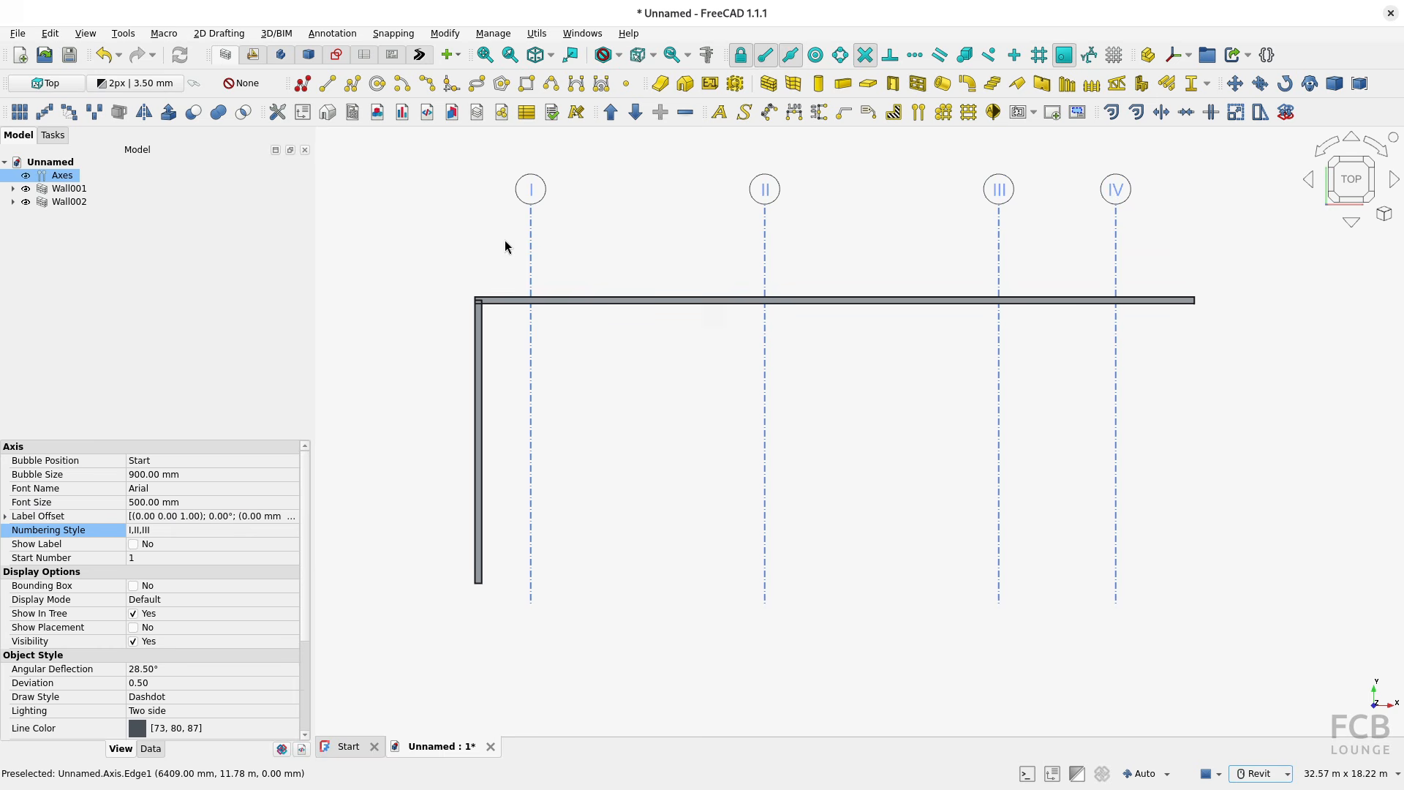
left_click(253, 529)
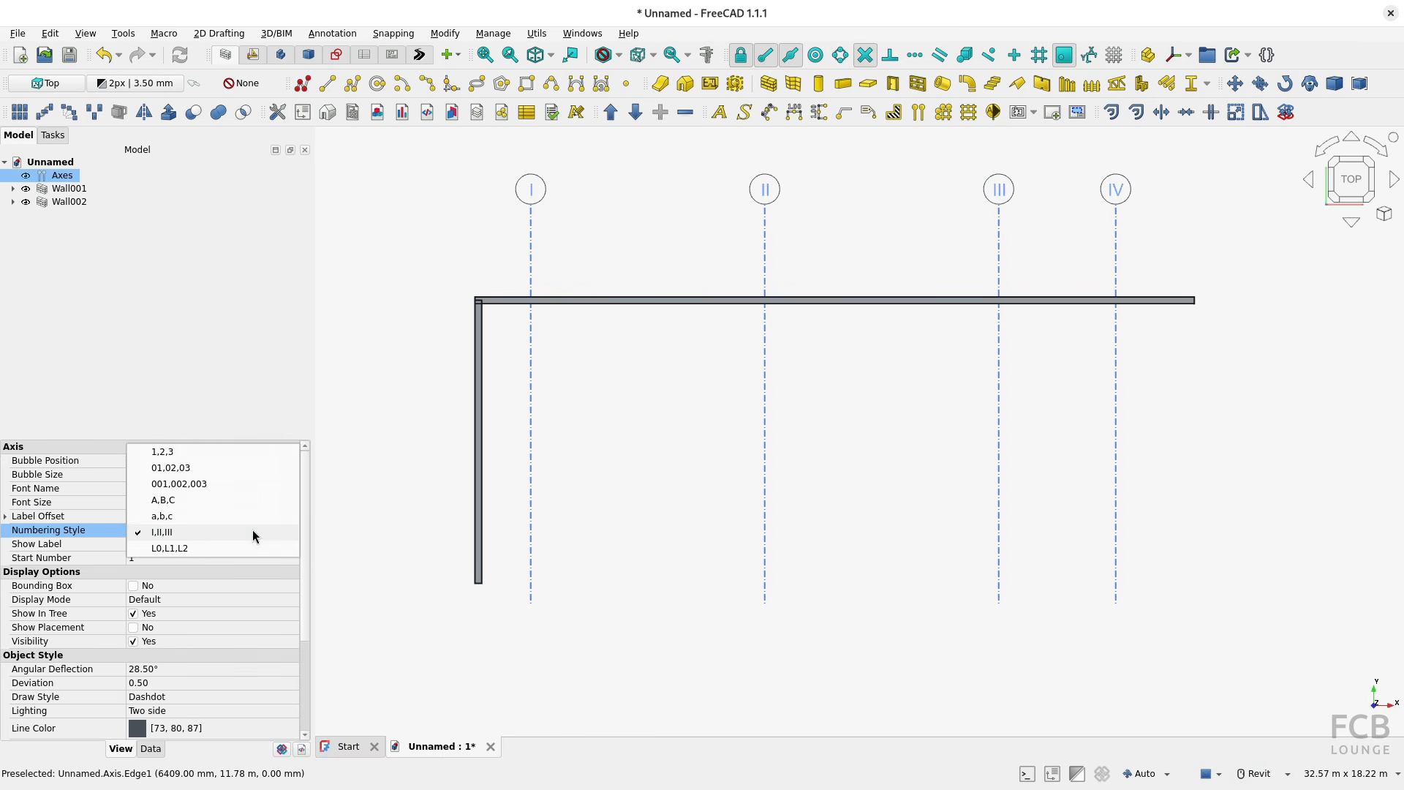
left_click(162, 452)
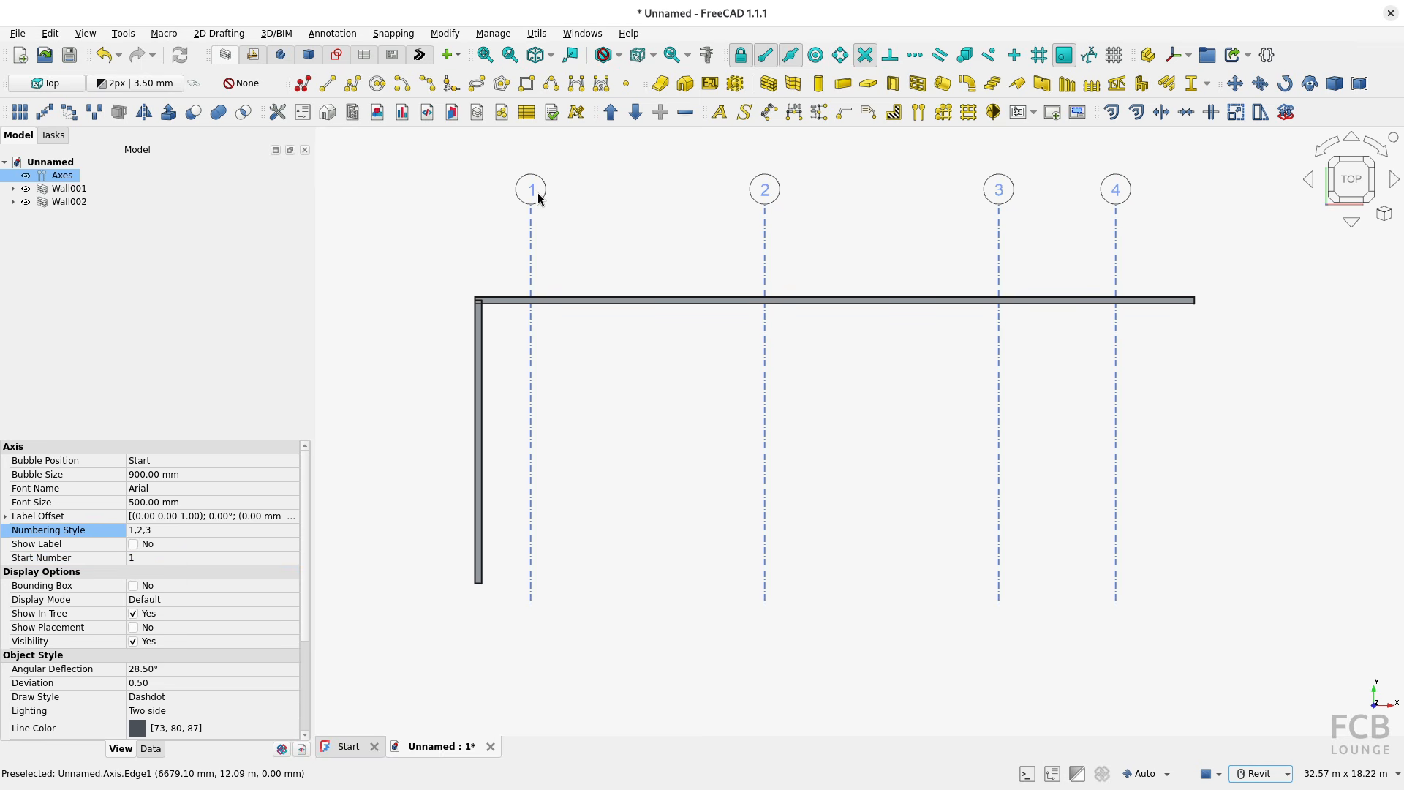
Step: Set the start number of the axes to 5
scroll(686, 353, "down", 1)
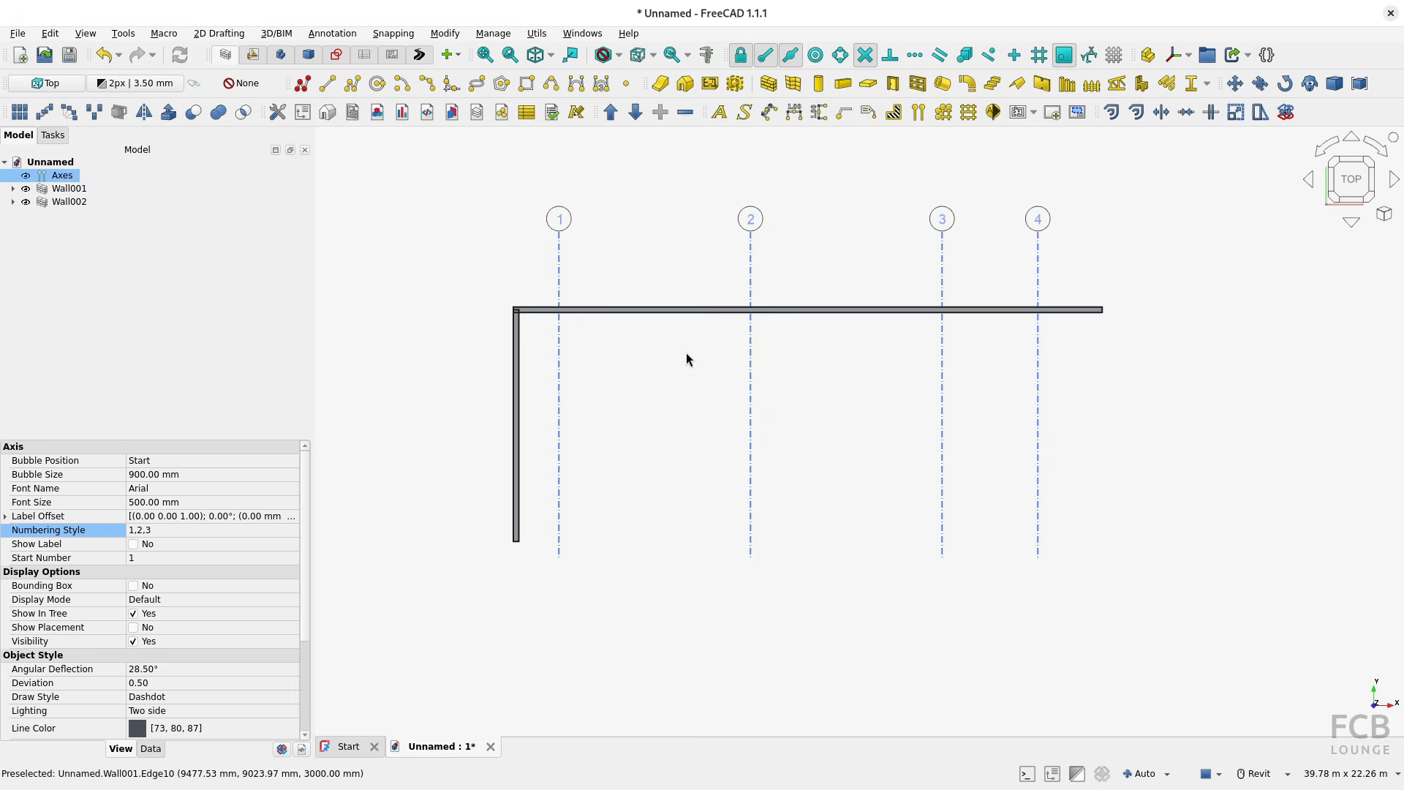
middle_click_drag(739, 361, 739, 365)
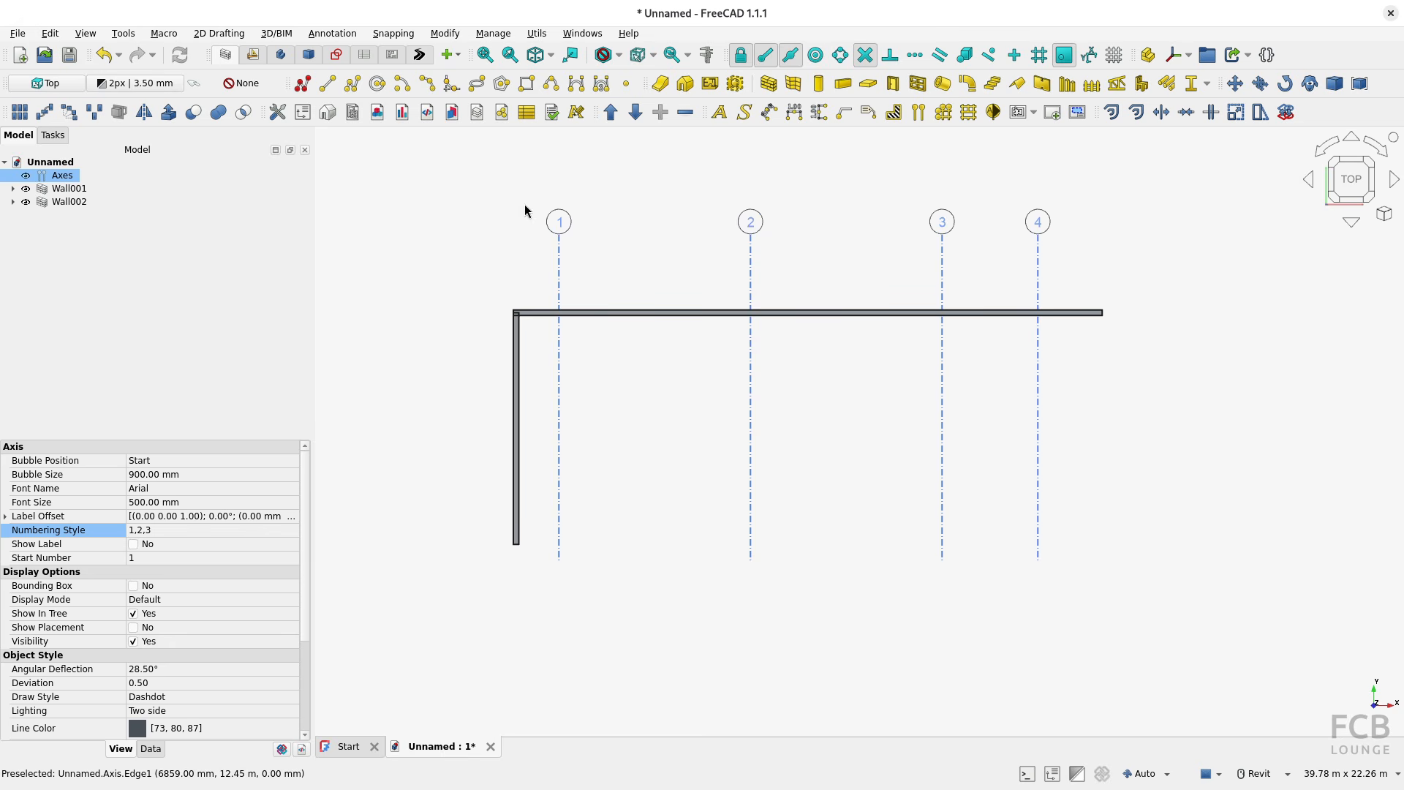
left_click(148, 560)
type("5")
key("Return")
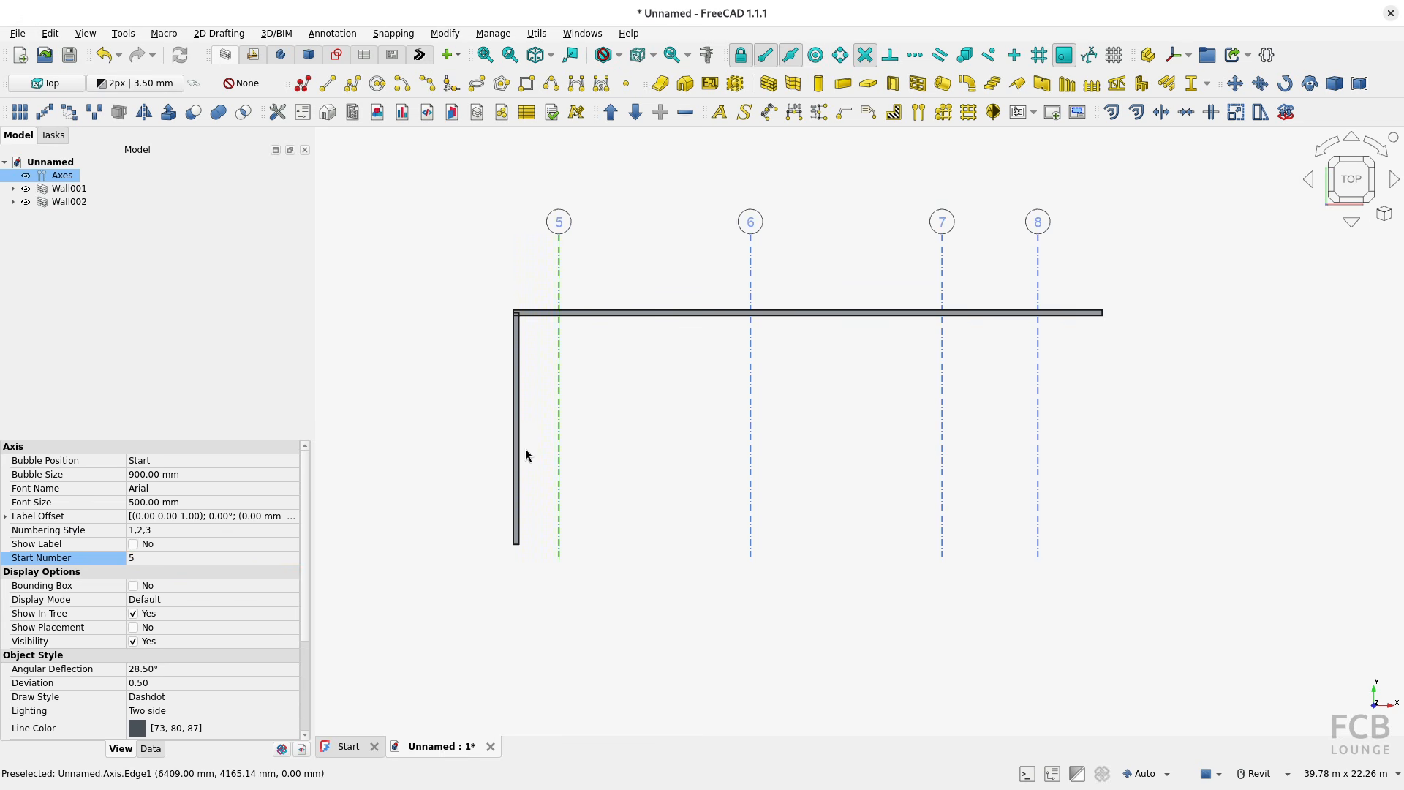
Step: Set the numbering style of the axes to A,B,C and their start number to 3
left_click(175, 531)
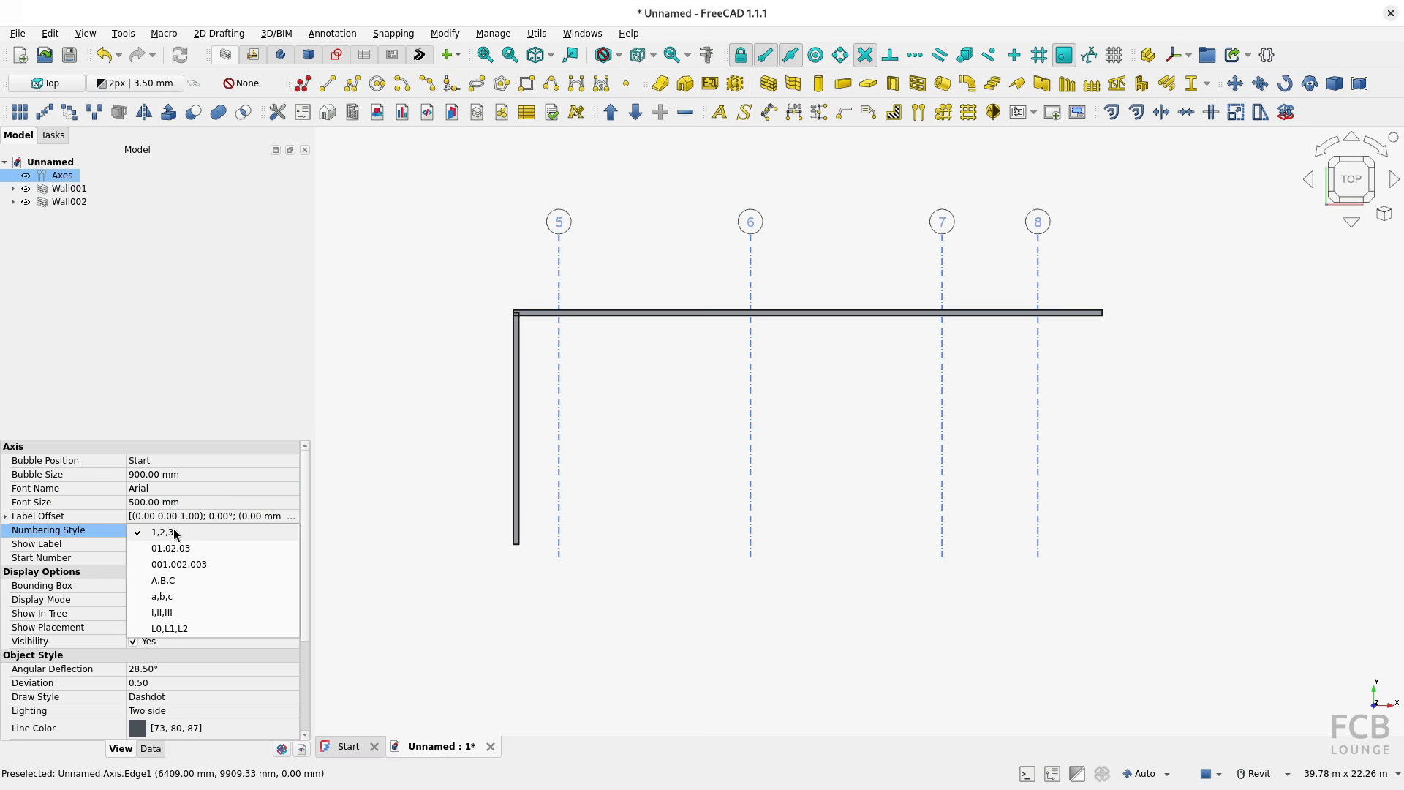
left_click(170, 579)
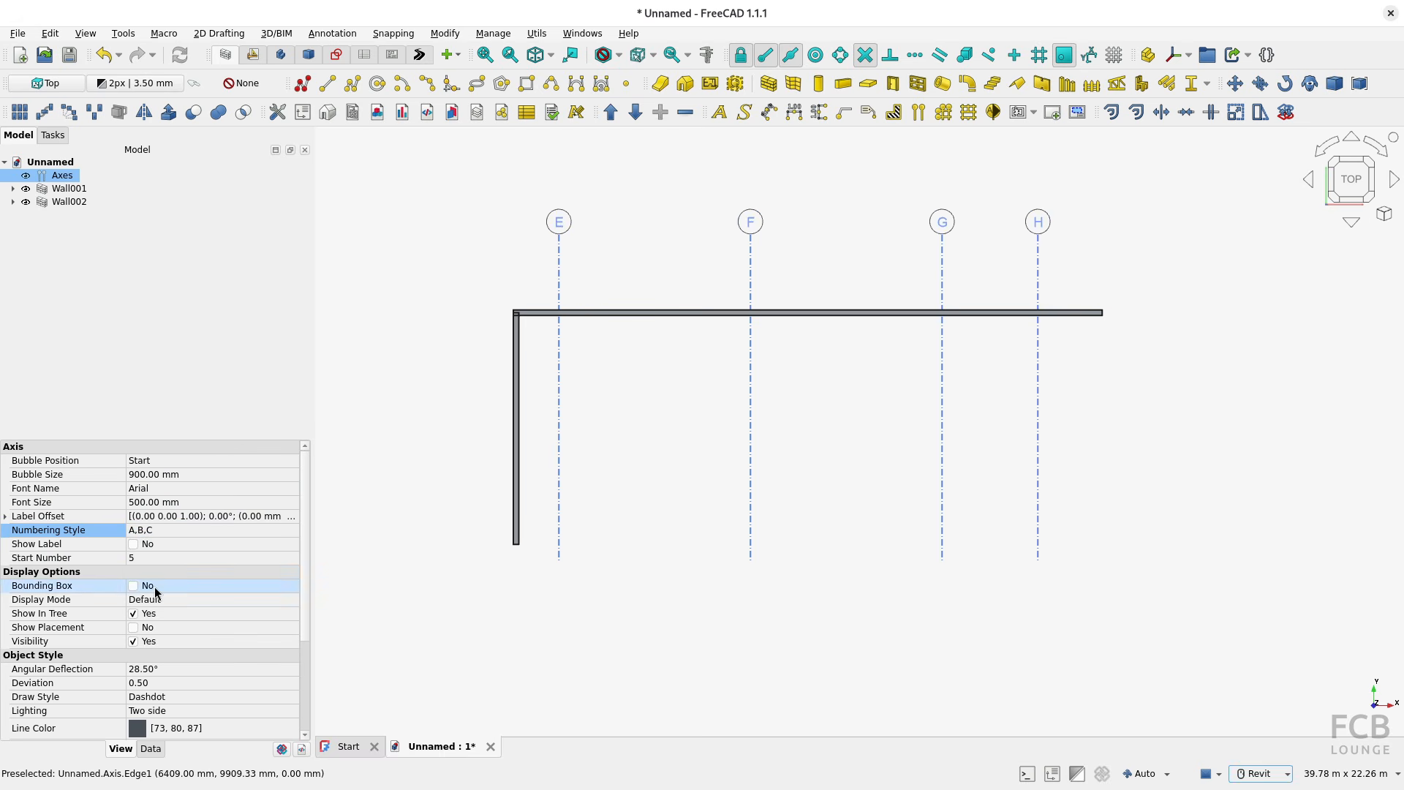
left_click(150, 564)
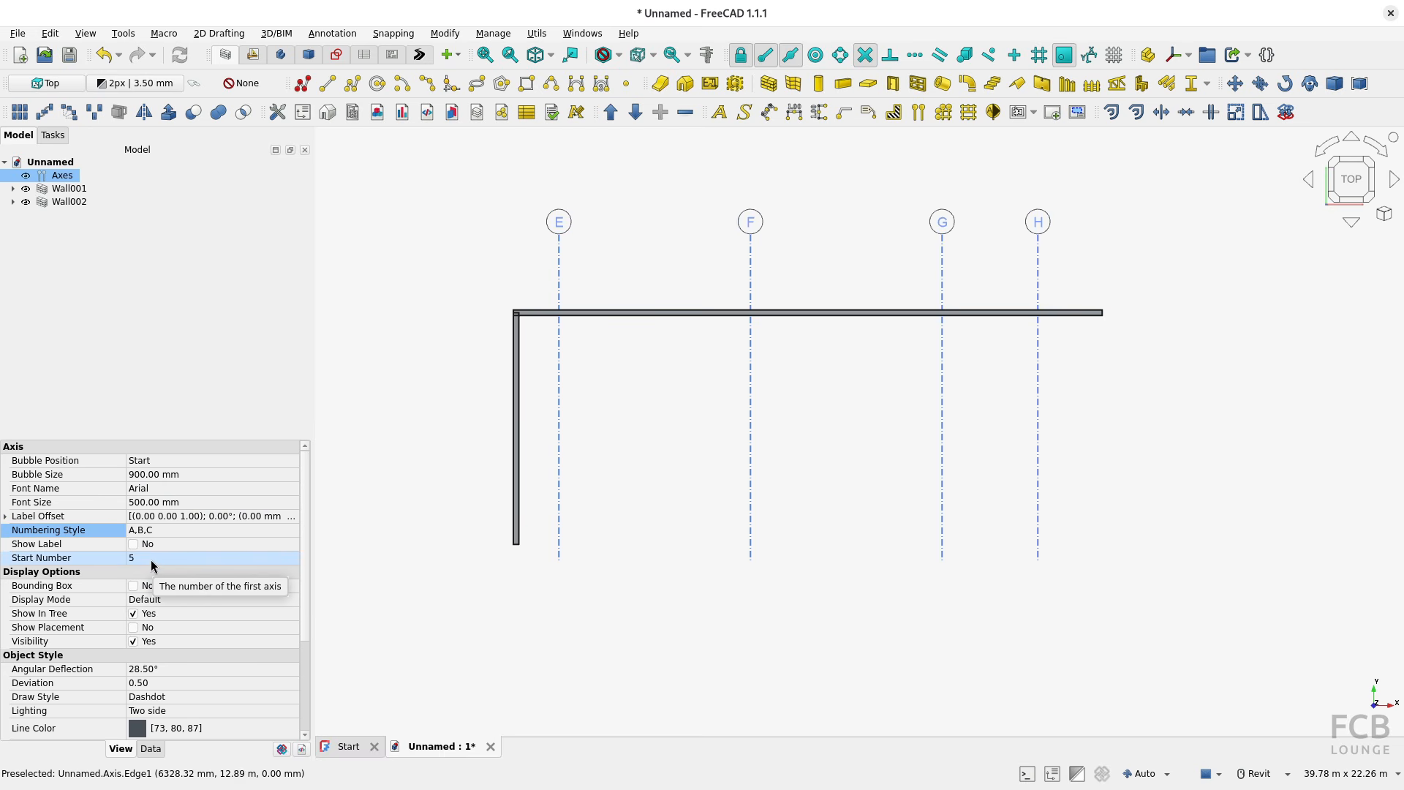
left_click(150, 558)
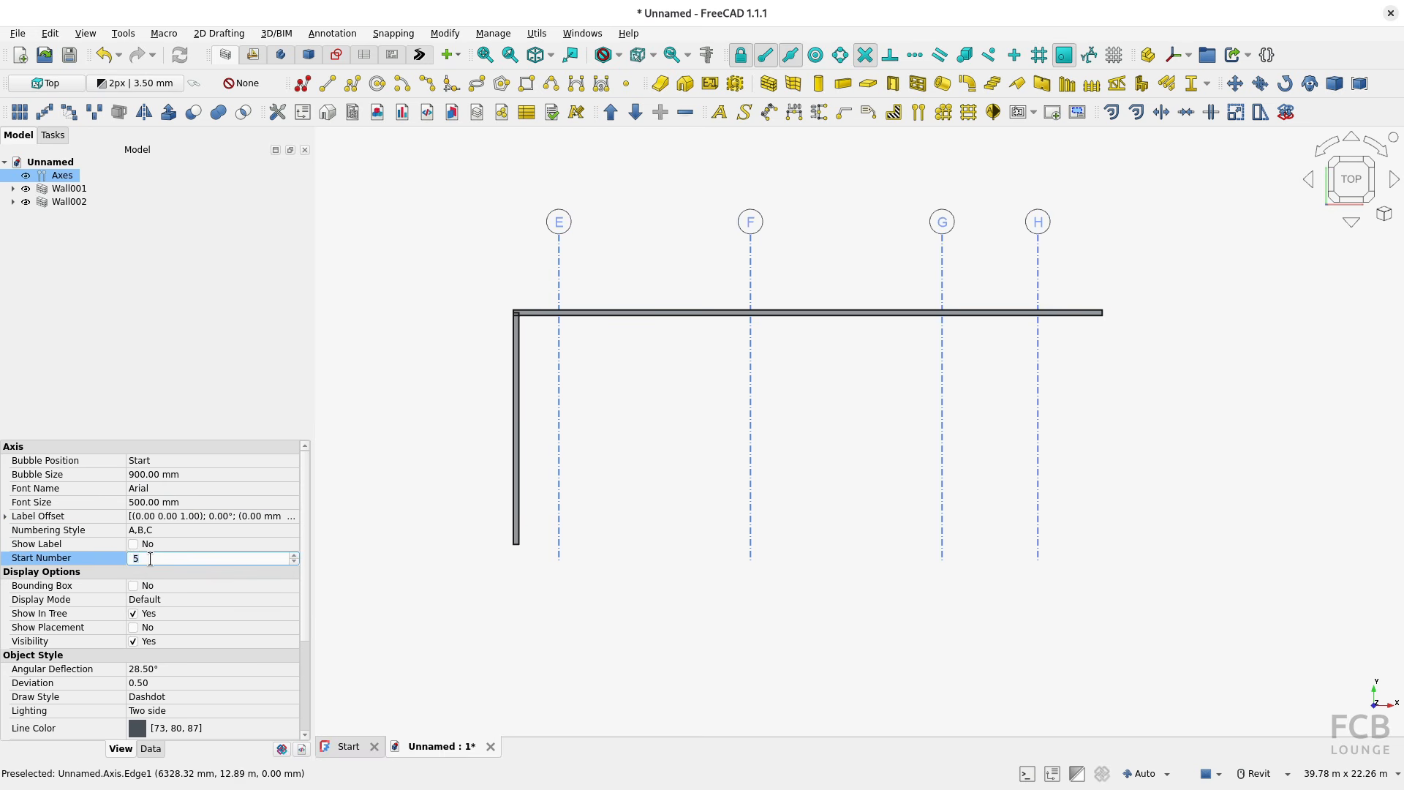
type("3")
key("Return")
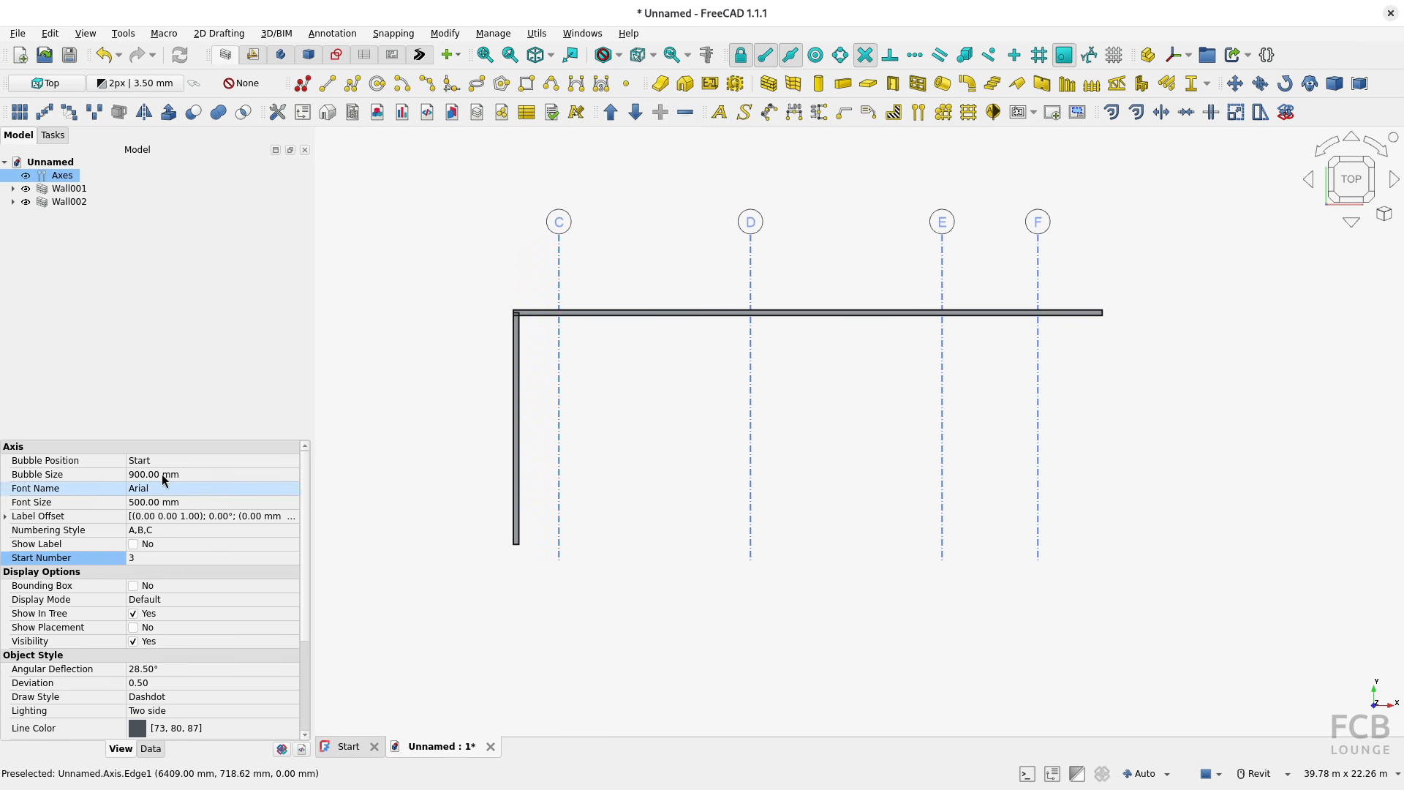
Step: Try the bubble positions End, Both and None on the lettered axes, return to Start and deselect the axes
left_click(222, 461)
left_click(174, 477)
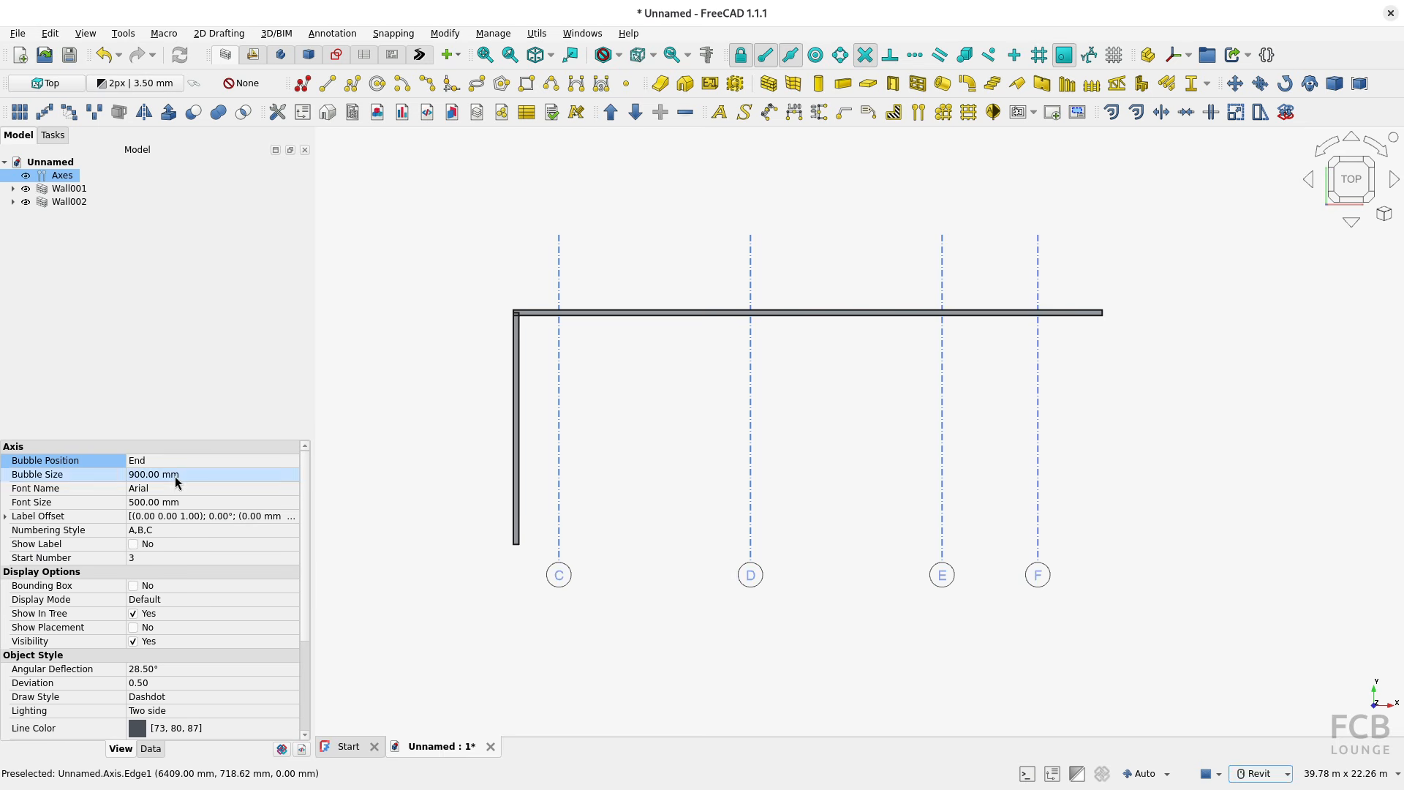
left_click(240, 463)
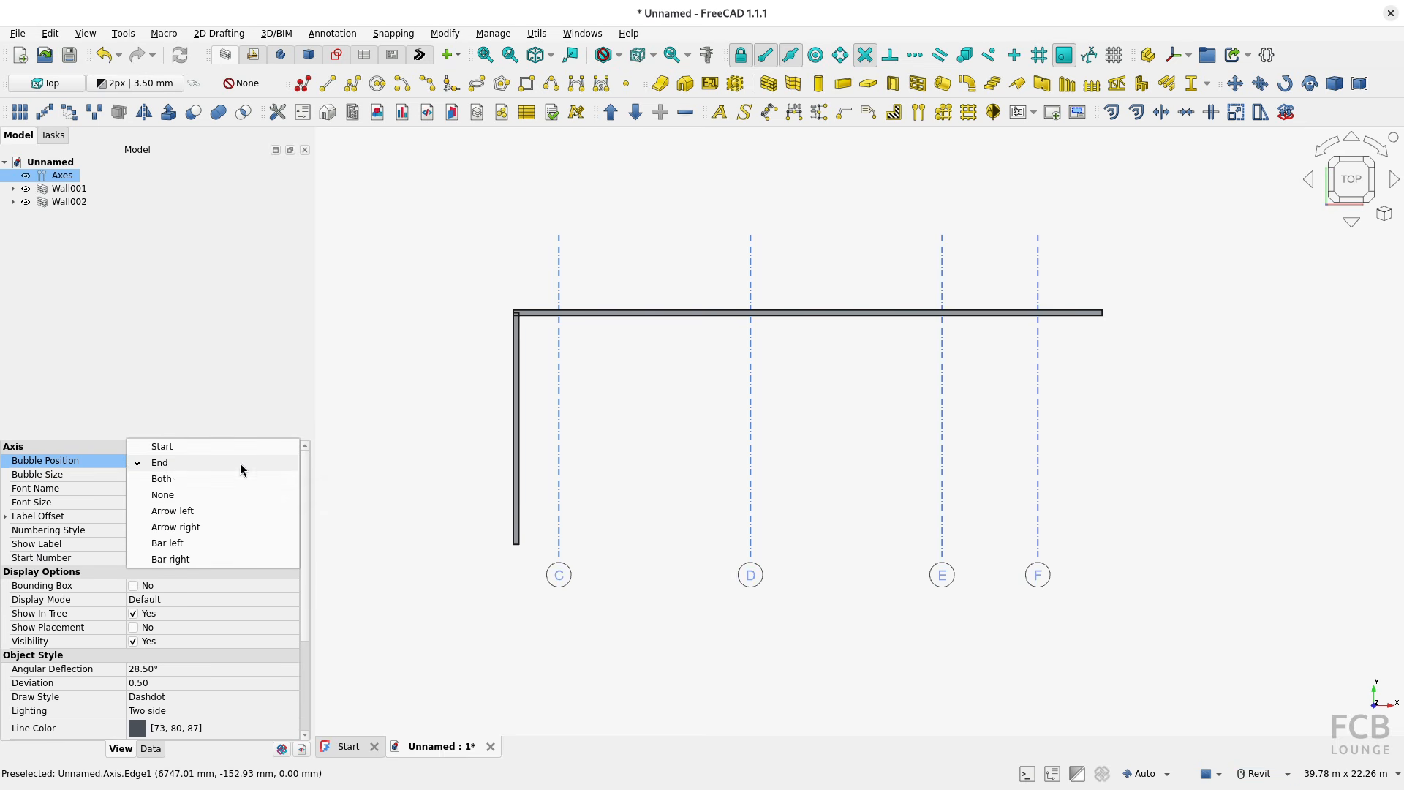
left_click(174, 478)
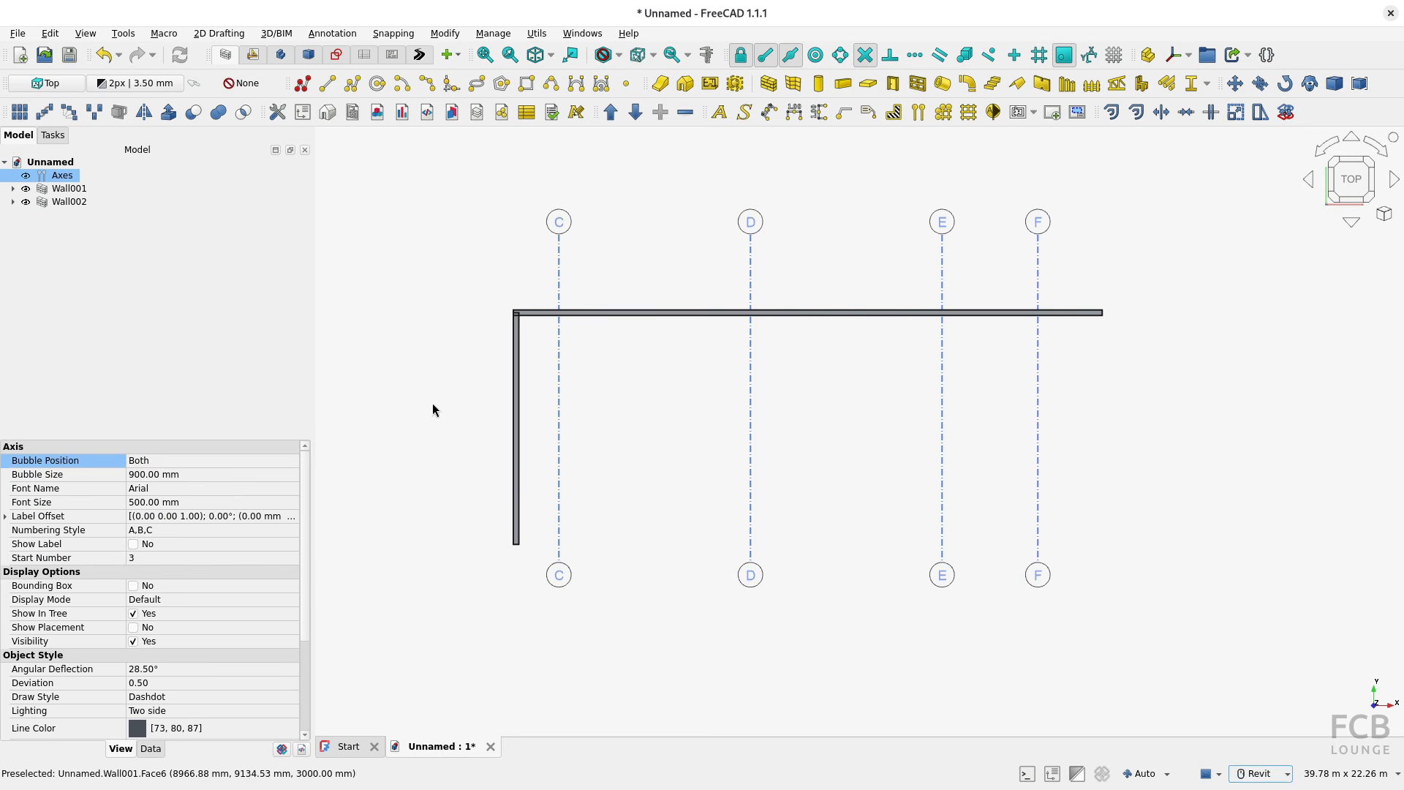
left_click(180, 461)
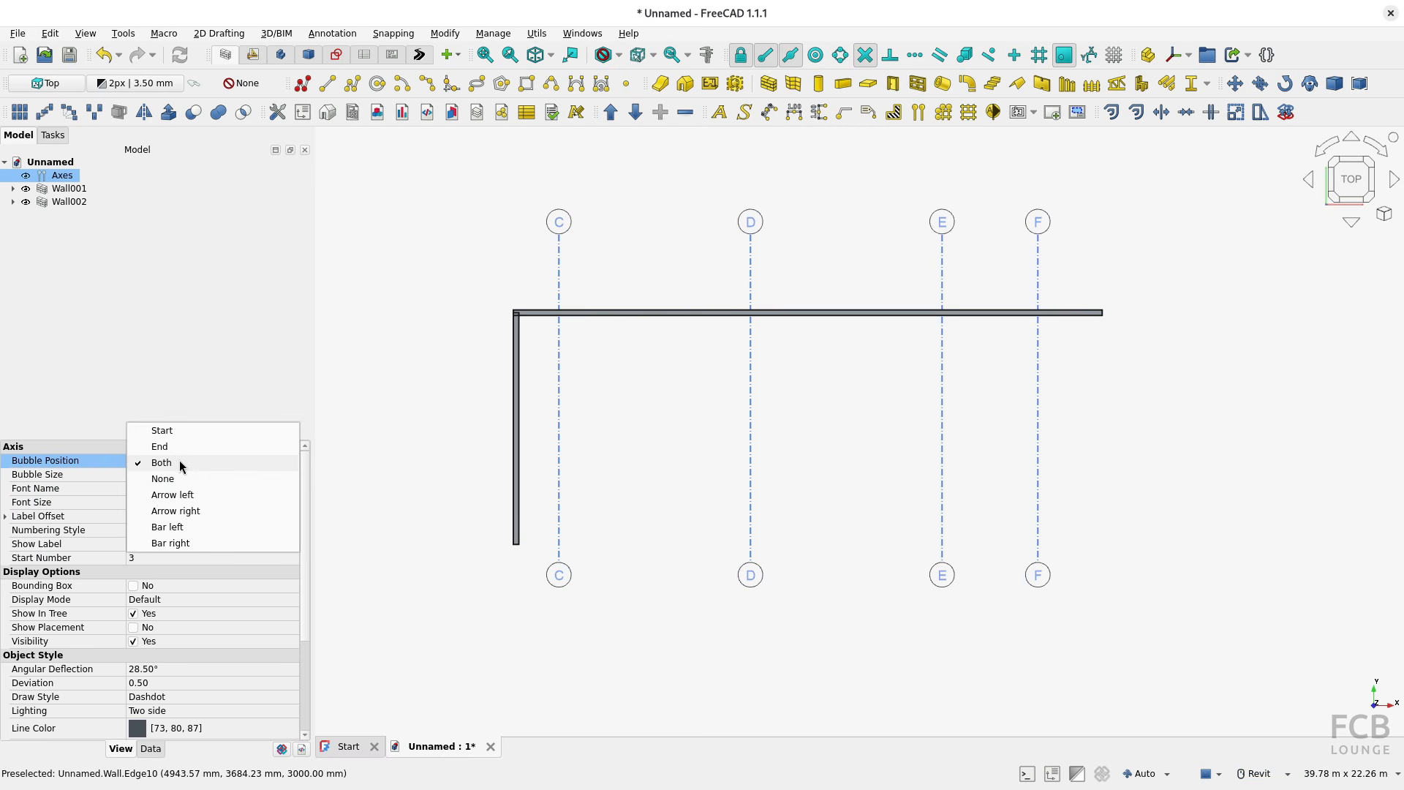
left_click(172, 479)
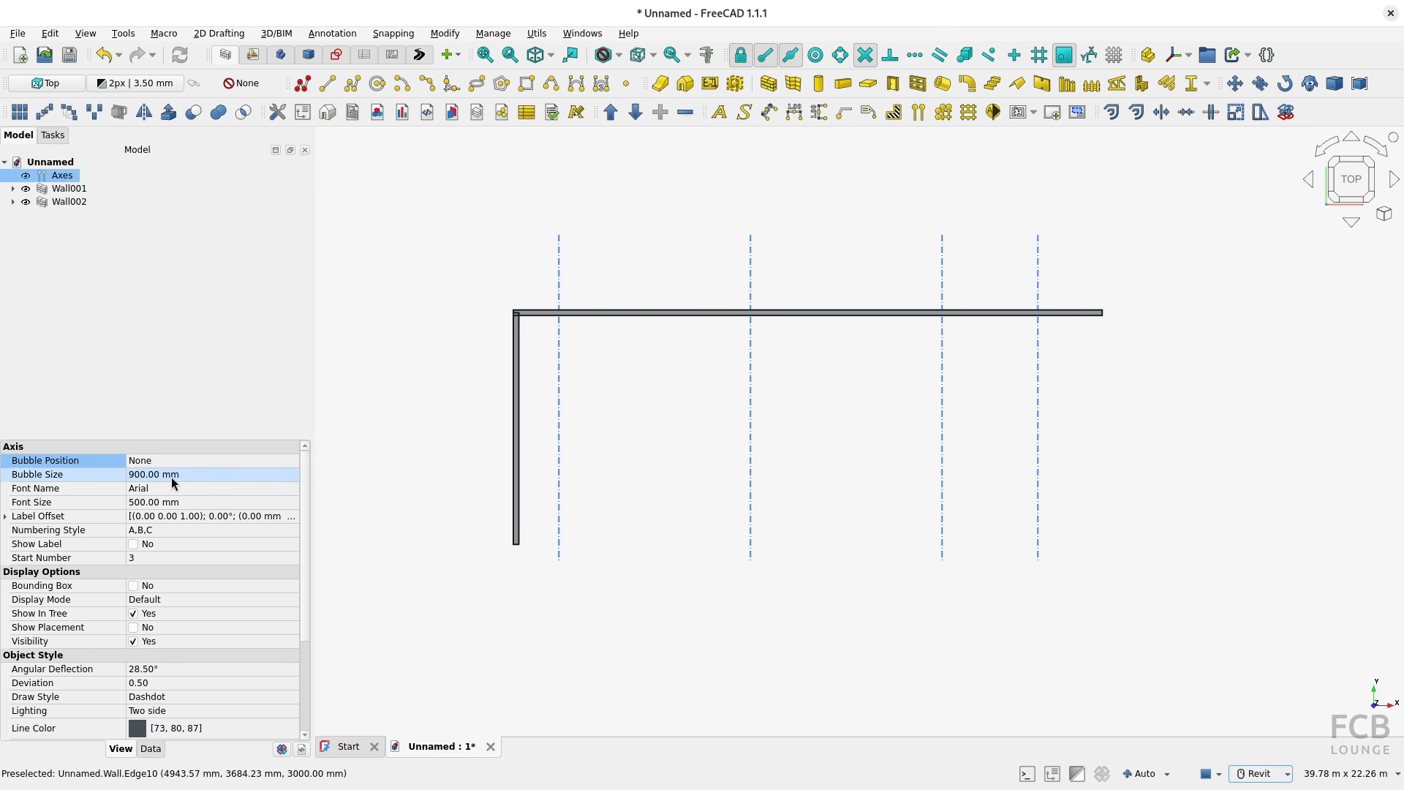
left_click(177, 463)
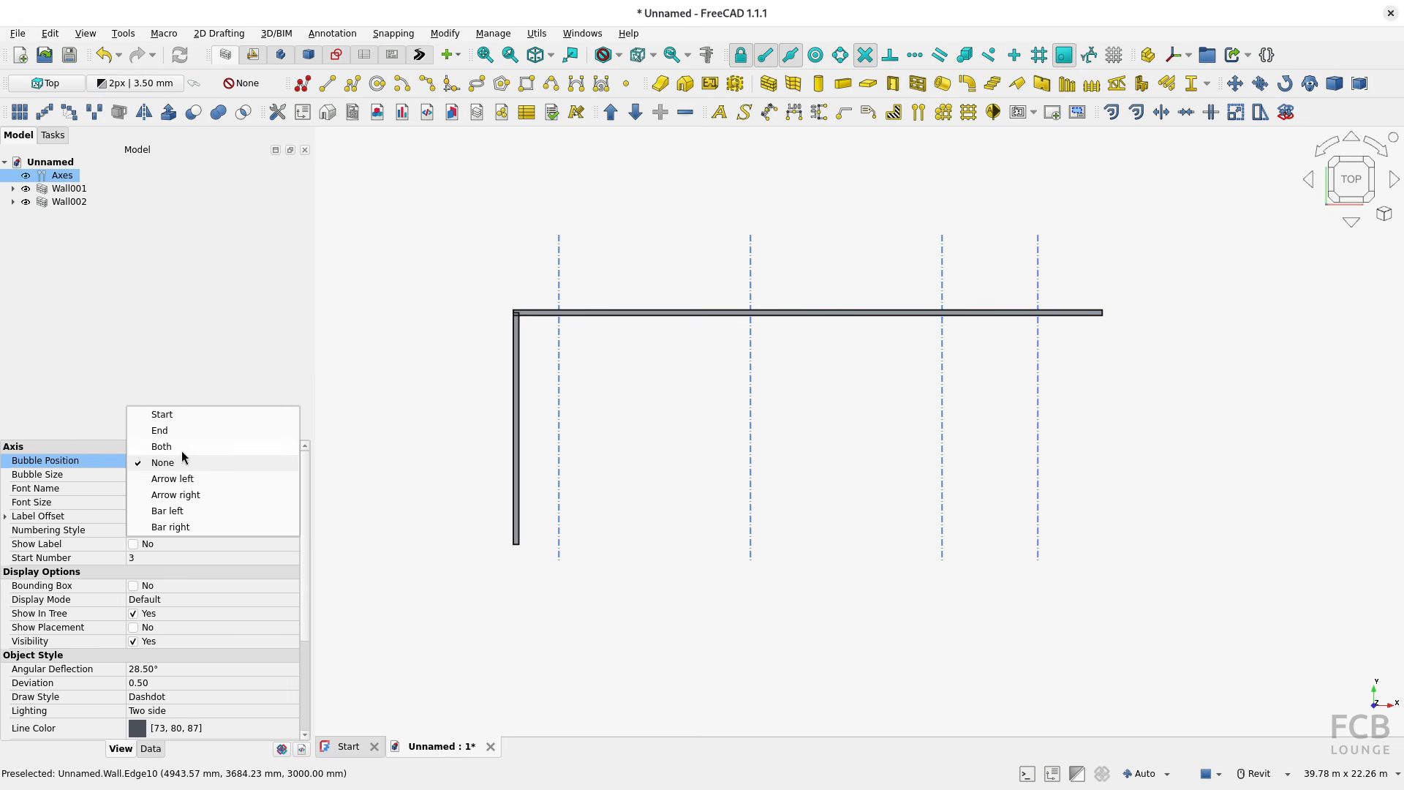
left_click(163, 415)
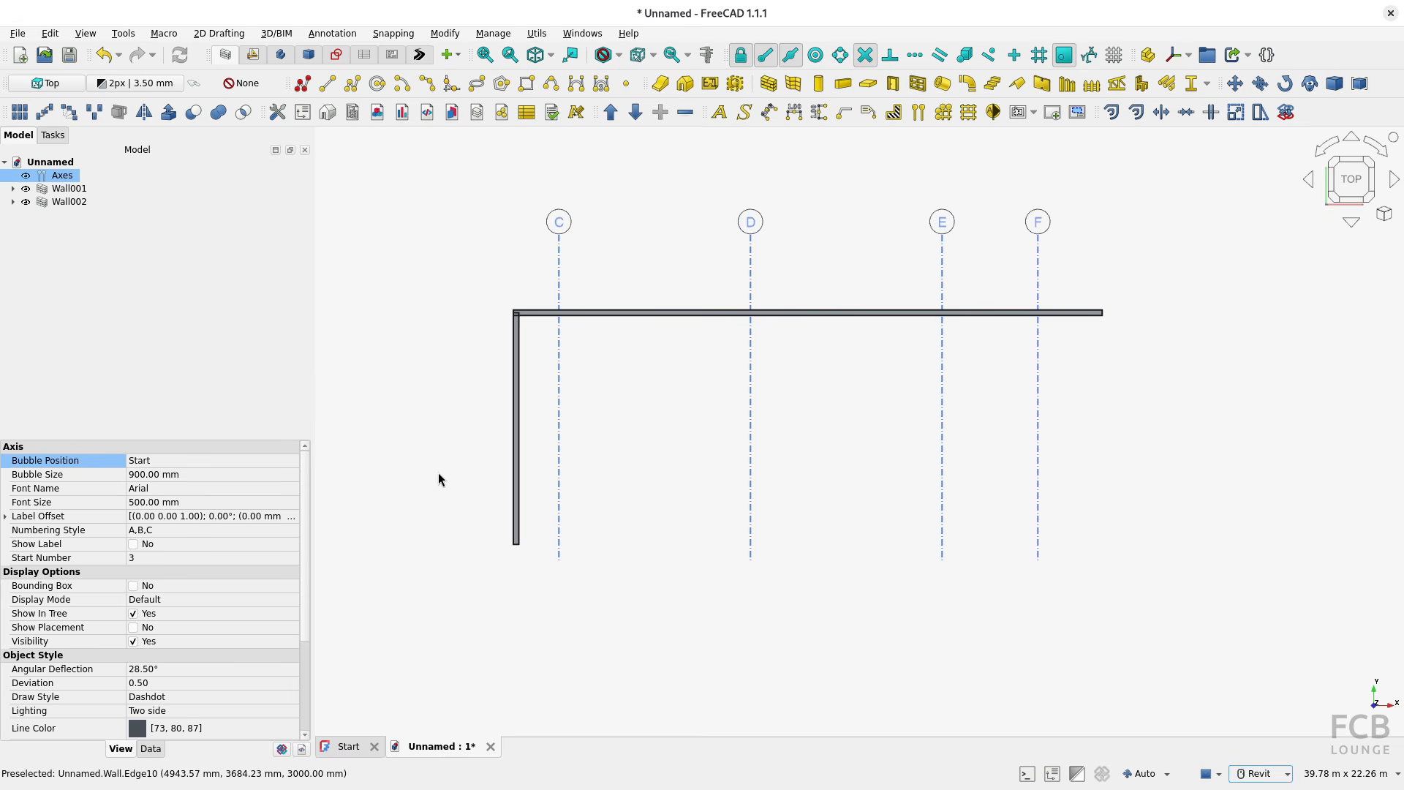
left_click(400, 454)
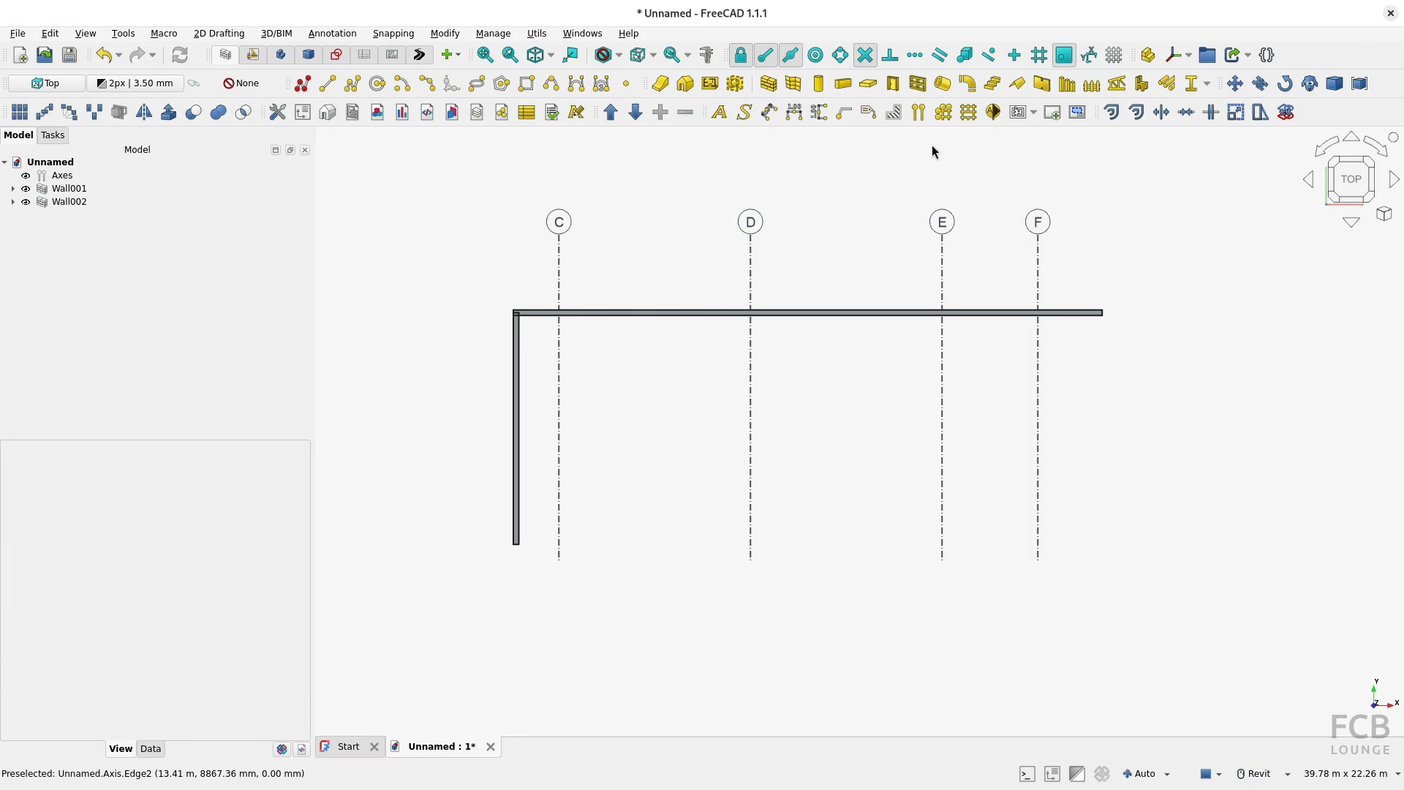
Step: Add a new separate axis and set its bubble size to 900 mm and font size to 500 mm
left_click(918, 112)
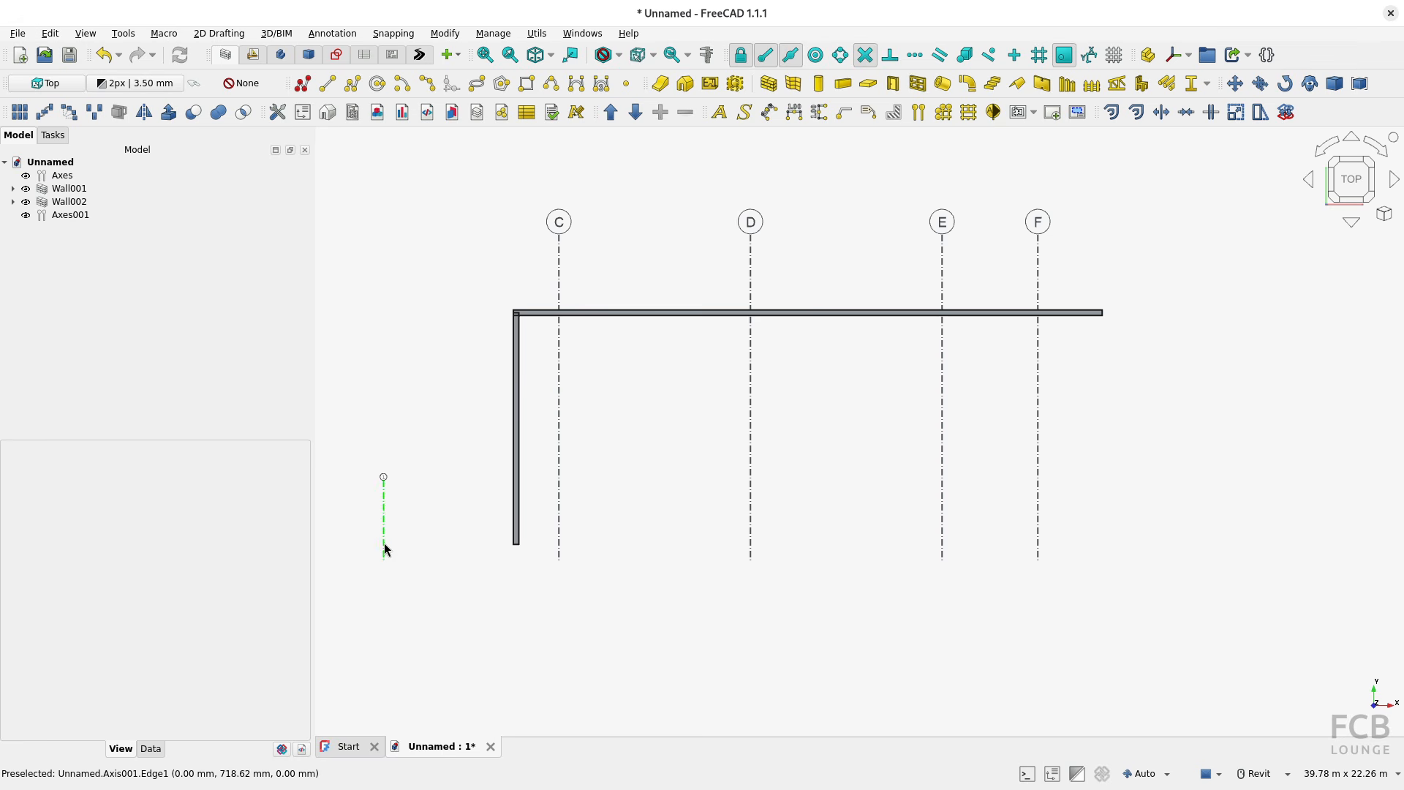
left_click(70, 215)
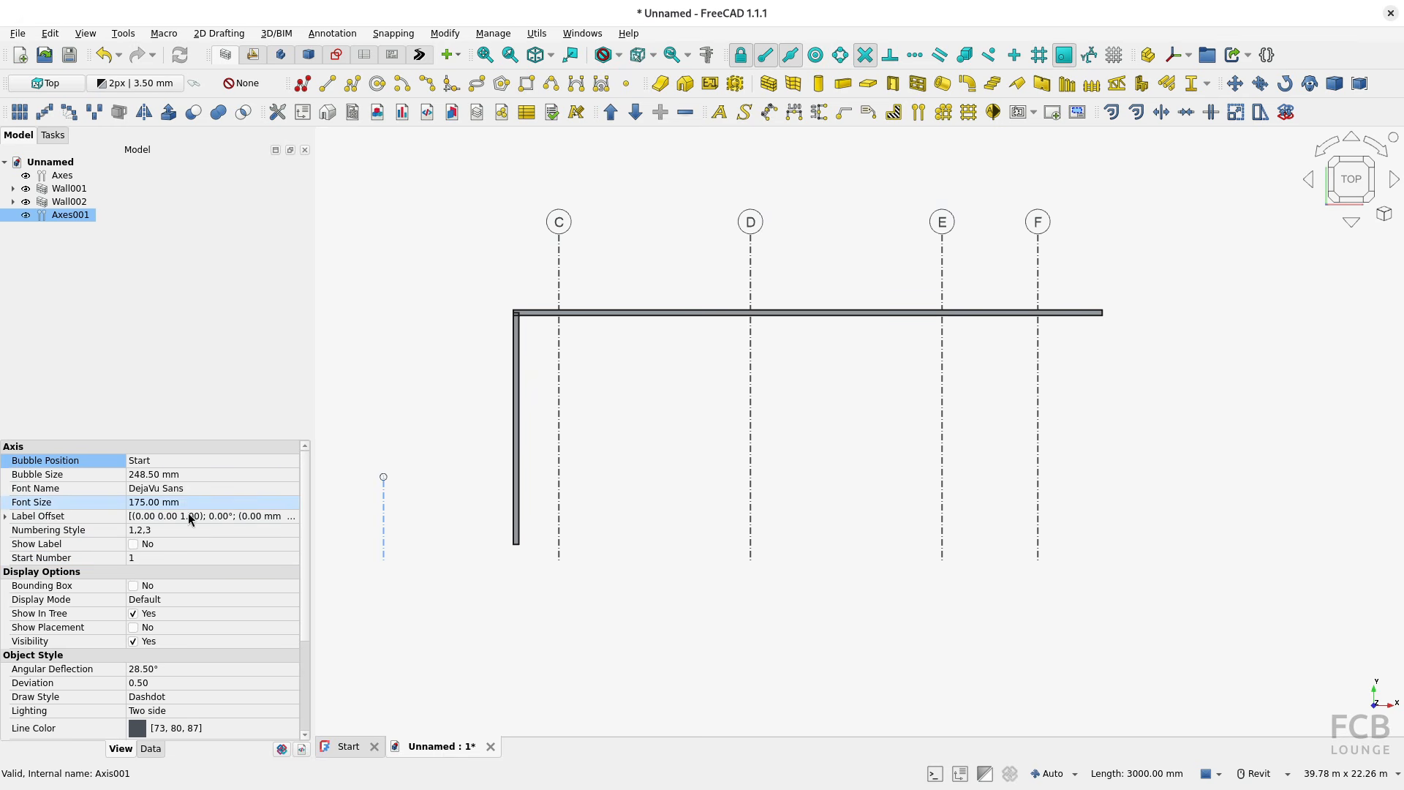
left_click(178, 476)
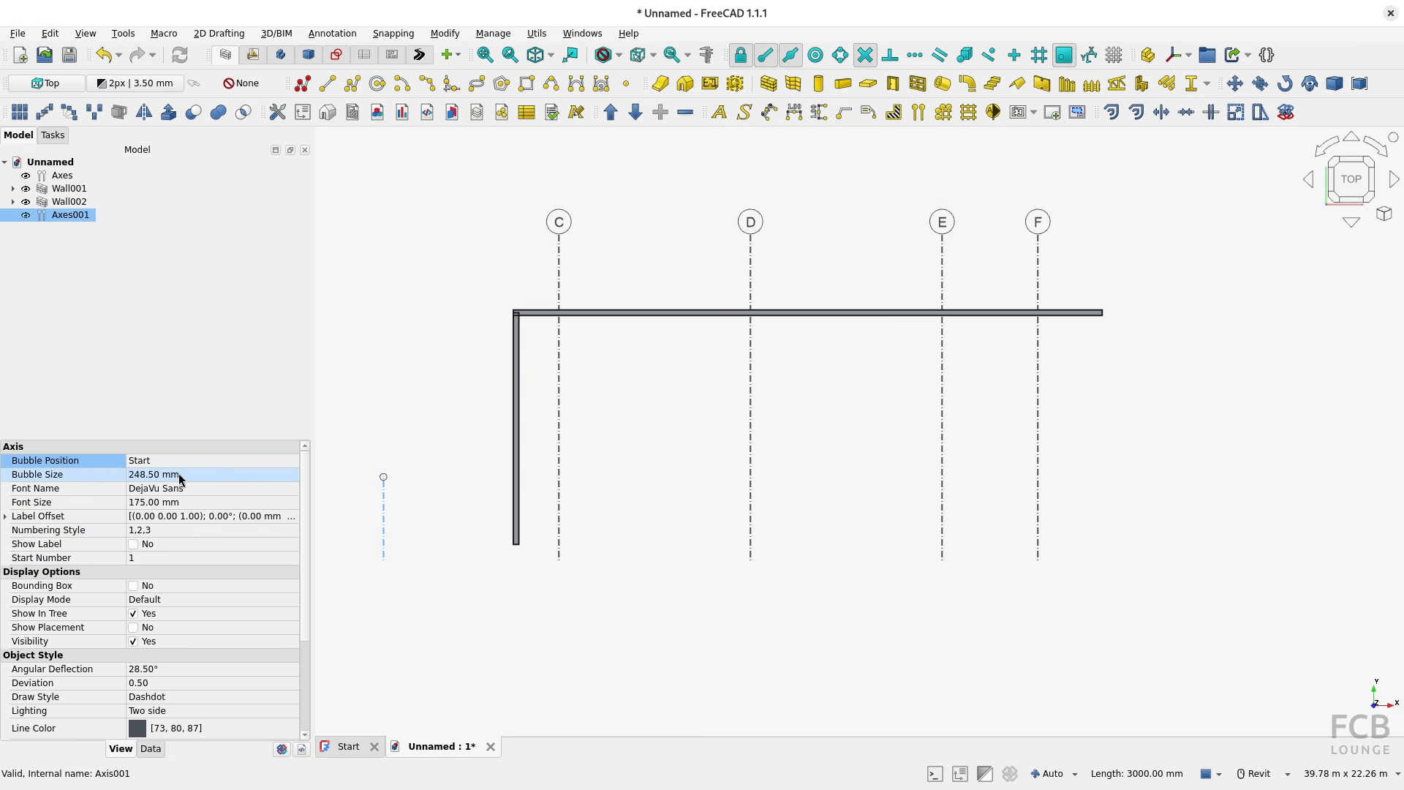
type("900")
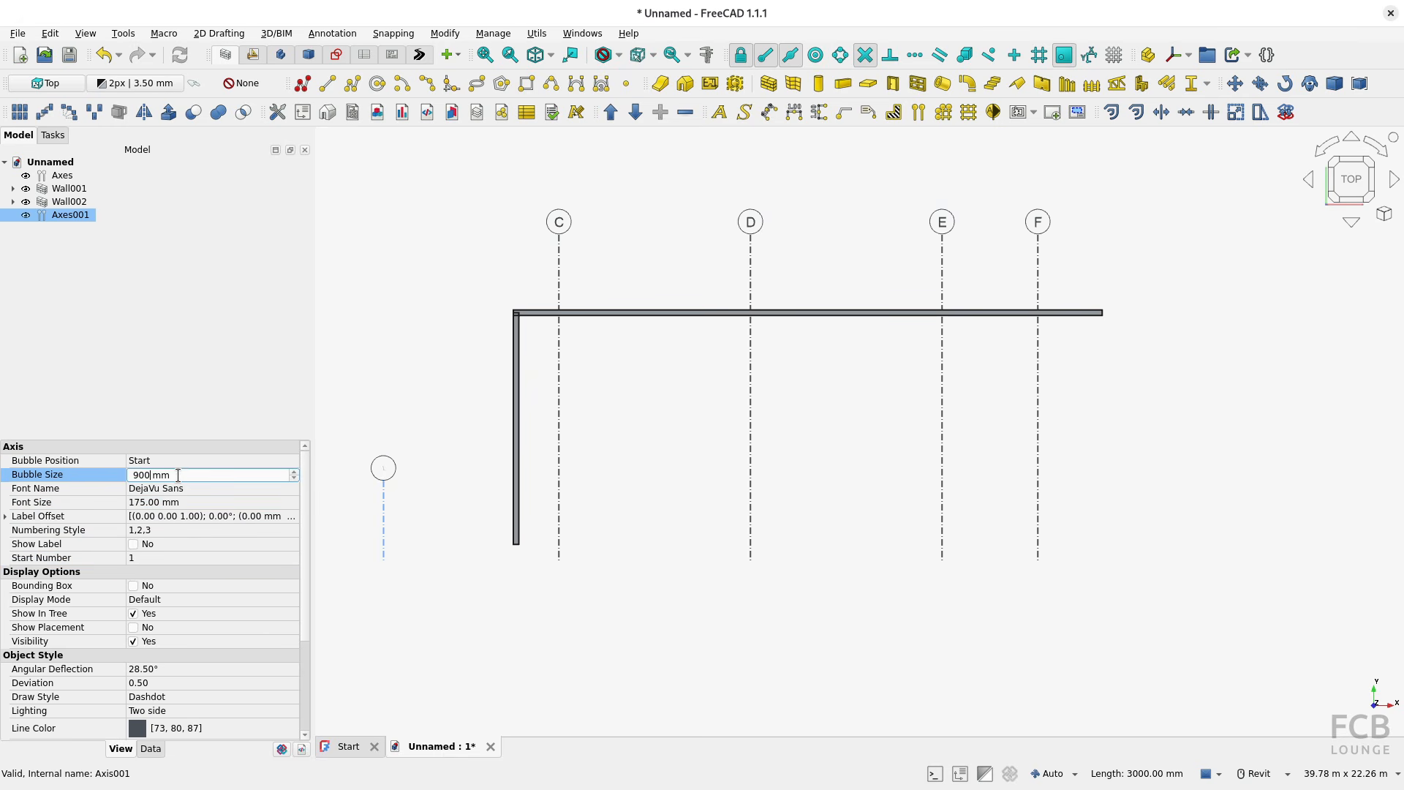
key("Return")
left_click(189, 504)
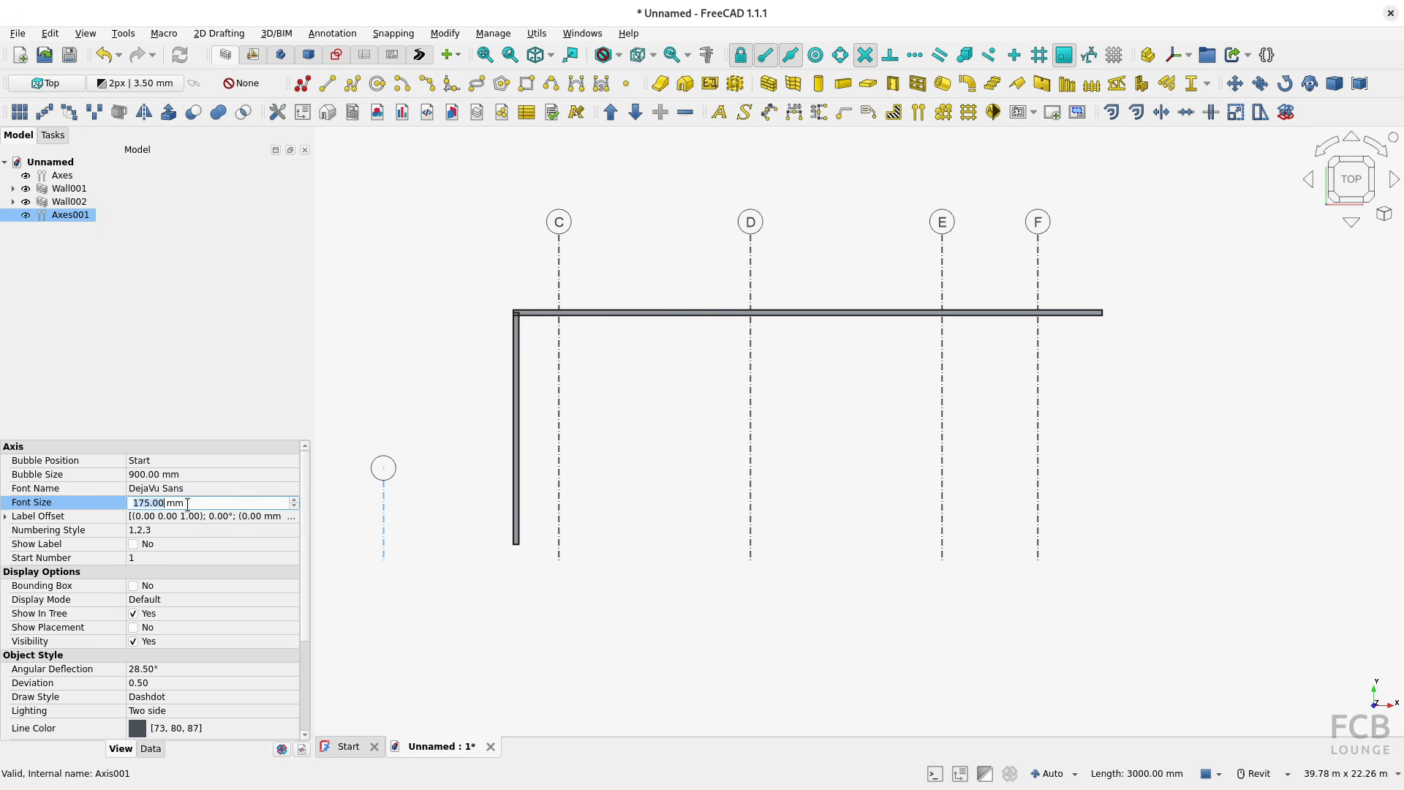
type("500")
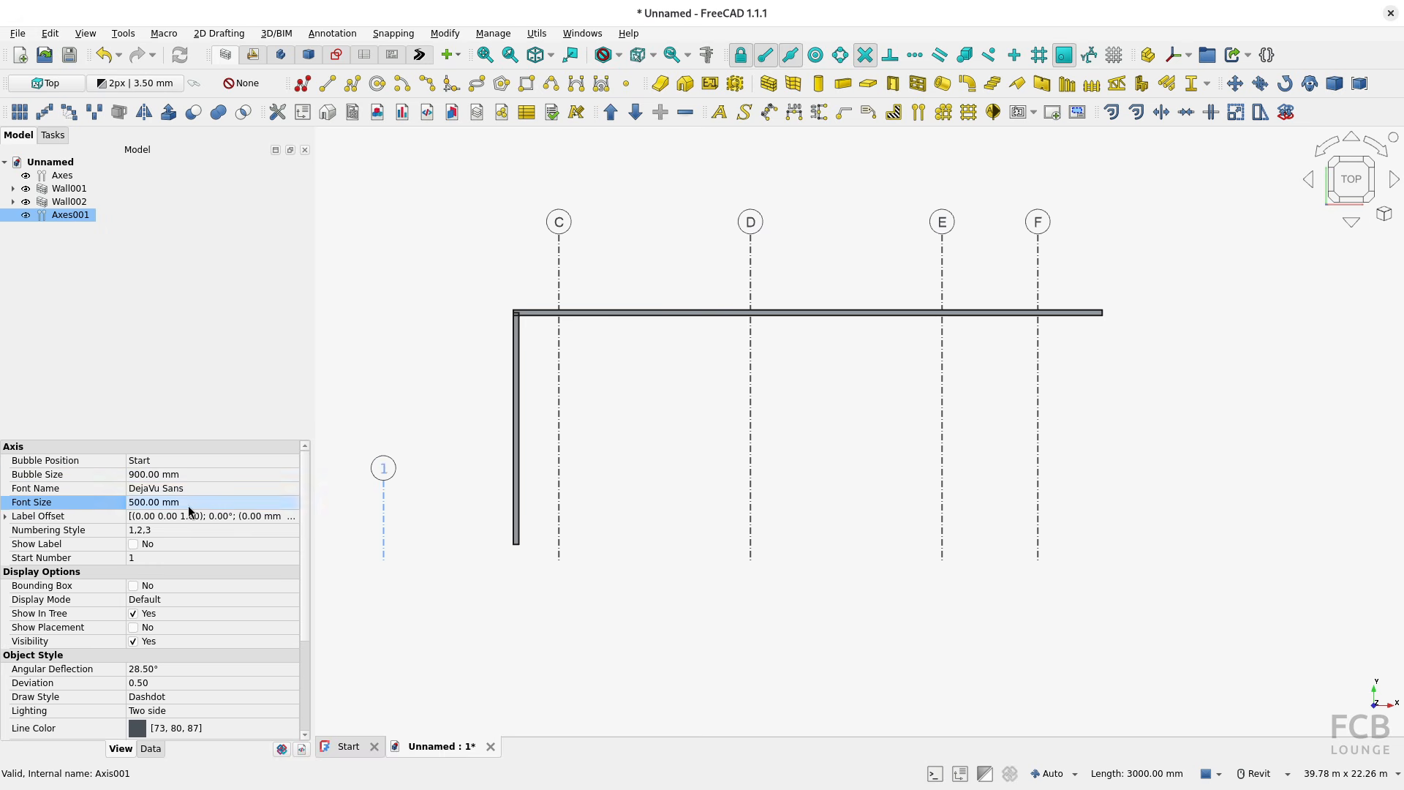
key("Return")
Step: Set the bubble position of the new single axis to Arrow left
left_click(195, 463)
left_click(194, 462)
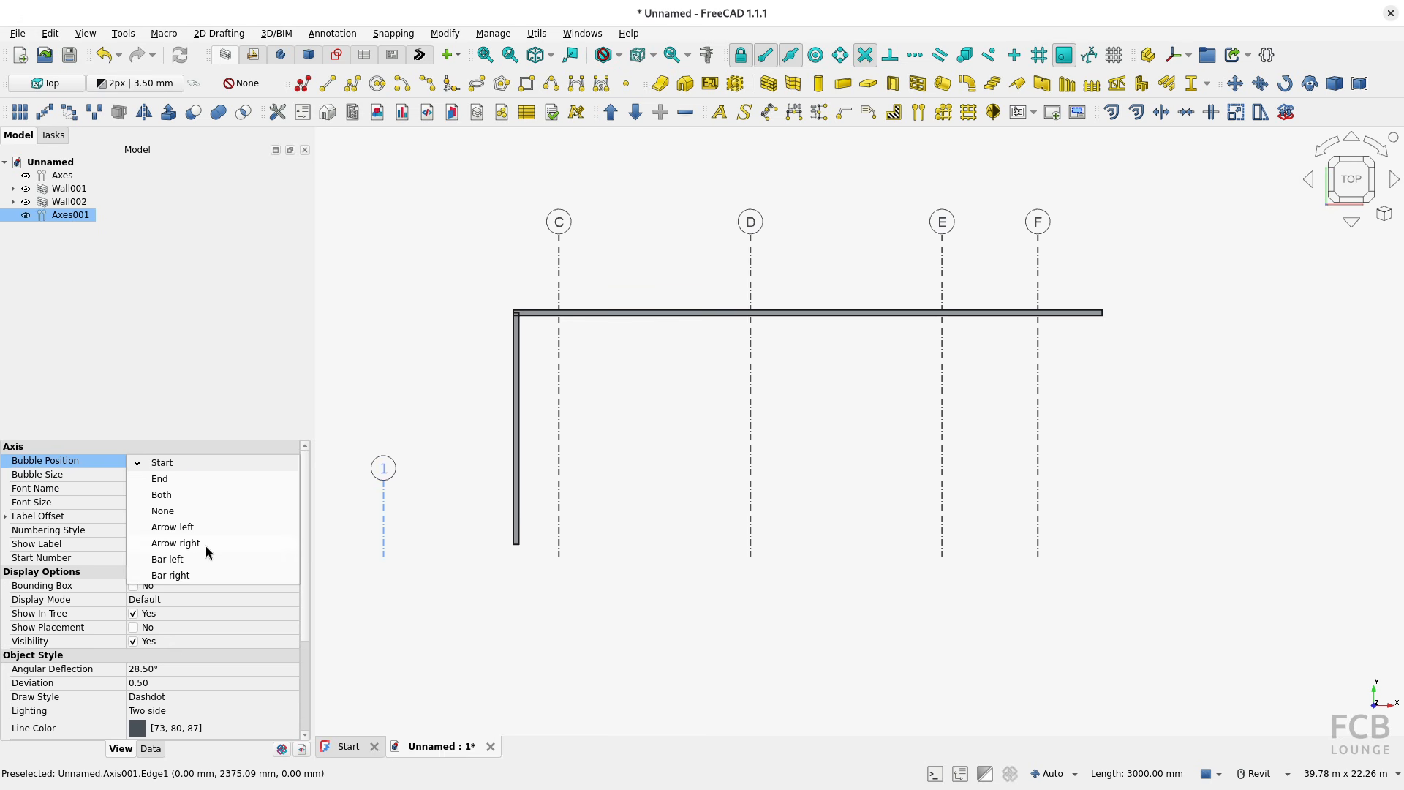
left_click(172, 529)
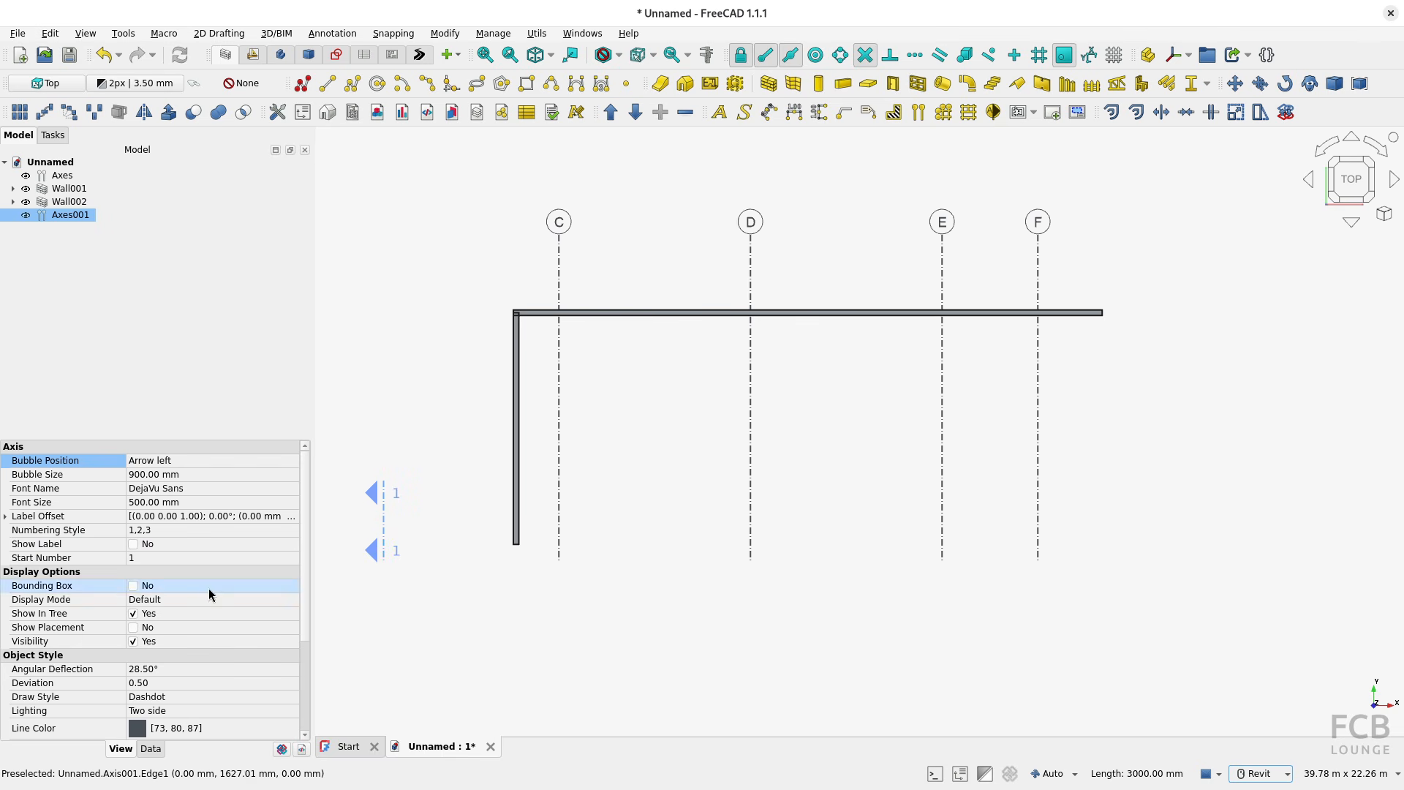
Step: Set the length of the new single axis to 12000 mm
left_click(160, 748)
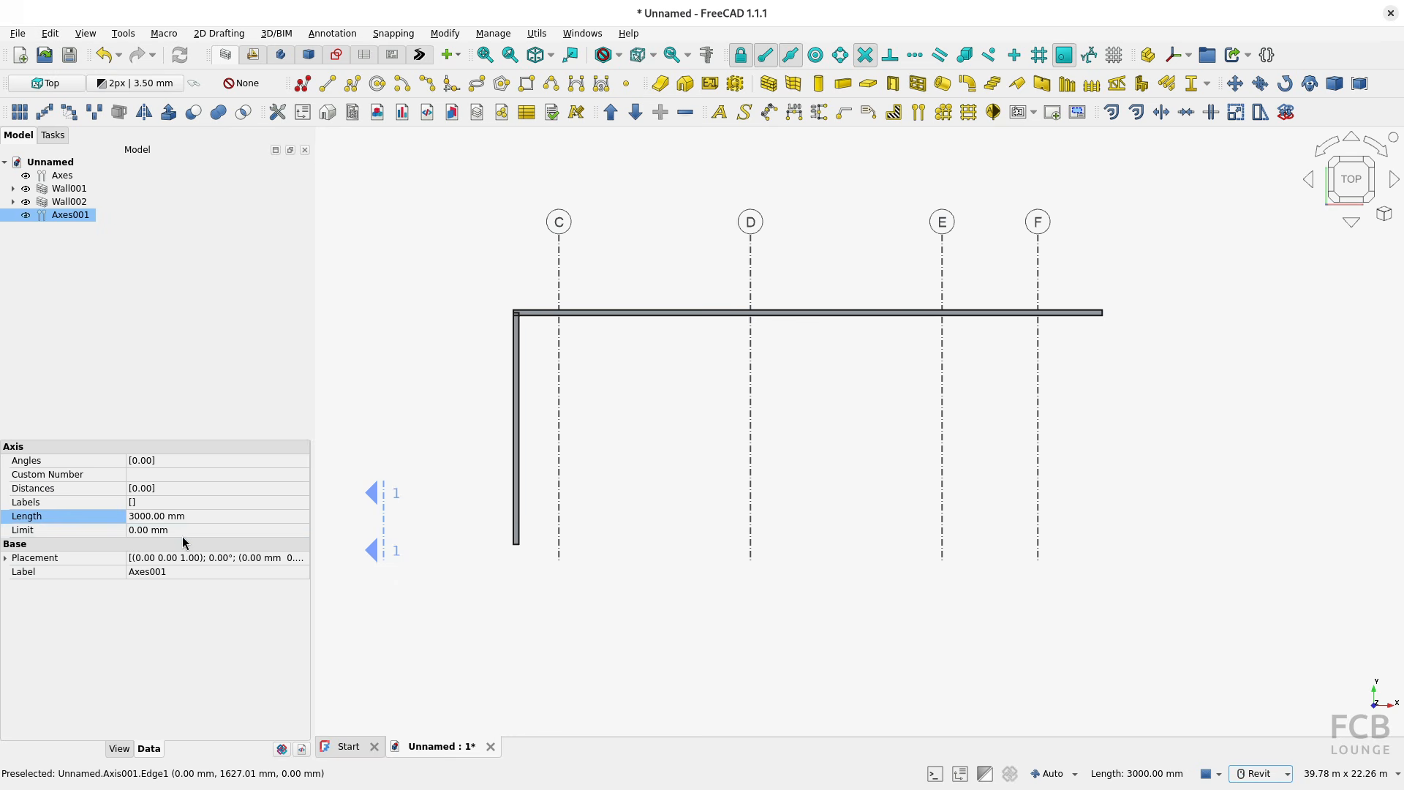
left_click(190, 516)
type("1200")
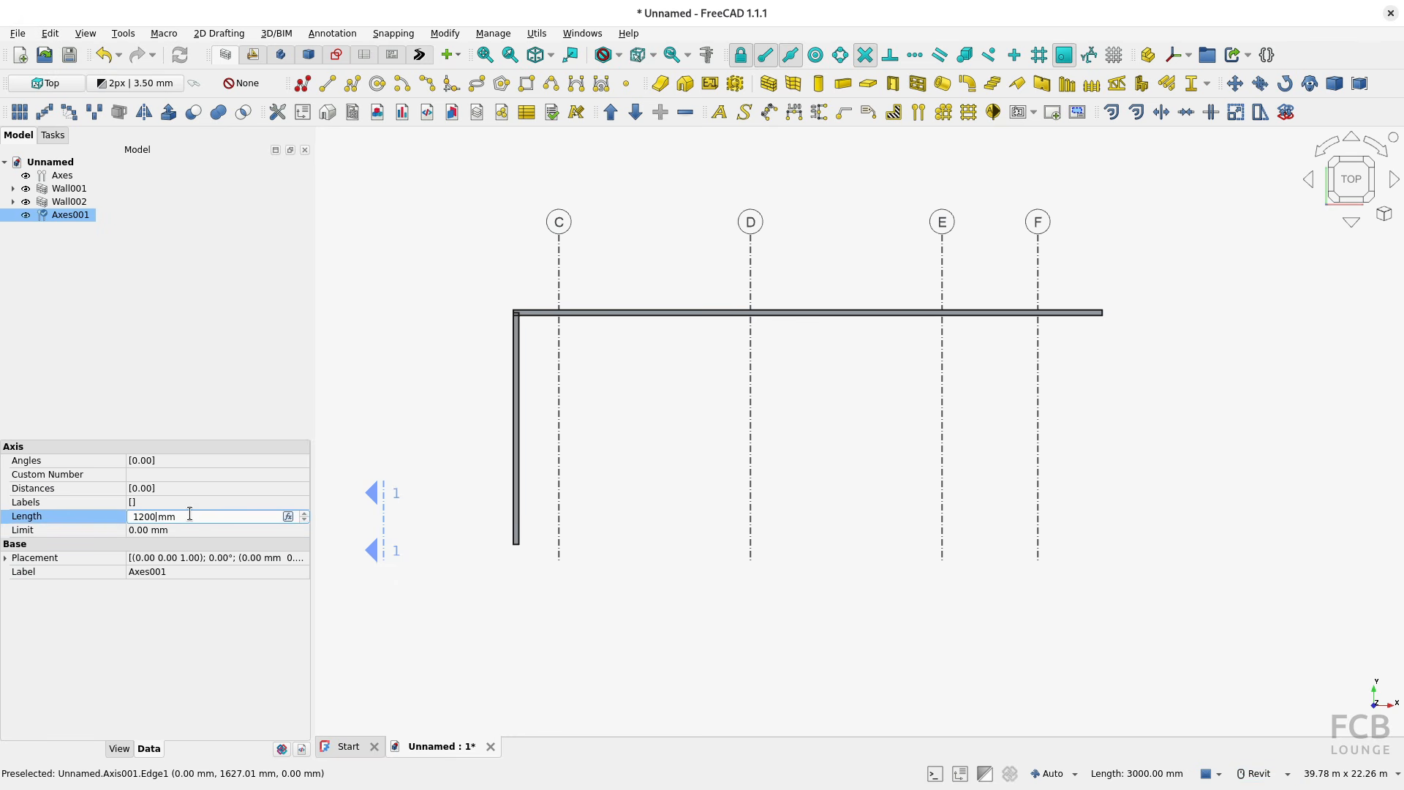
key("Return")
left_click(190, 514)
type("12000")
key("Return")
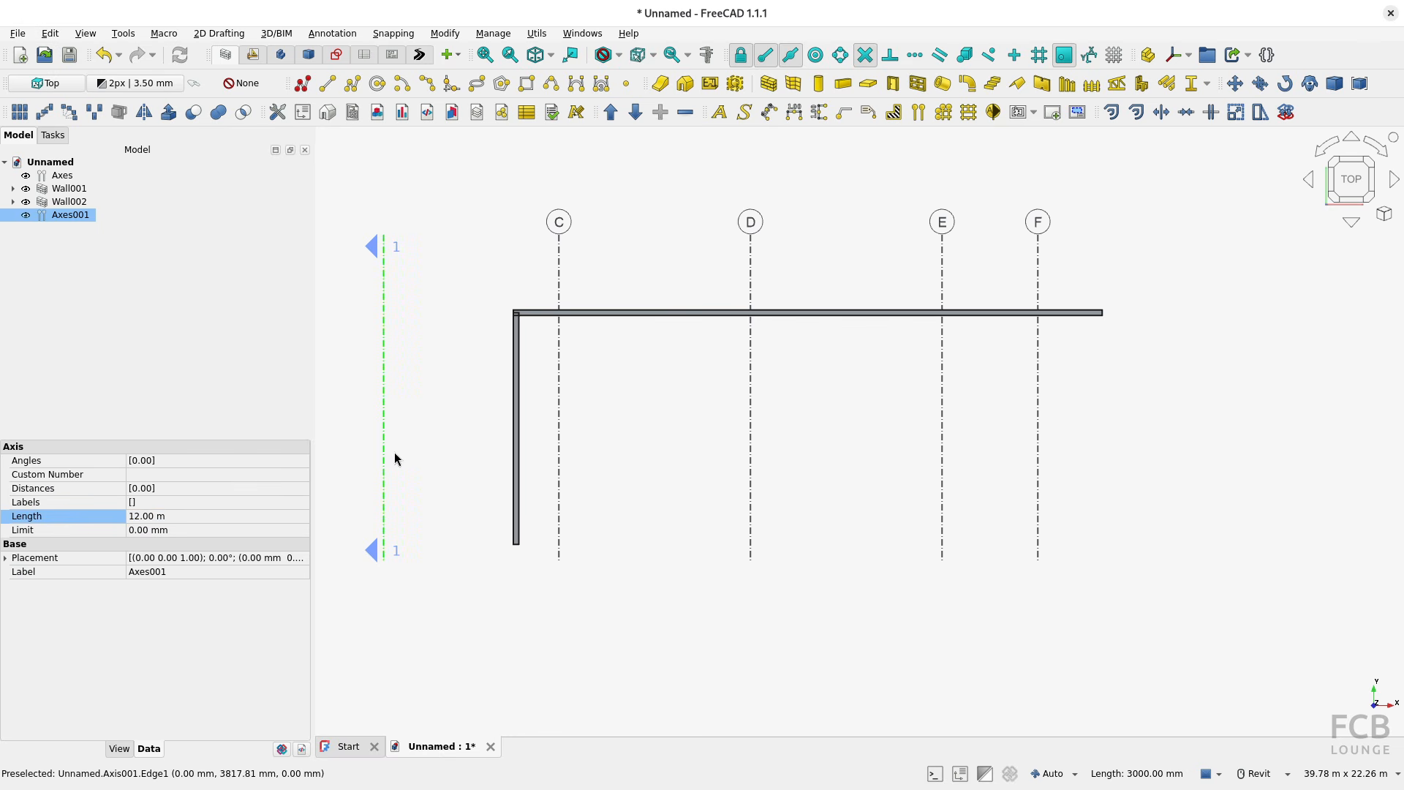
Step: Move the single axis by its midpoint about 17.25 m in X, placing it between axes D and E
key("m")
key("v")
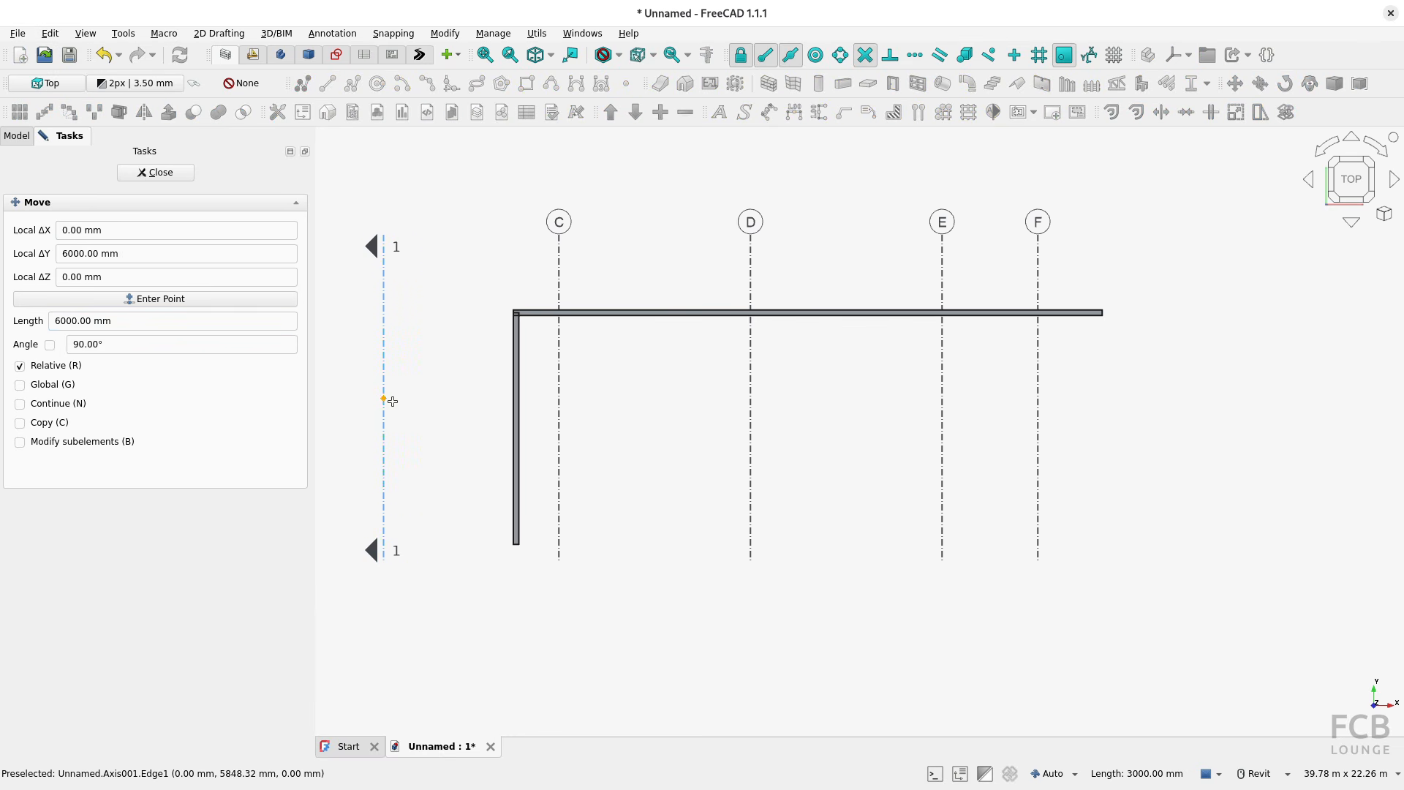
left_click(383, 398)
left_click(859, 397)
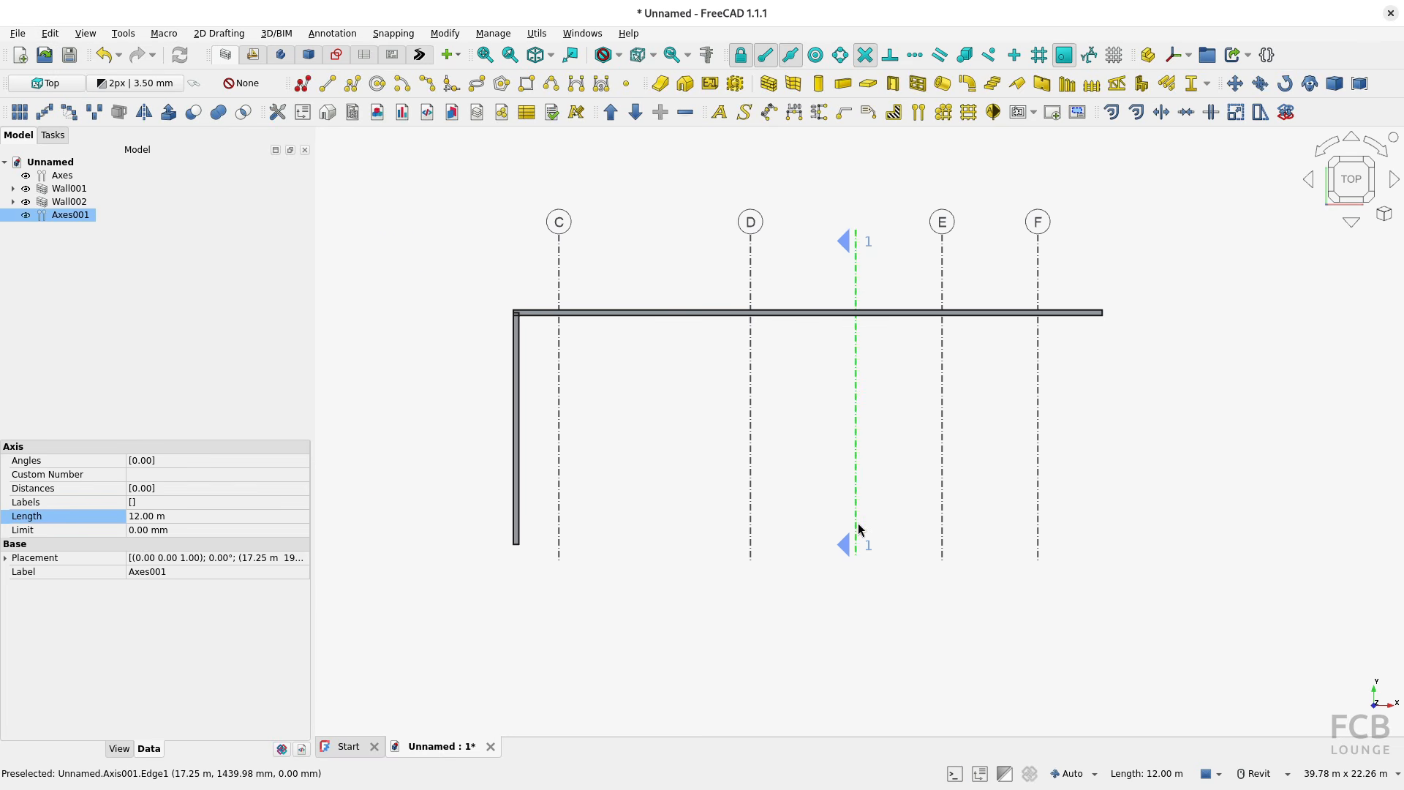
Step: Try the bubble positions Arrow right and Bar left on the single axis, and set it to Bar right
left_click(120, 748)
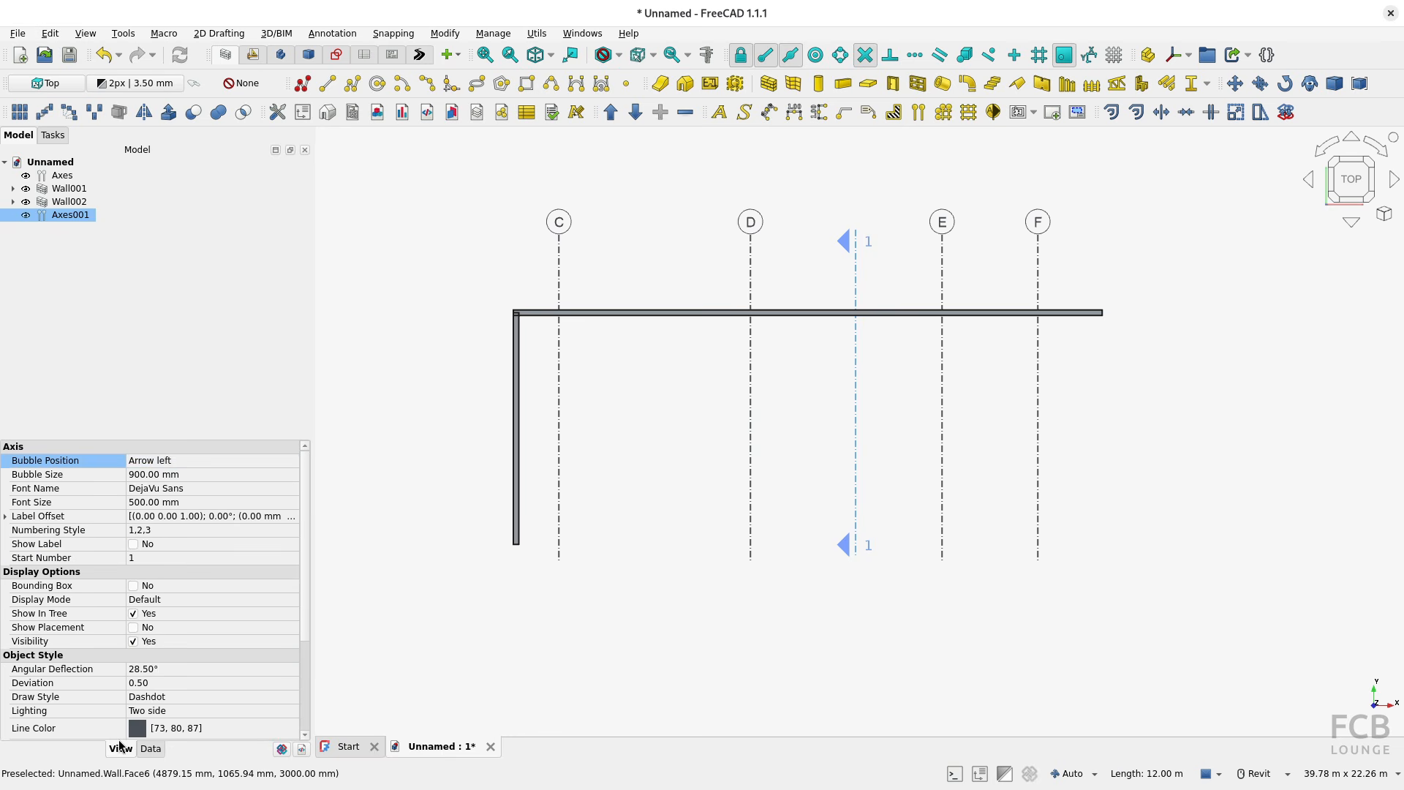
left_click(154, 462)
left_click(189, 477)
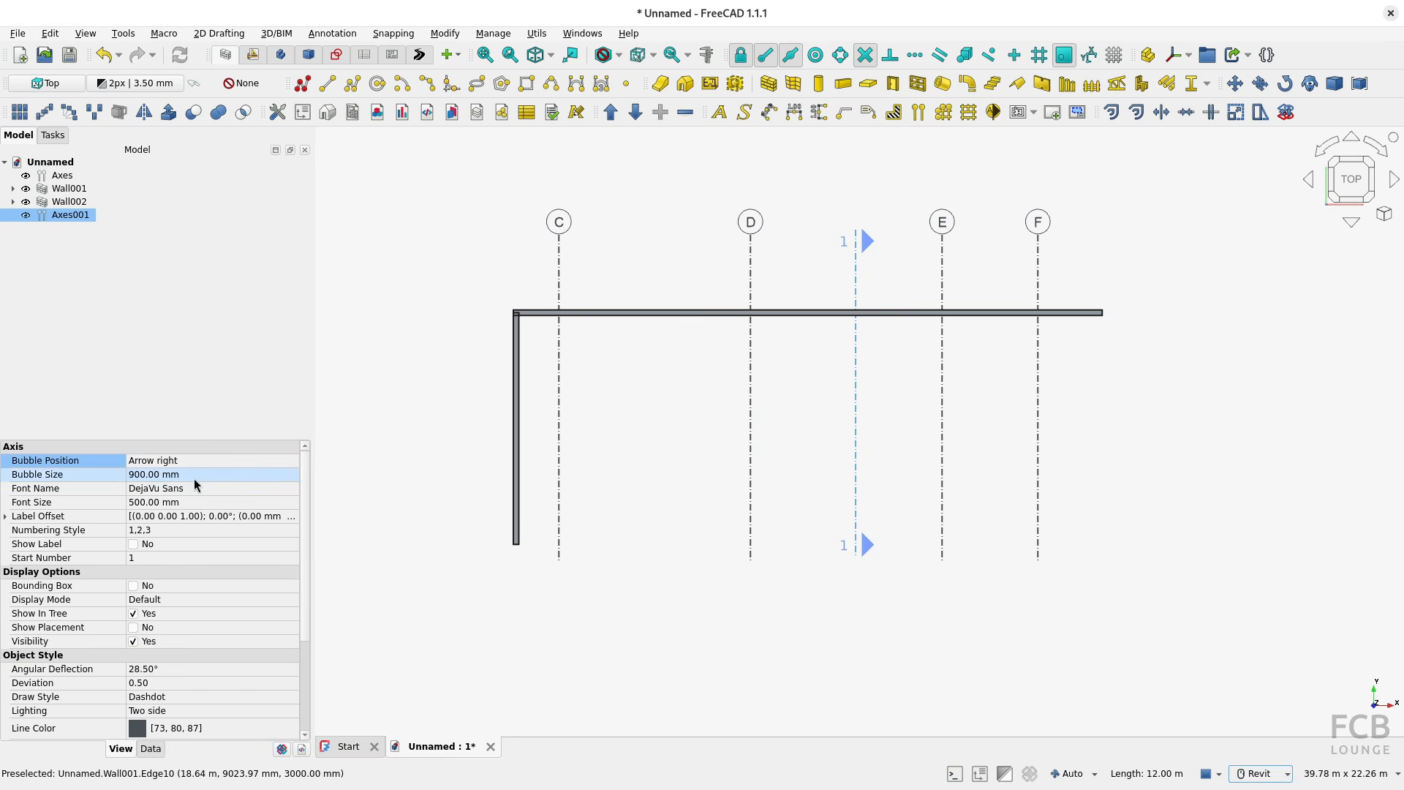
left_click(166, 466)
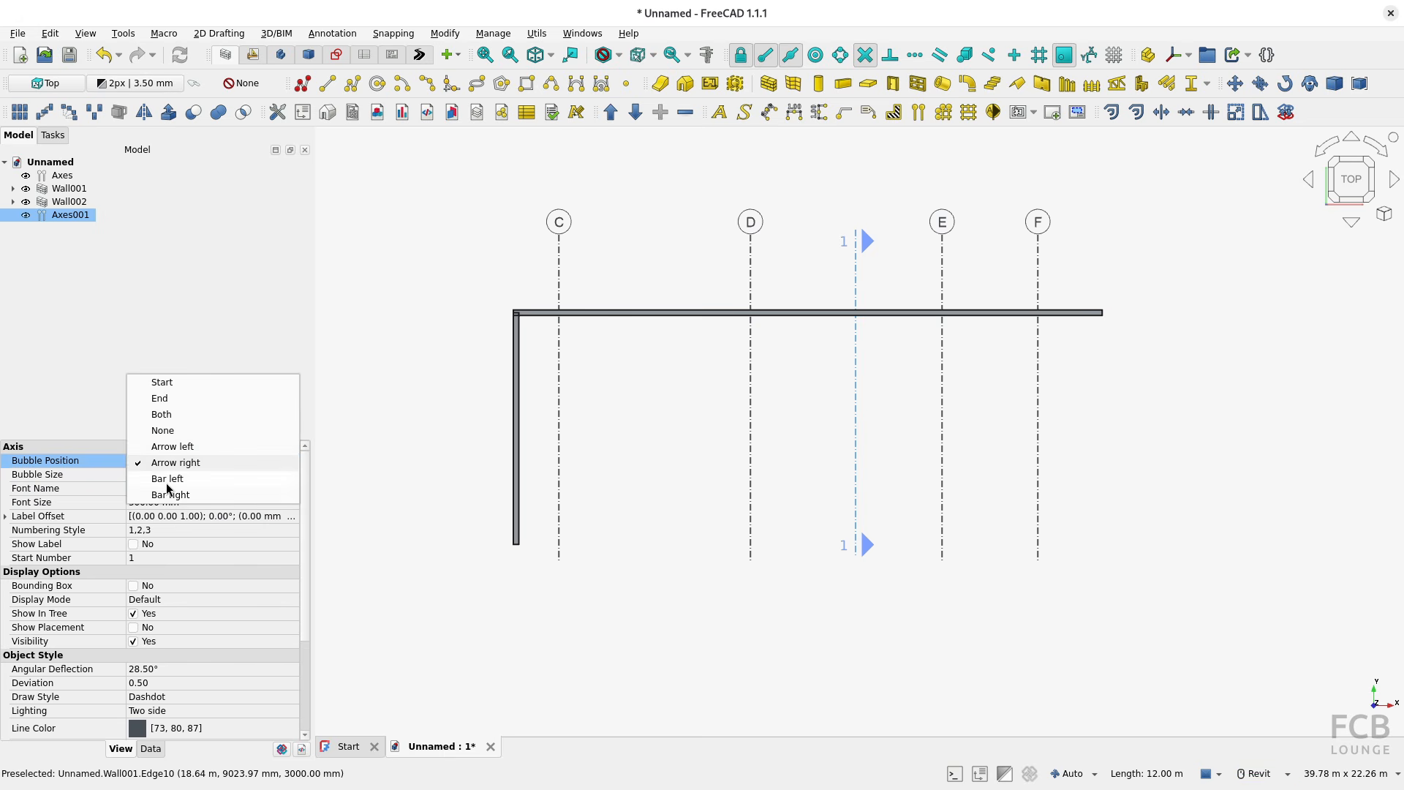
left_click(167, 483)
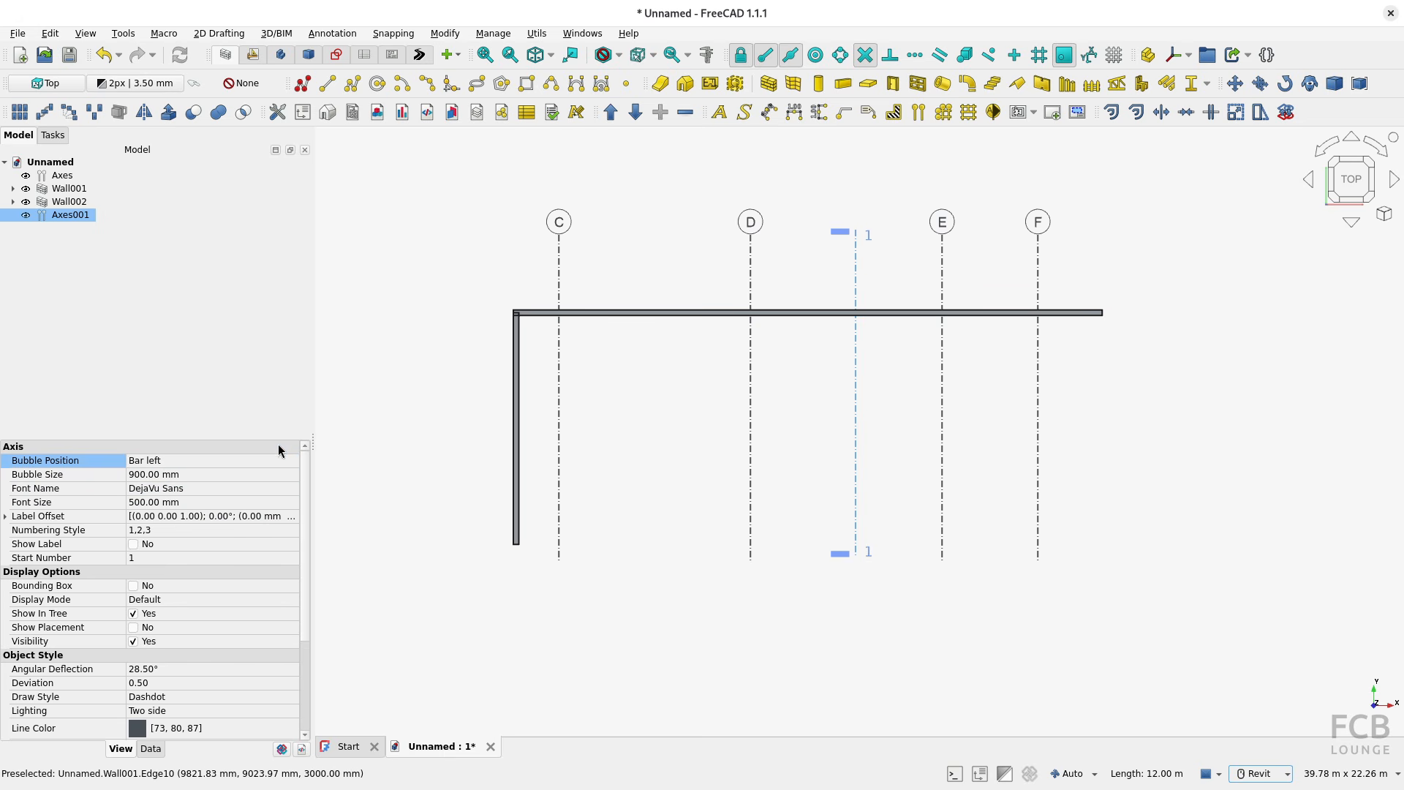
left_click(220, 460)
left_click(171, 479)
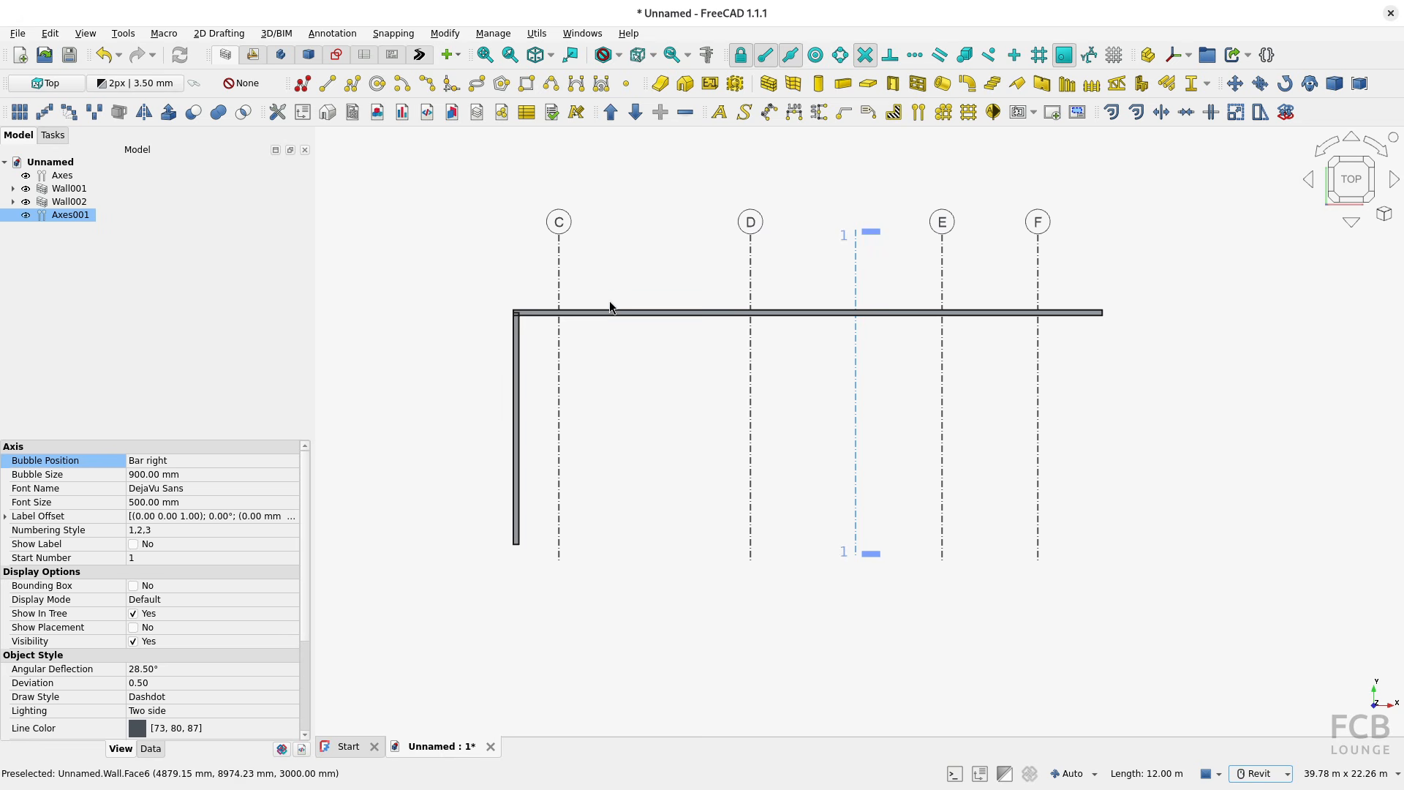
Step: Create another single axis at the origin and set its bubble size to 900 mm
left_click(923, 115)
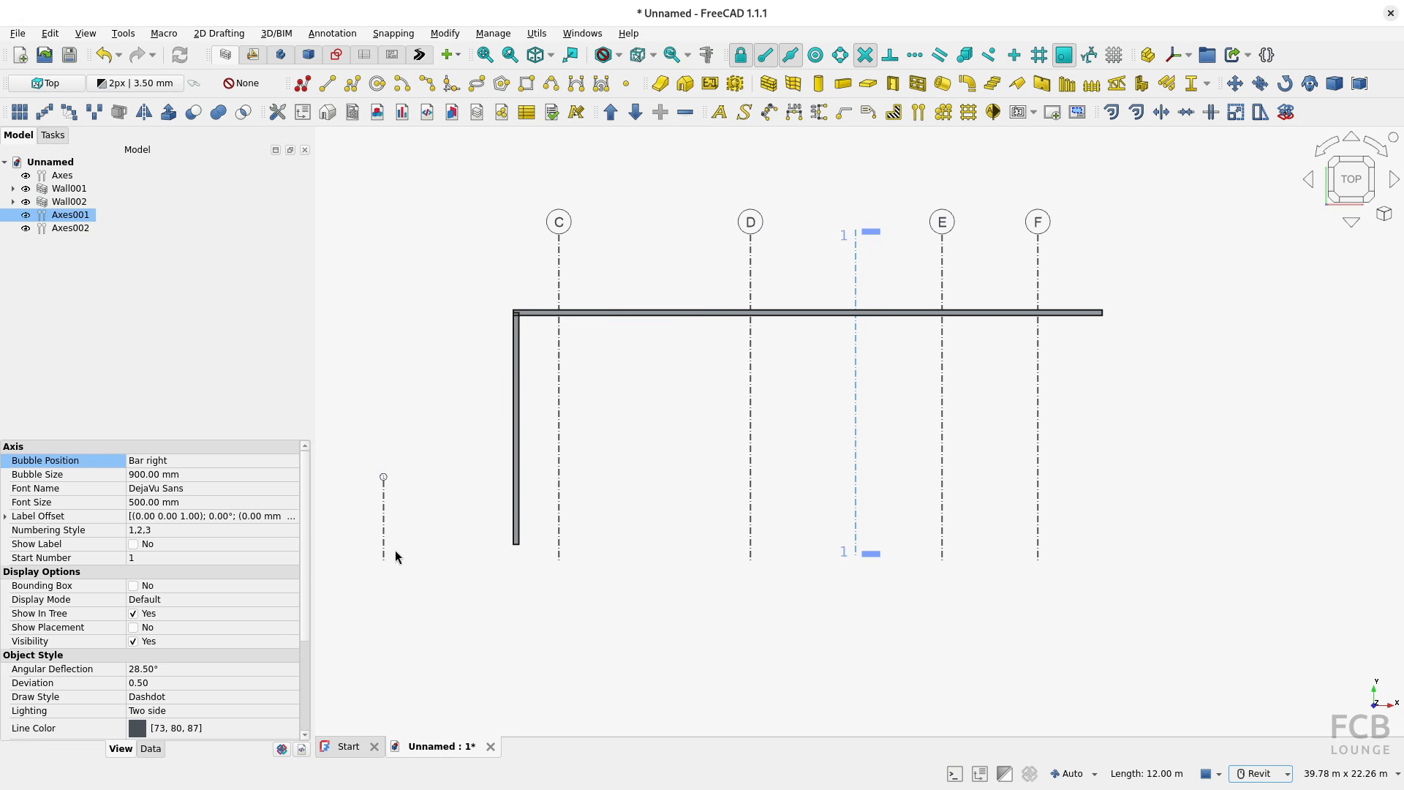
left_click(383, 517)
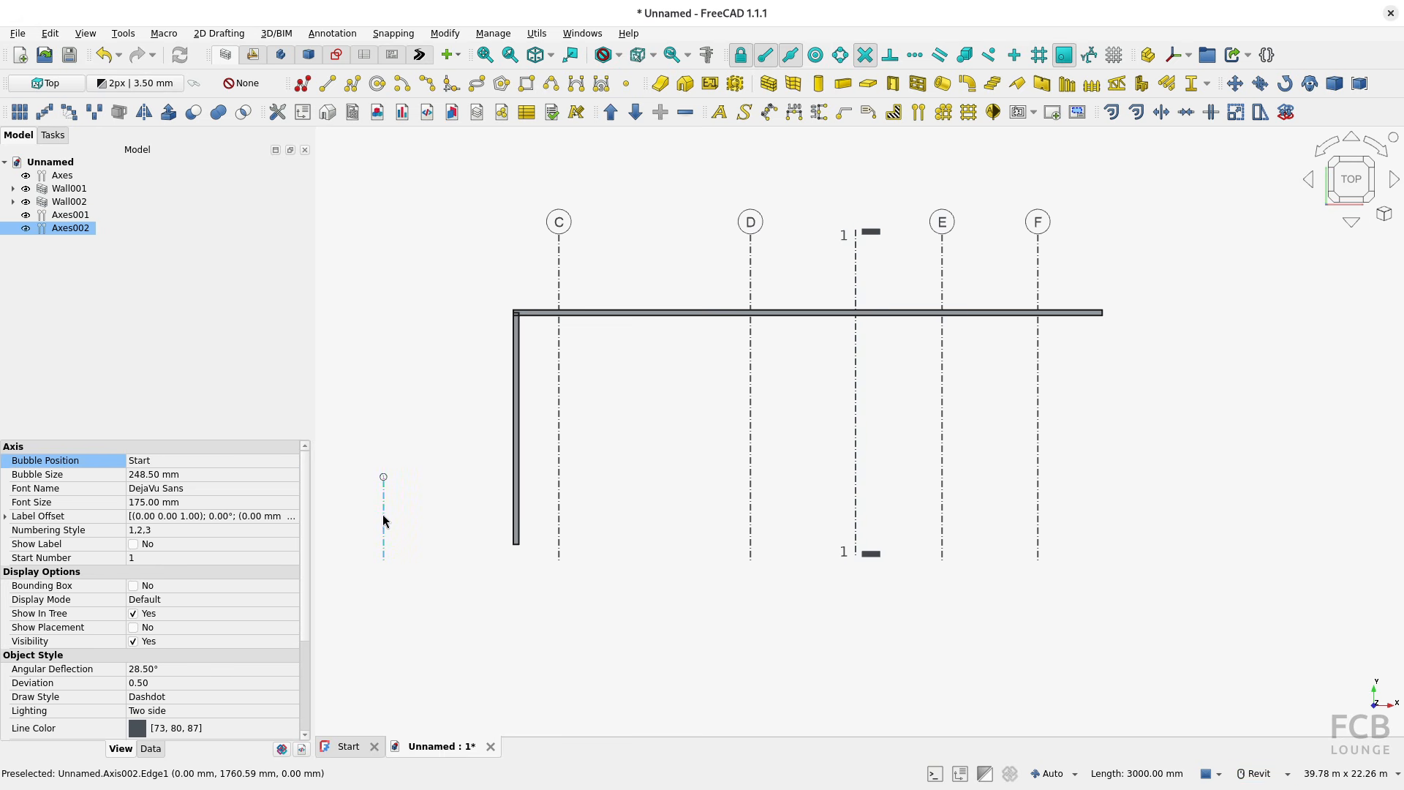
left_click(209, 477)
left_click(209, 475)
type("900")
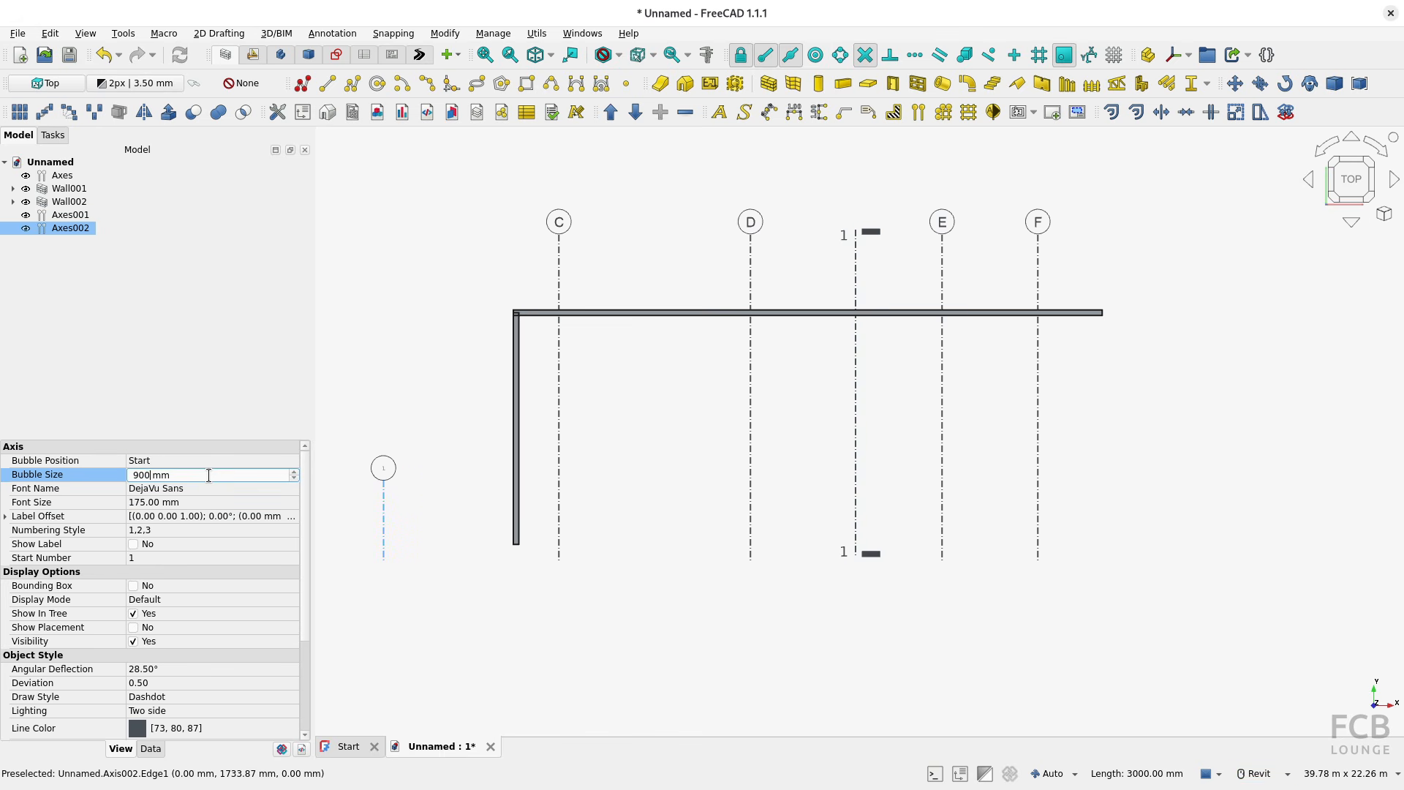
Step: Set the new axis's label font to Arial with a font size of 500 mm
left_click(204, 501)
left_click(199, 484)
left_click(199, 484)
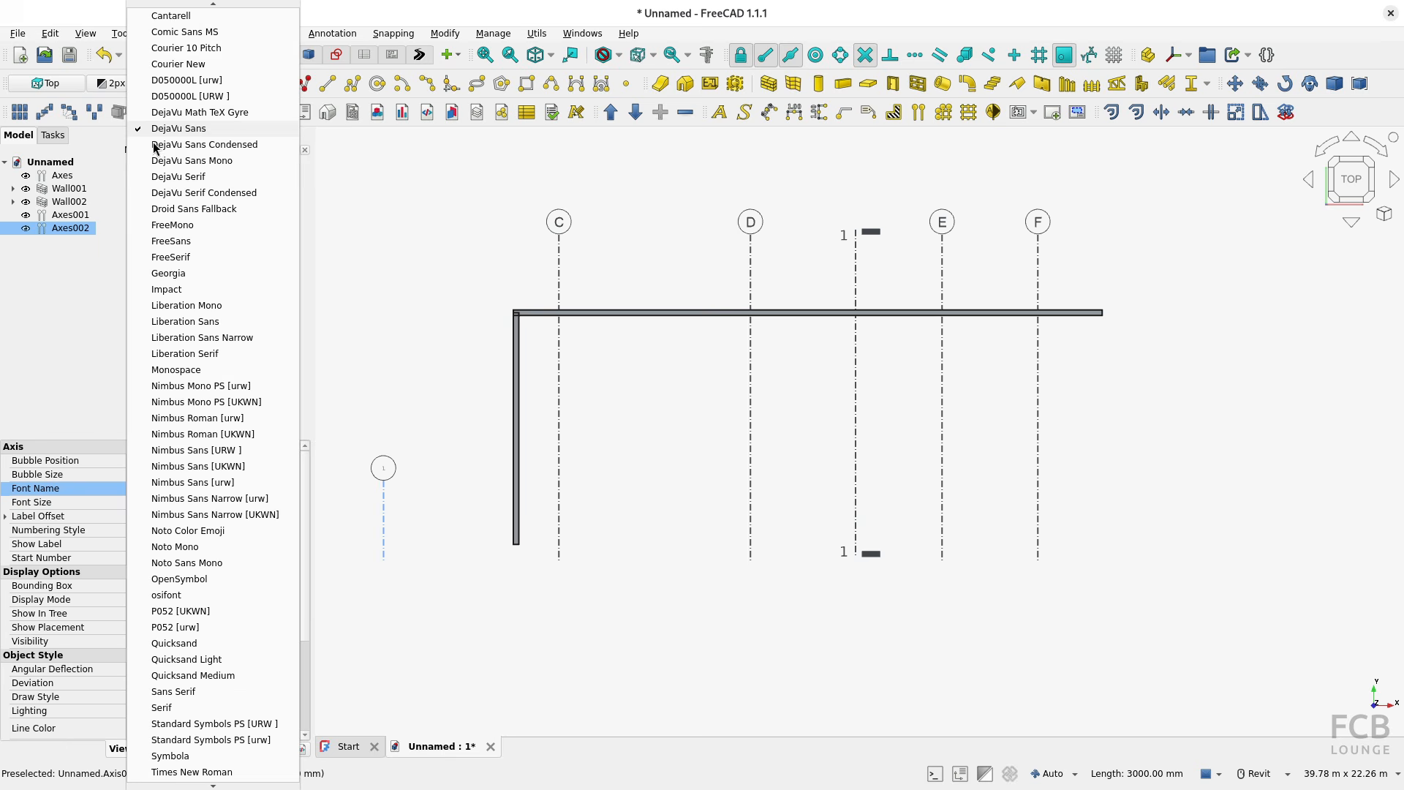
scroll(179, 57, "up", 2)
left_click(177, 33)
left_click(191, 501)
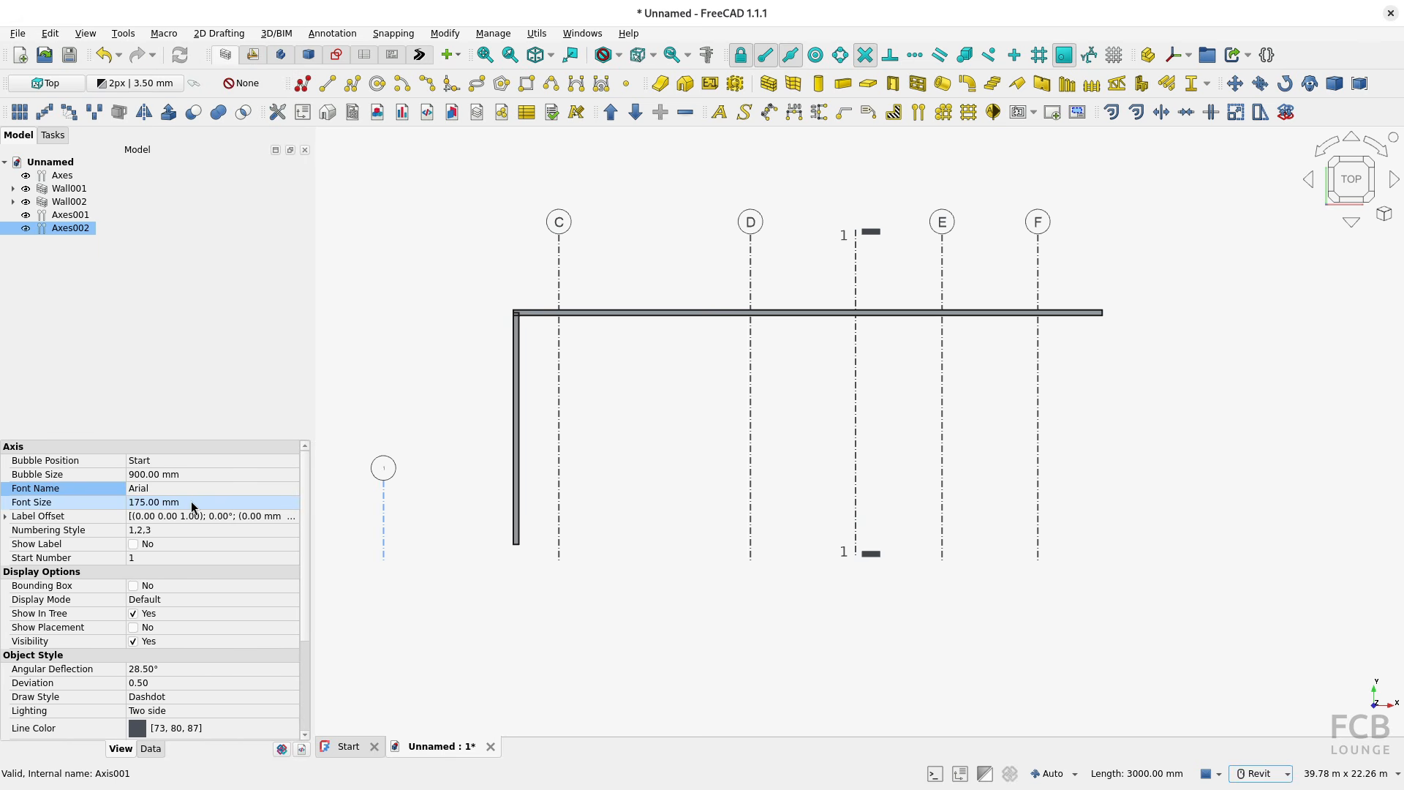
left_click(191, 501)
type("500")
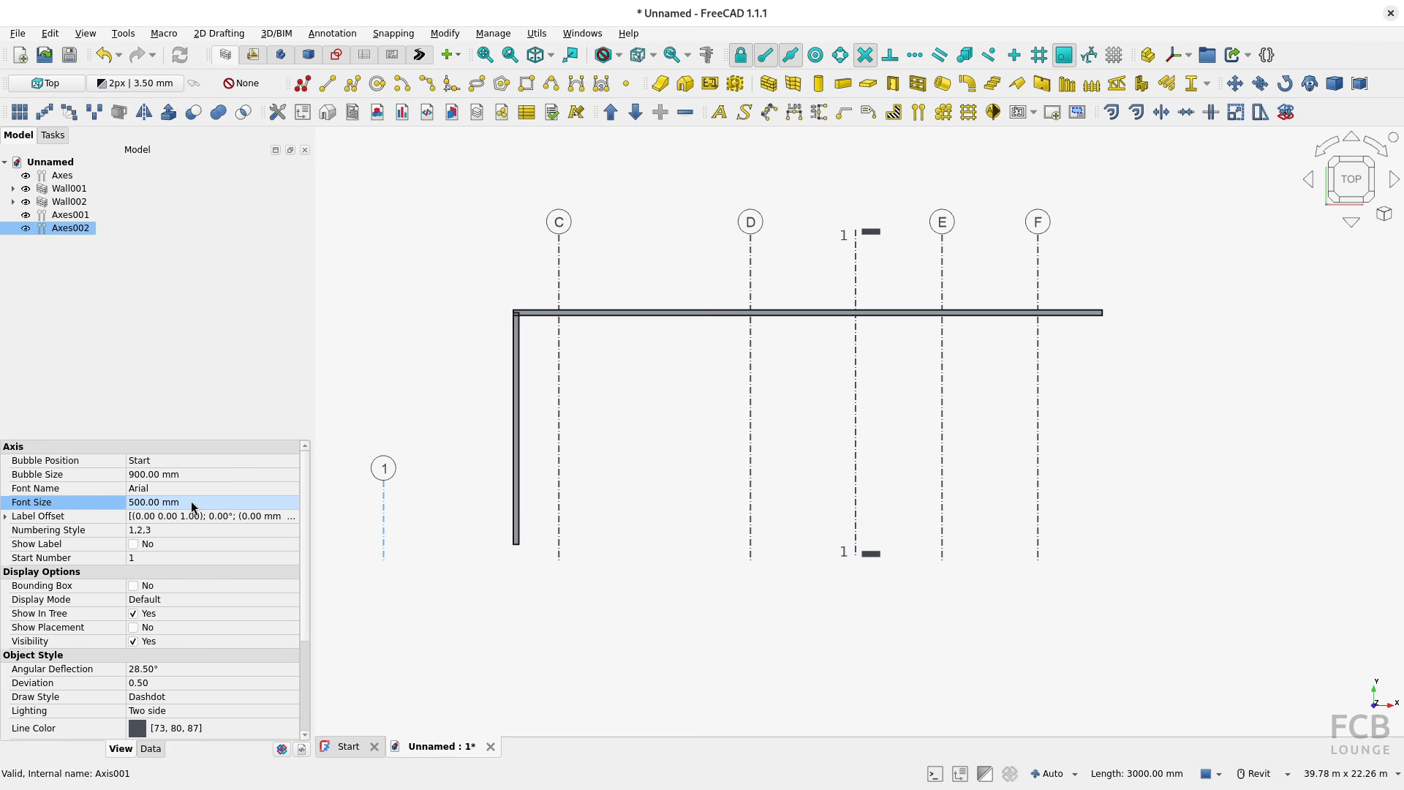
key("Return")
Step: Transform the new axis: rotate it -90° about W and move it about -9110 mm in U and 4435 mm in V onto the horizontal wall
right_click(387, 512)
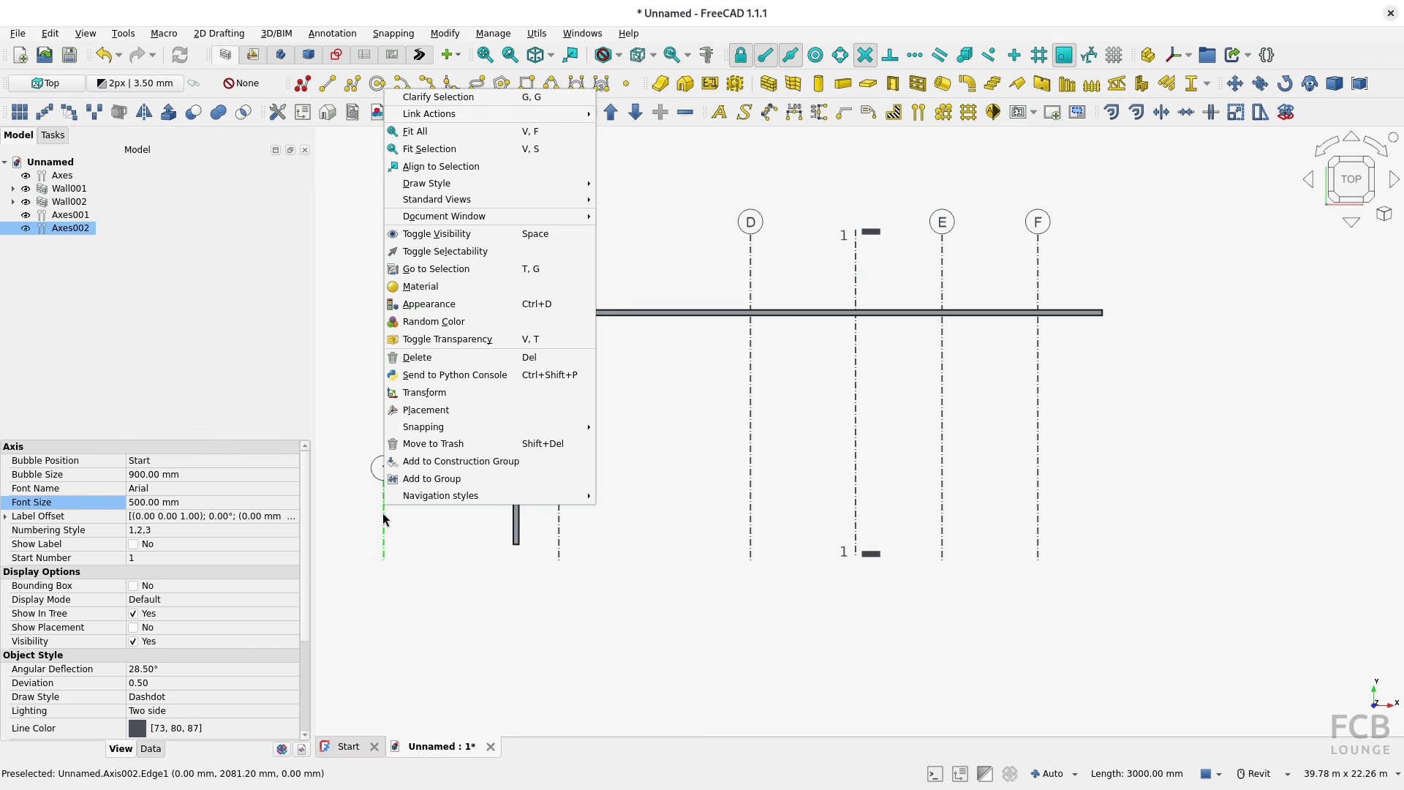
left_click(413, 393)
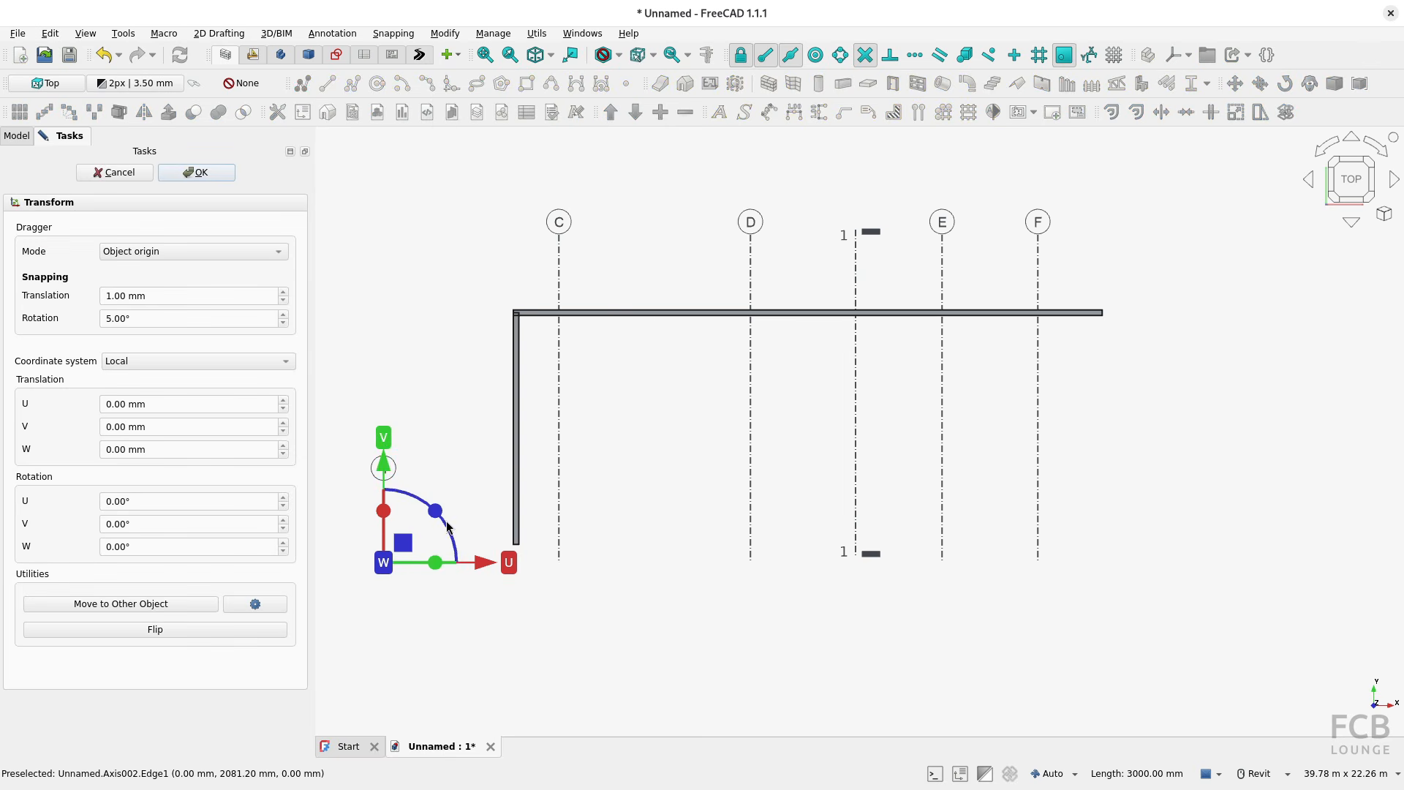
left_click_drag(437, 516, 447, 631)
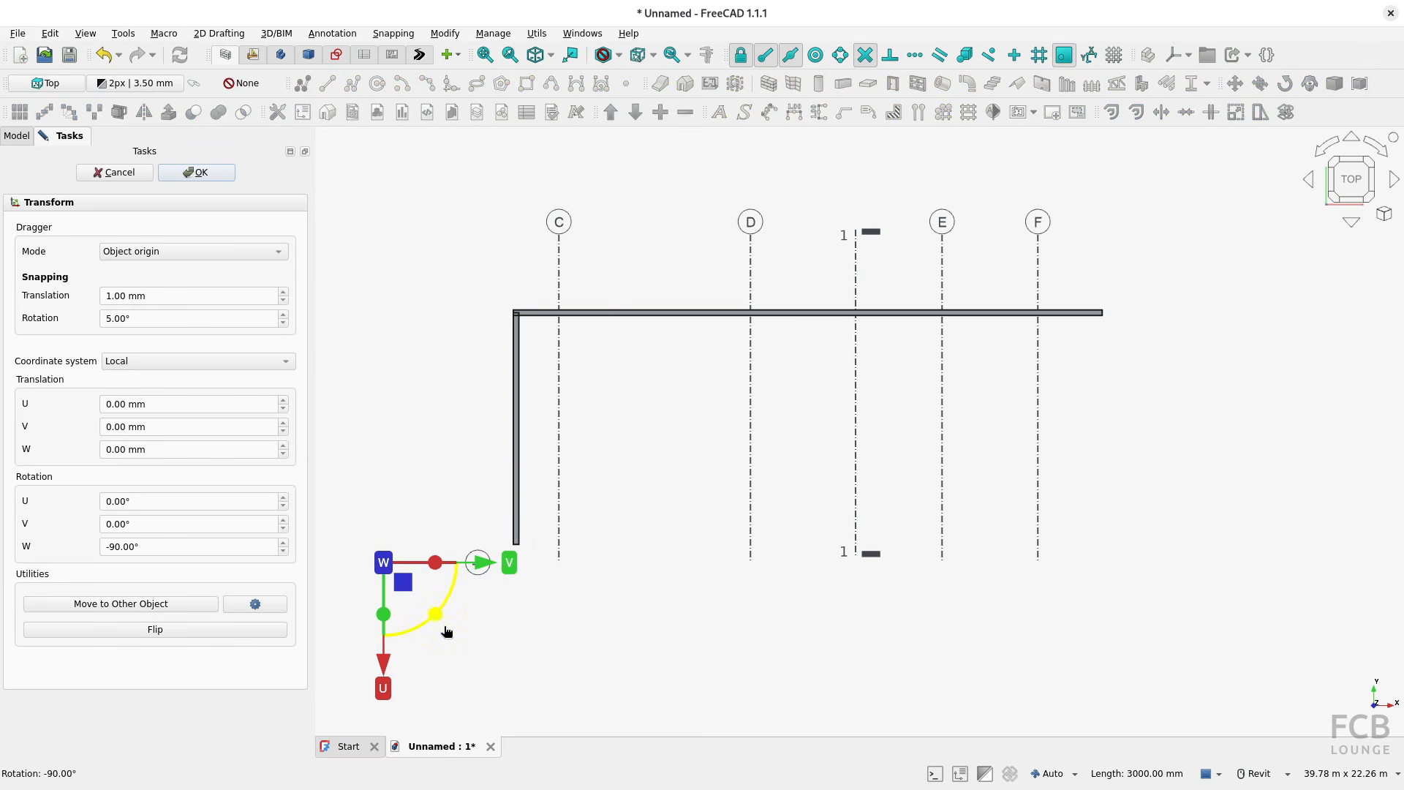
left_click_drag(406, 572, 526, 341)
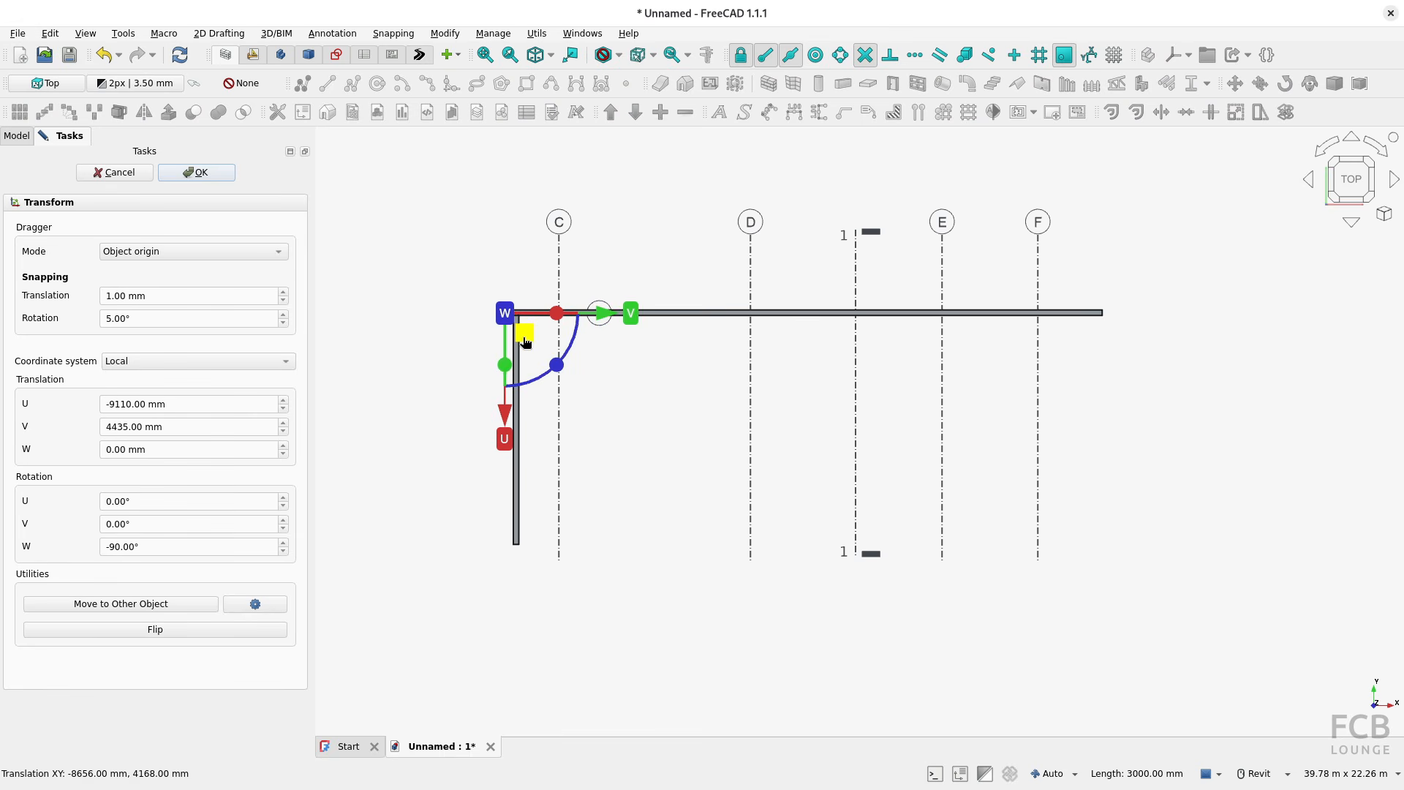
left_click(199, 173)
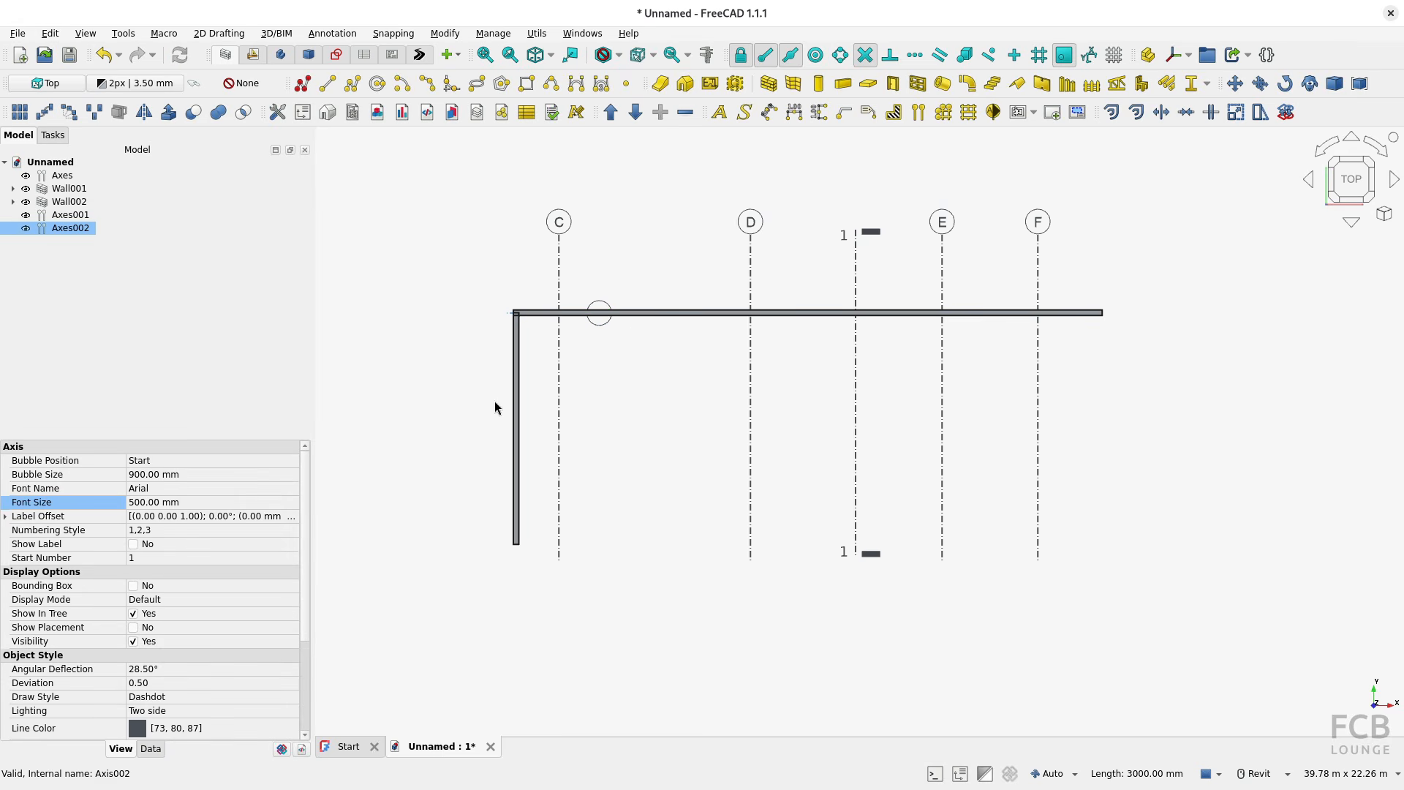
Step: Hide both walls and set the length of the horizontal axis to 9000 mm
left_click(27, 189)
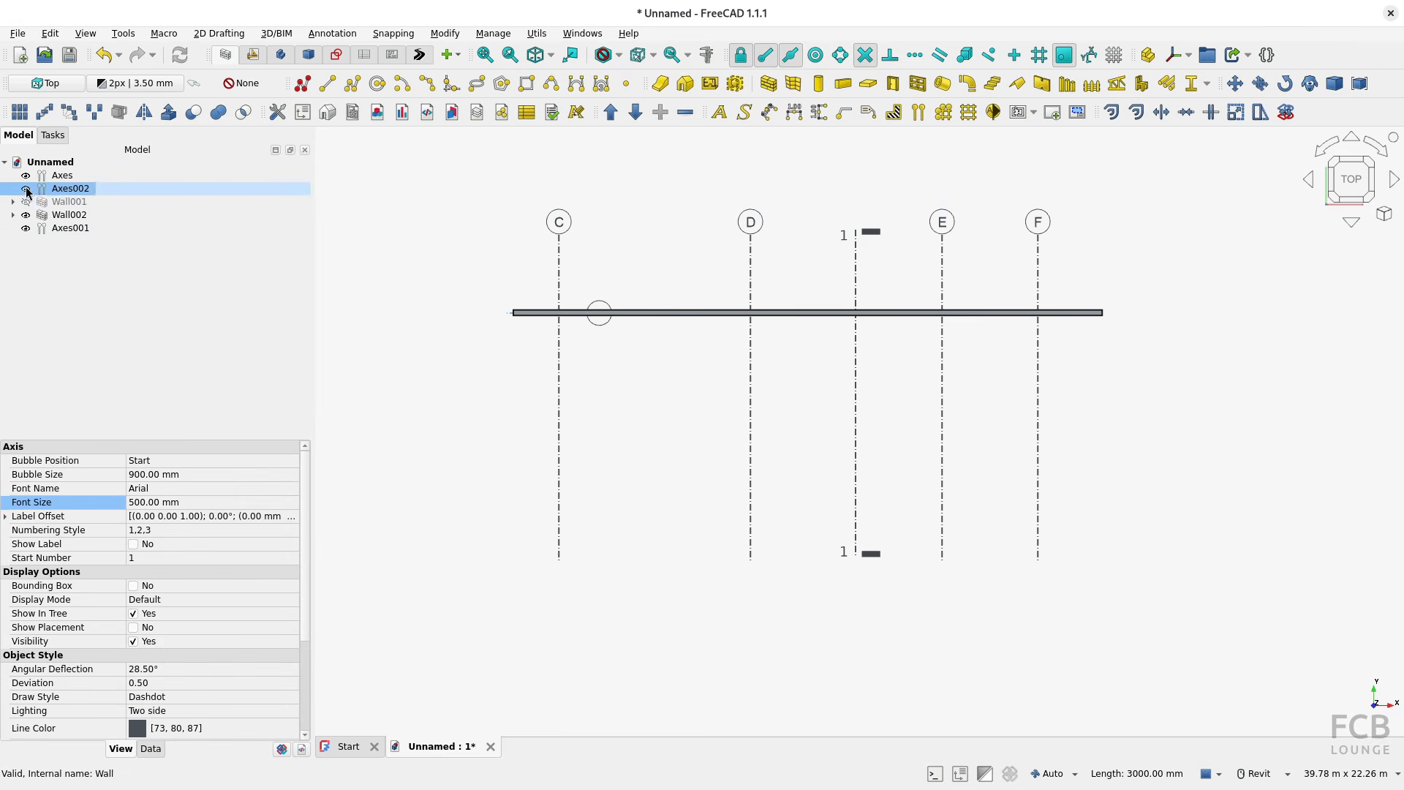
left_click(25, 215)
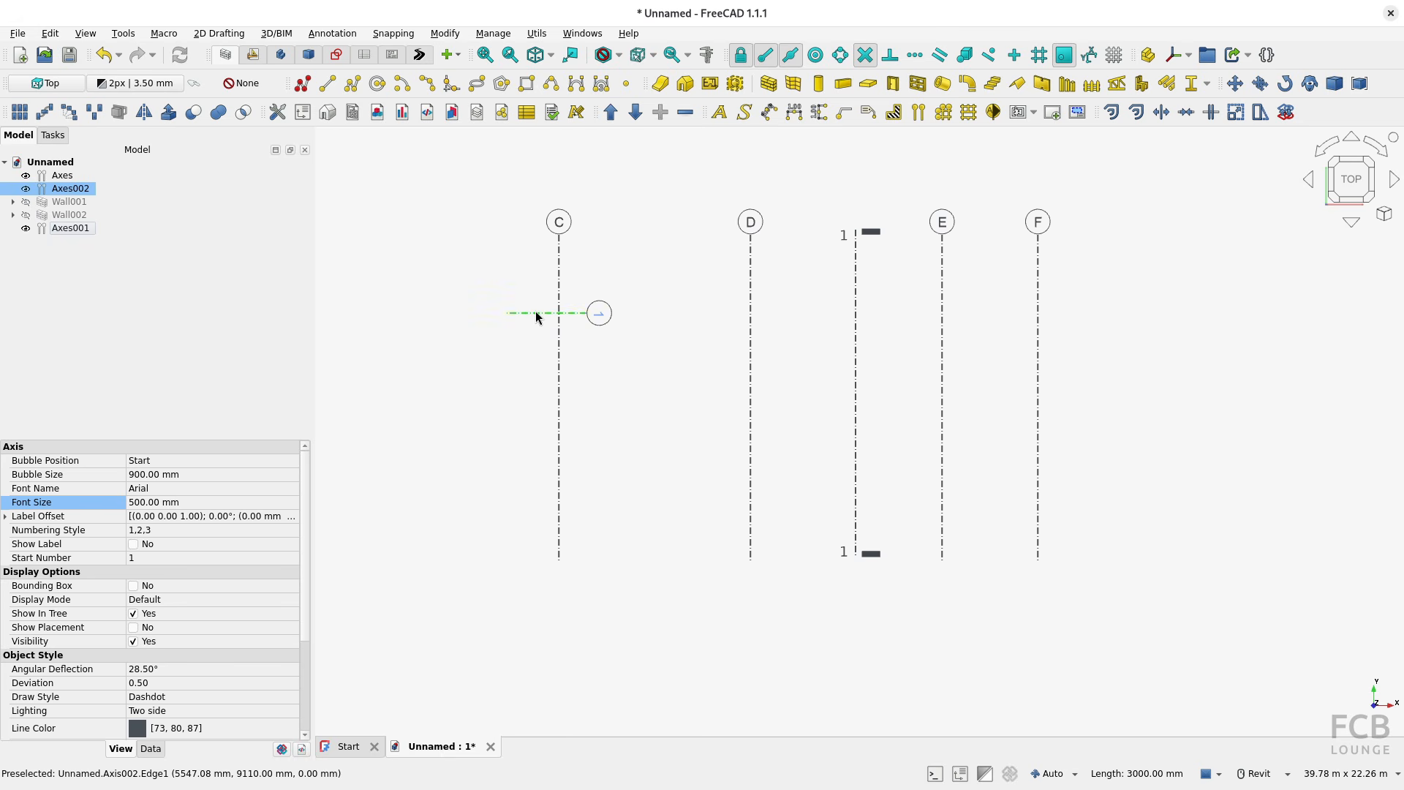
left_click(157, 749)
left_click(210, 516)
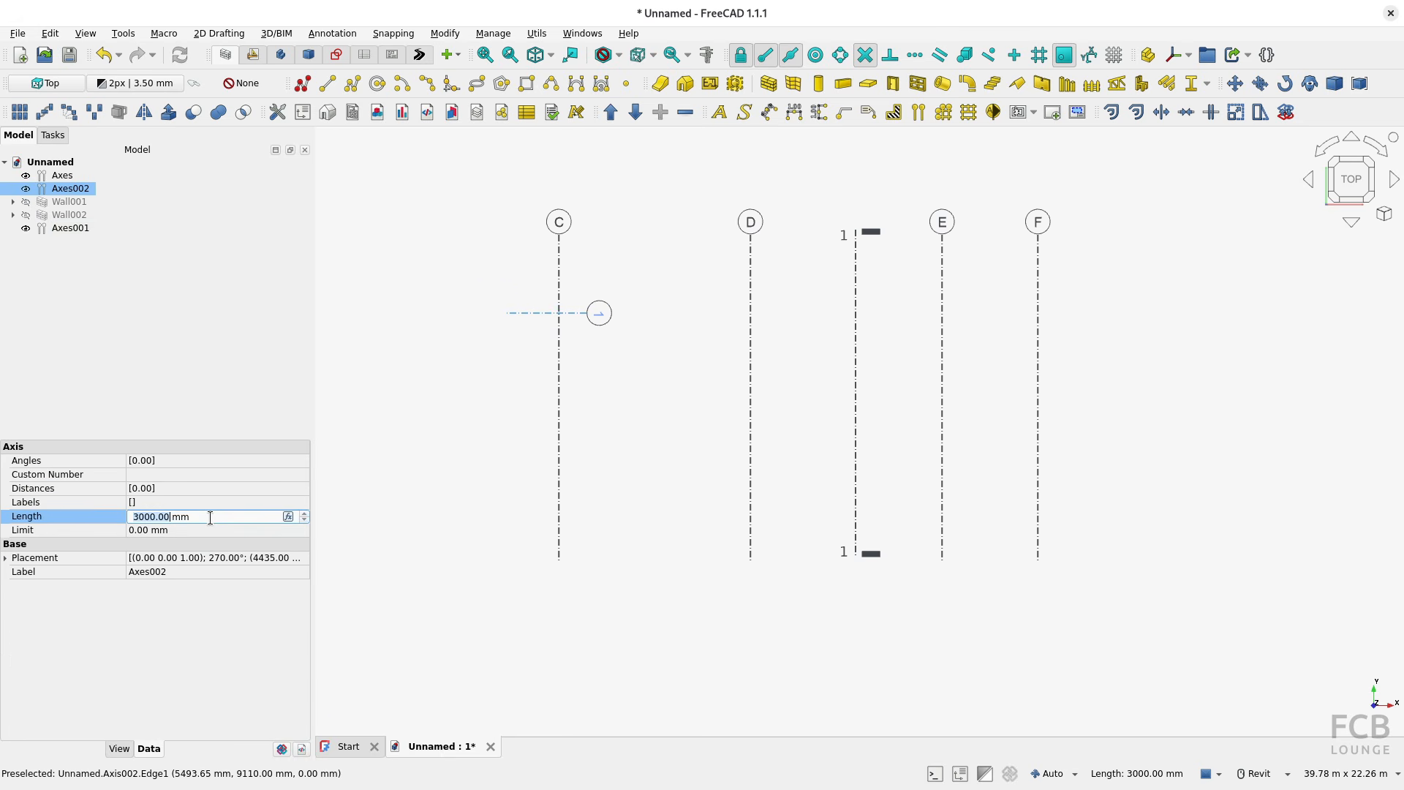
type("9000")
key("Return")
type("9")
key("Return")
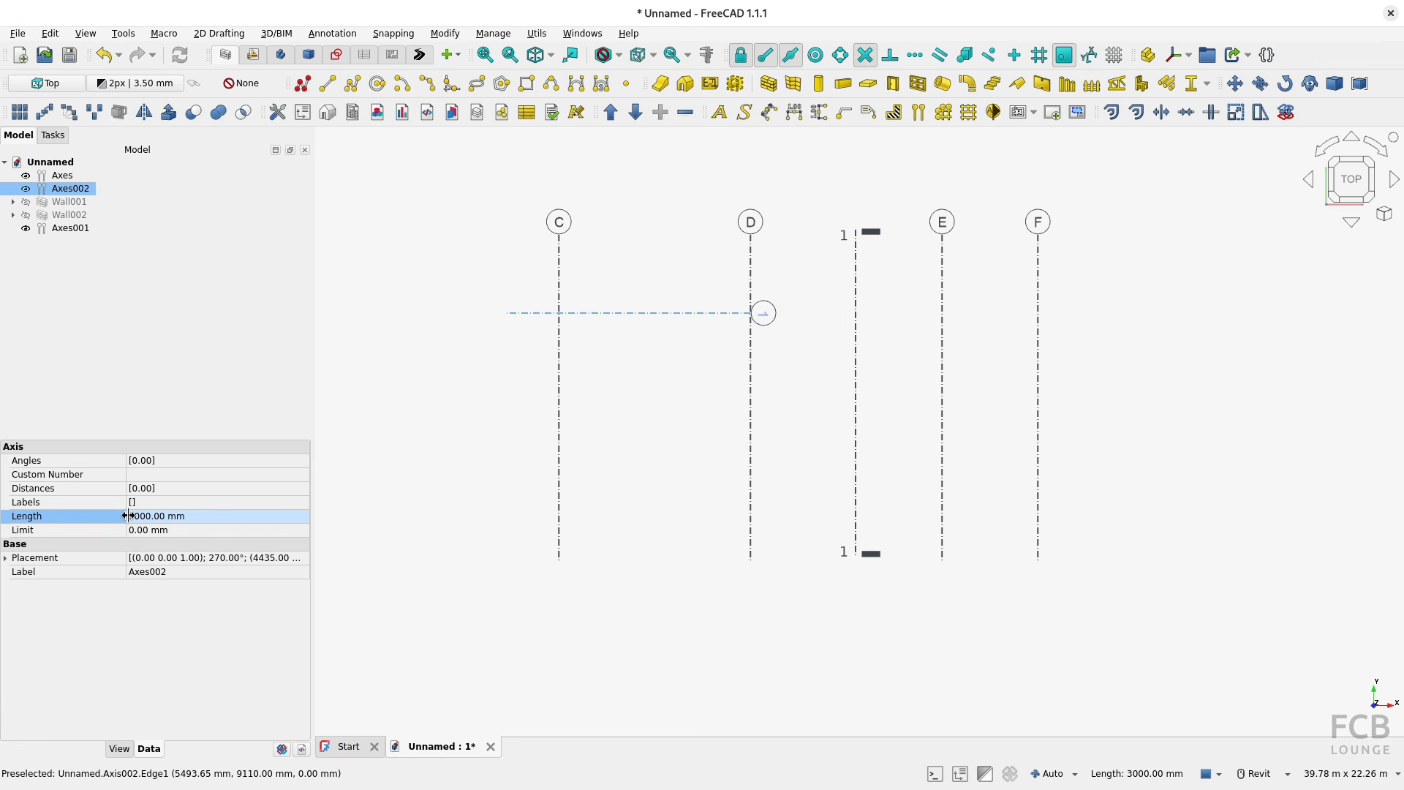
Step: Extend the horizontal axis to a length of 20000 mm so it crosses all the lettered axes
left_click(130, 515)
left_click(131, 515)
key("Delete")
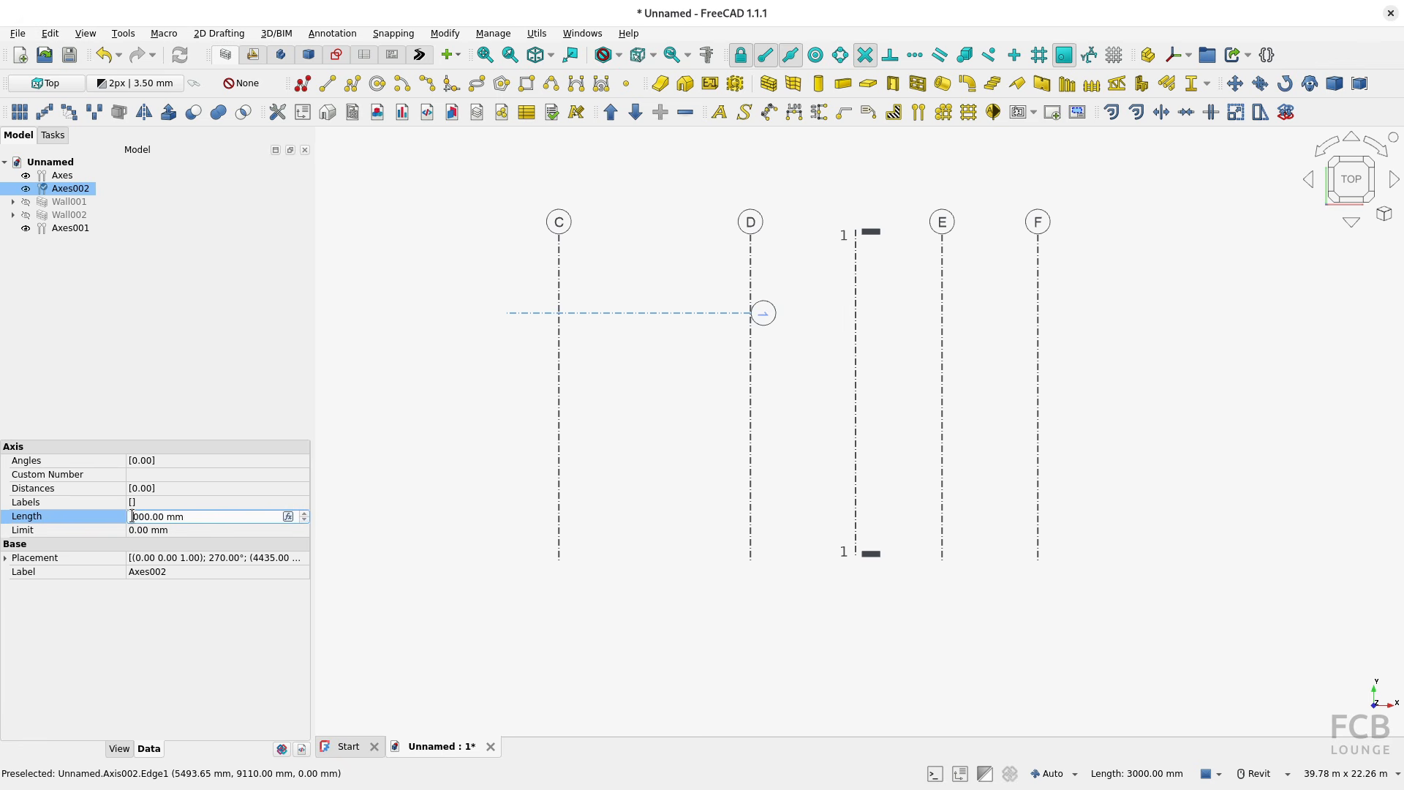
type("20")
key("Return")
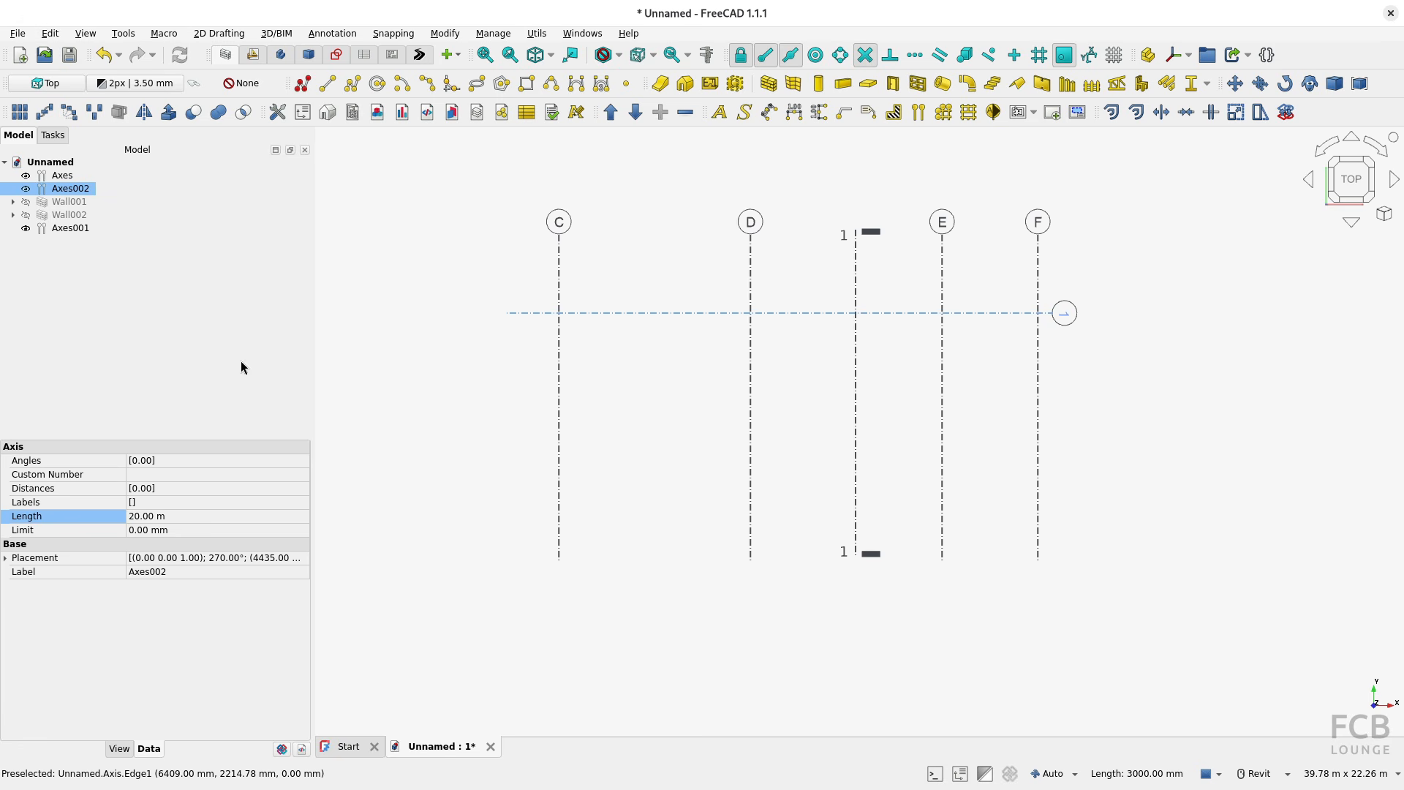
Step: Add two more axes to the horizontal axis set, each at a distance of 5000 mm from the previous one
double_click(74, 190)
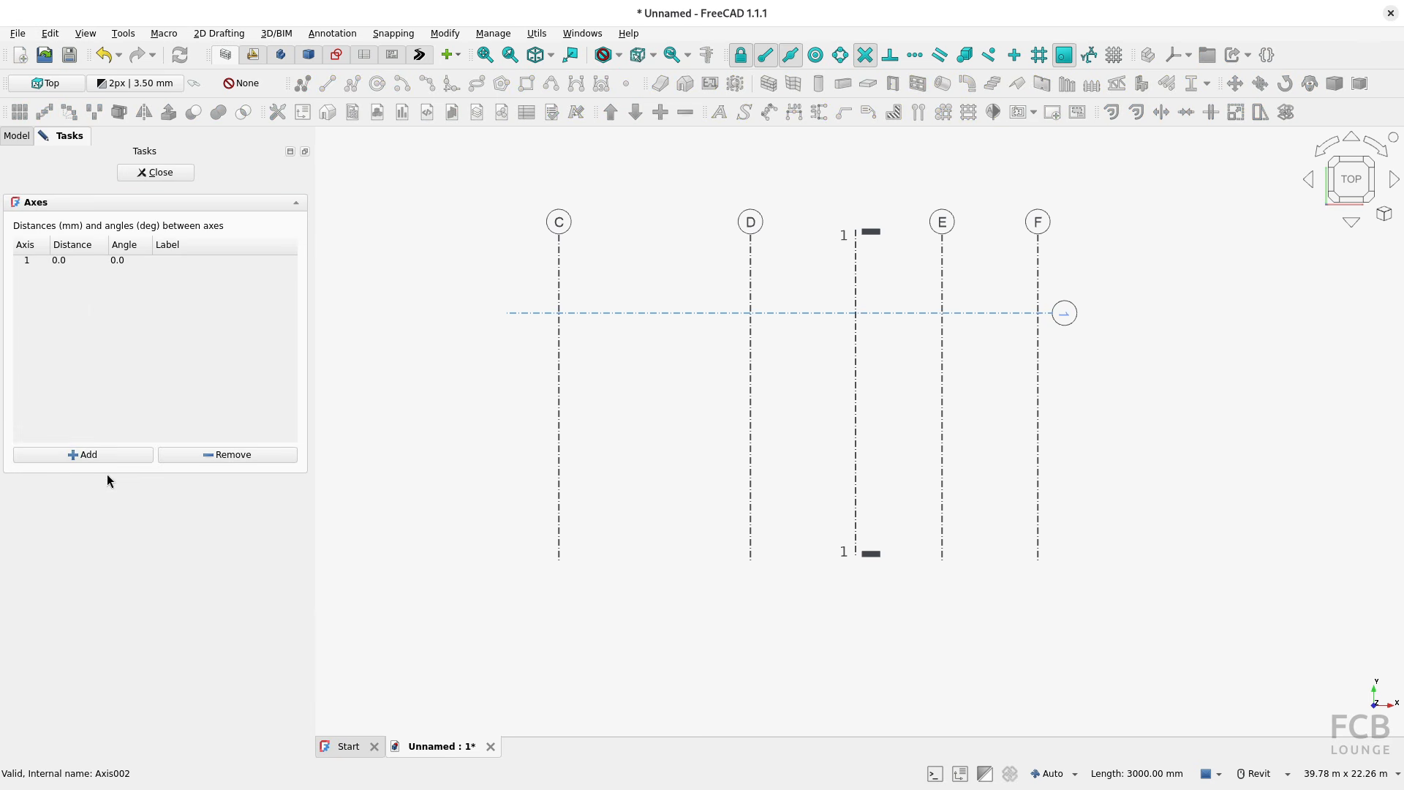
left_click(100, 455)
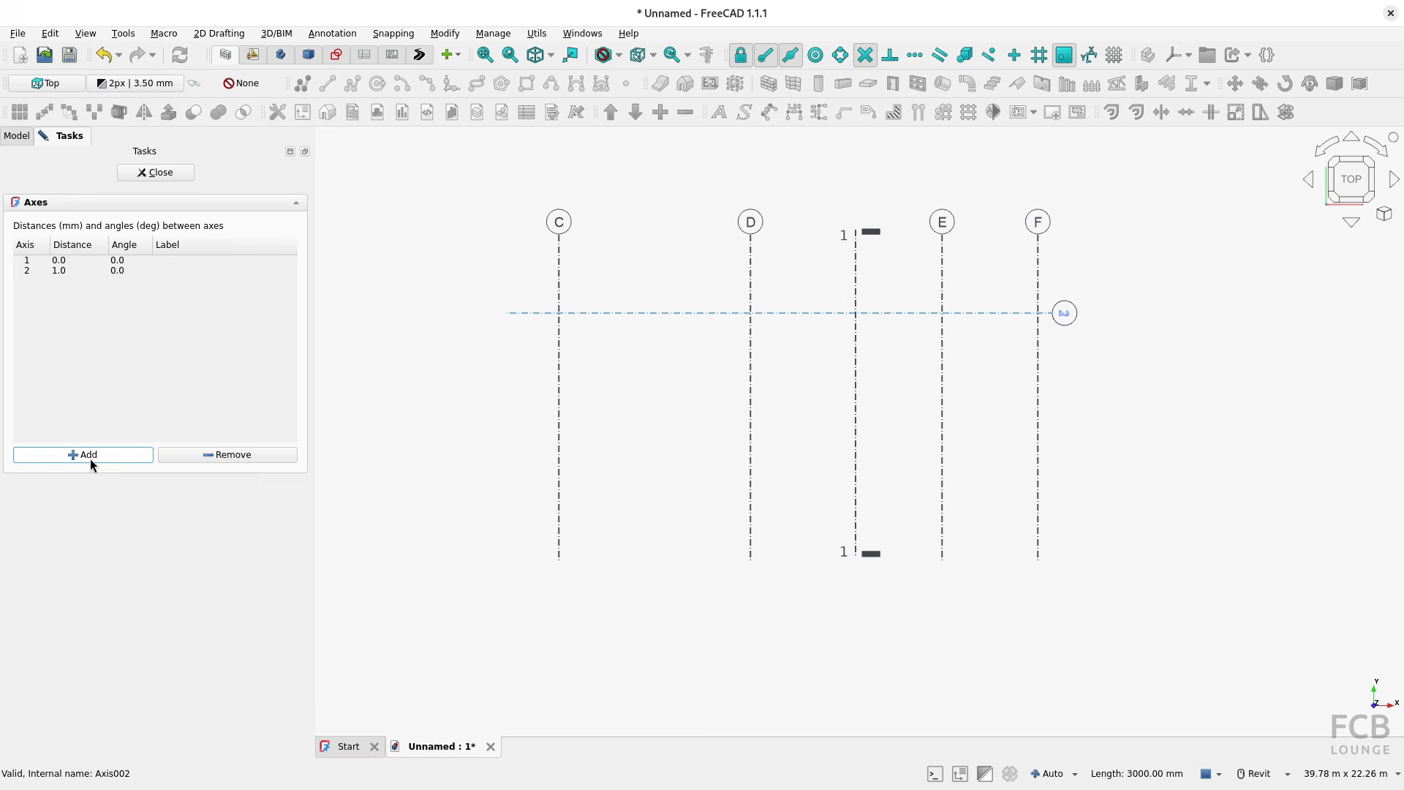
left_click(90, 458)
left_click(73, 271)
left_click(73, 271)
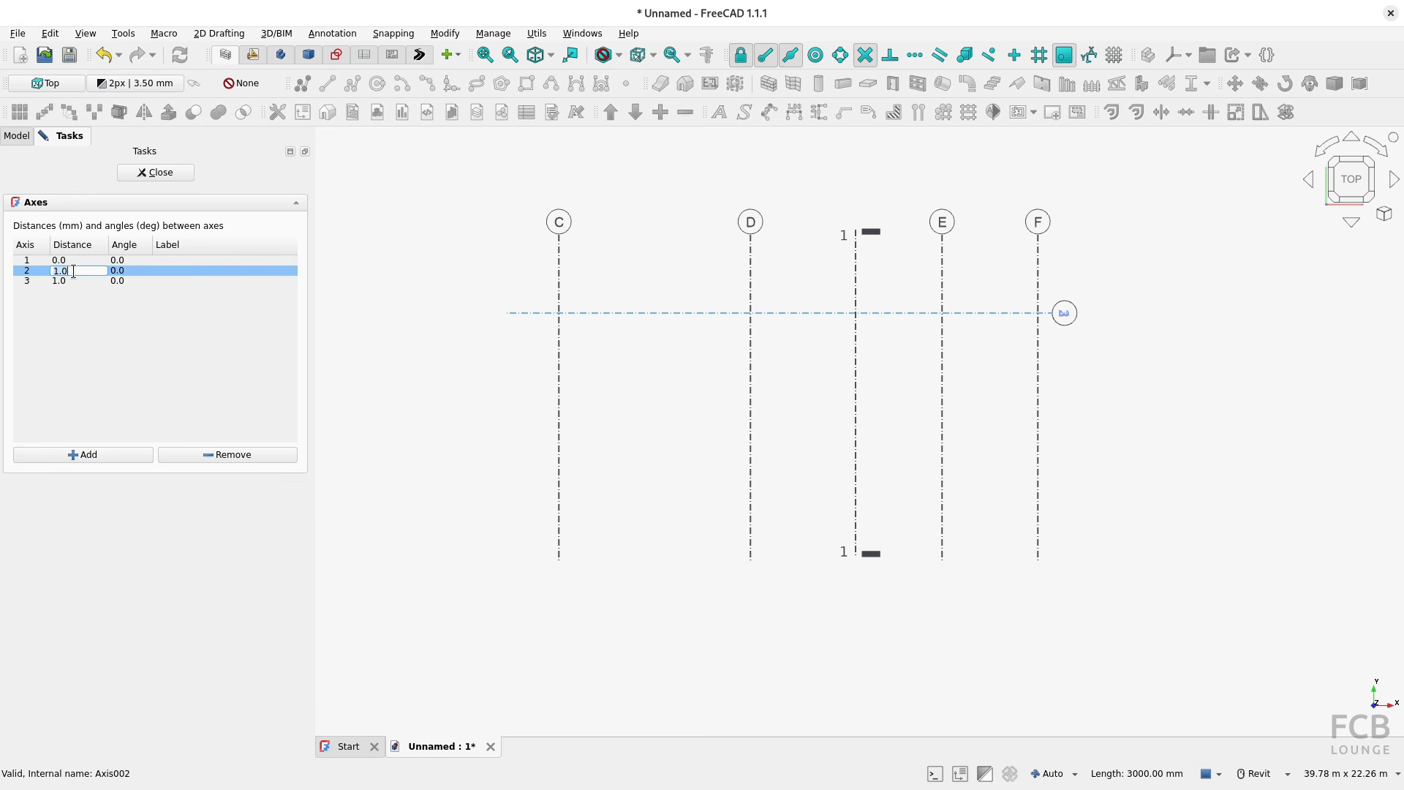
key("Return")
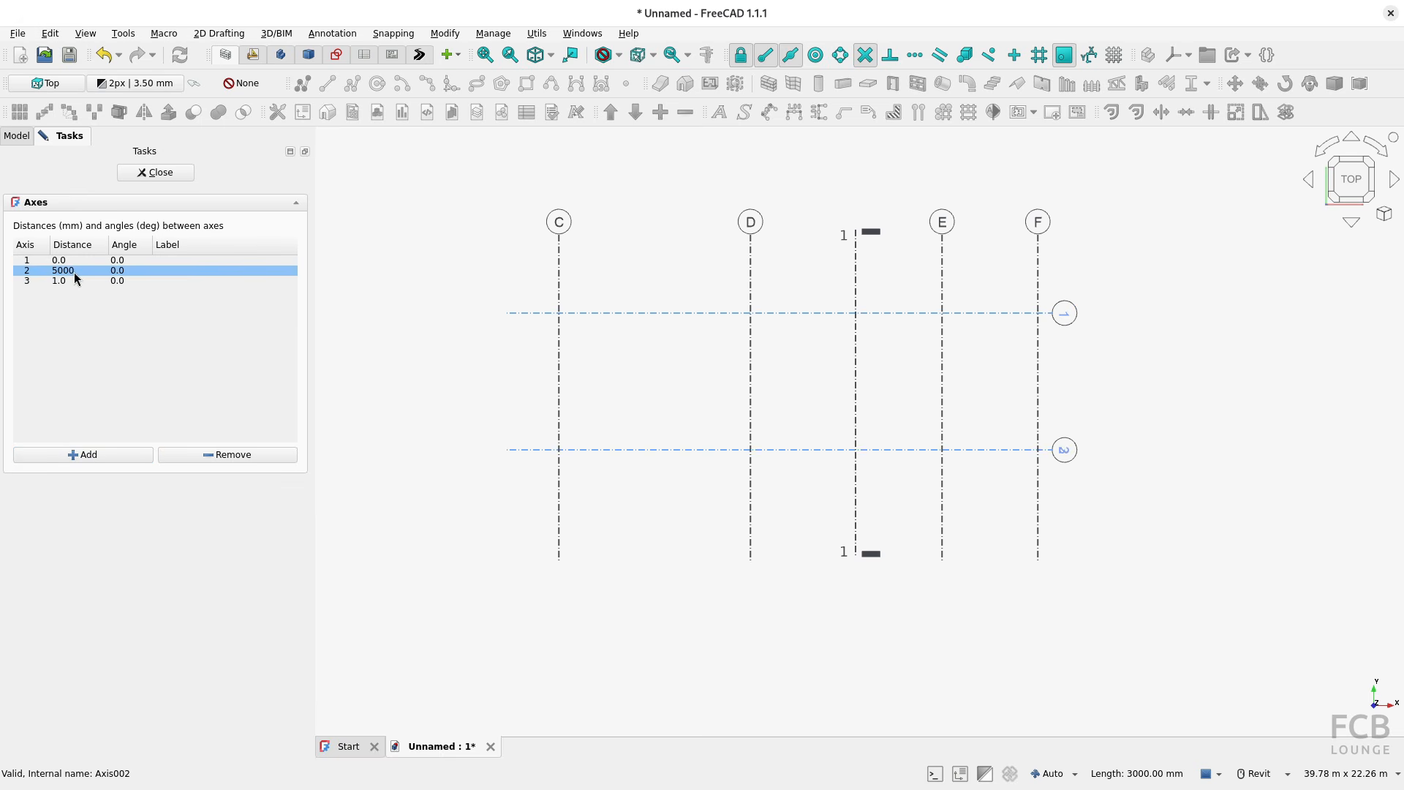
double_click(77, 279)
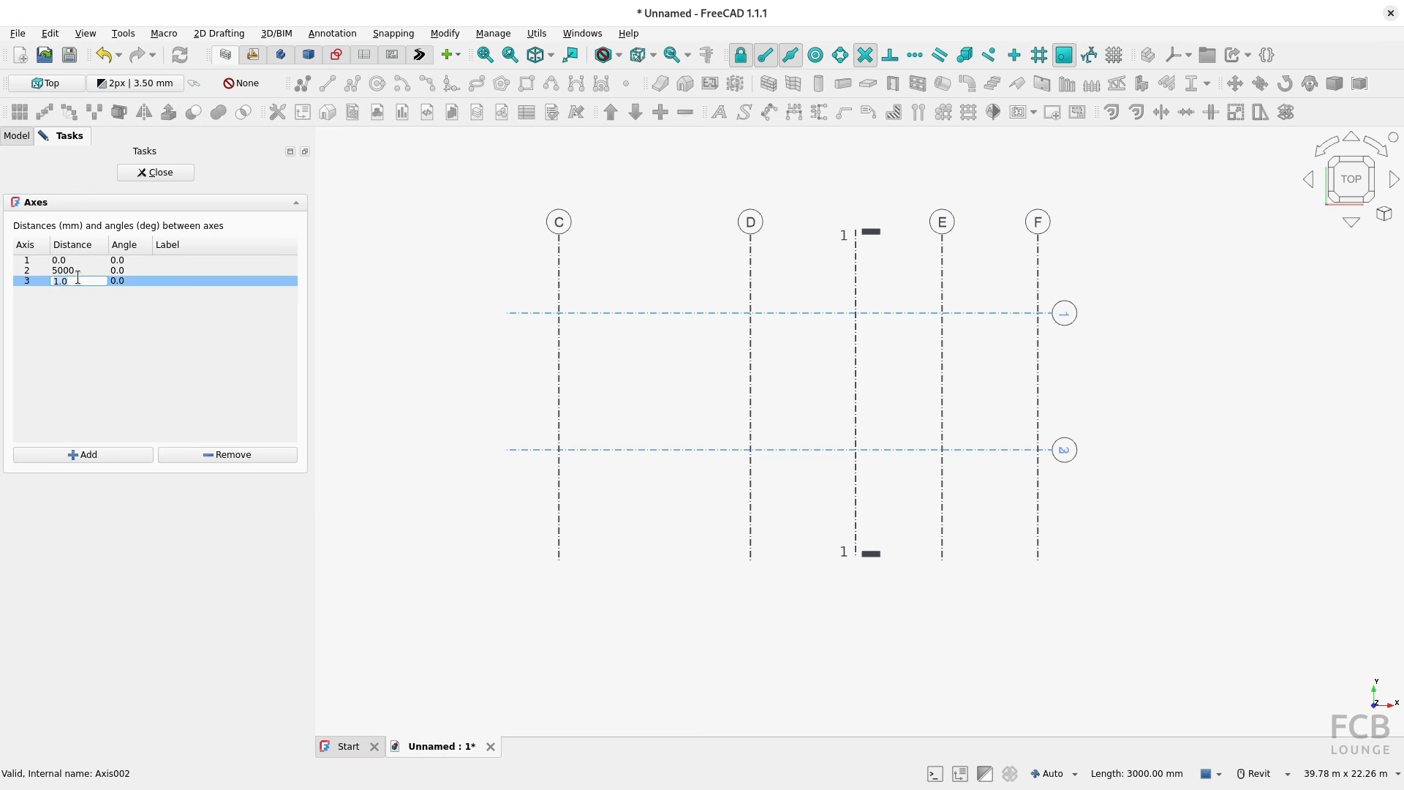
type("5000")
key("Return")
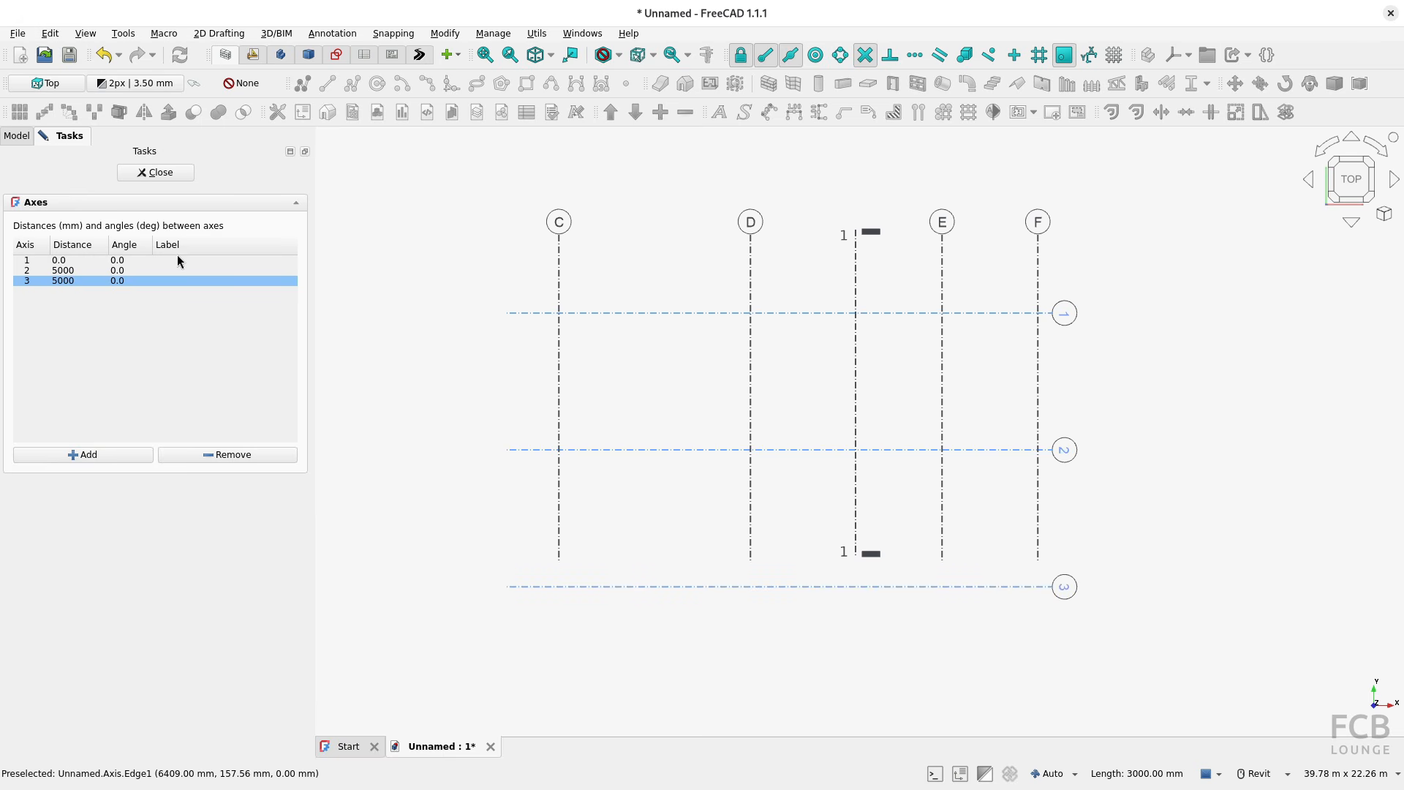
left_click(156, 173)
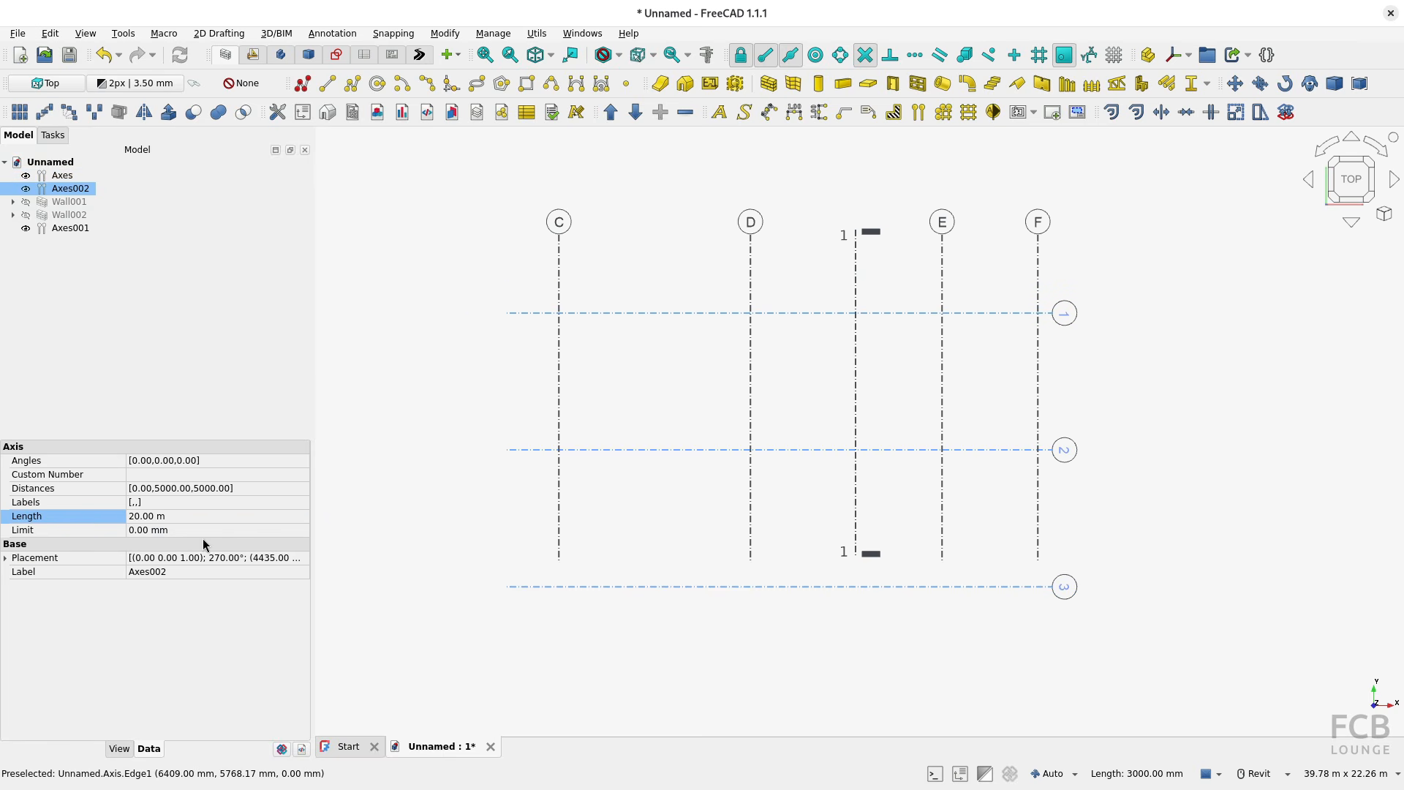
Step: Set the bubble position of the horizontal axes to End
left_click(119, 748)
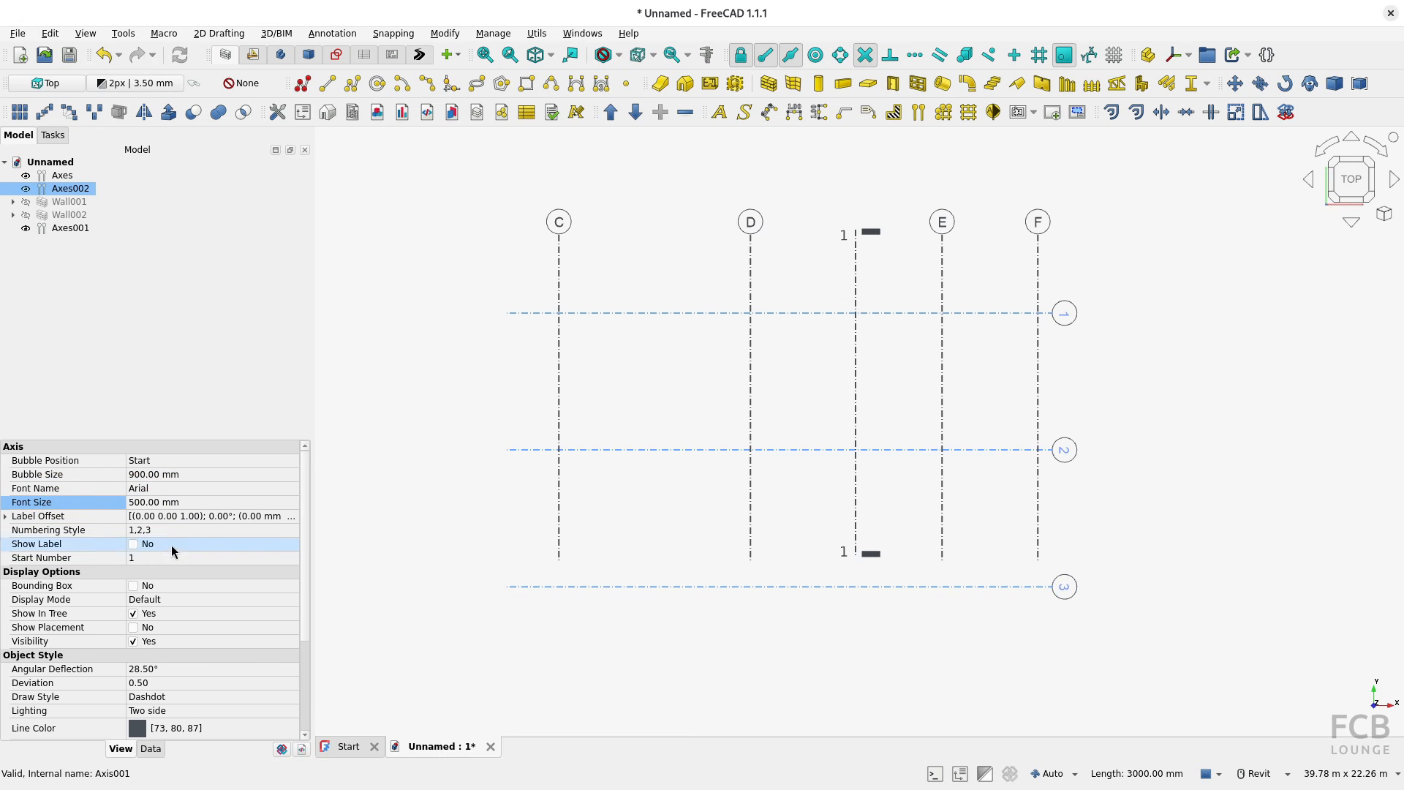
left_click(166, 460)
left_click(167, 460)
left_click(166, 476)
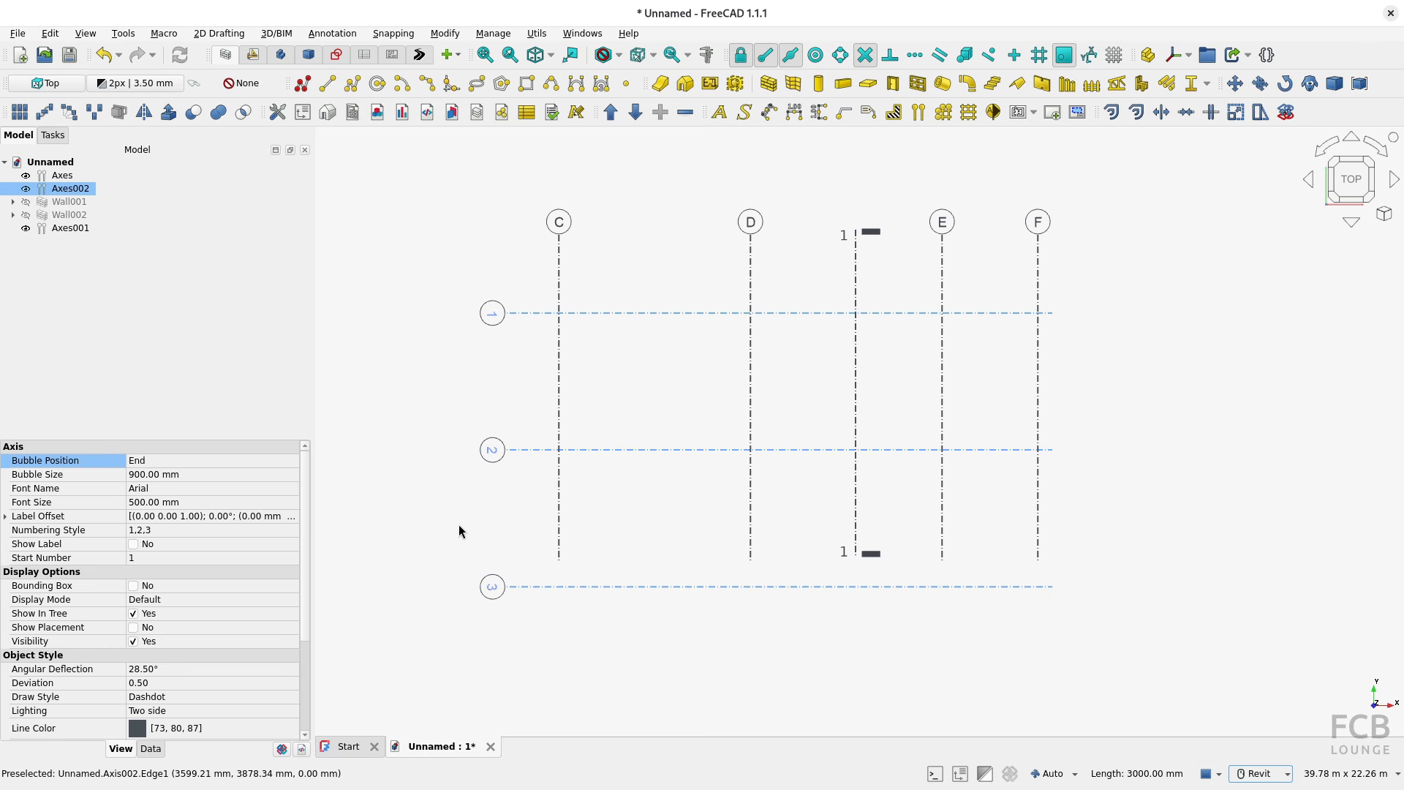
Step: Transform the horizontal axis set, moving it about -1977 mm along U so all three axes cross the lettered ones
right_click(634, 447)
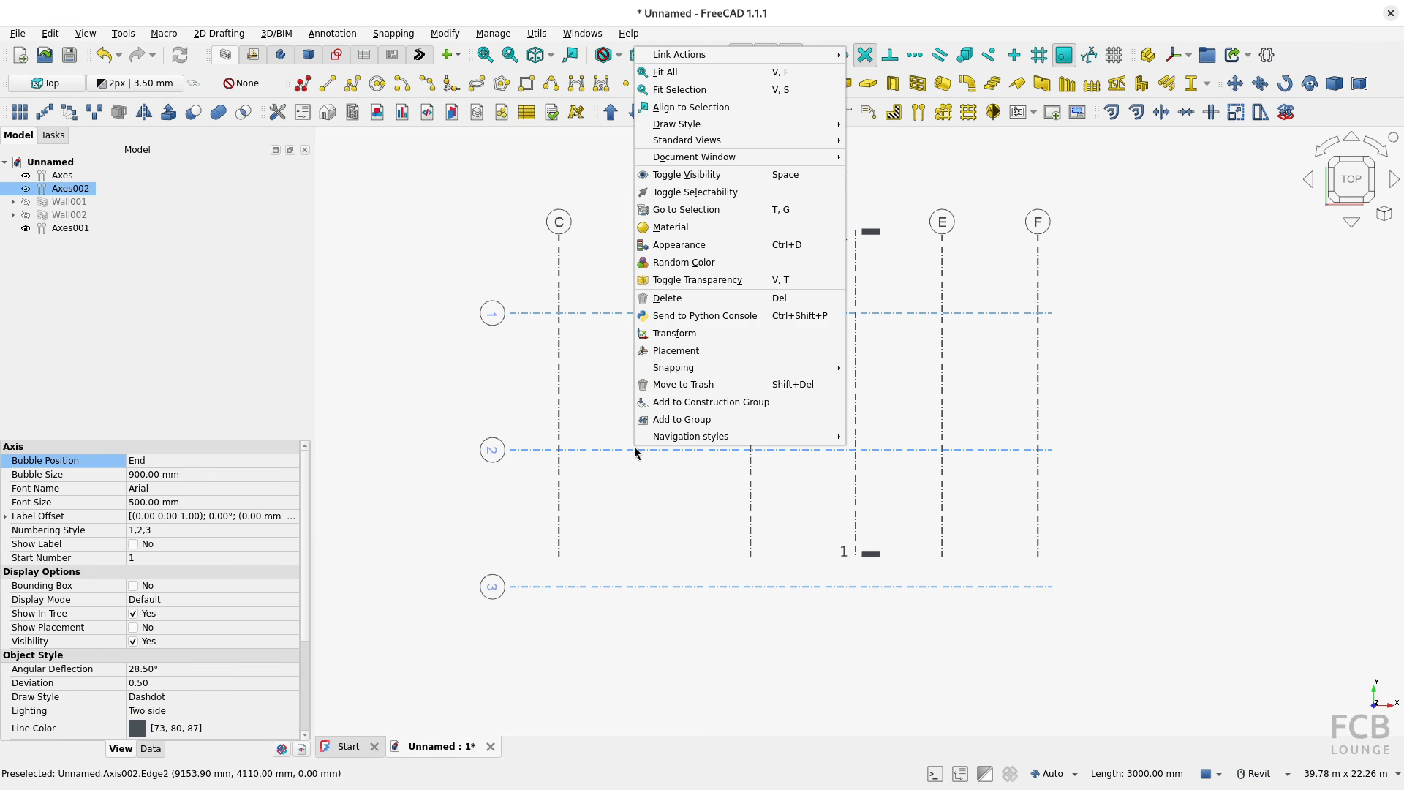
left_click(699, 335)
left_click_drag(503, 418, 501, 360)
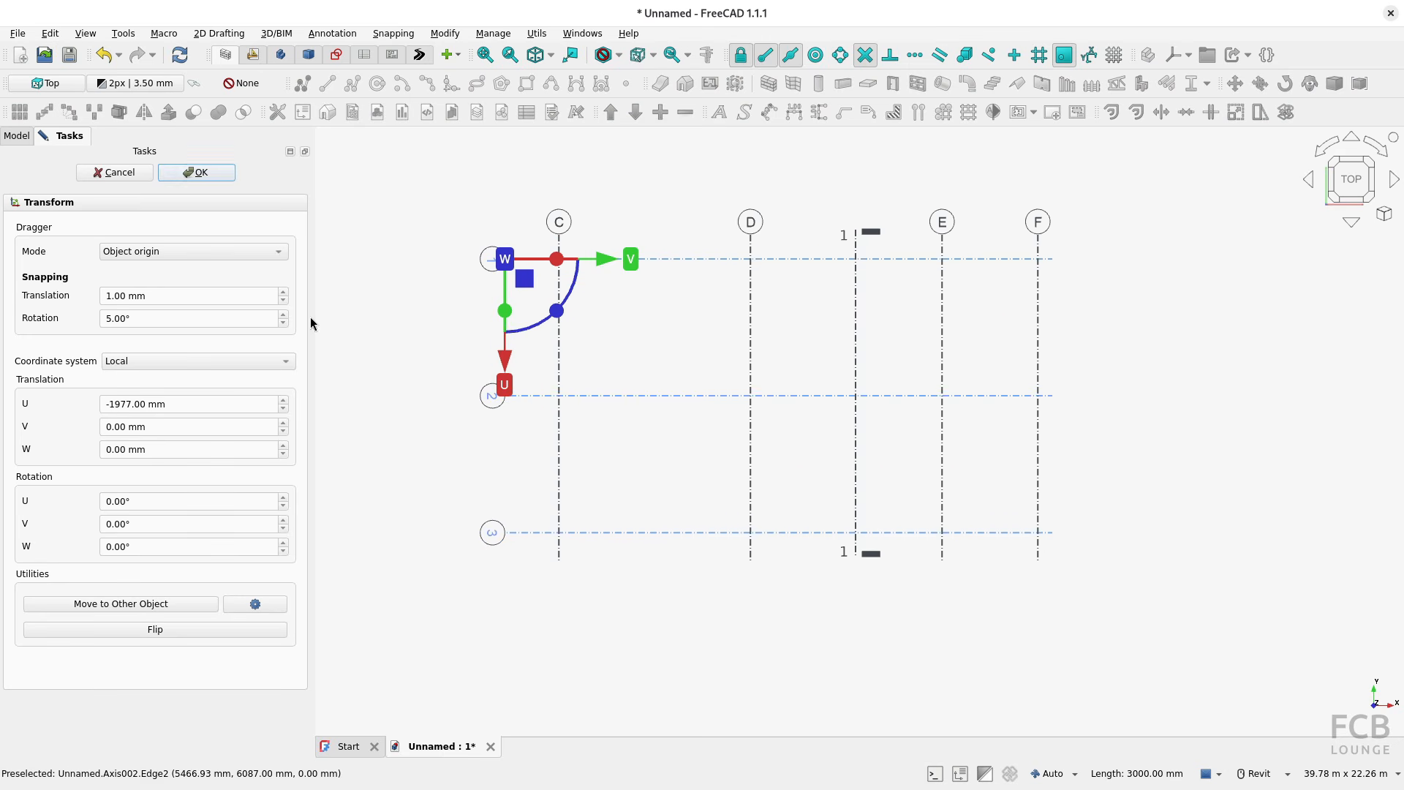
left_click(204, 174)
left_click(415, 353)
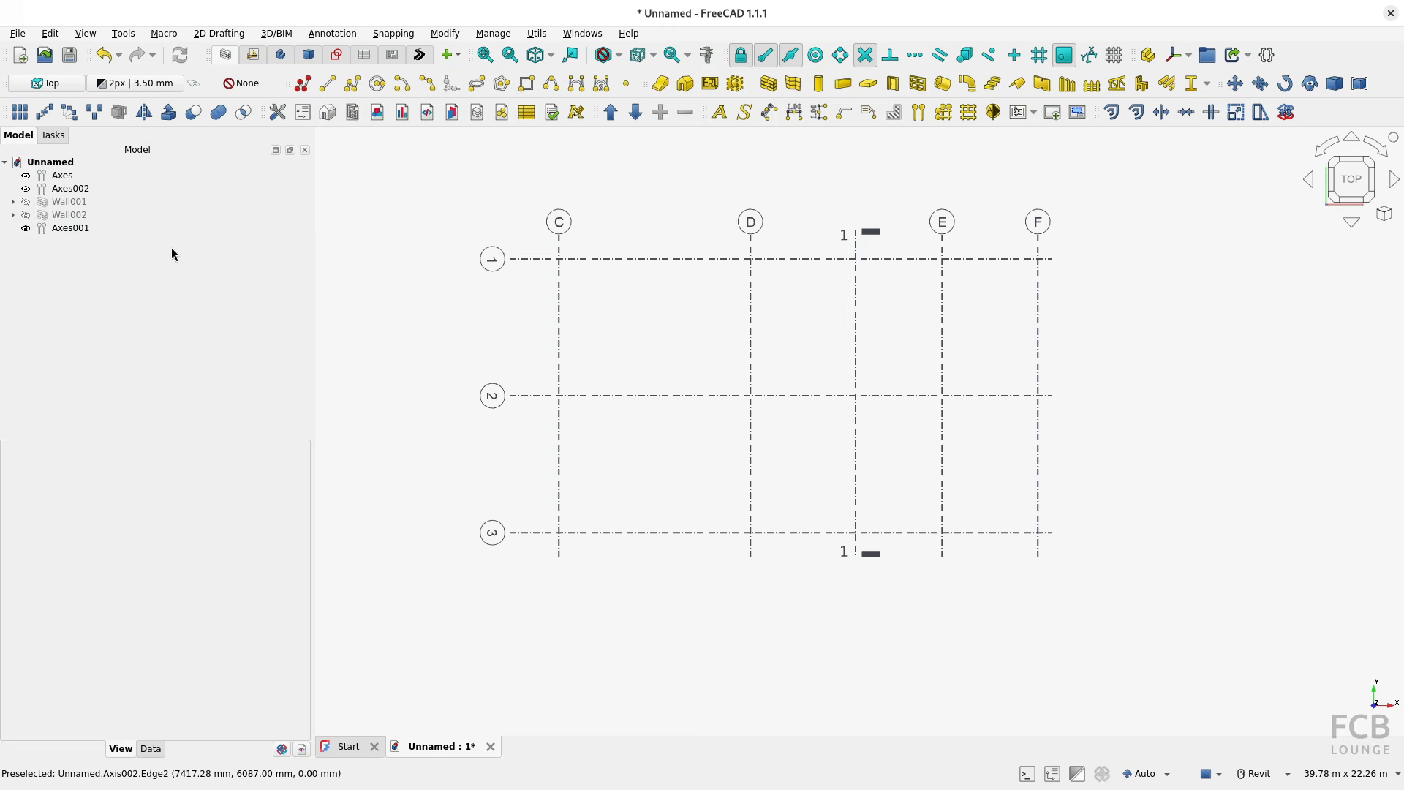
Step: Label axis 2 of the horizontal axis set "Main Grid Line"
double_click(91, 188)
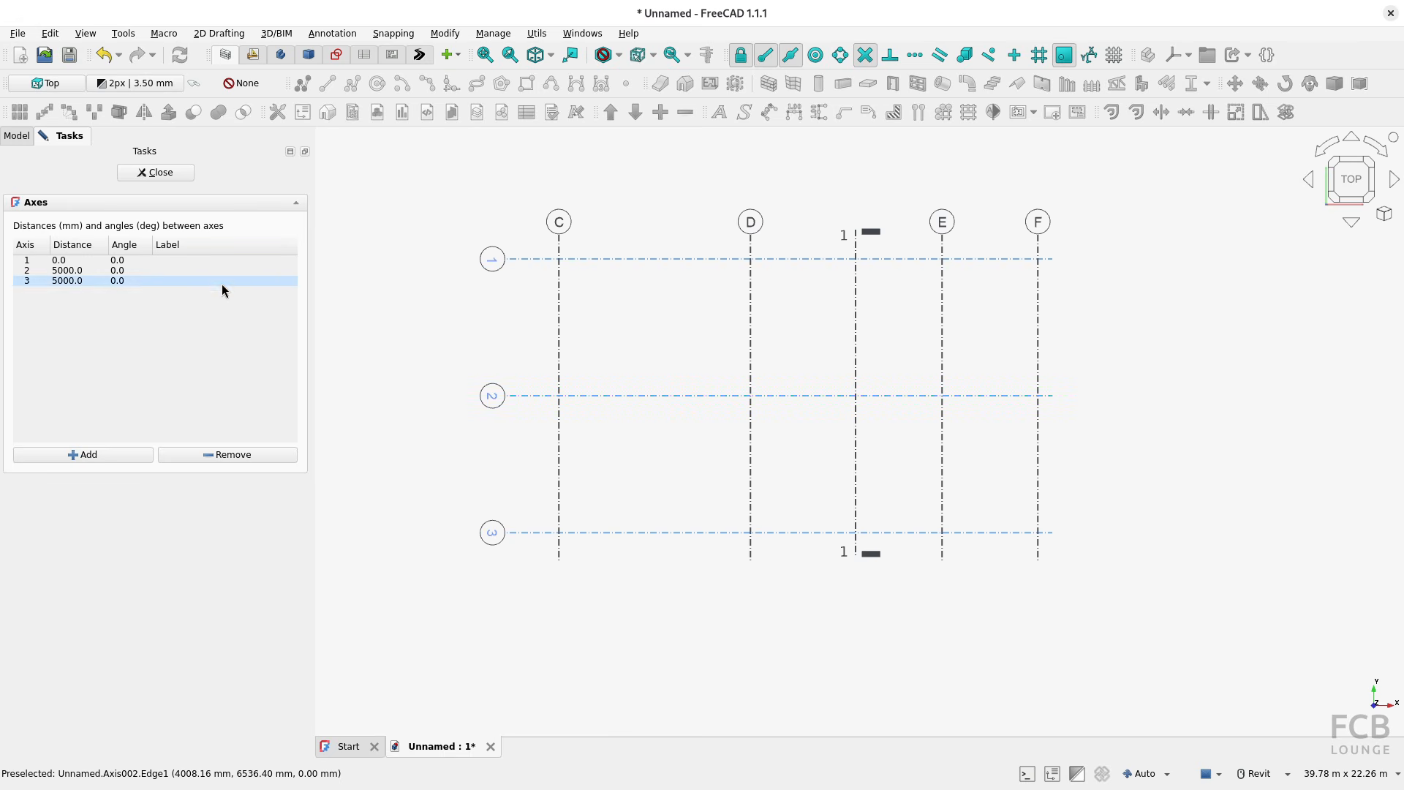
double_click(173, 269)
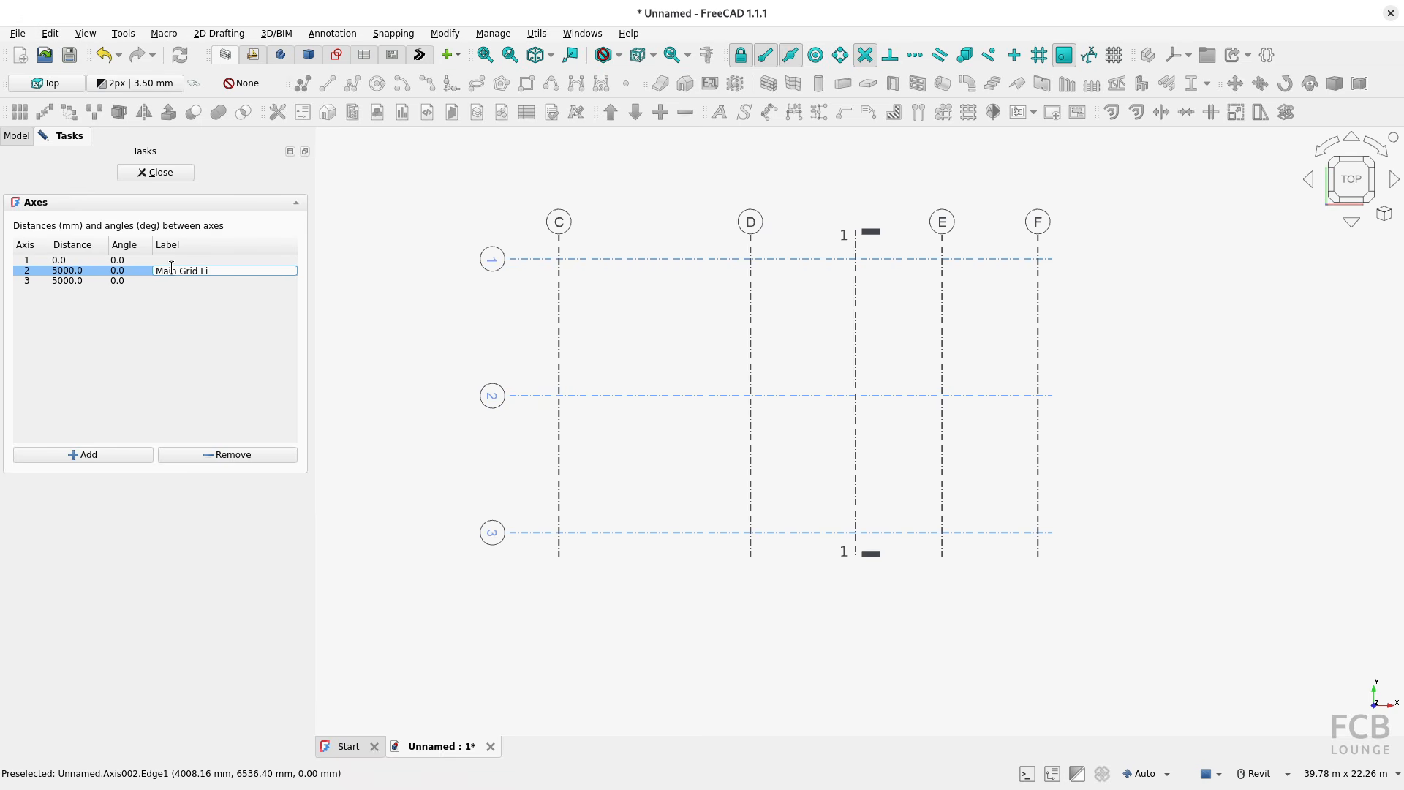
key("Return")
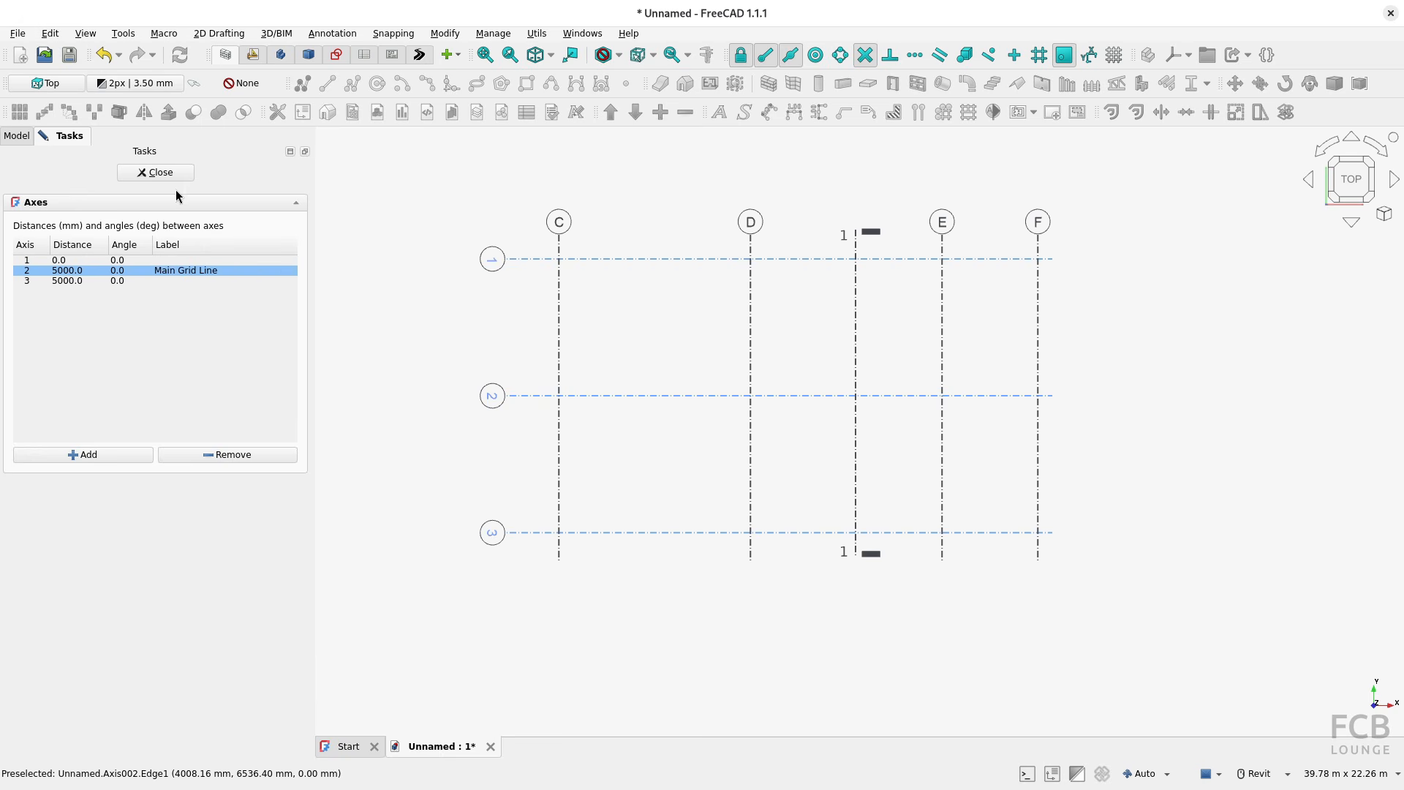
left_click(169, 171)
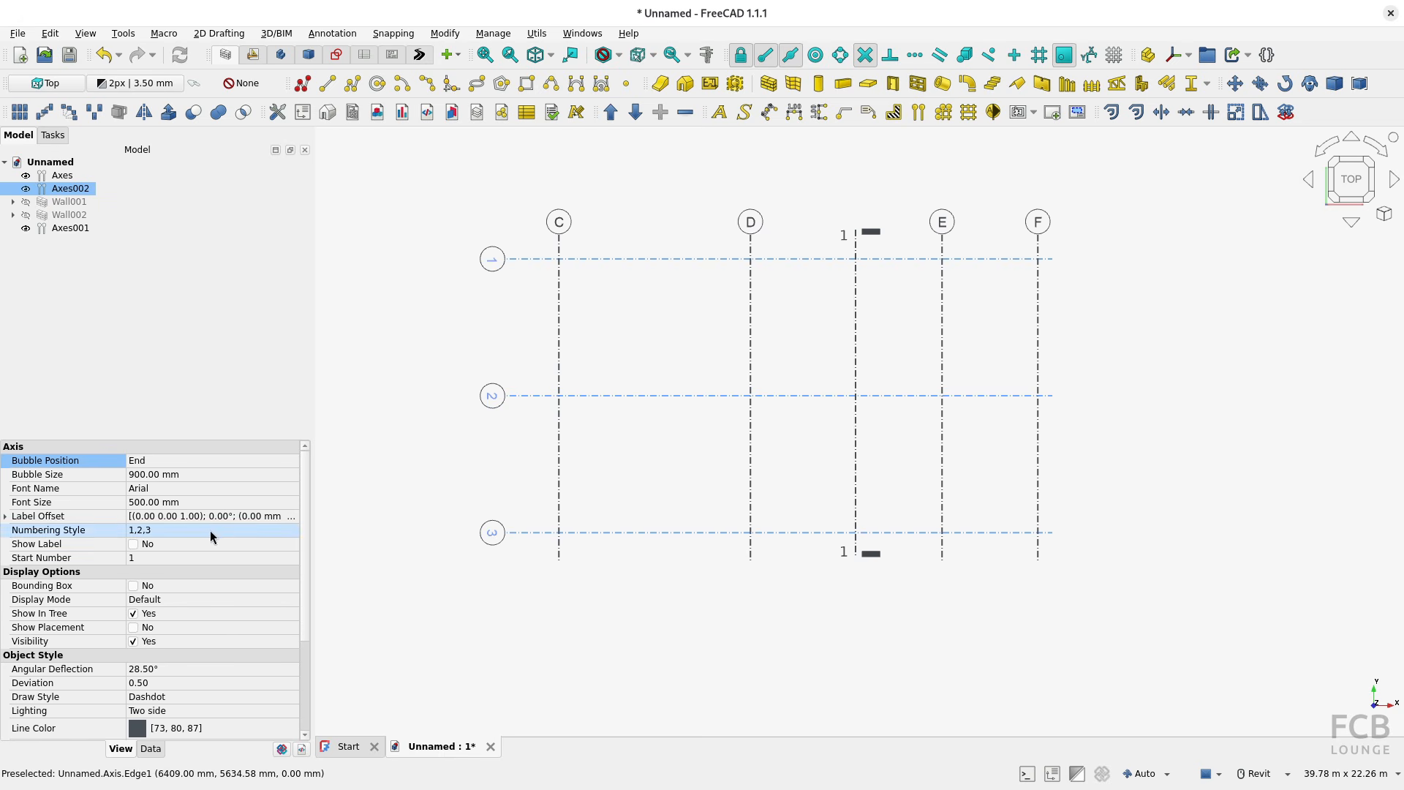
Step: Try displaying the labels of the horizontal axes, hide them again and clear the selection
left_click(120, 545)
left_click(132, 544)
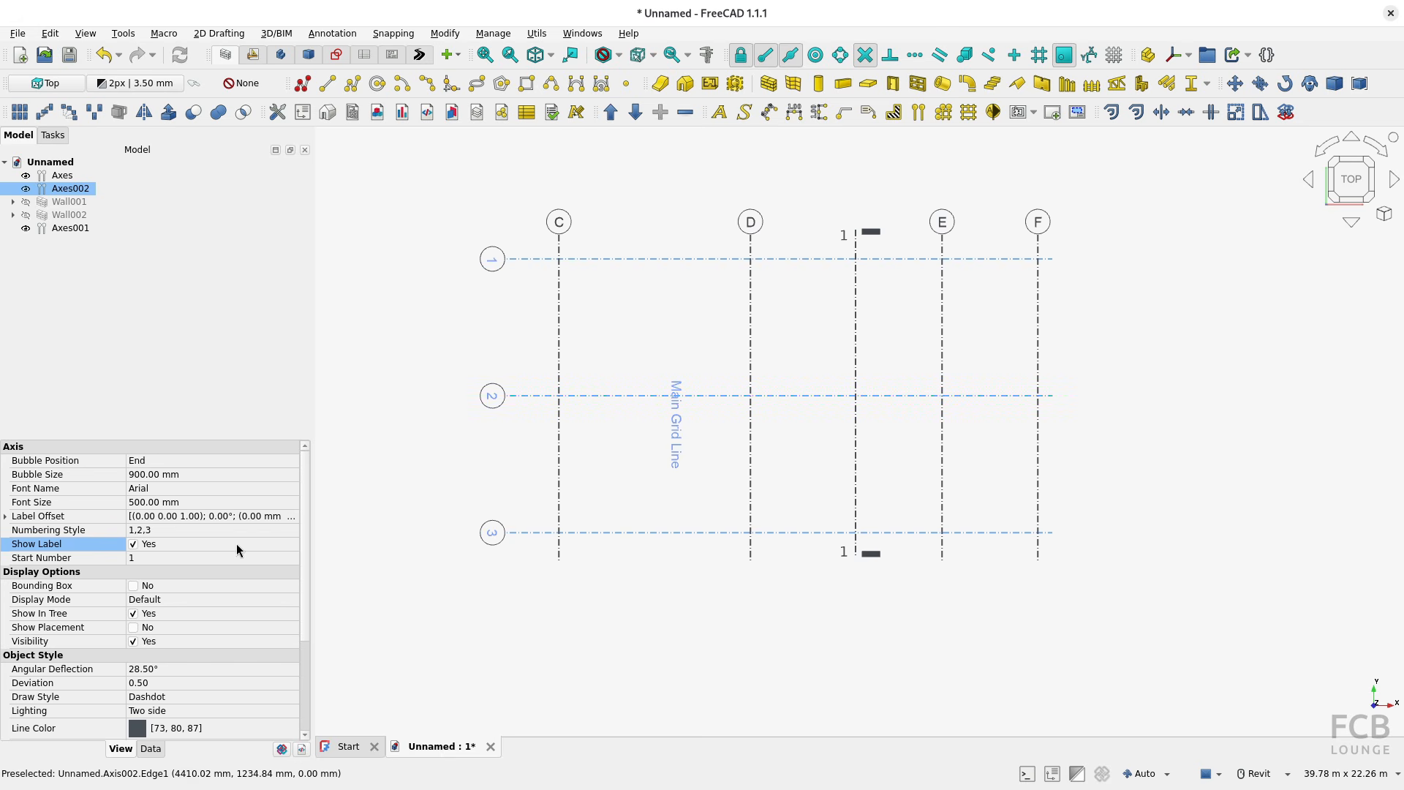
left_click(151, 545)
left_click(679, 633)
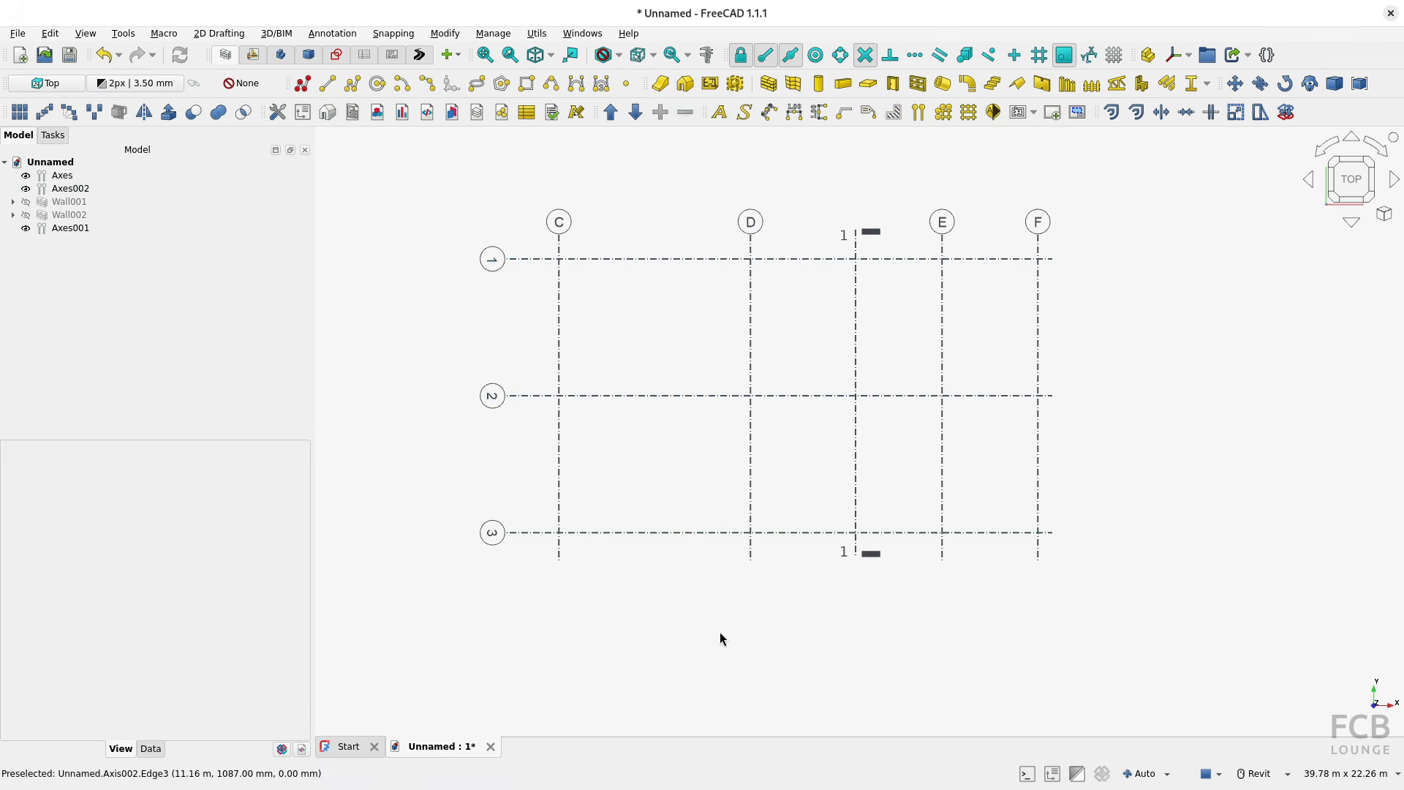
Step: Place five 300x300 Eurocode timber columns, 3000 mm high, along horizontal axis 1 where it crosses axes C, D, the section-style axis, E and F
middle_click_drag(737, 630, 931, 421, "shift")
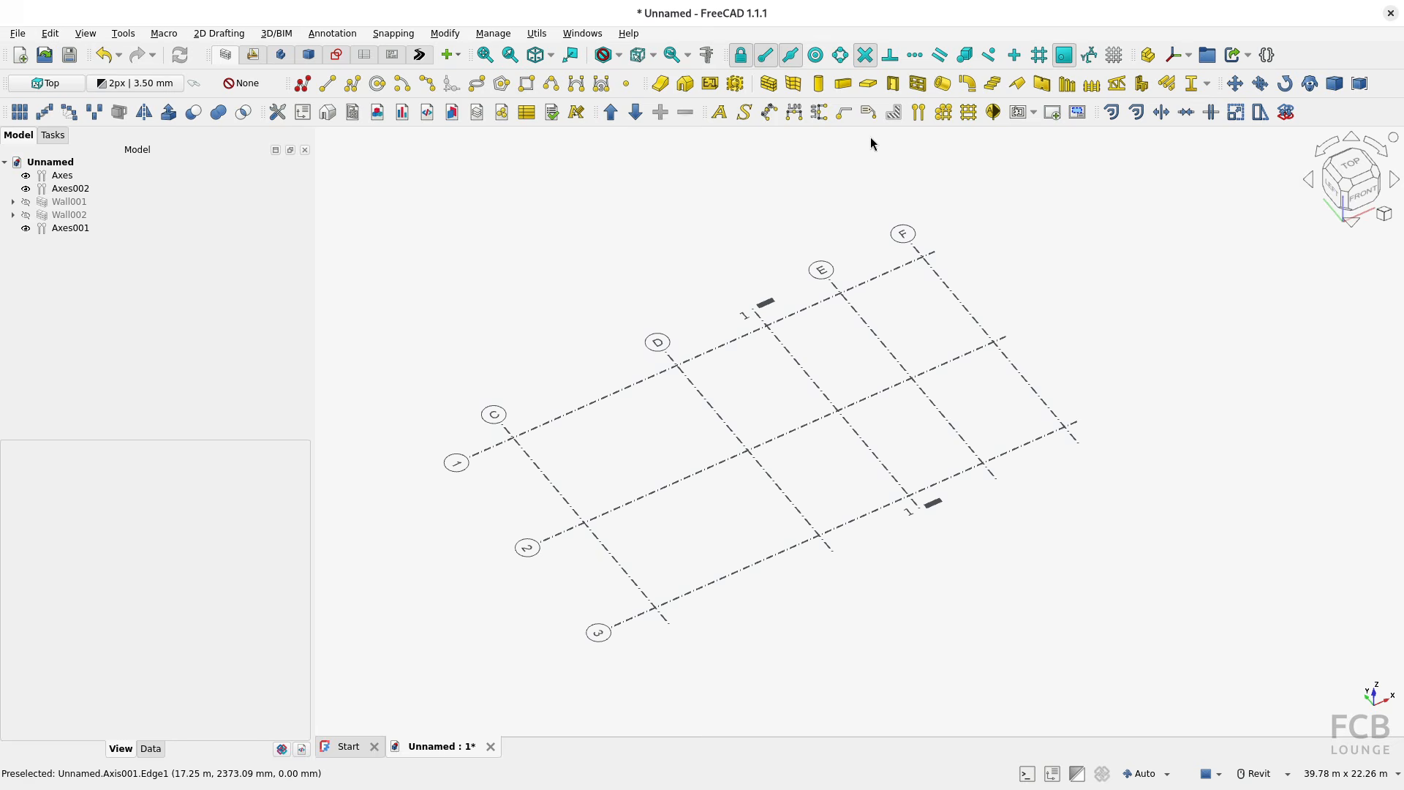
left_click(819, 83)
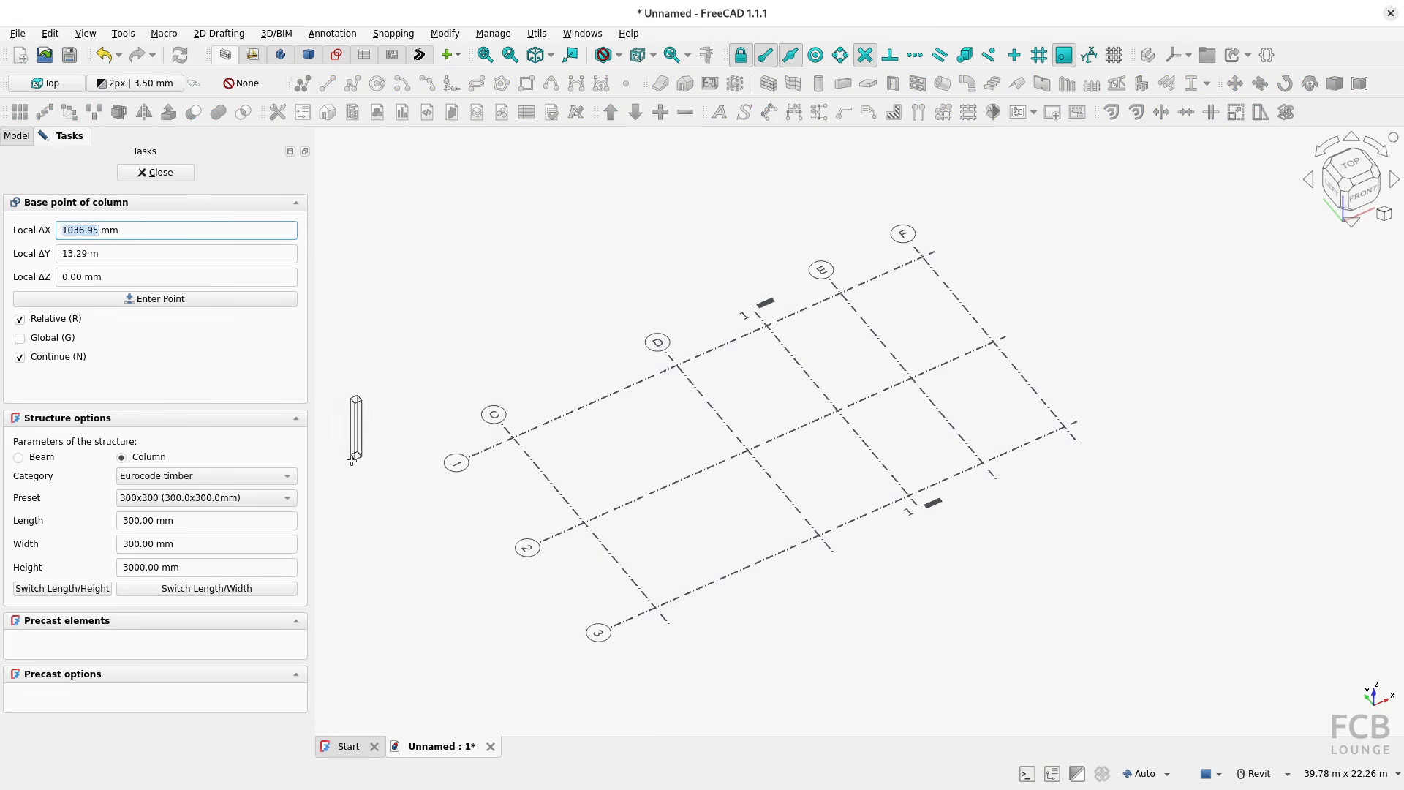
left_click(515, 437)
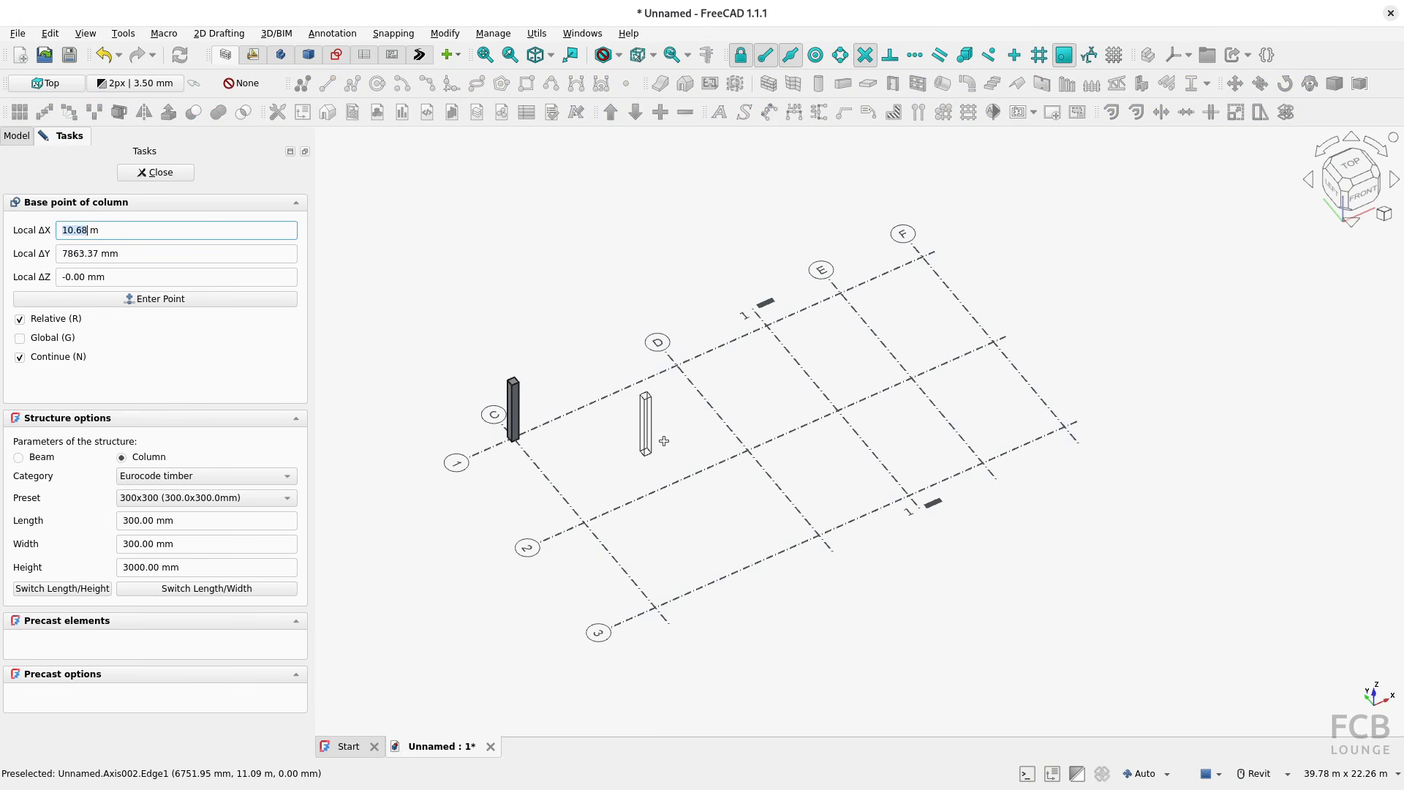
left_click(677, 366)
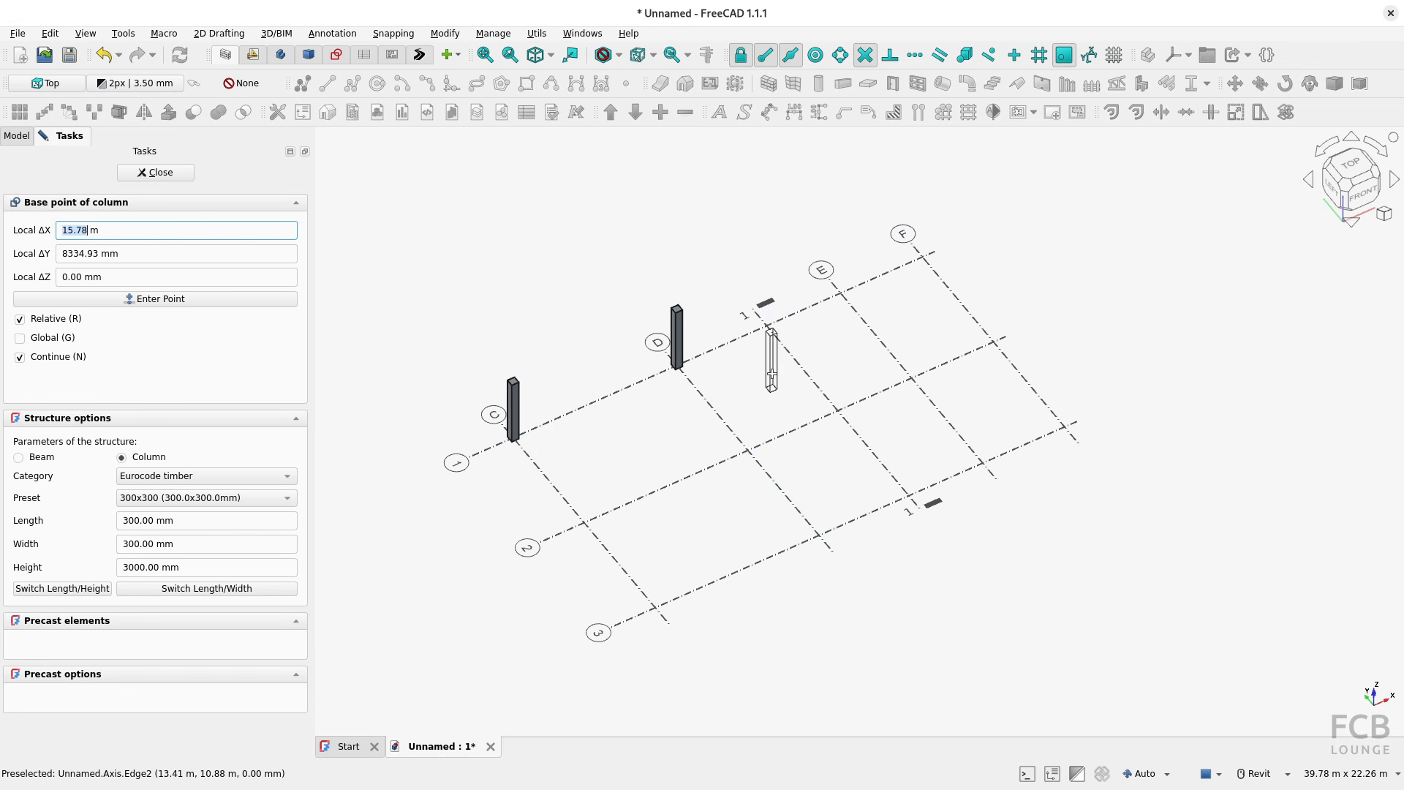
left_click(767, 327)
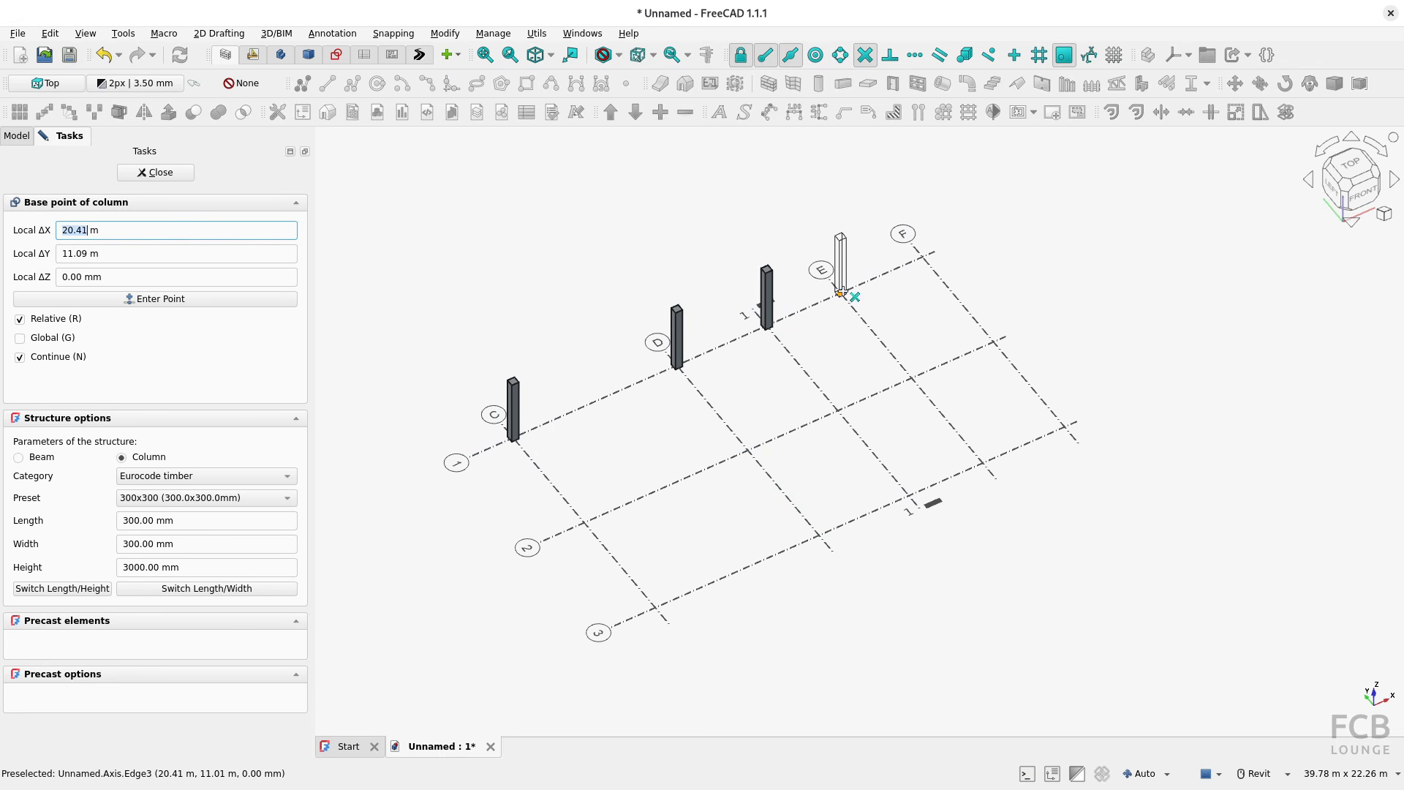
left_click(841, 294)
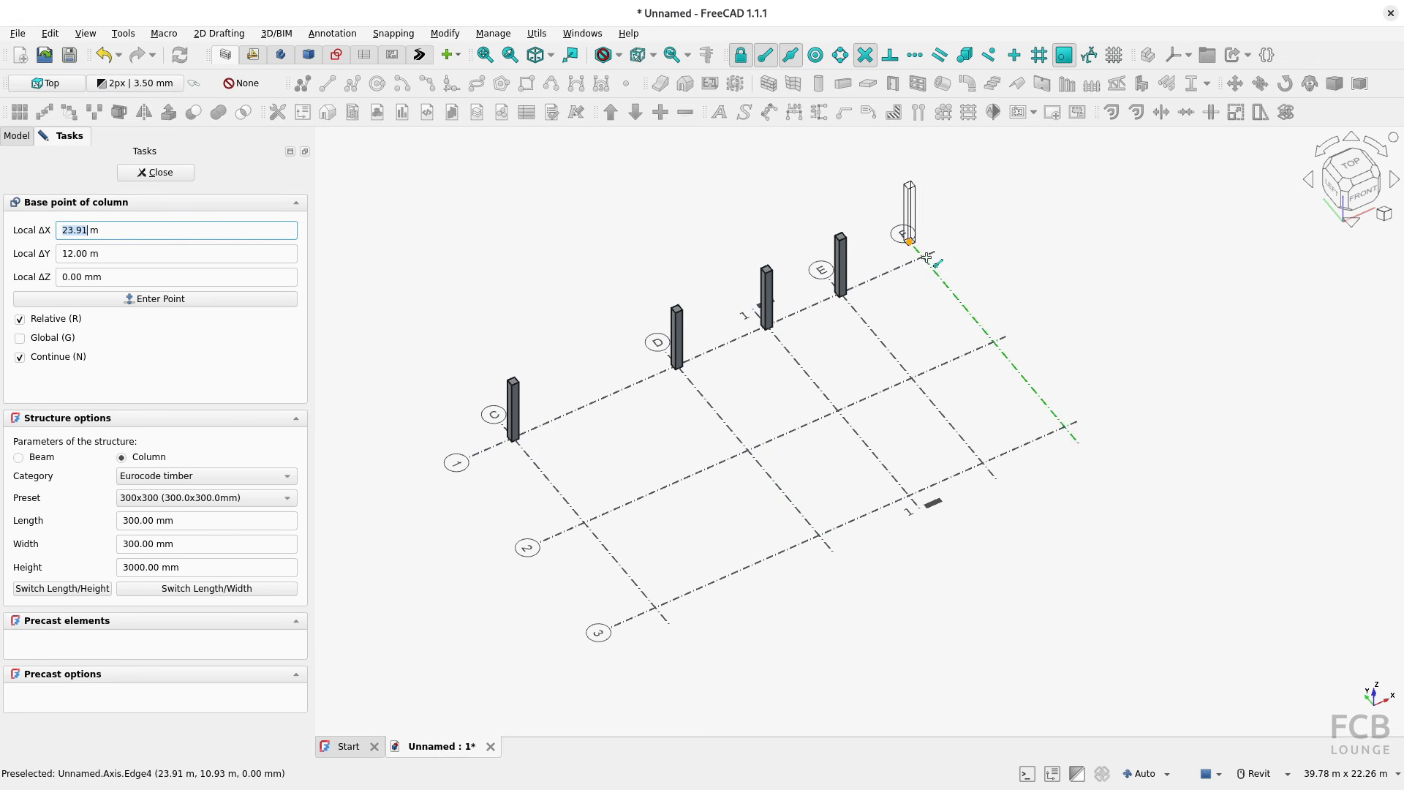
left_click(924, 257)
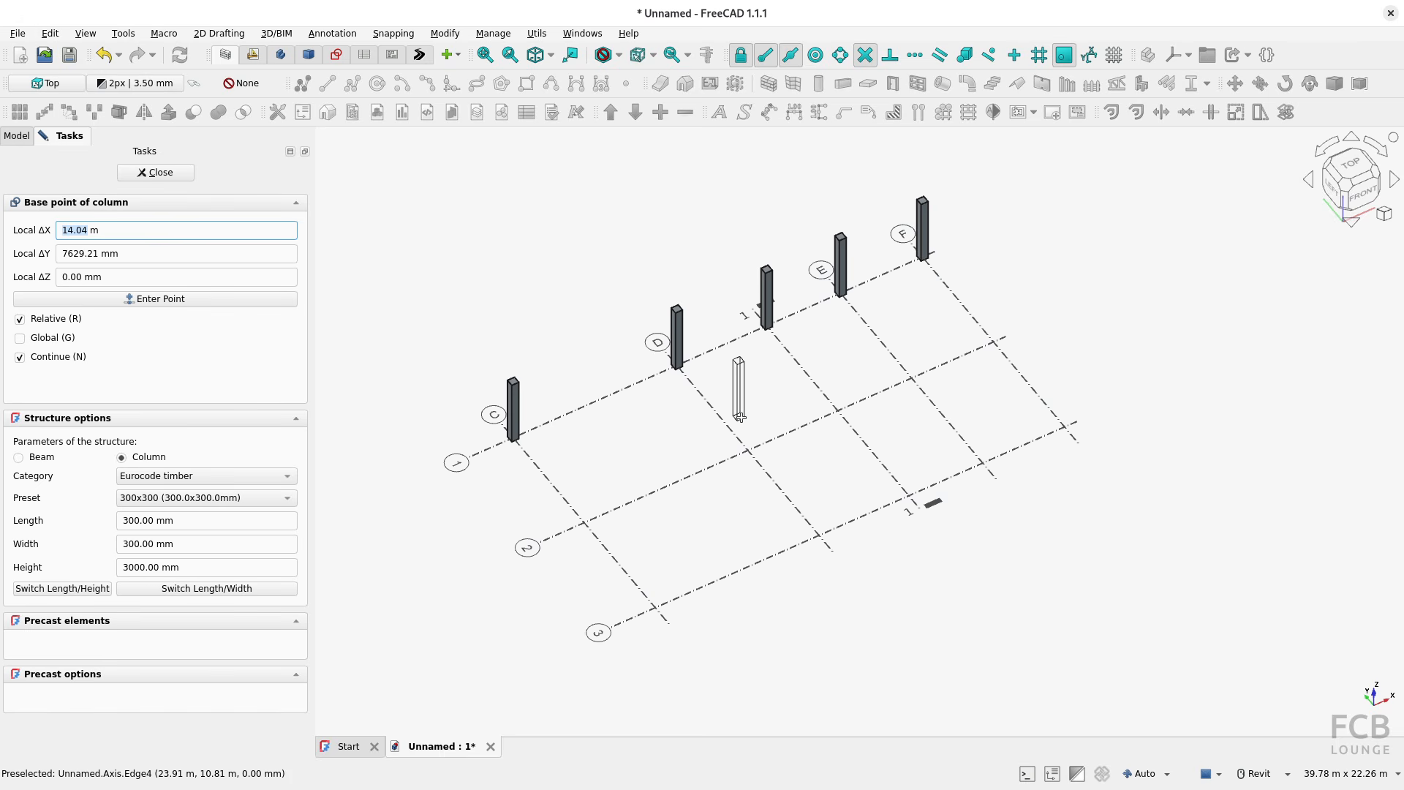
left_click(156, 172)
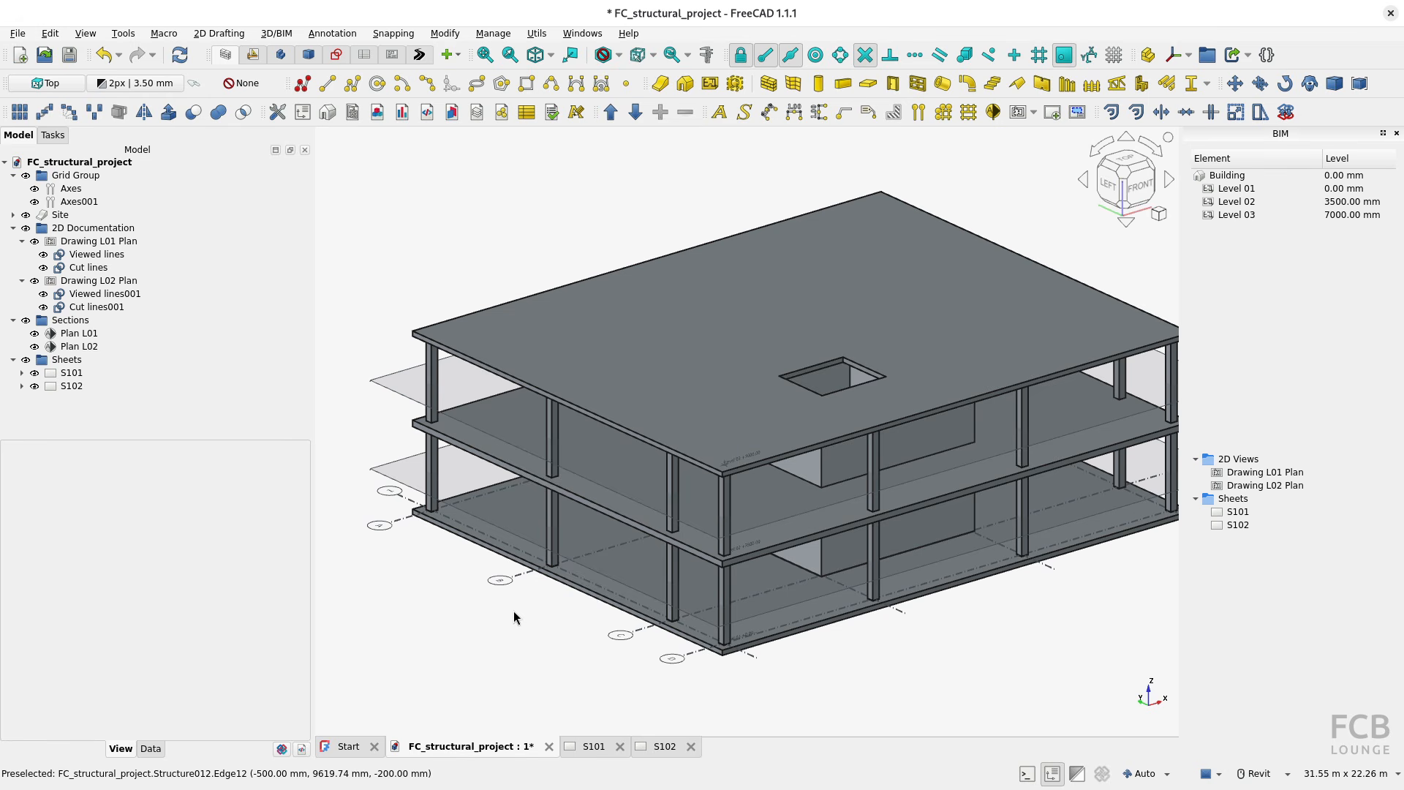
Step: In the FC_structural_project document, examine the grid bubbles in the model, then the plan views on sheets S101 and S102
left_click(508, 583)
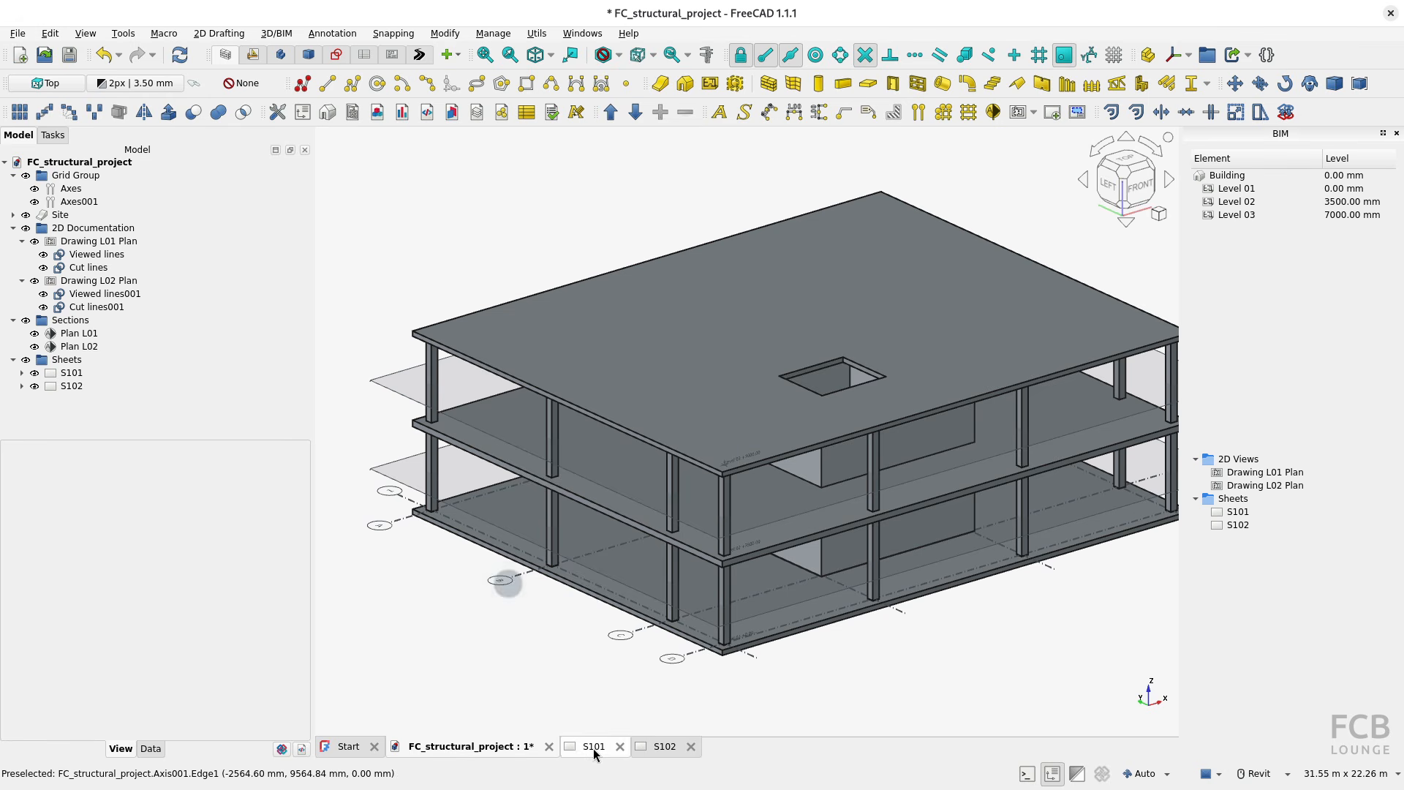
left_click(593, 746)
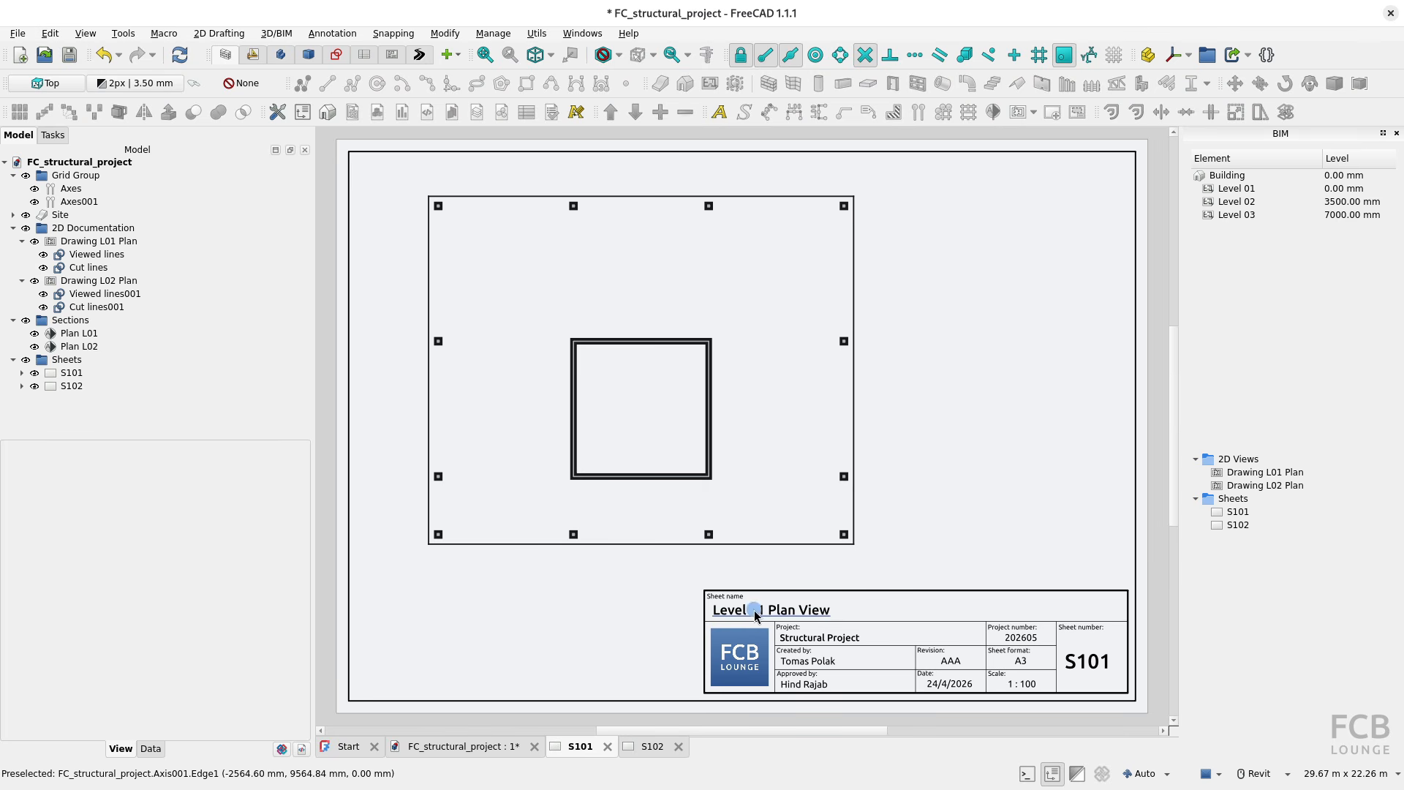
left_click(652, 746)
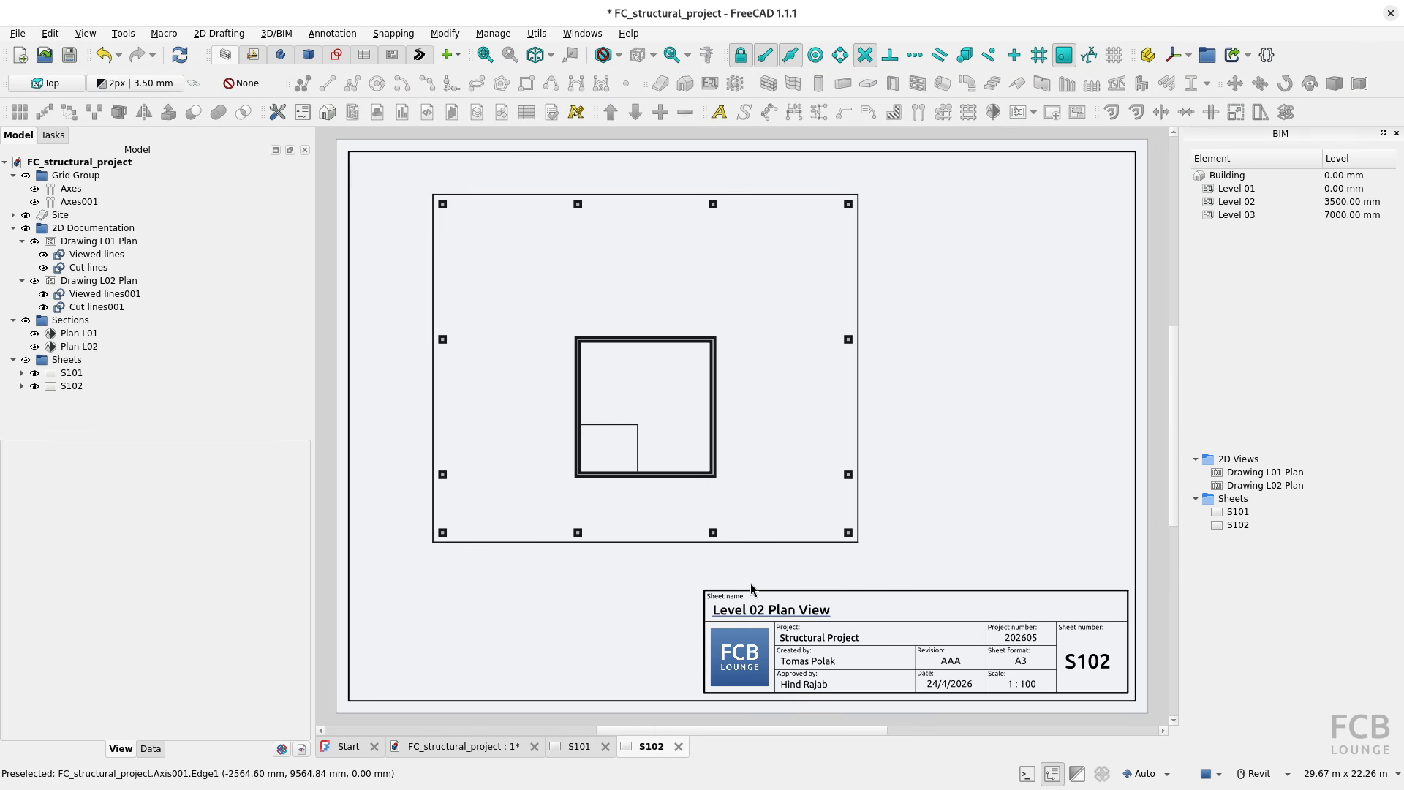
left_click(769, 611)
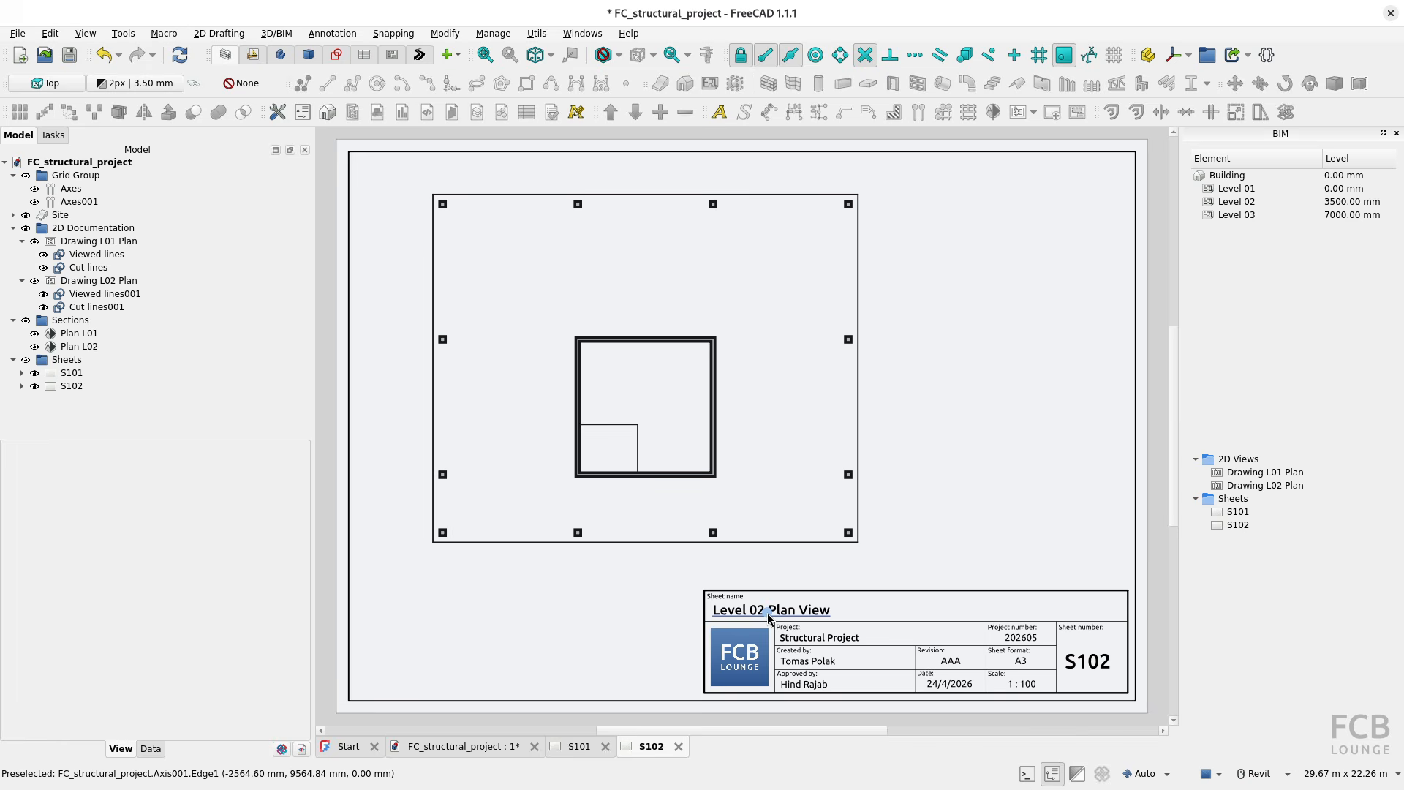
Step: Hide the Site and the Plan L02 section plane in the structural project's 3D model
left_click(473, 748)
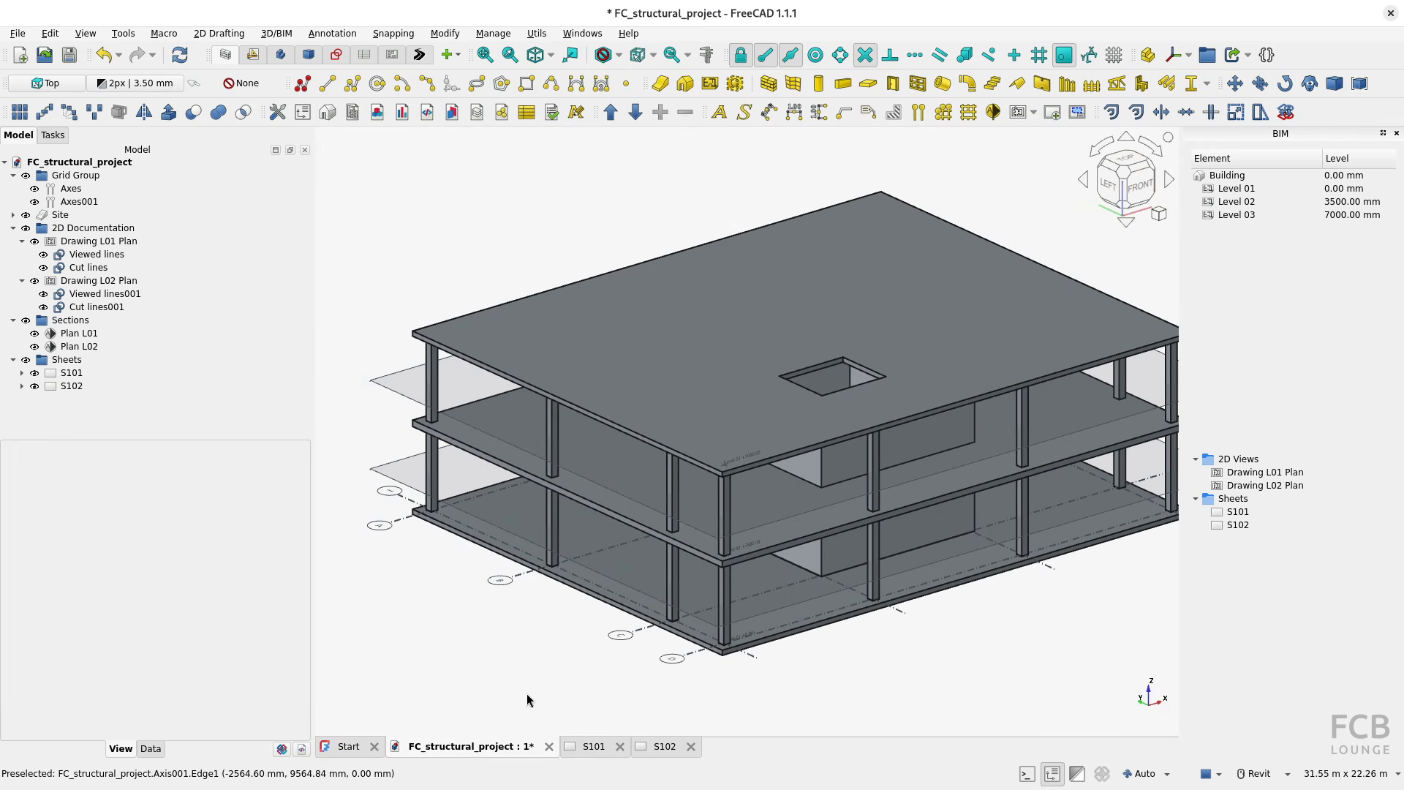
left_click(26, 216)
middle_click_drag(528, 467, 526, 555, "shift")
scroll(693, 397, "down", 1)
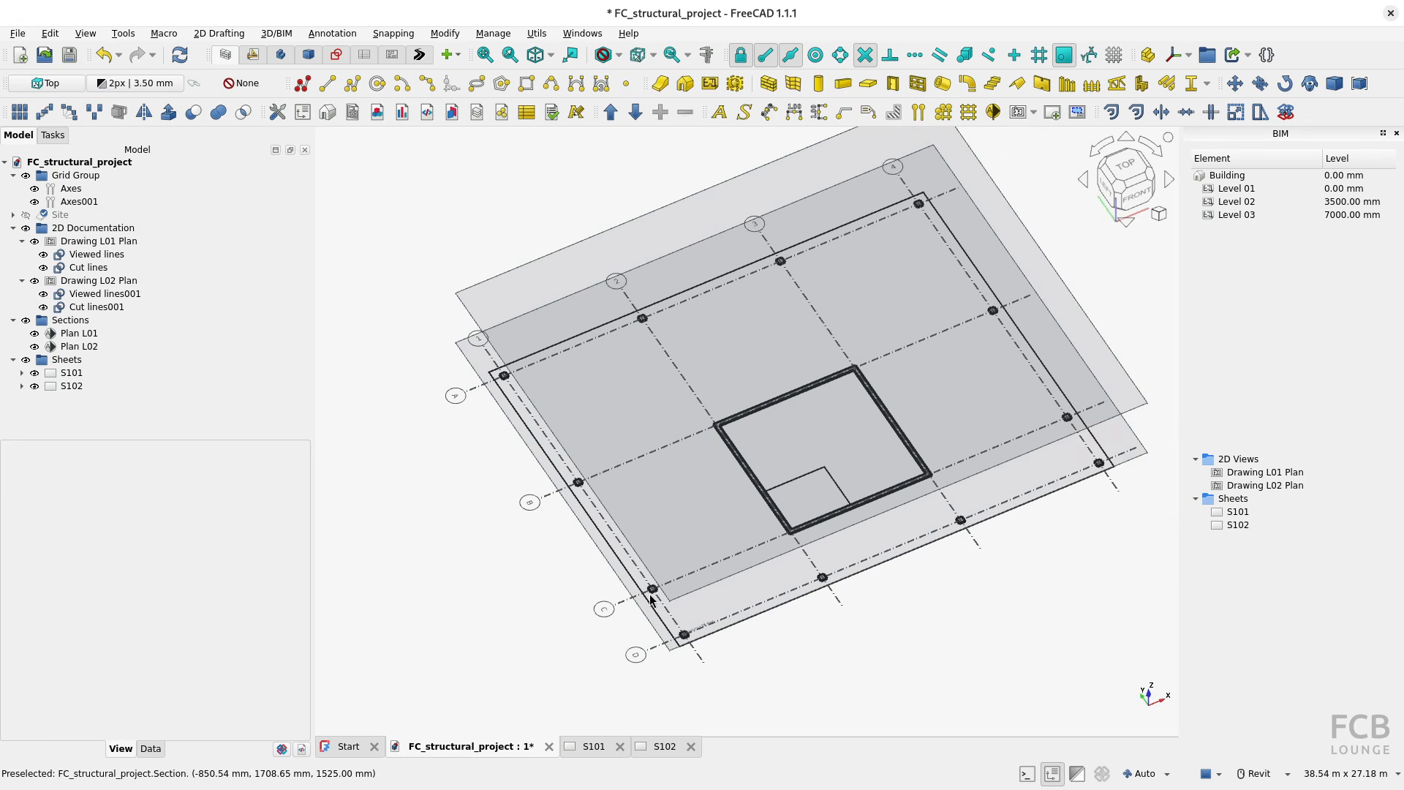
left_click(591, 746)
left_click(496, 741)
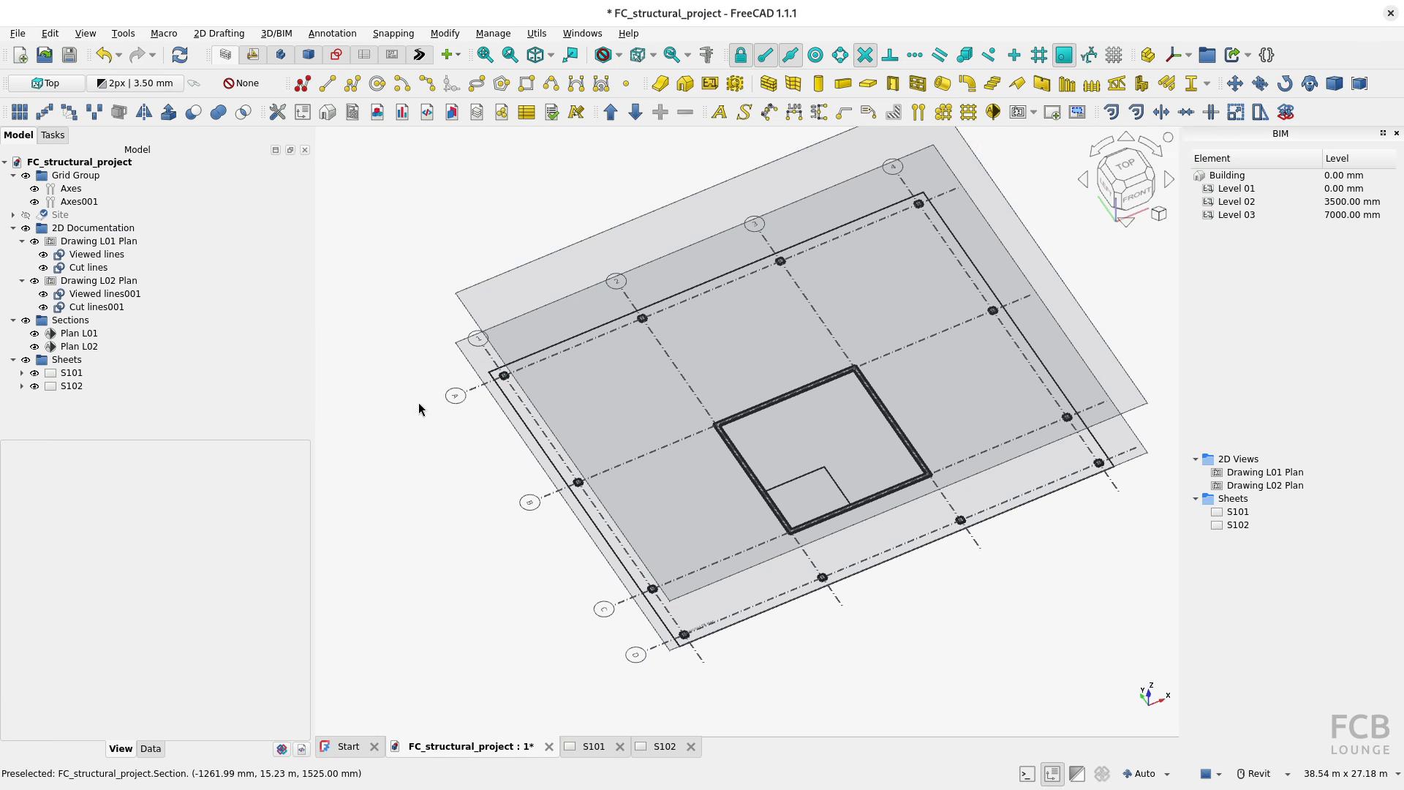
left_click(35, 345)
middle_click_drag(464, 463, 503, 432, "shift")
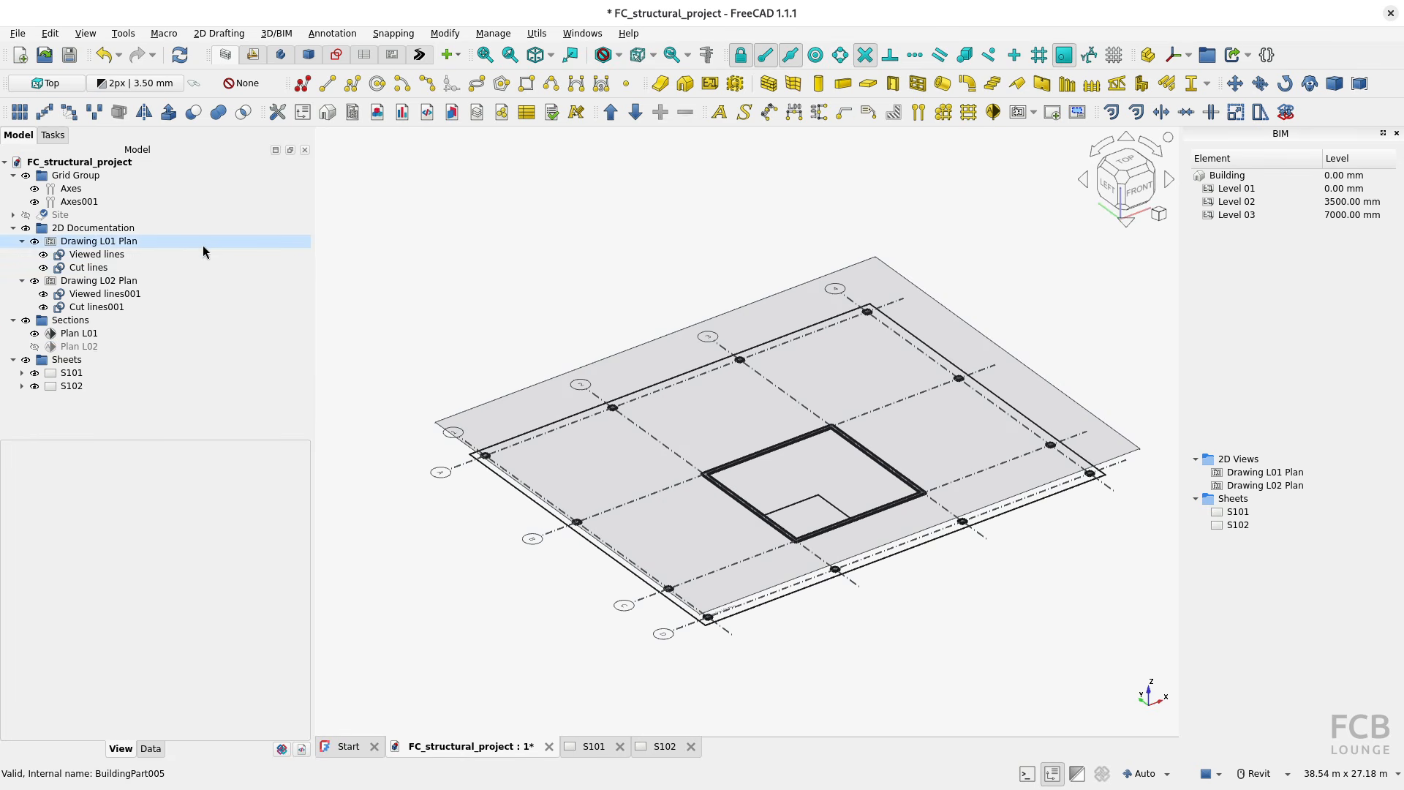
Step: Display only Level 01 of the building in the model and view its plan on sheet S101
left_click(13, 215)
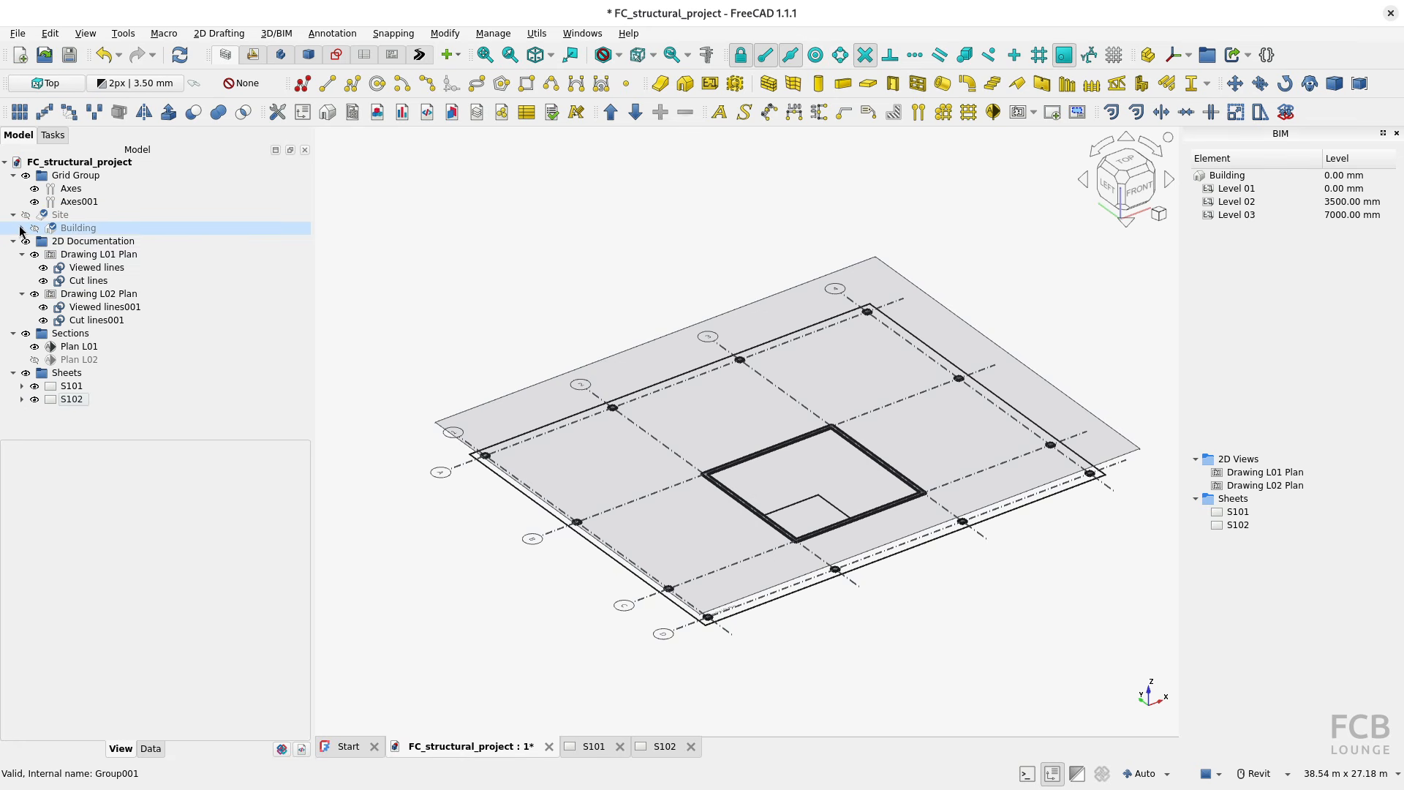
left_click(22, 229)
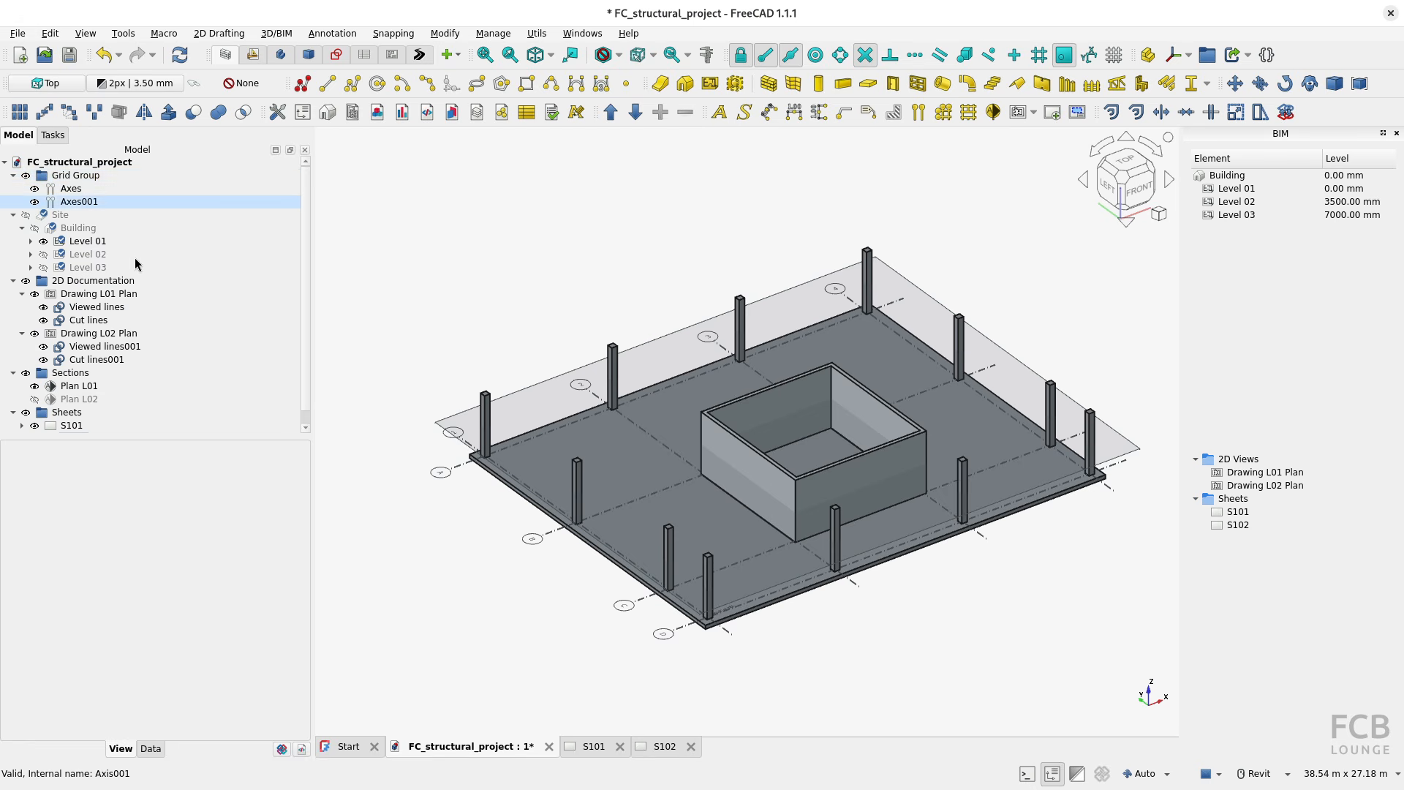
left_click(592, 746)
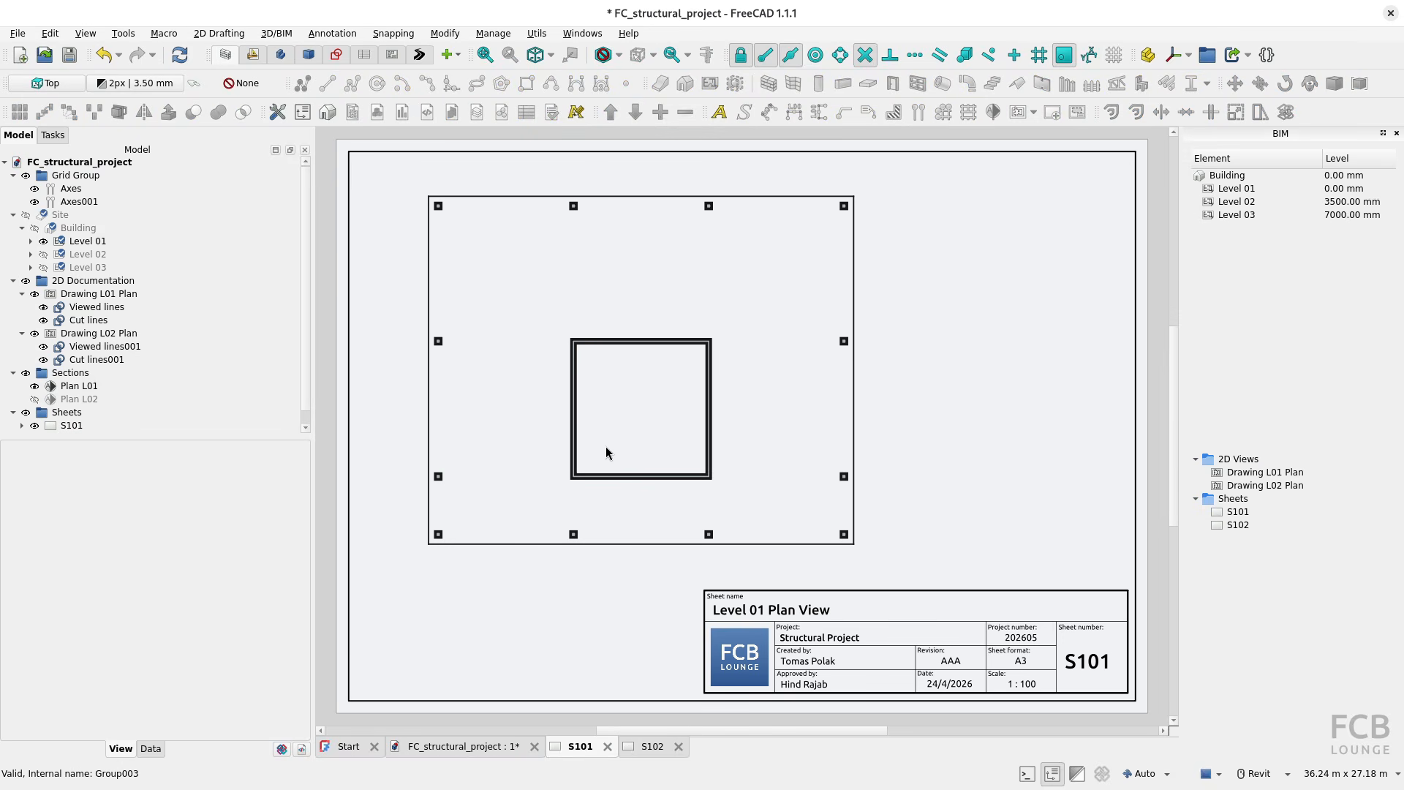
Step: Try adding the Grid Group to the objects seen by the Plan L01 section plane and check sheet S101
left_click(493, 745)
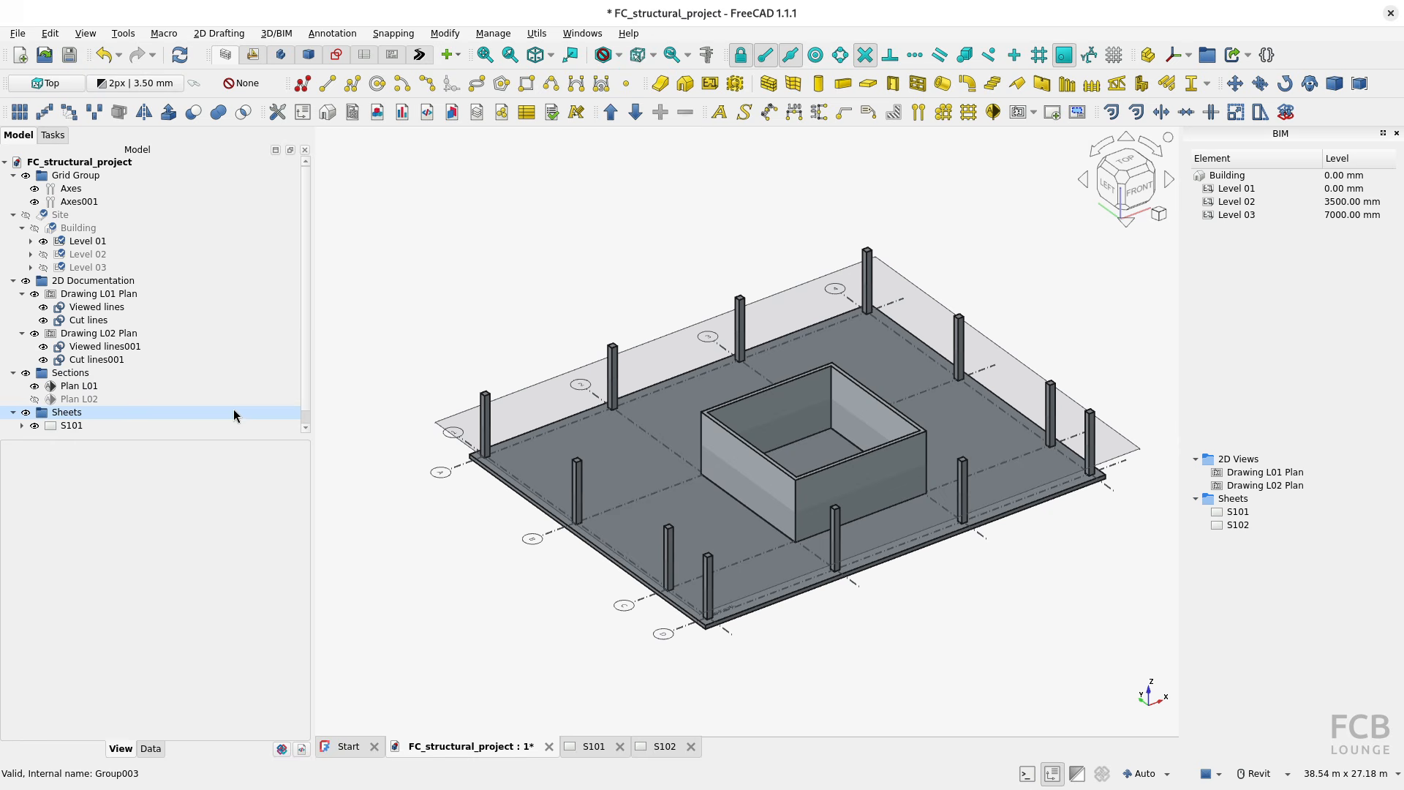
double_click(75, 388)
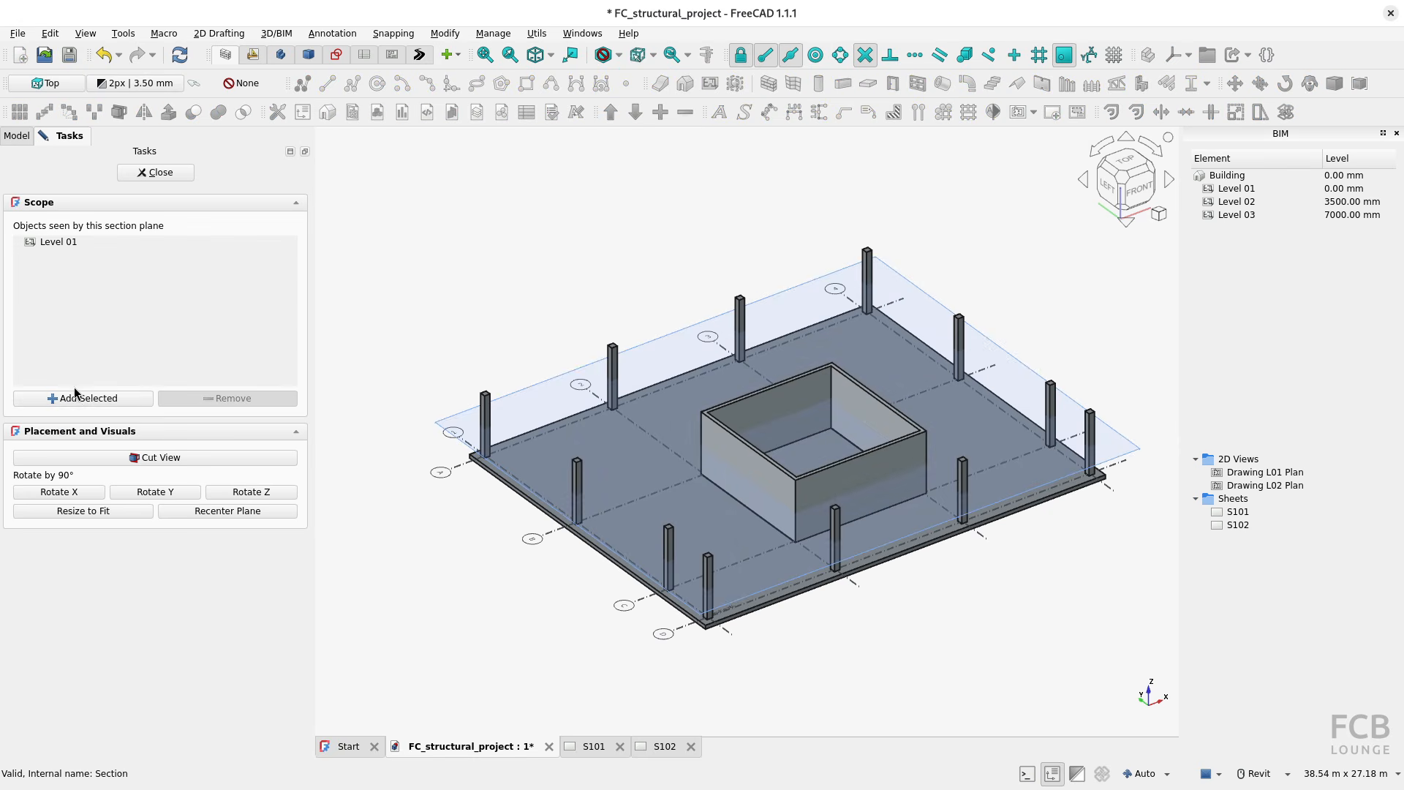
left_click(16, 135)
left_click(75, 177)
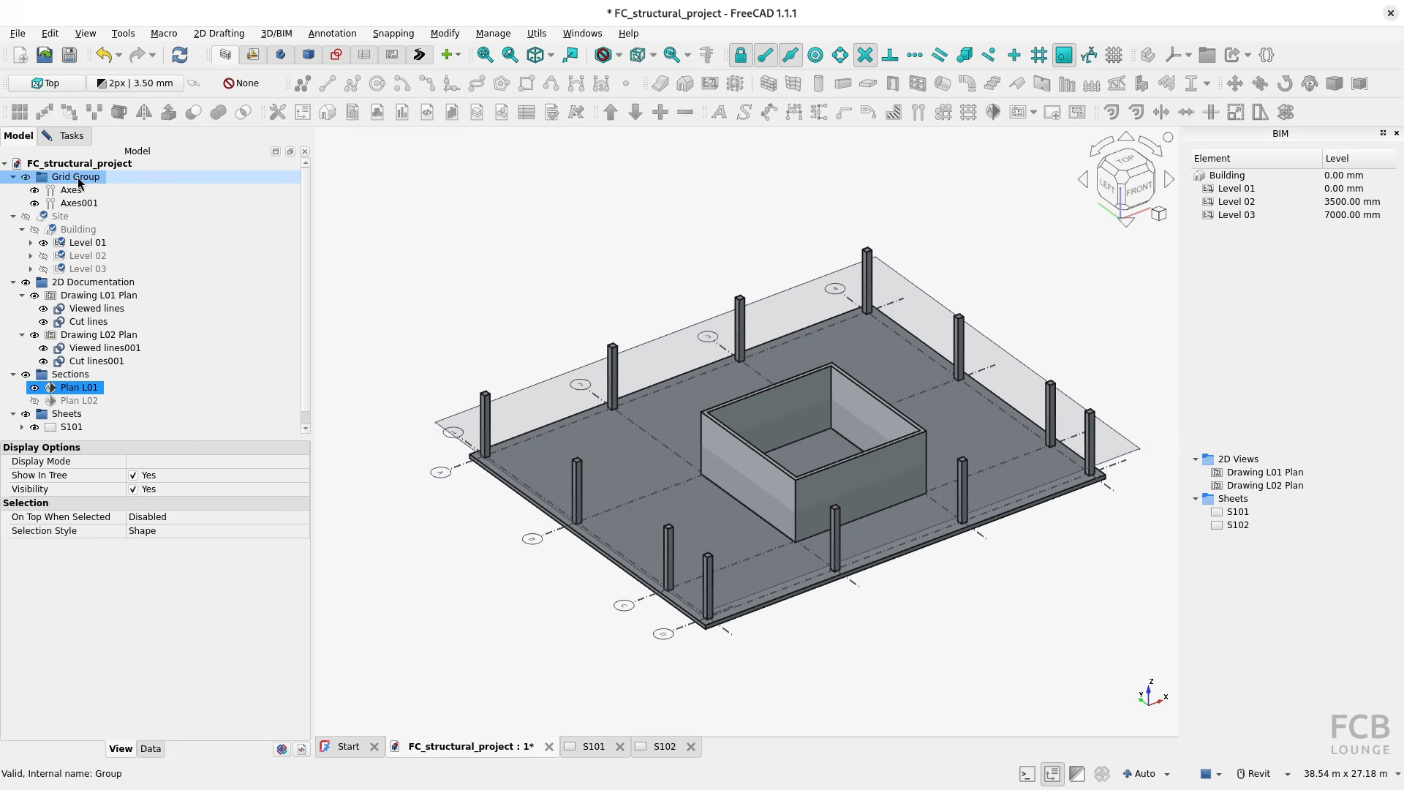
left_click(71, 136)
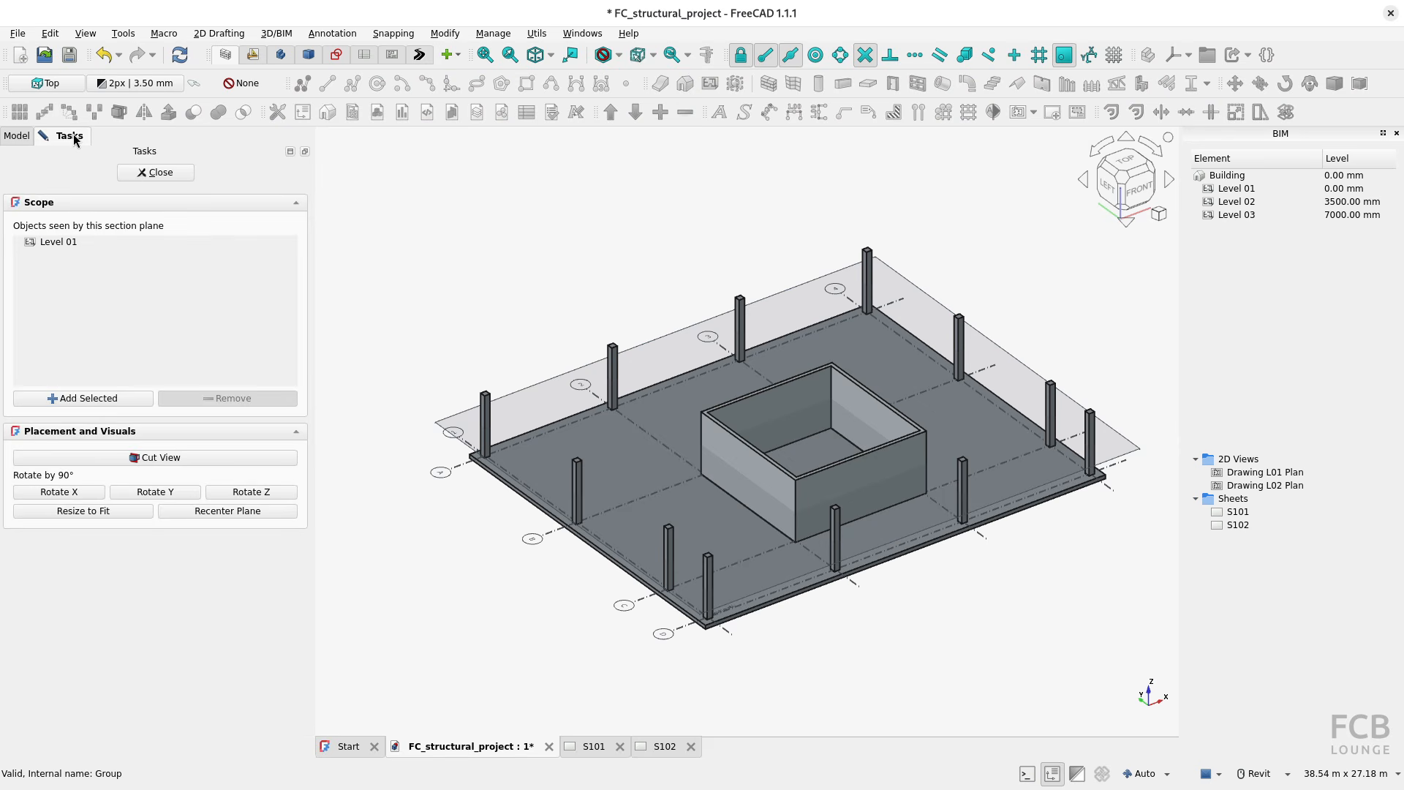
left_click(87, 399)
left_click(155, 173)
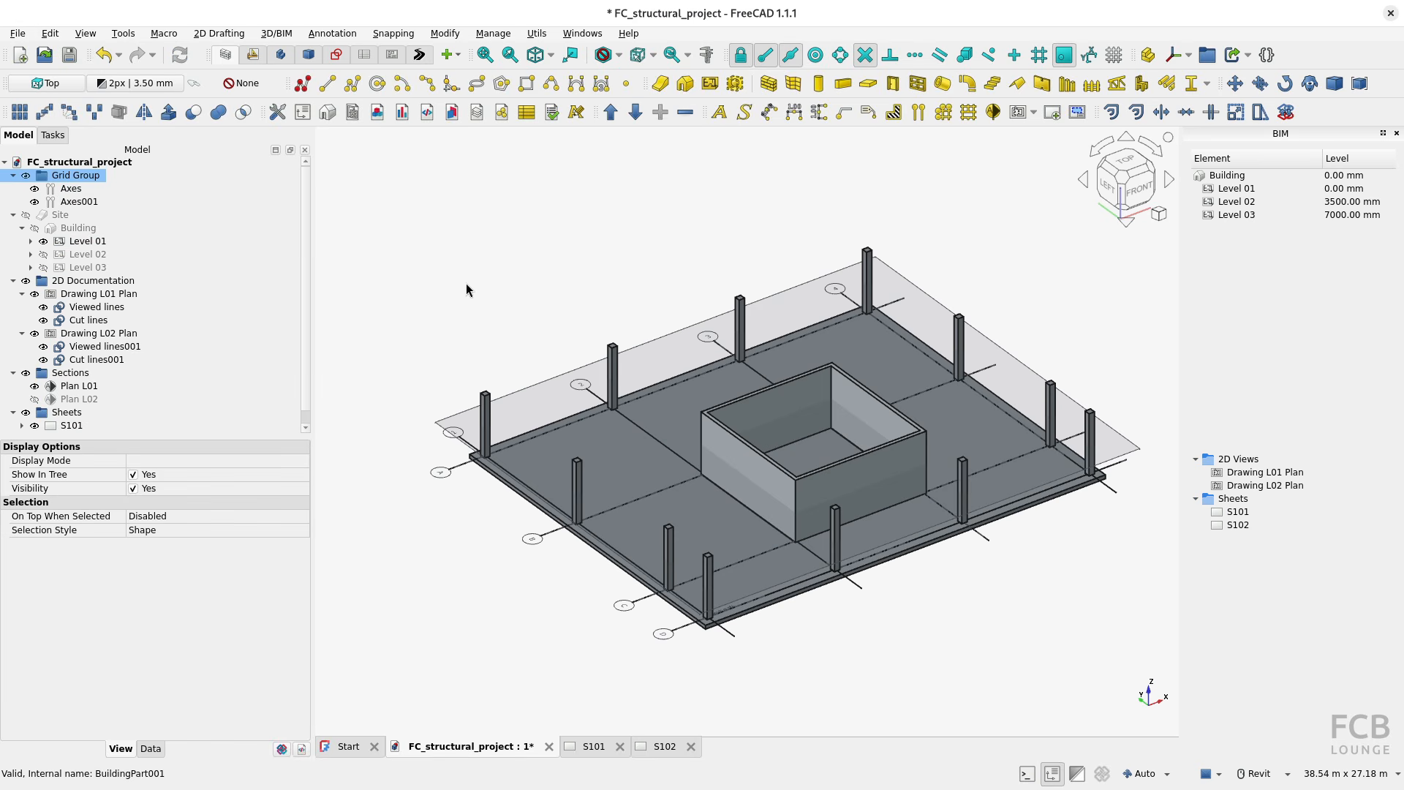
left_click(592, 746)
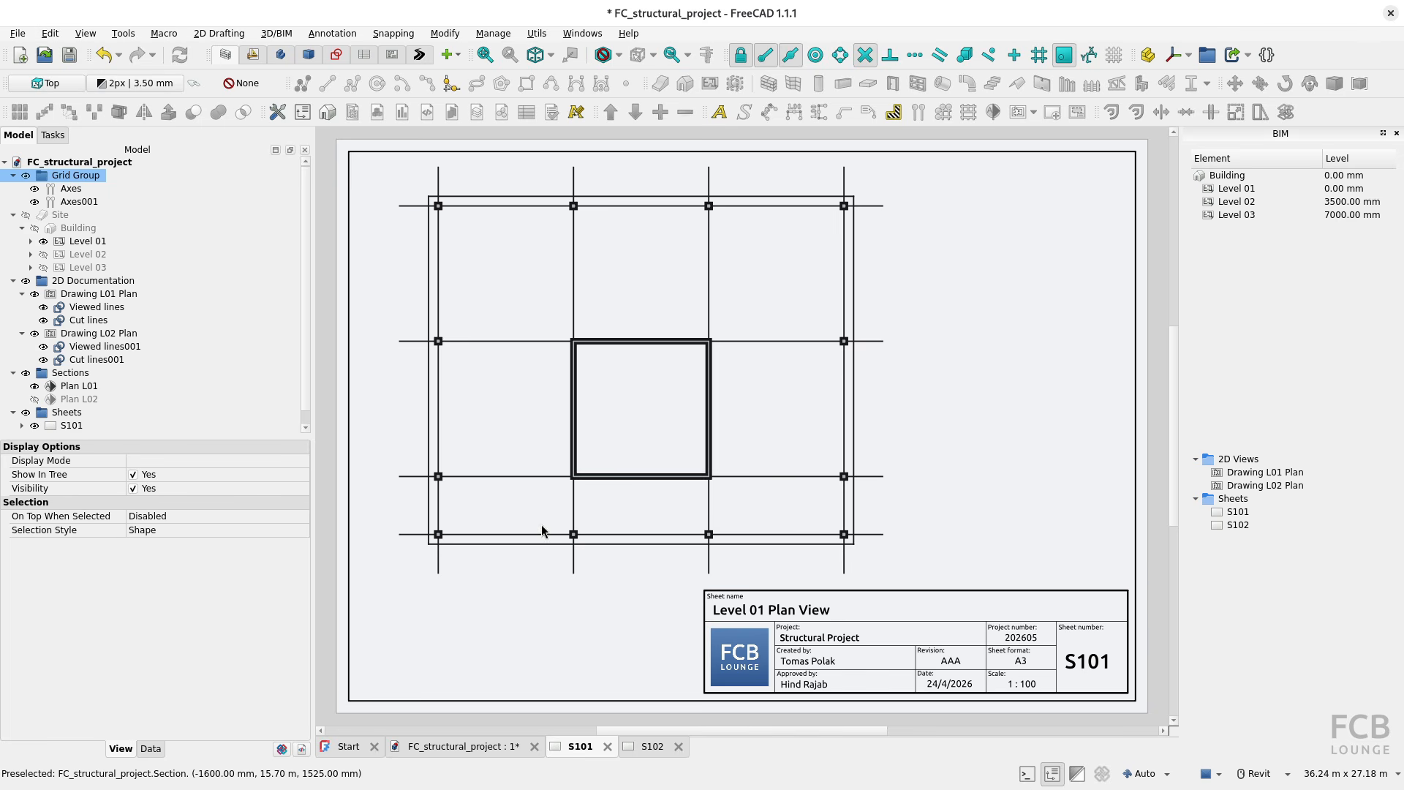
Step: Remove the Grid Group from the objects seen by the Plan L01 section plane and recheck sheet S101
left_click(458, 745)
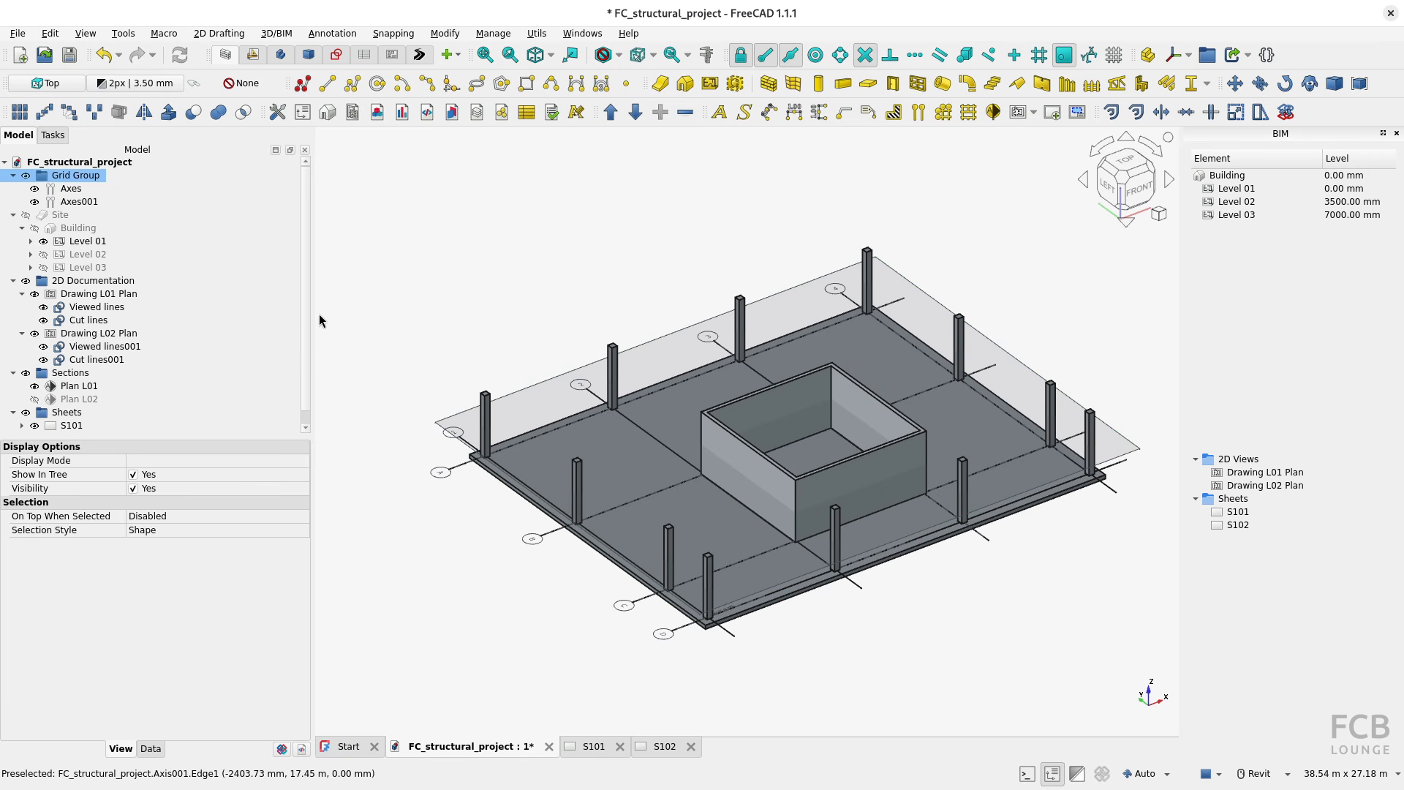
double_click(79, 387)
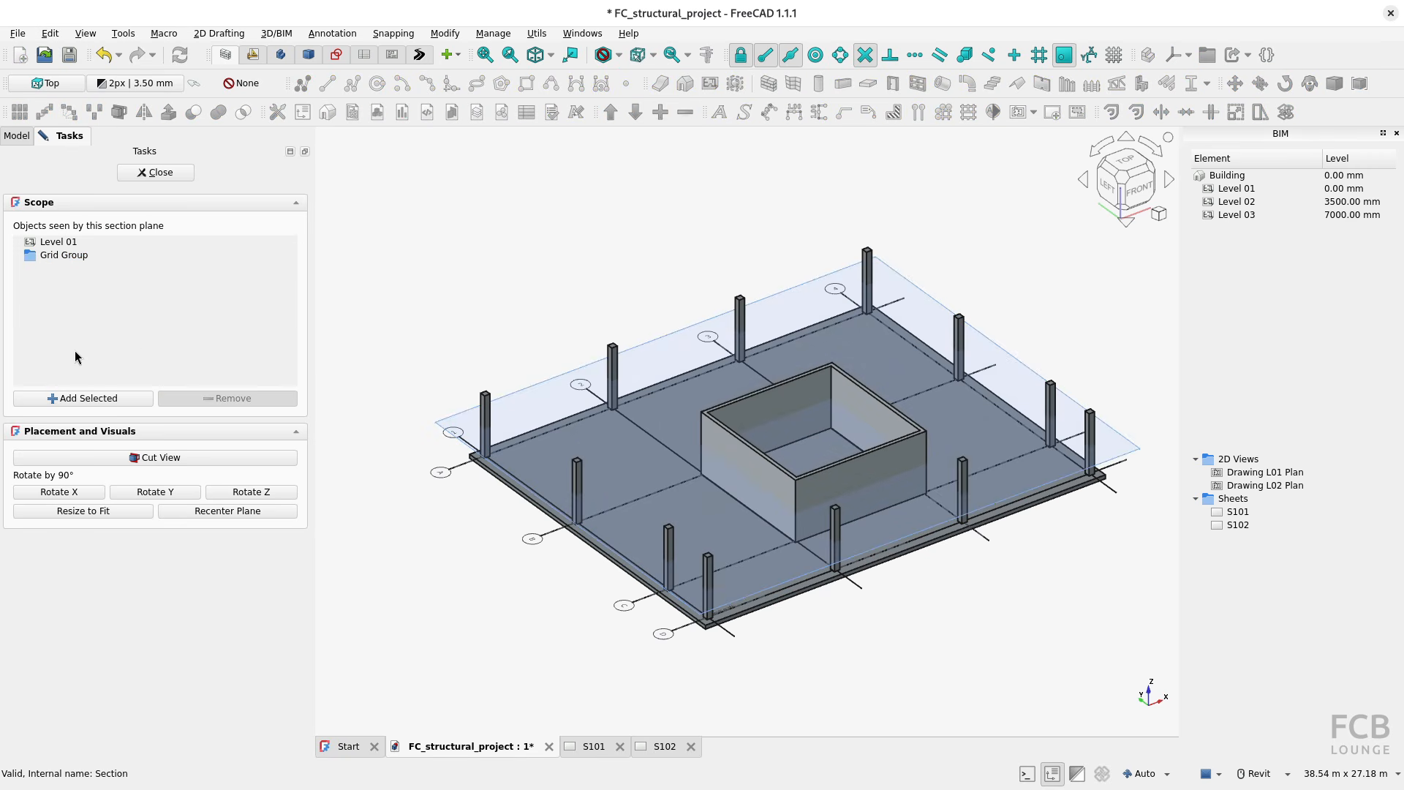
left_click(62, 254)
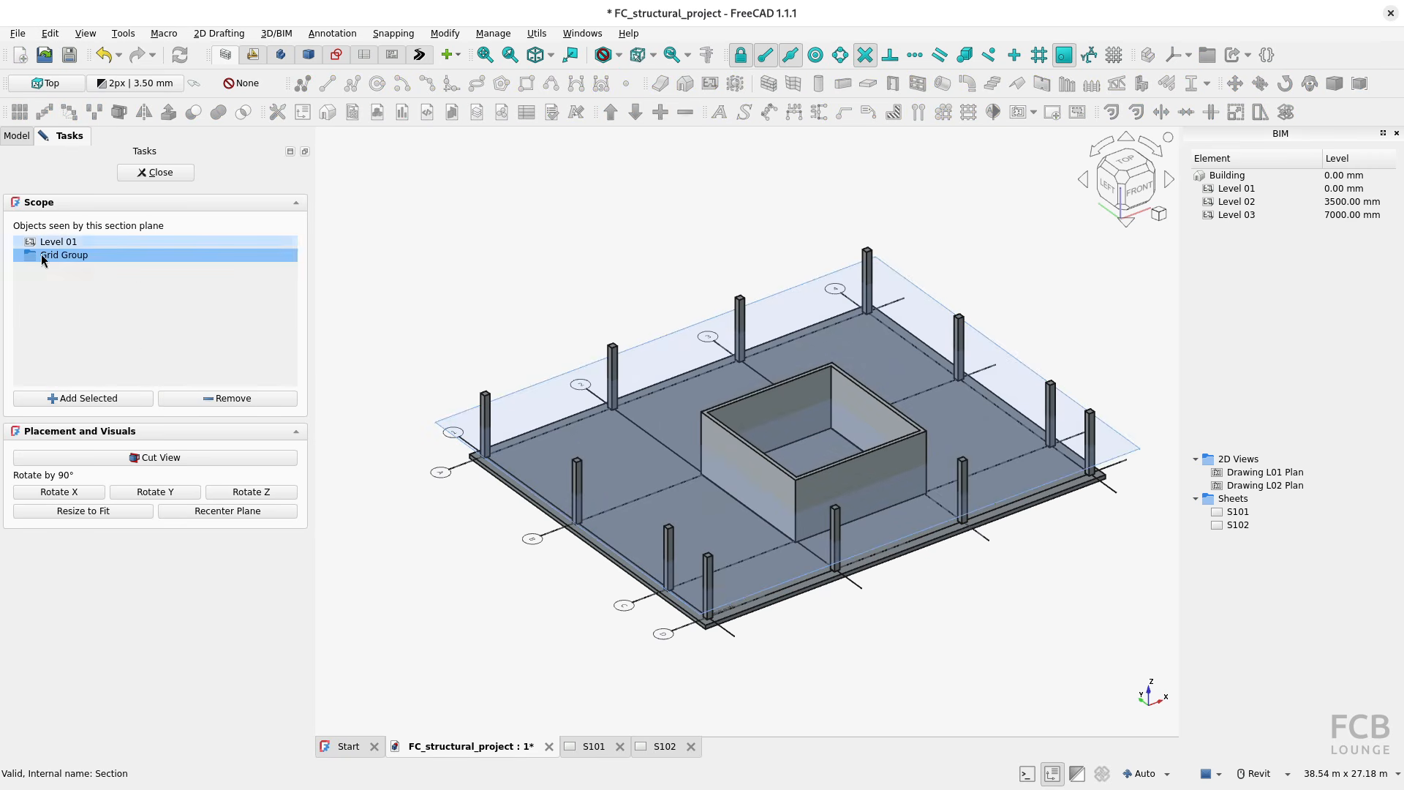
left_click(225, 402)
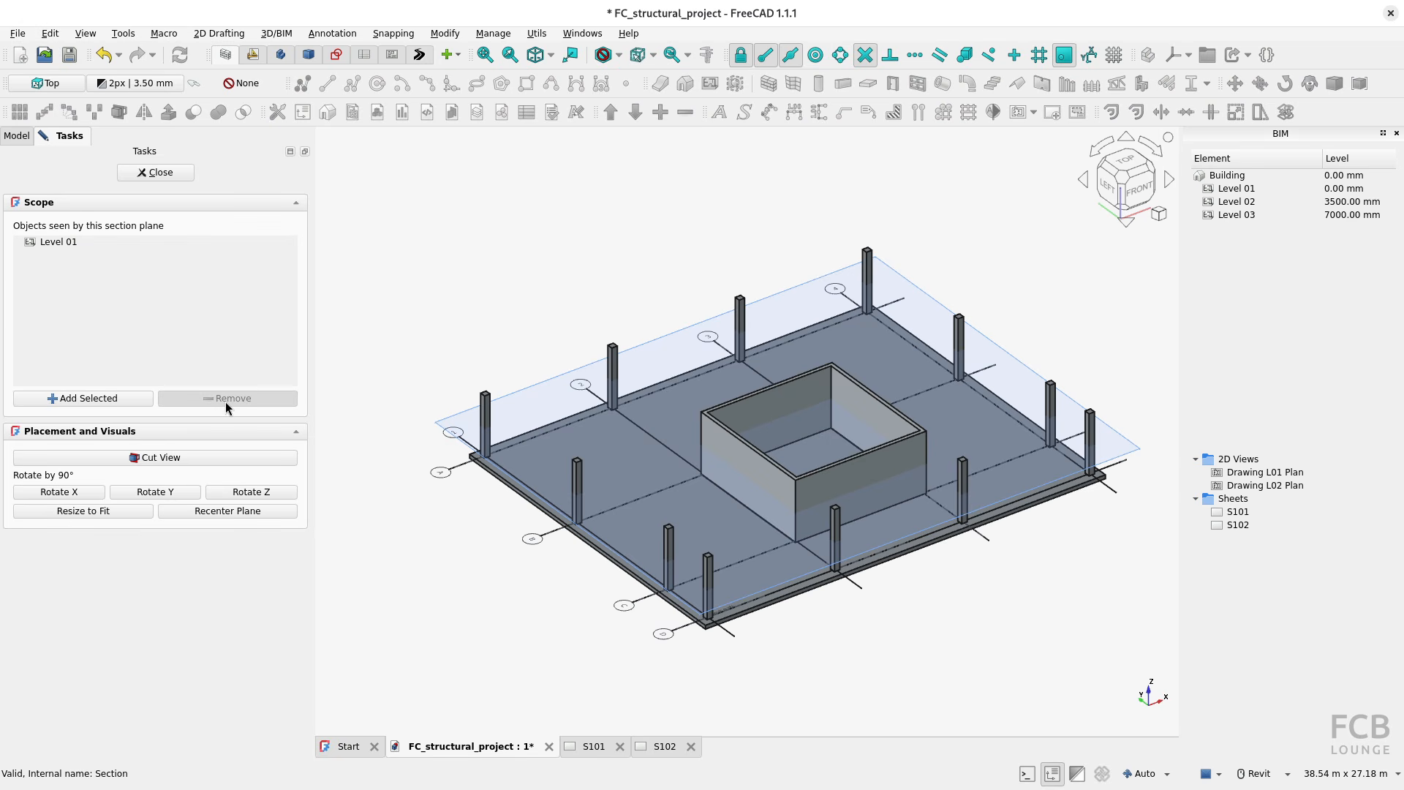
left_click(161, 173)
left_click(592, 745)
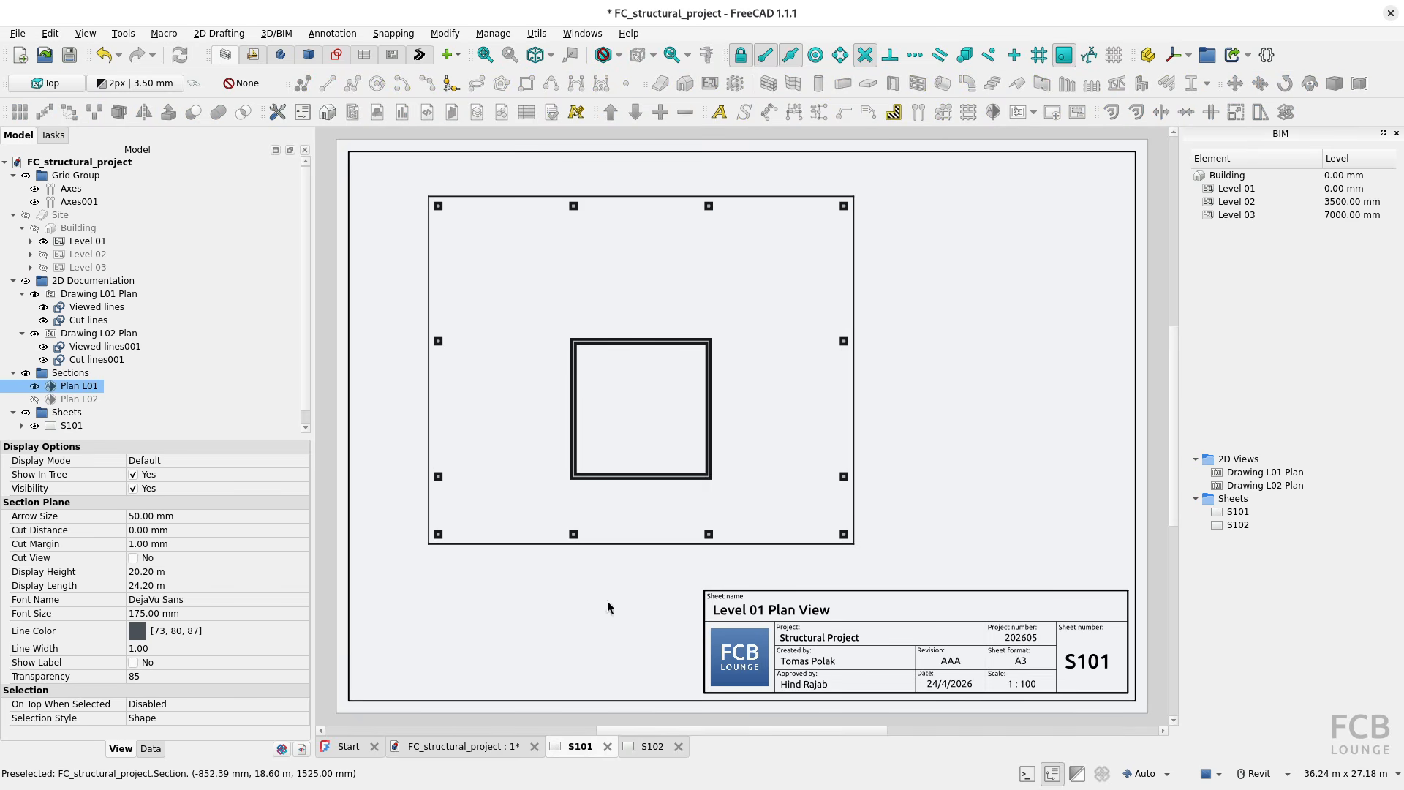
Step: Move the Grid Group into Drawing L01 Plan in the model tree and inspect the grid on sheet S101
left_click(481, 747)
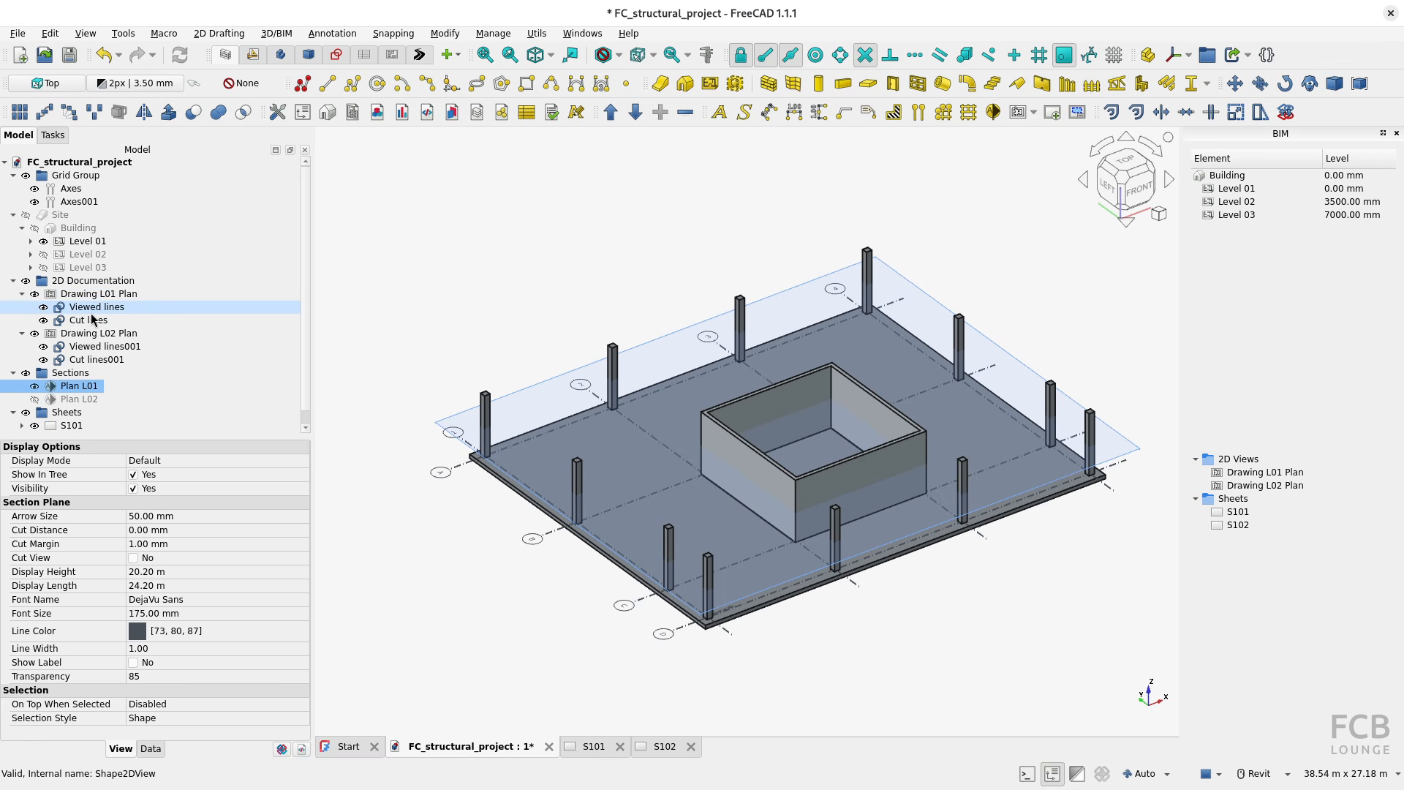
left_click(65, 178)
mouse_move(62, 179)
left_mouse_down()
mouse_move(182, 192)
mouse_move(203, 284)
mouse_move(165, 306)
mouse_move(95, 302)
left_mouse_up()
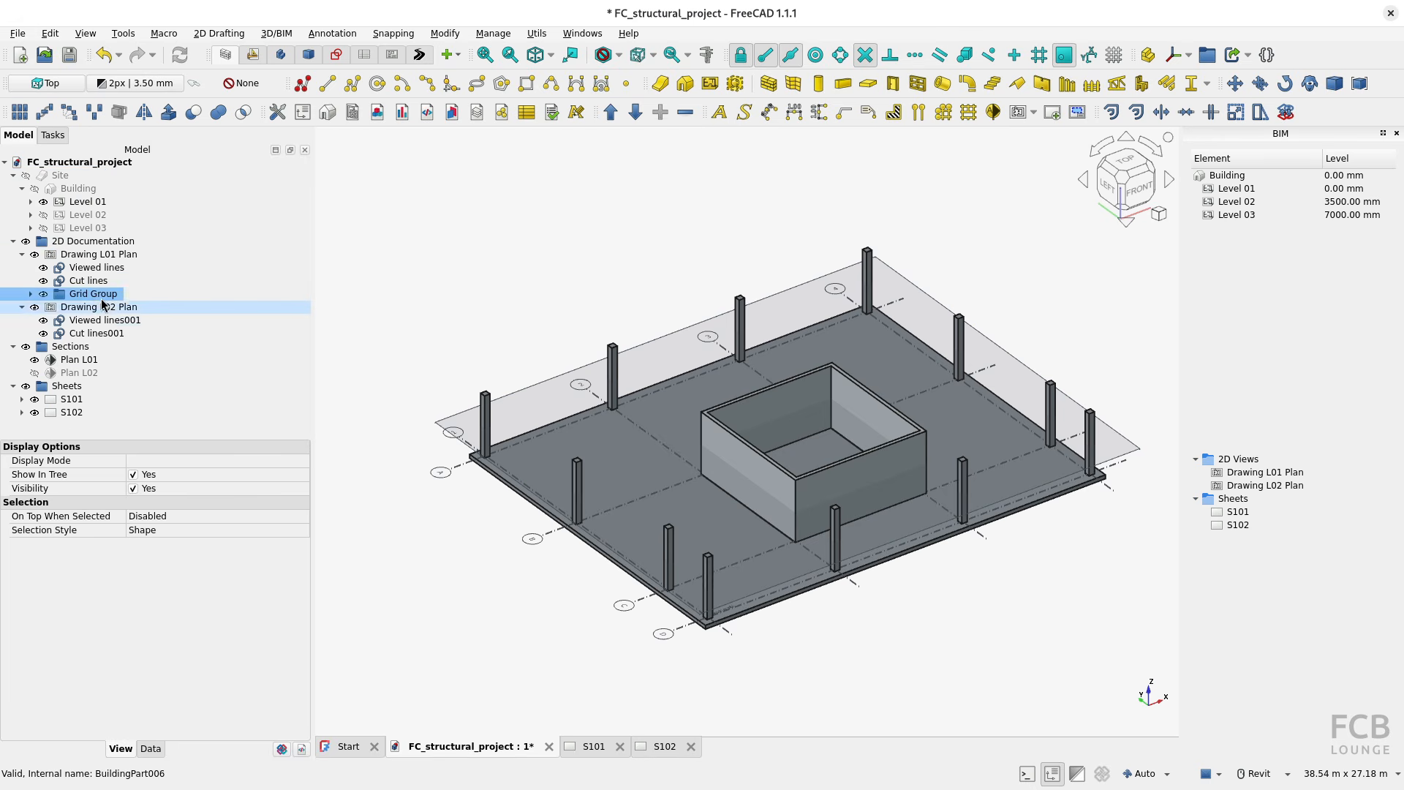
left_click(601, 749)
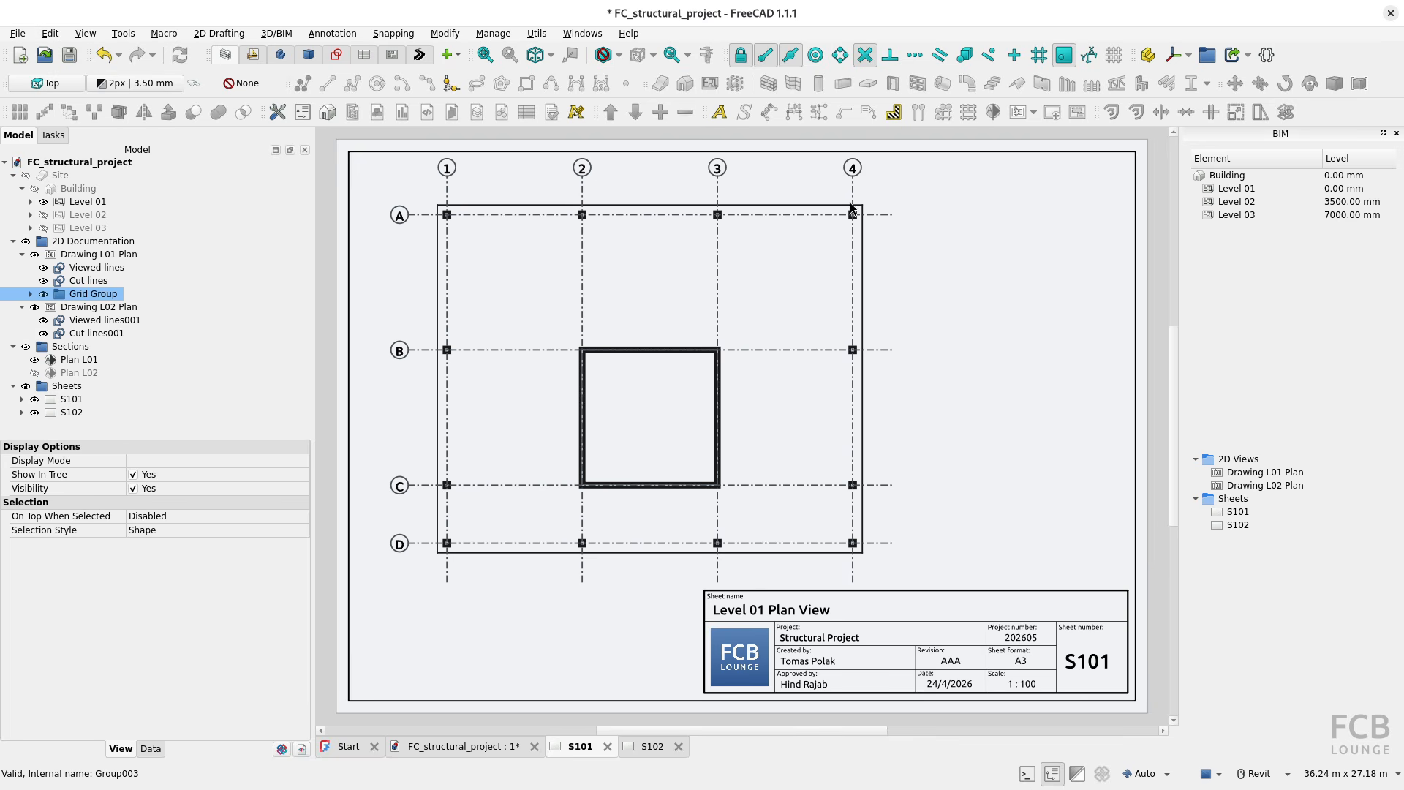
left_click(400, 217)
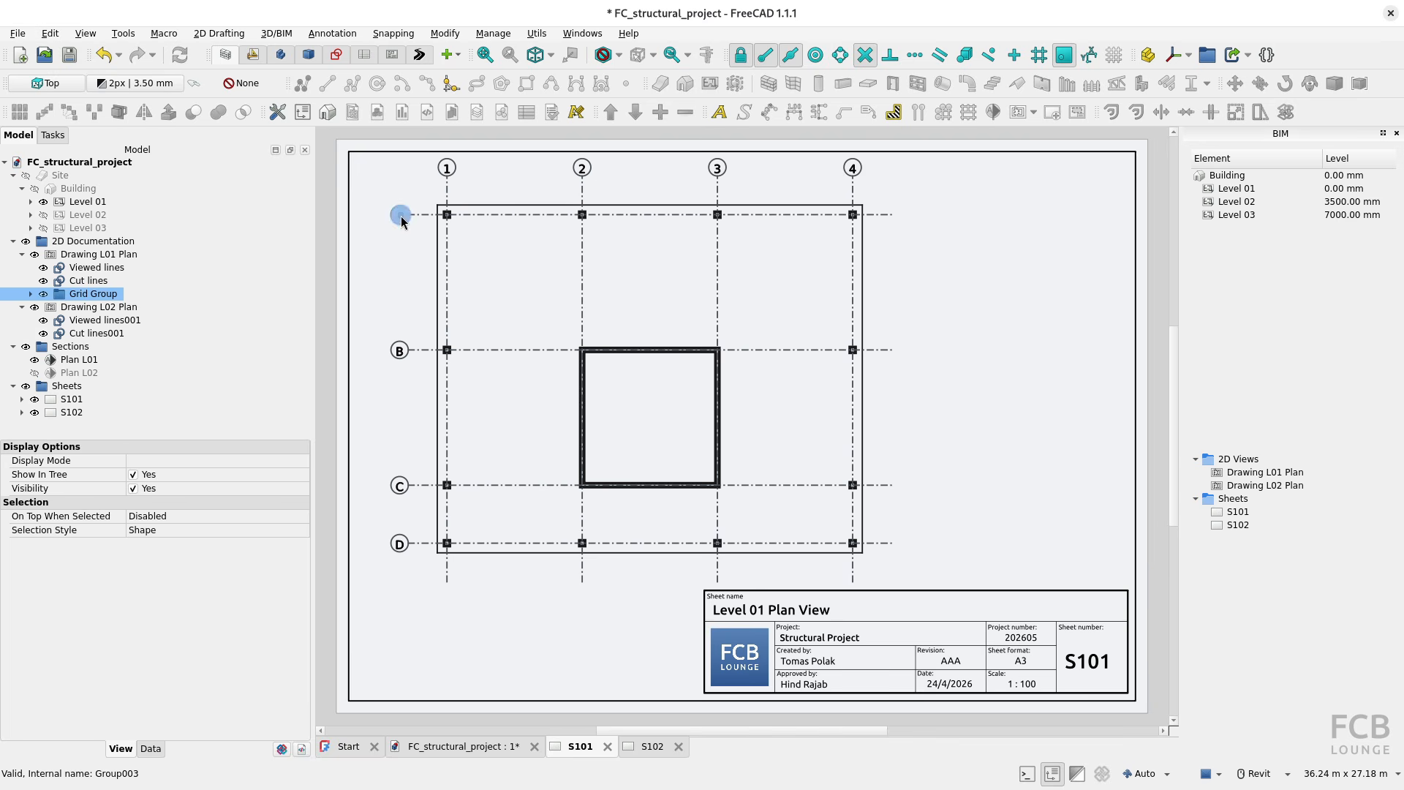
Step: Compare the orientation of the axis bubble labels on sheet S101 with those in the model's top view
left_click(399, 351)
left_click(446, 170)
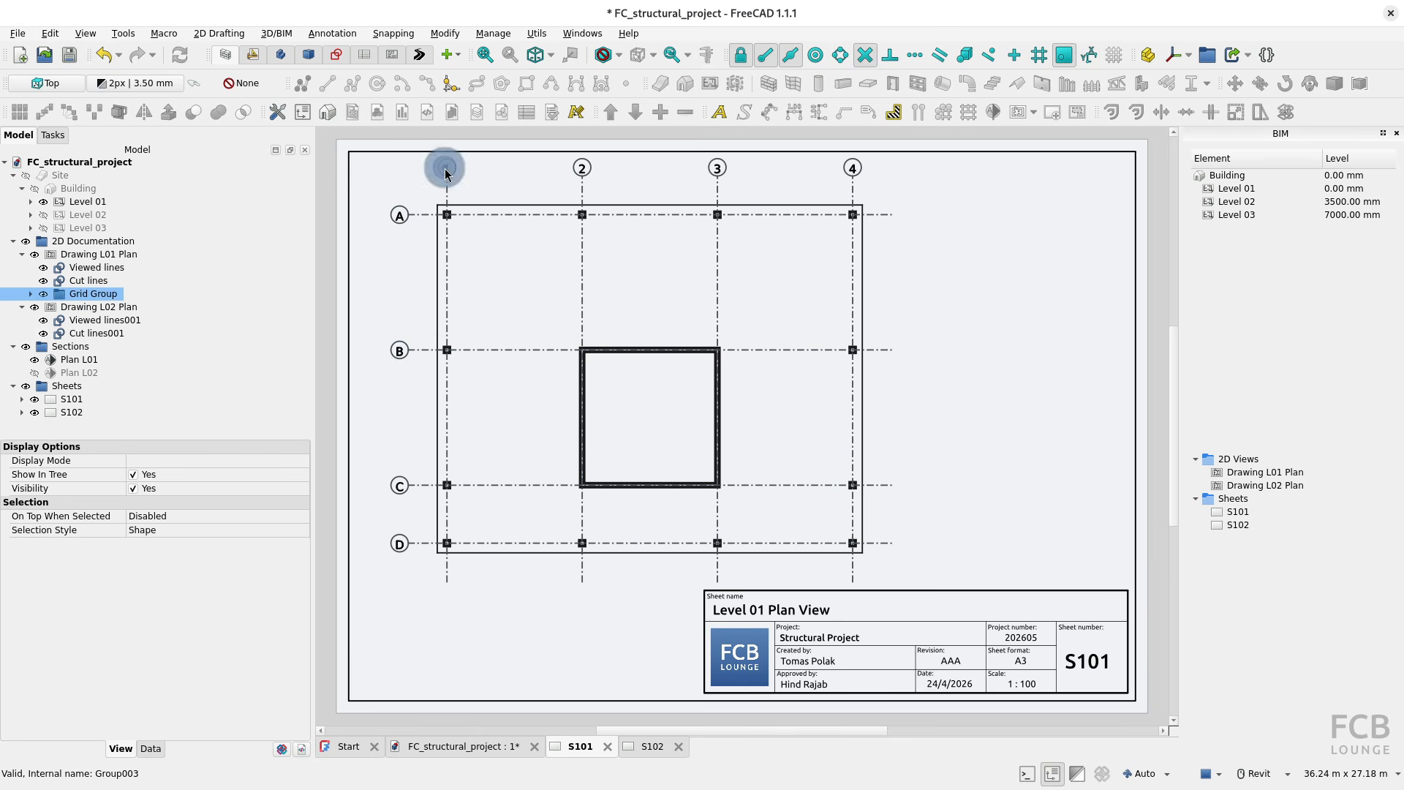
left_click(459, 747)
middle_click_drag(645, 567, 545, 635, "shift")
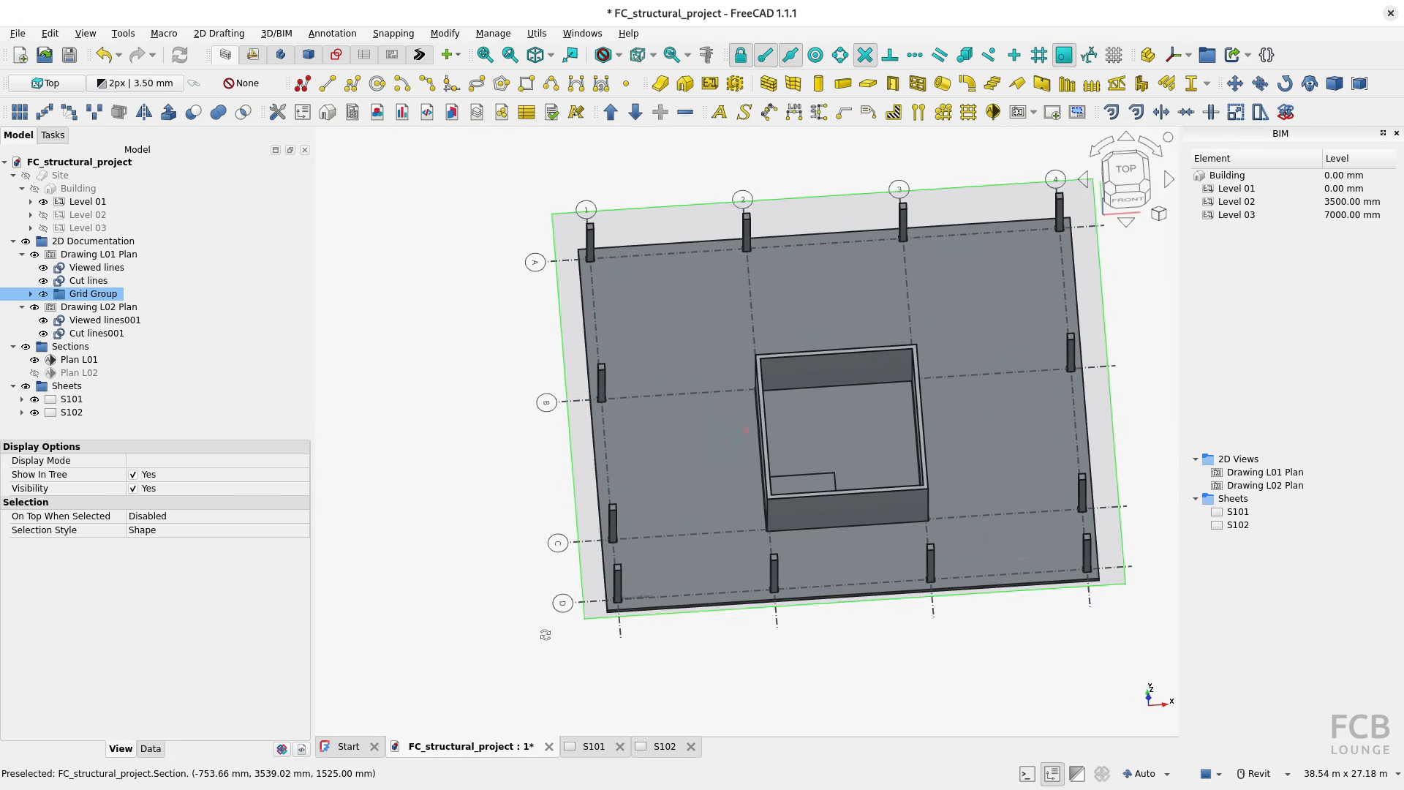
left_click(1125, 171)
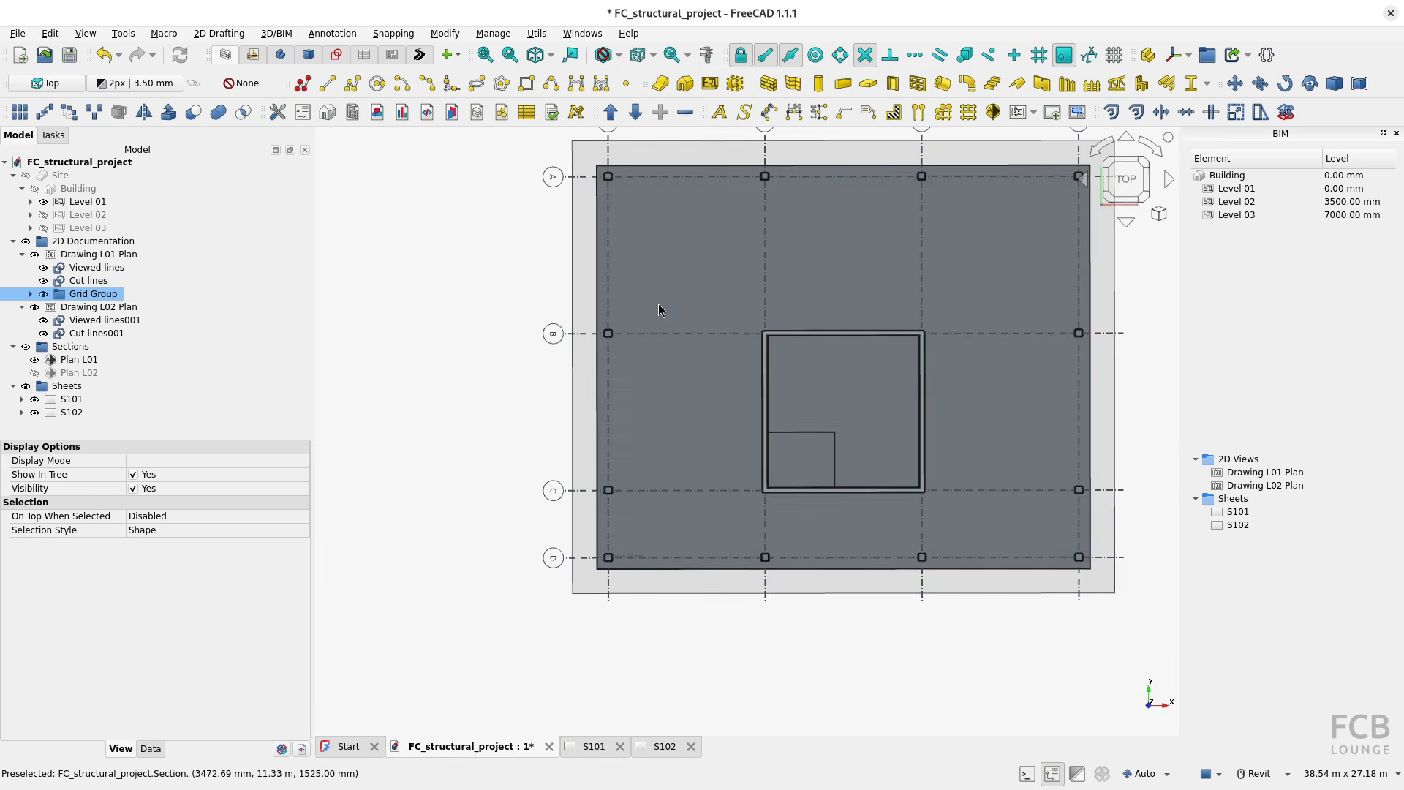
left_click(594, 746)
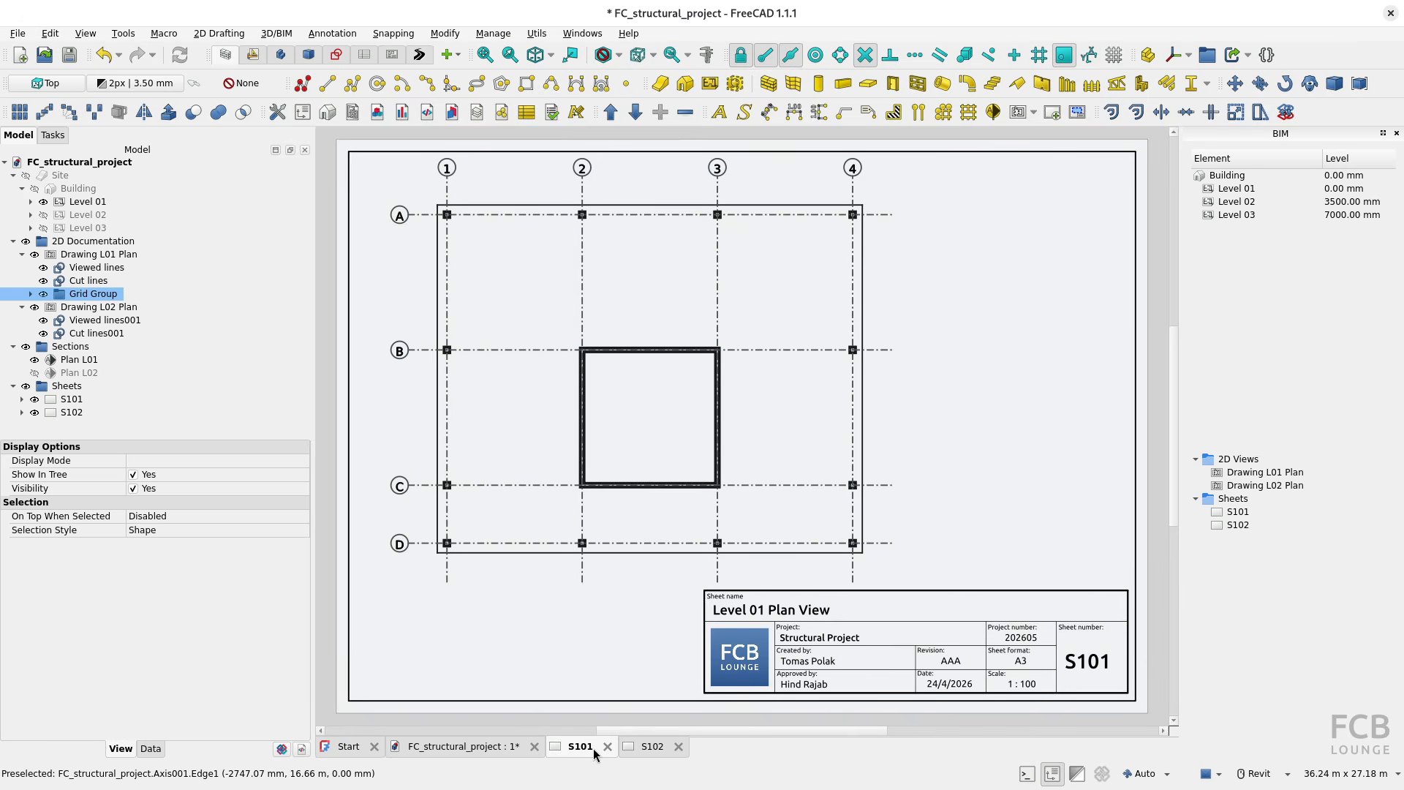
left_click(402, 225)
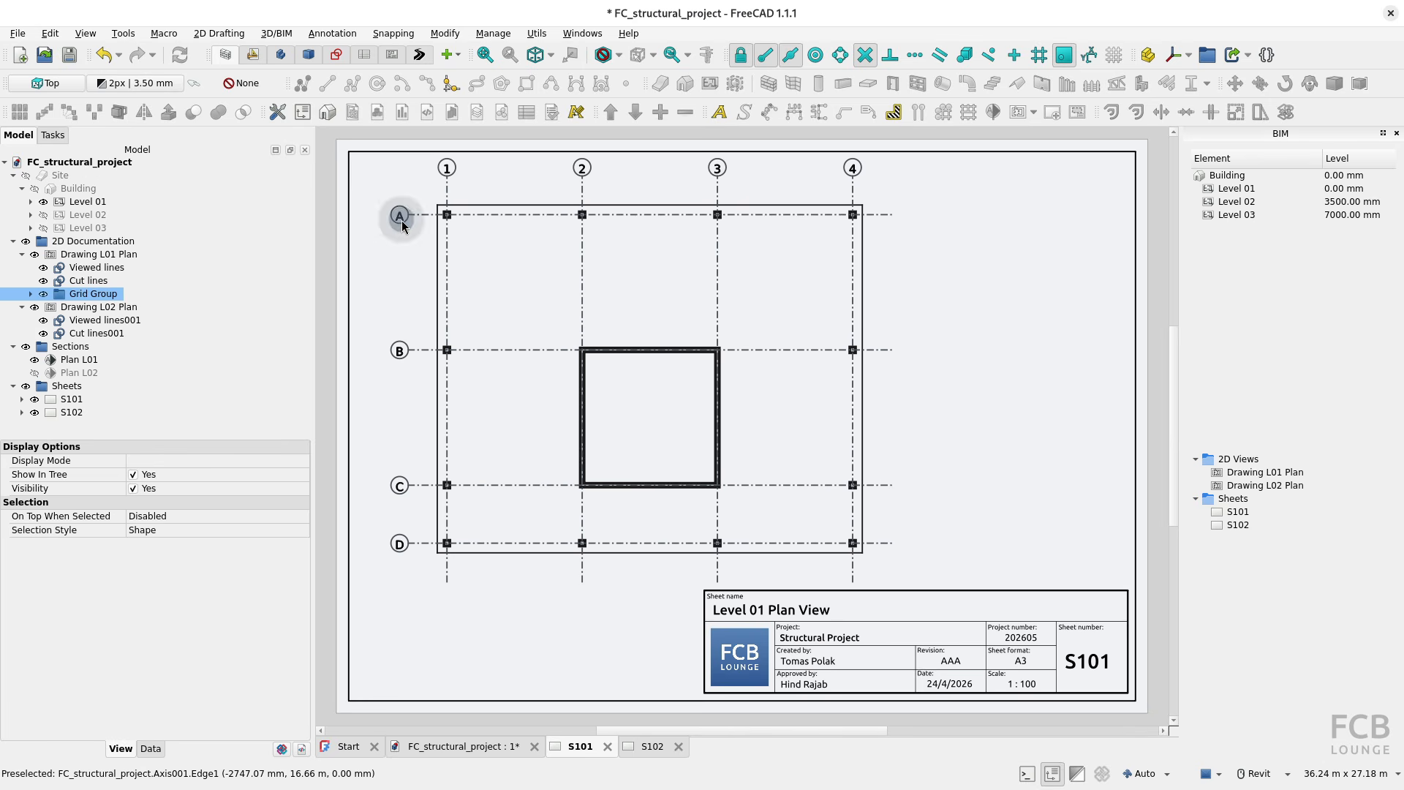
Step: Try moving the Grid Group from Drawing L01 Plan into Drawing L02 Plan and check sheets S102 and S101
left_click(97, 307)
left_click(658, 747)
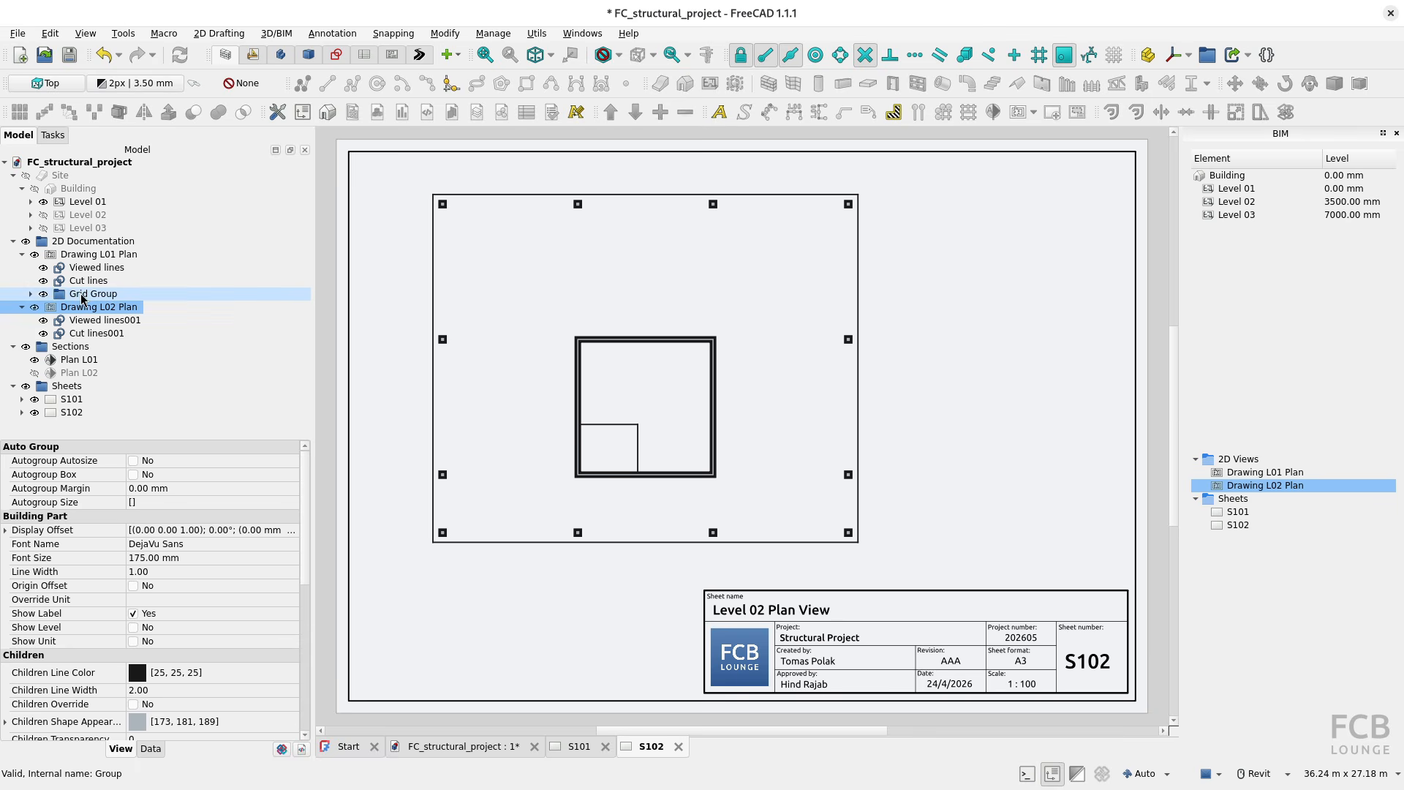
left_click_drag(83, 298, 123, 310)
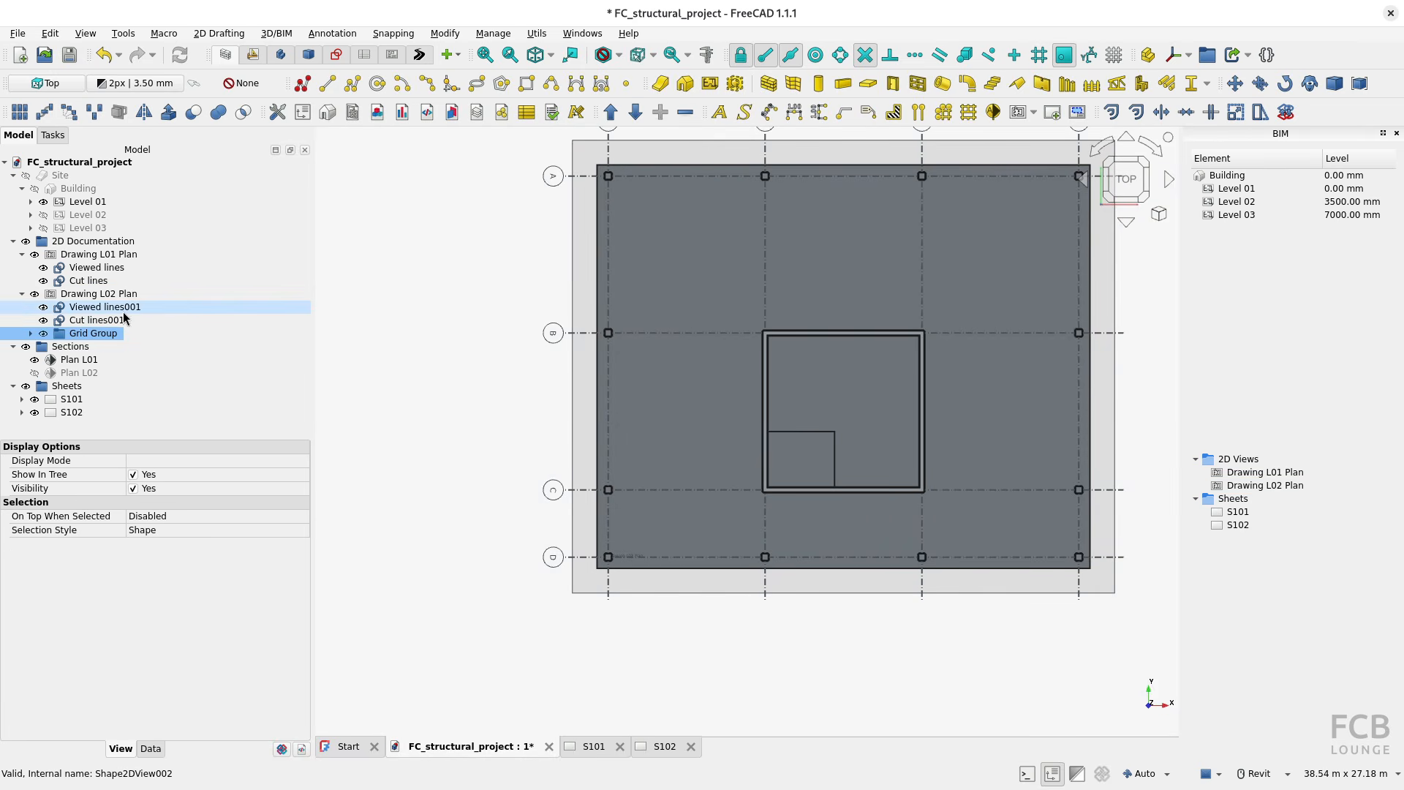
left_click(667, 747)
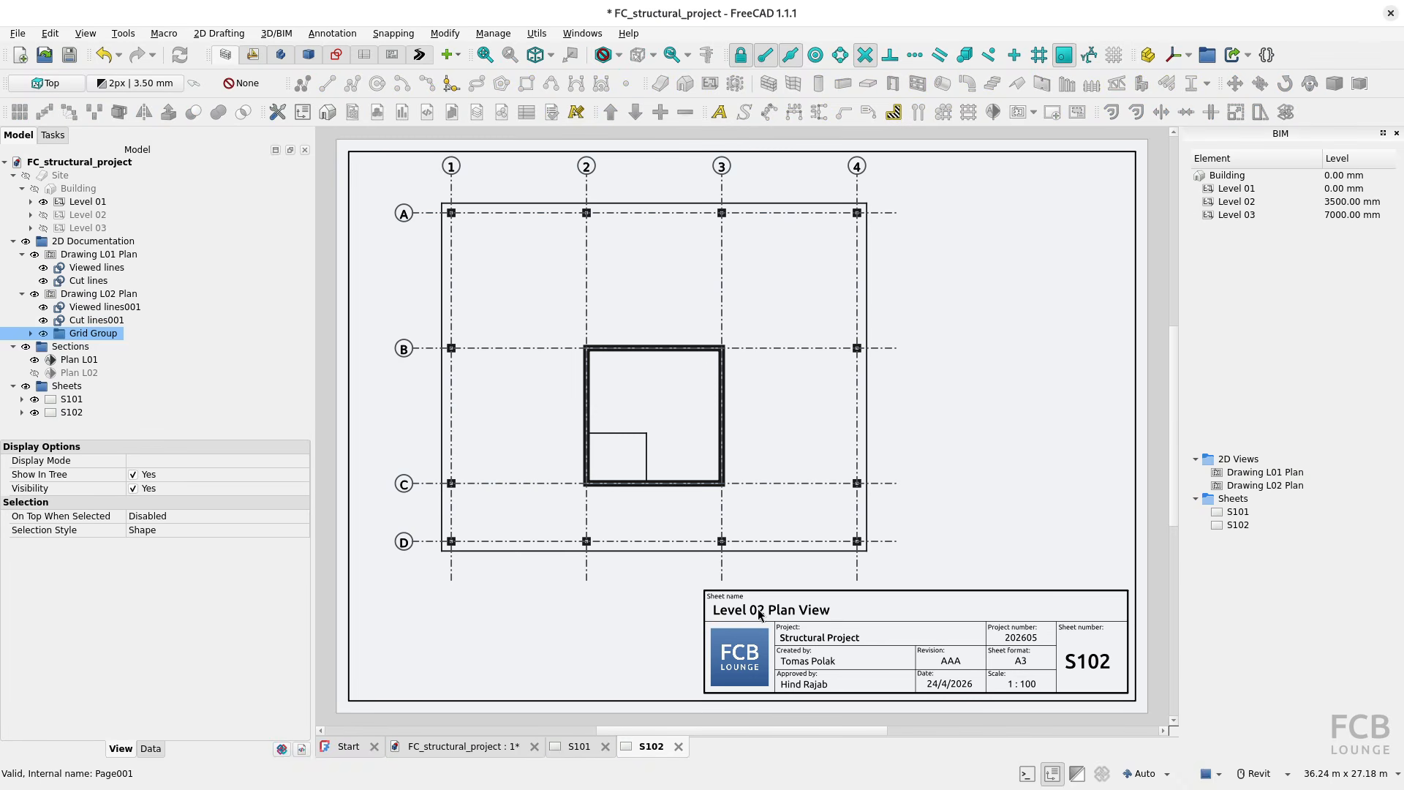
left_click(578, 746)
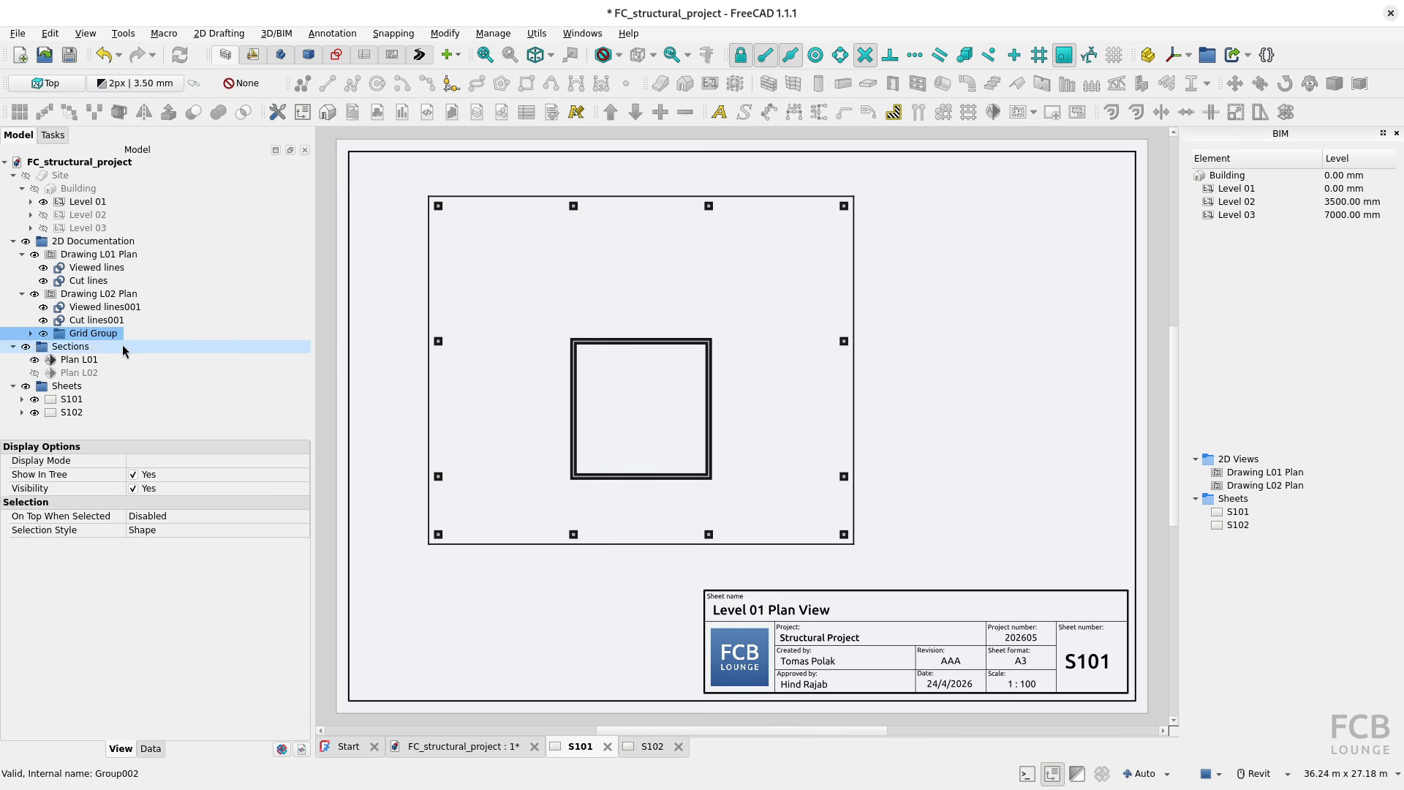
Step: Return the Grid Group to Drawing L01 Plan and review the axes it contains
mouse_move(76, 337)
left_mouse_down()
mouse_move(117, 293)
mouse_move(120, 246)
mouse_move(125, 258)
left_mouse_up()
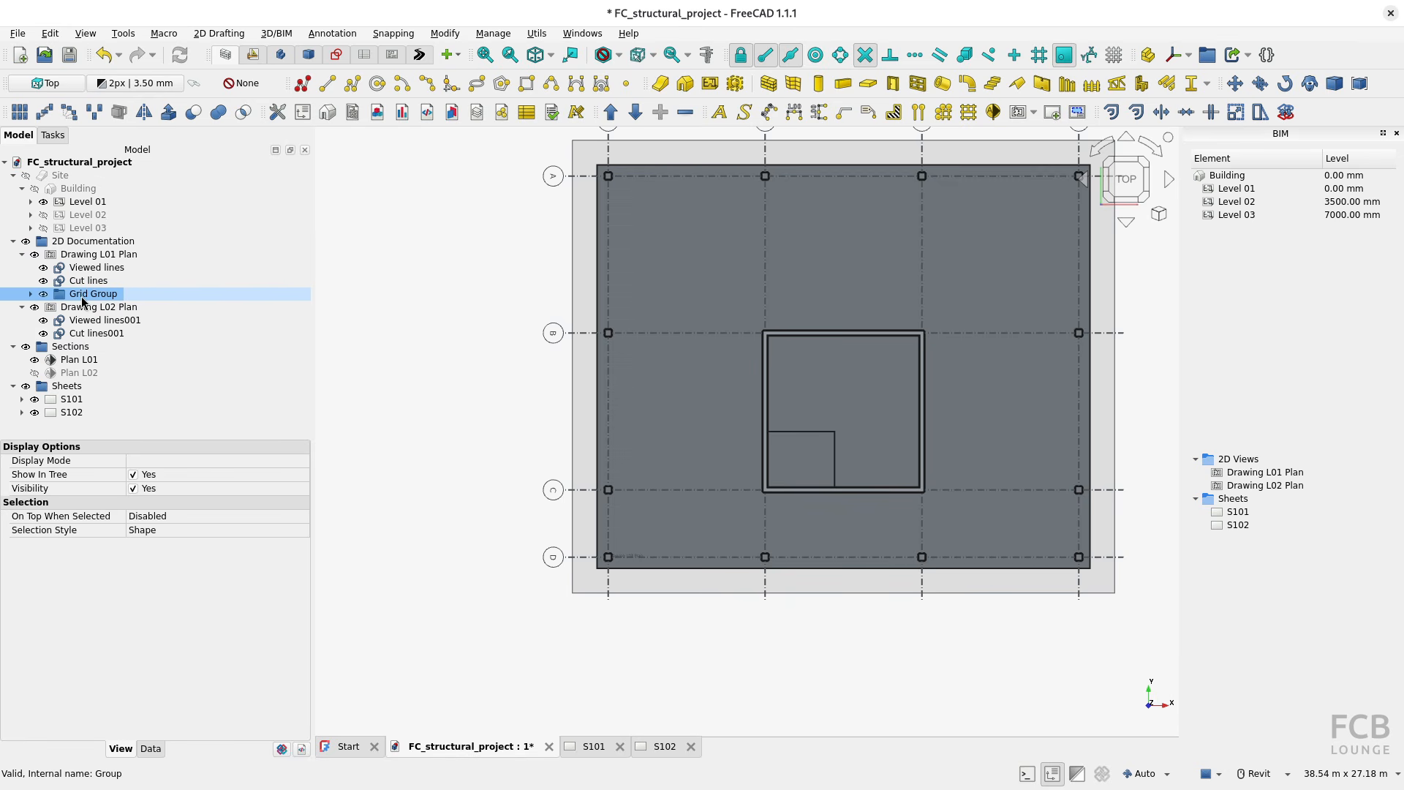
middle_click_drag(474, 411, 463, 469)
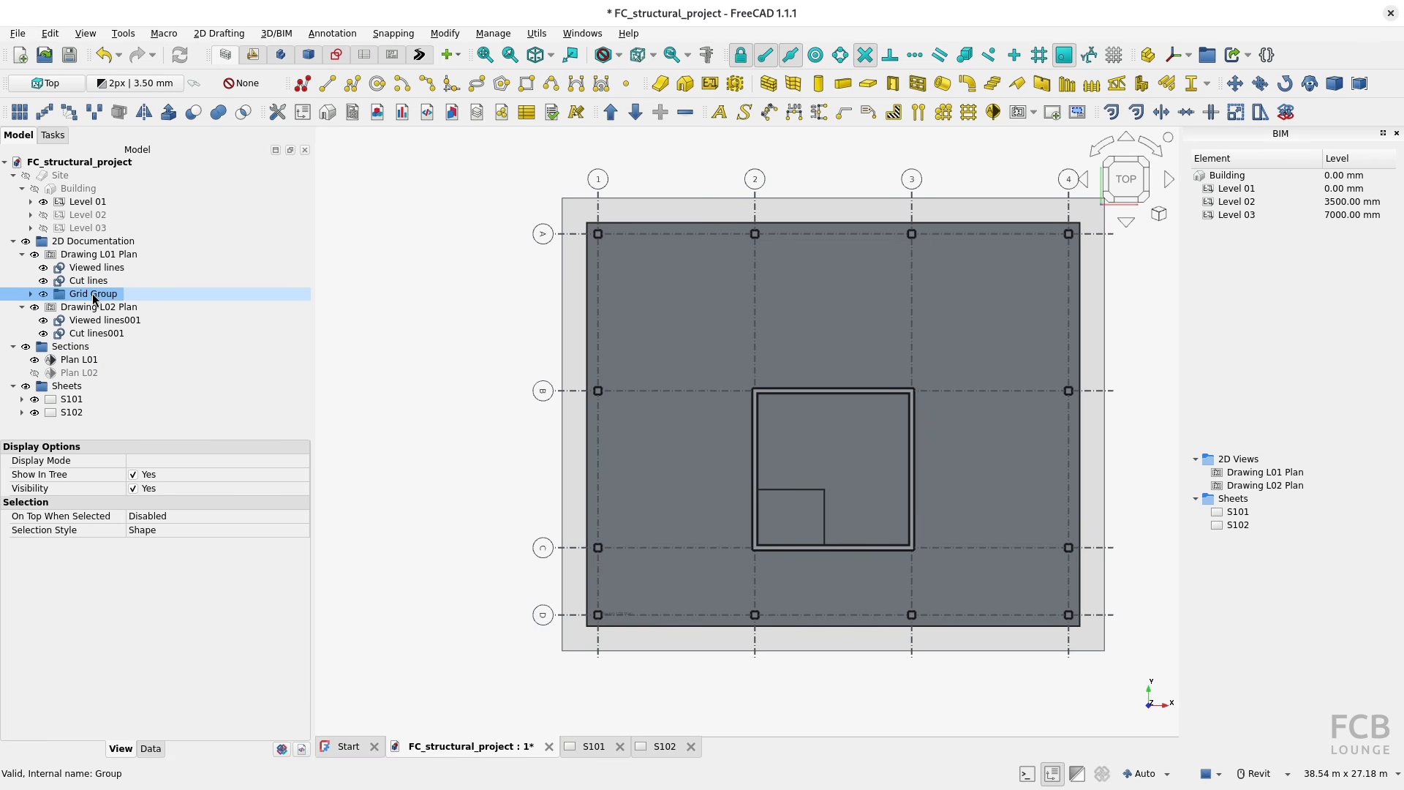
left_click(32, 295)
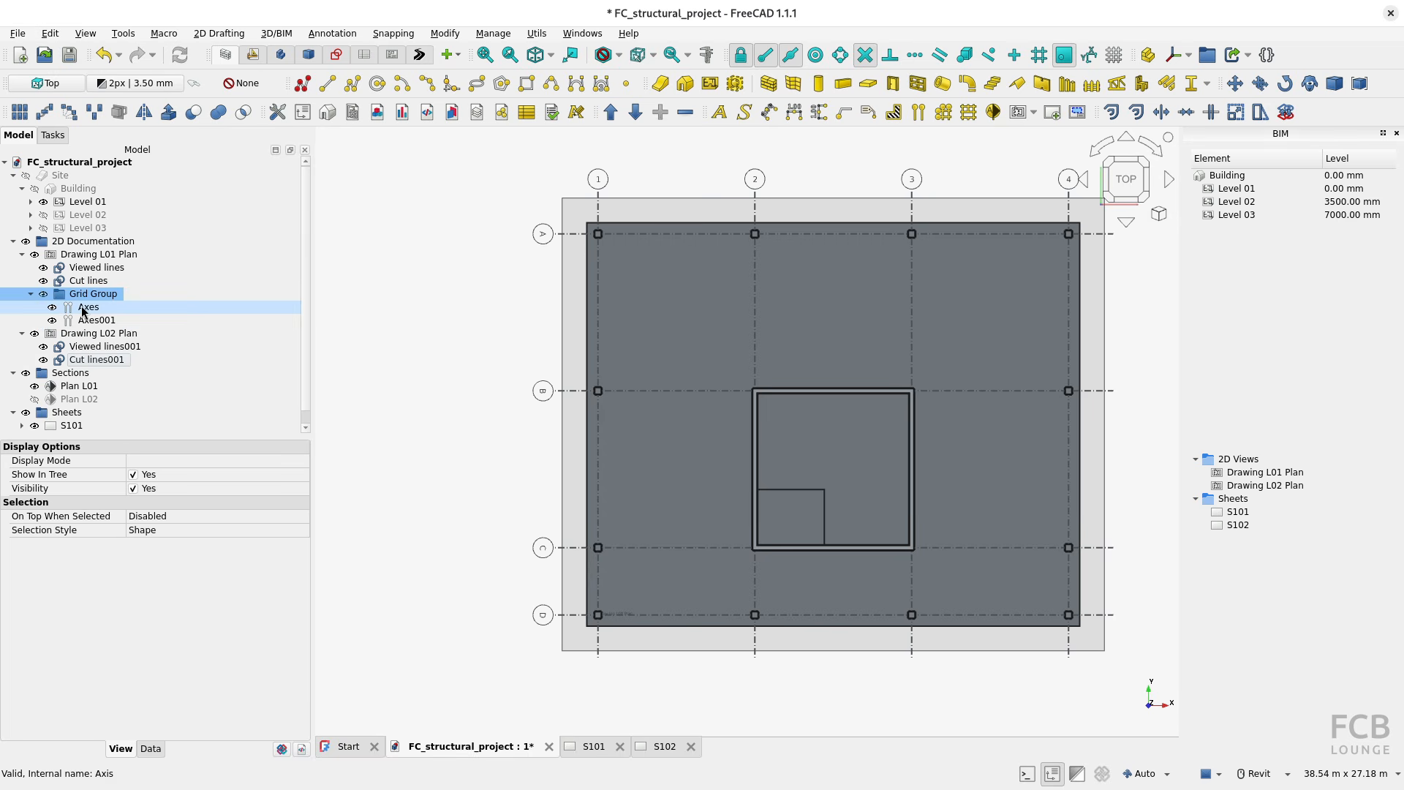
left_click(32, 295)
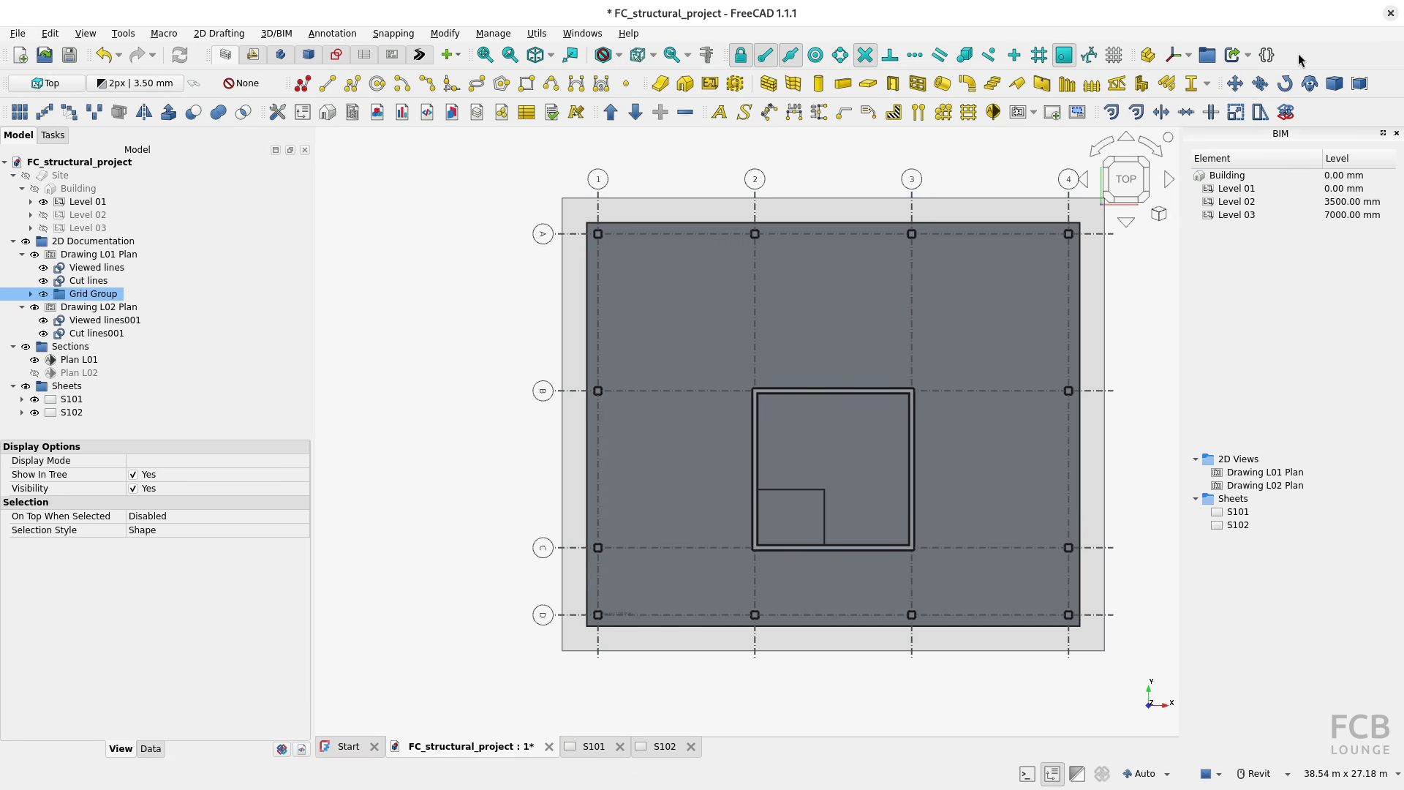
Step: Create a link to the Grid Group with Make Link and review the link's data and view properties
right_click(1159, 84)
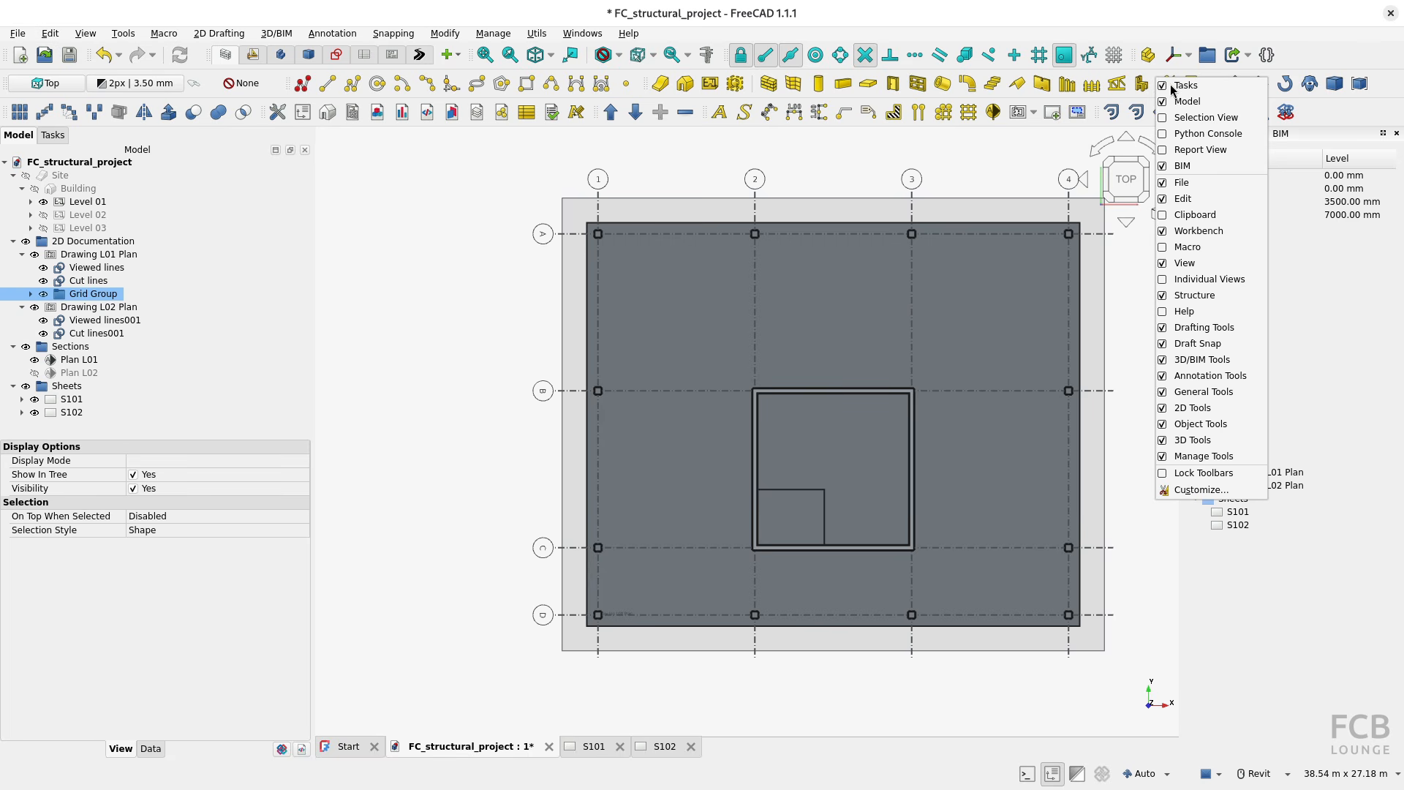
left_click(1219, 297)
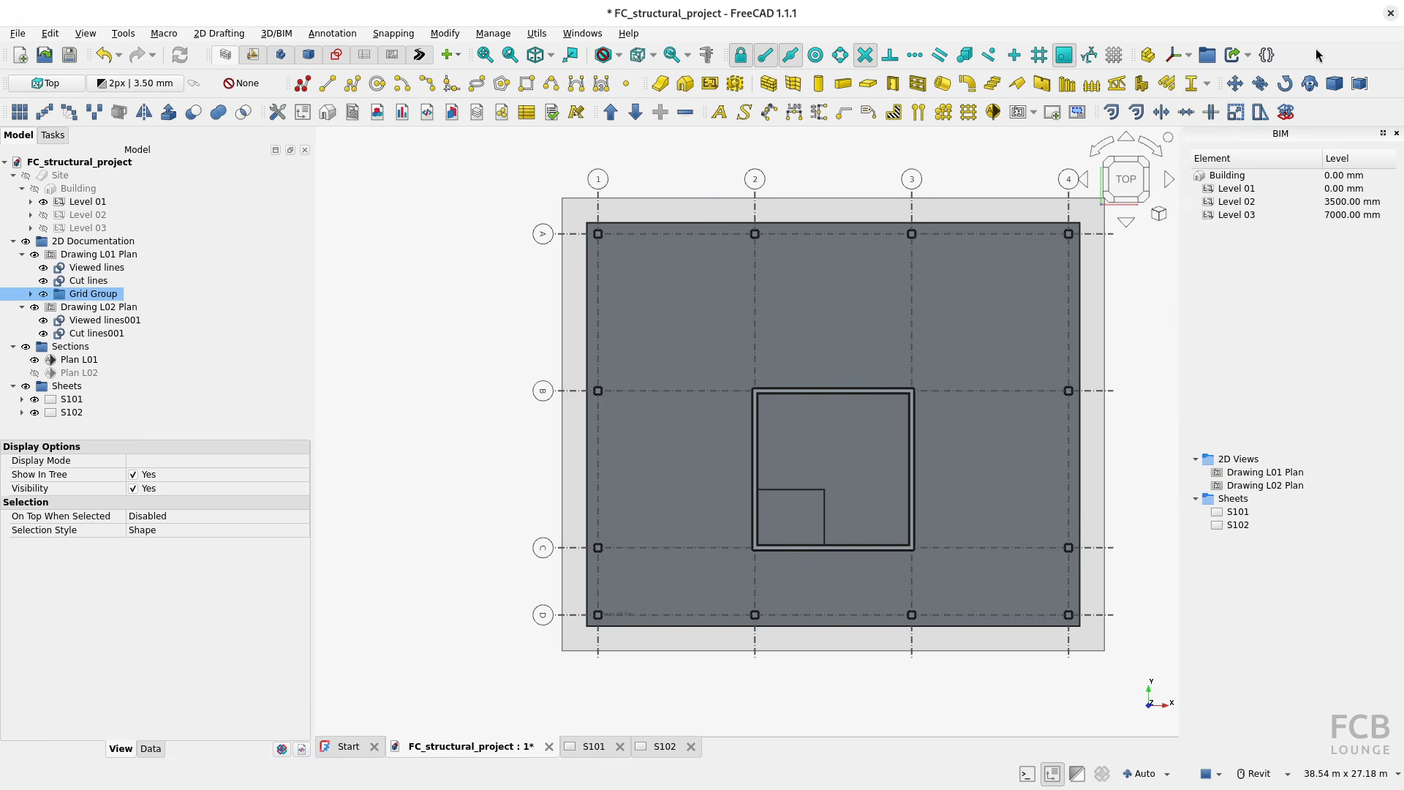
left_click(1248, 57)
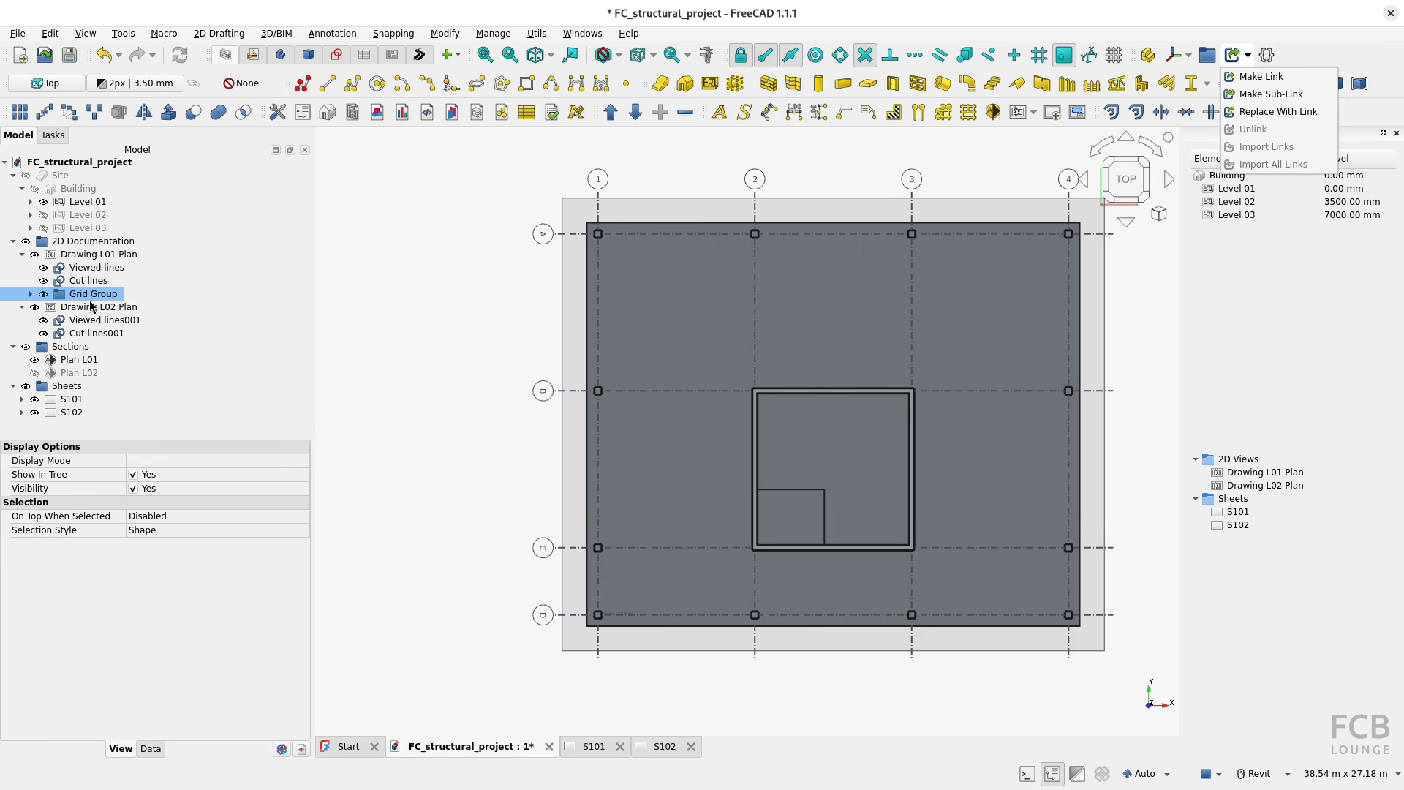
left_click(1267, 82)
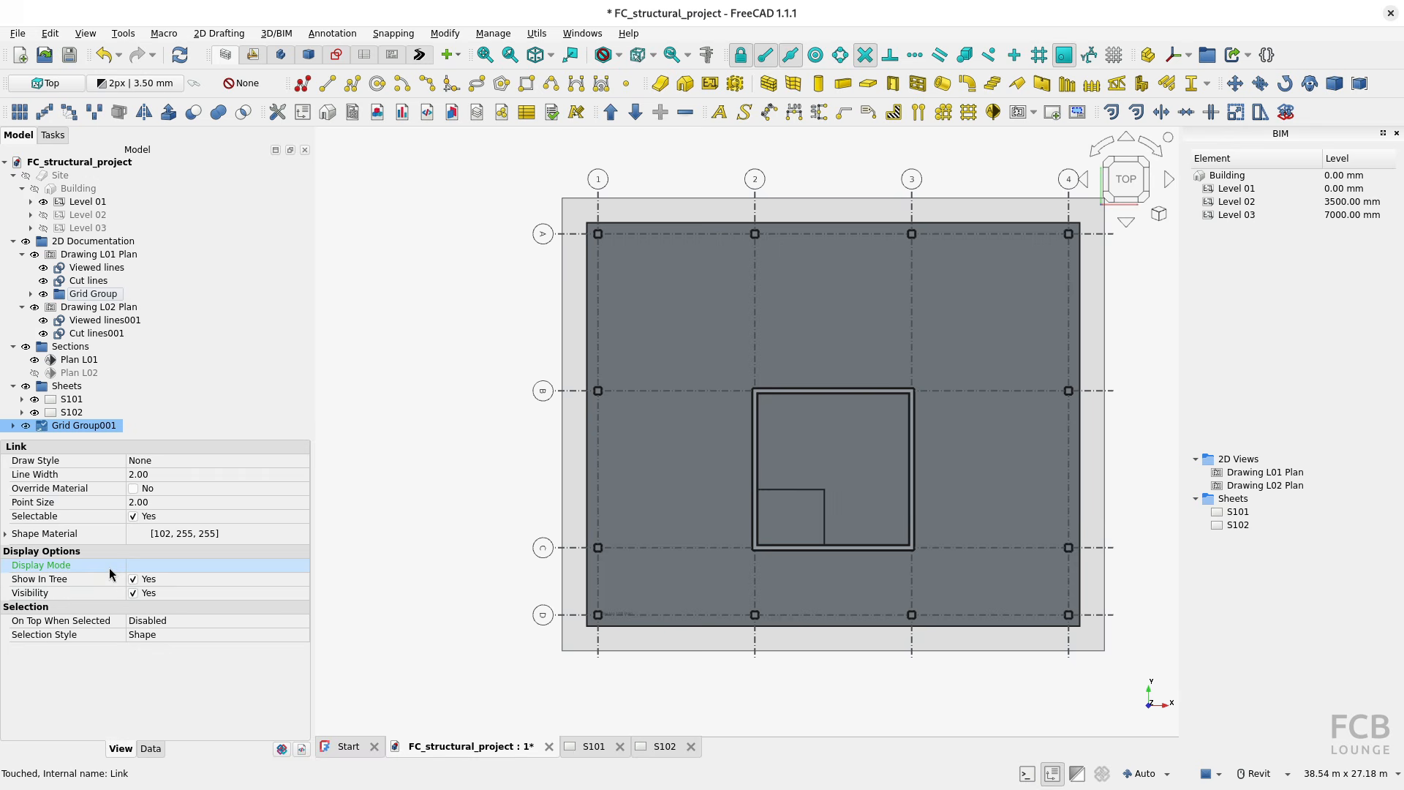
left_click(151, 748)
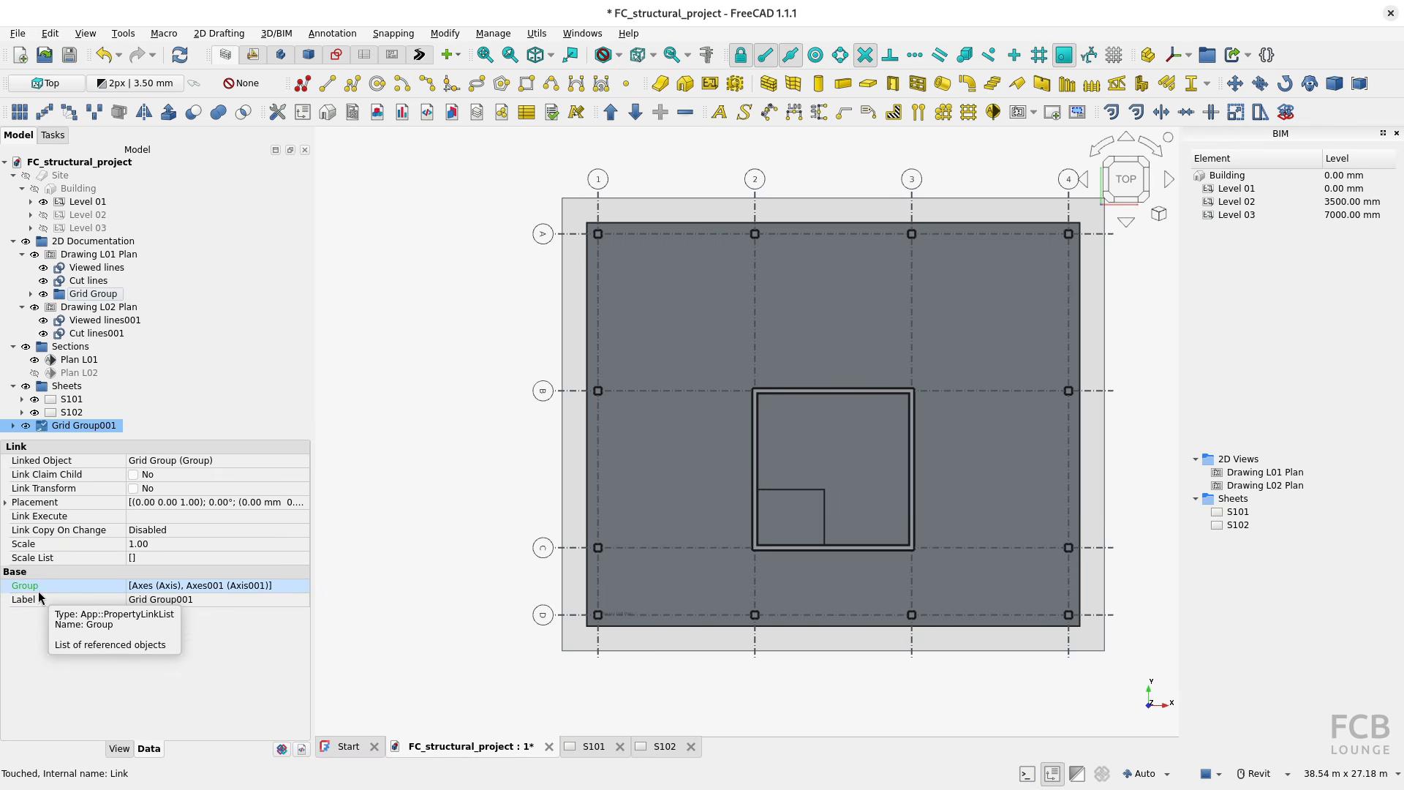
left_click(119, 751)
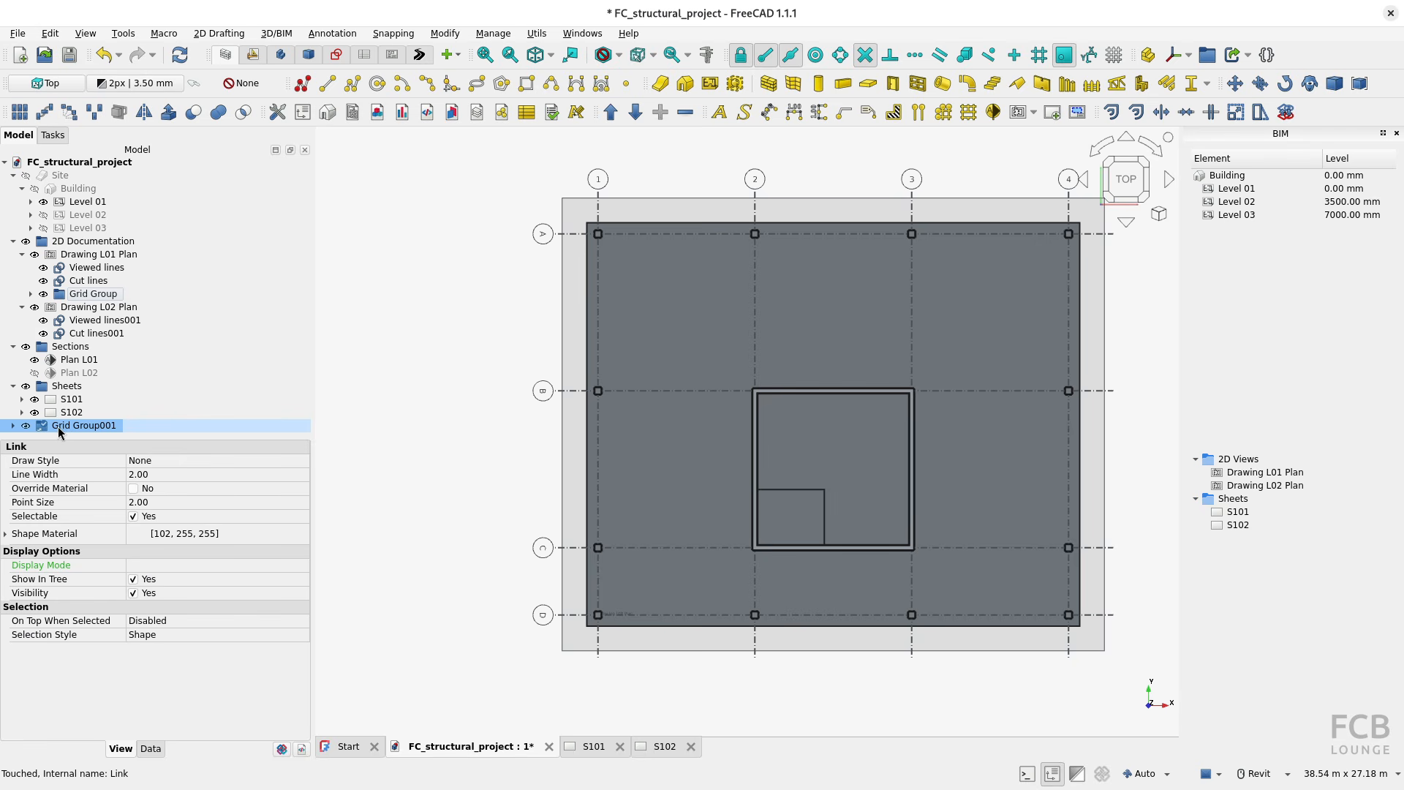
Step: Move the linked Grid Group001 into Drawing L02 Plan and check the grid on sheets S102 and S101
mouse_move(58, 429)
left_mouse_down()
mouse_move(157, 356)
mouse_move(143, 315)
mouse_move(122, 313)
left_mouse_up()
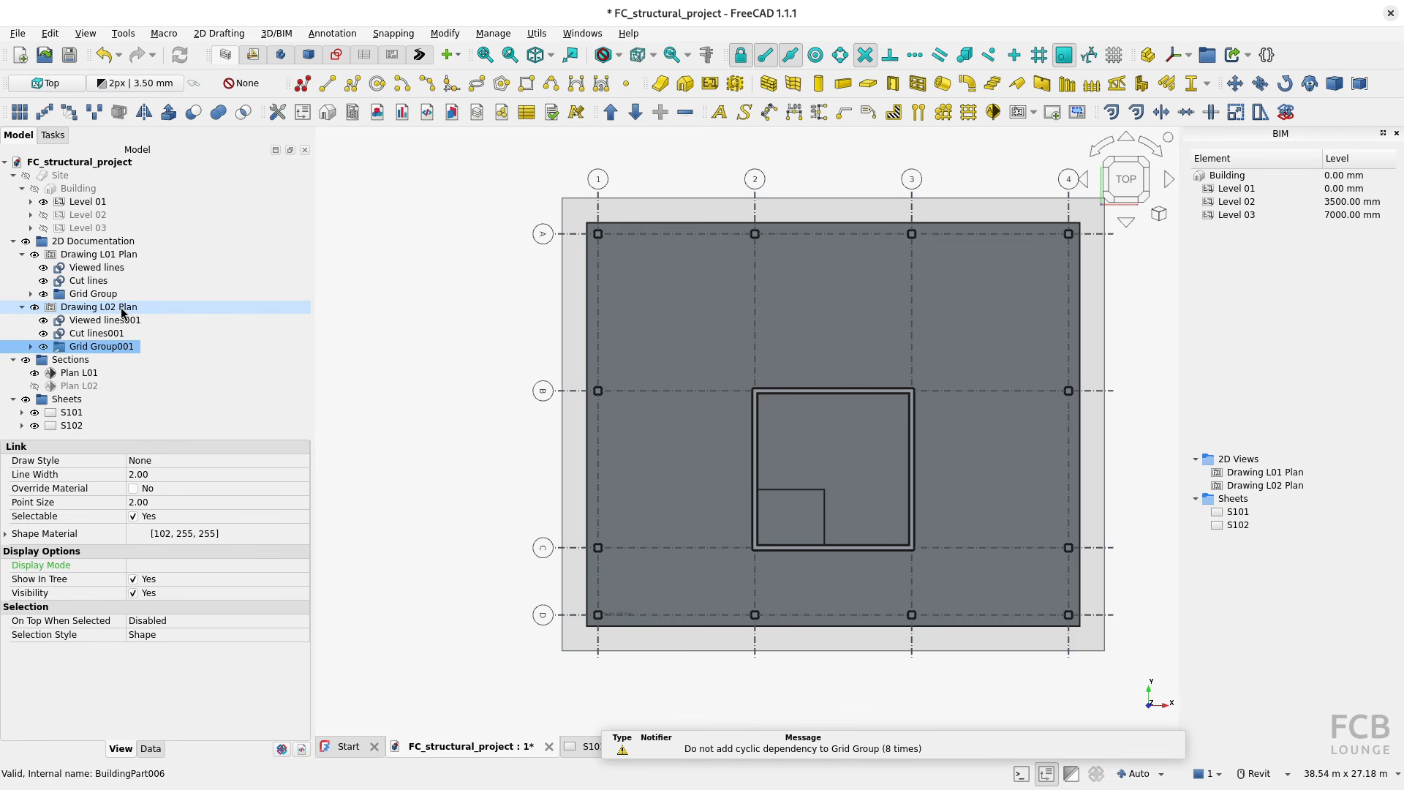
left_click(662, 746)
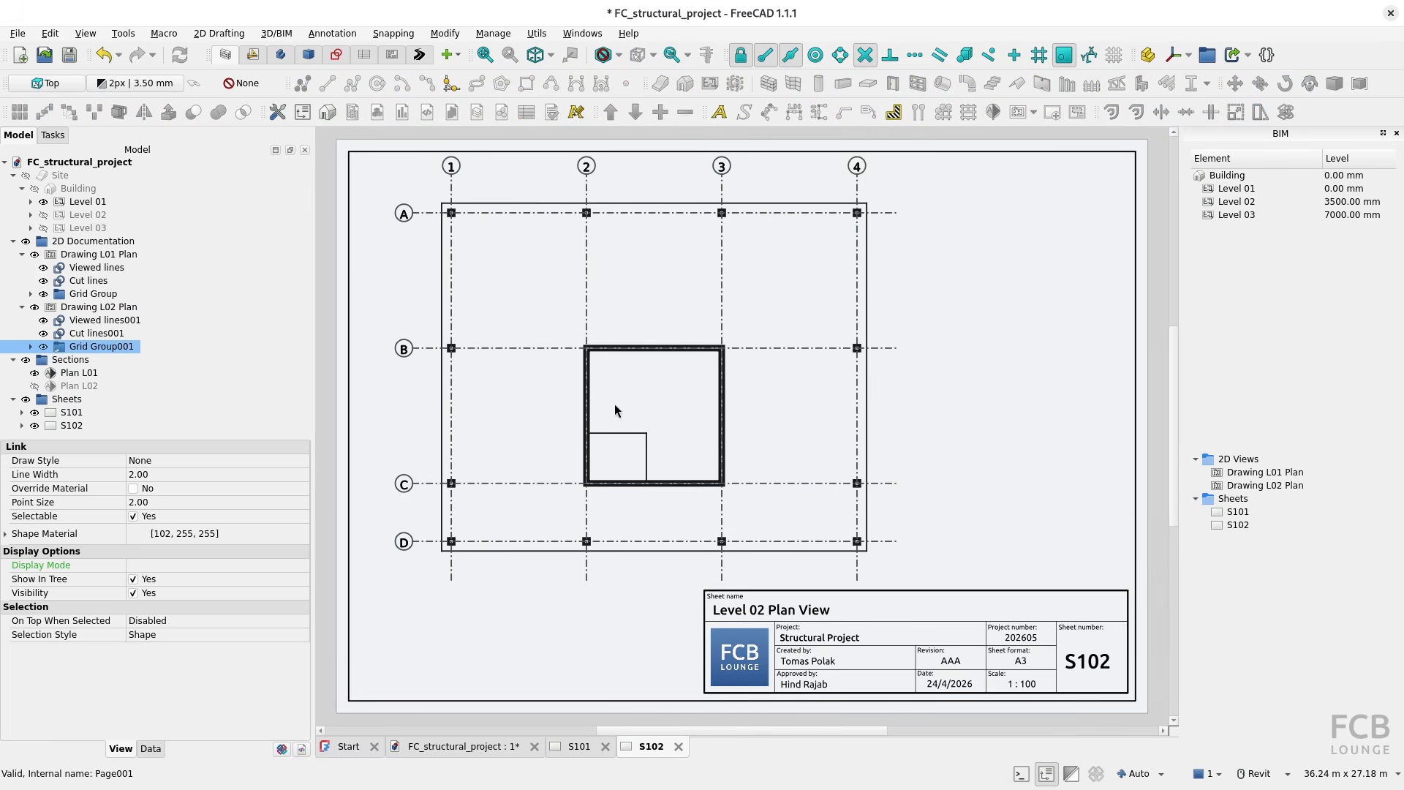
key("ctrl")
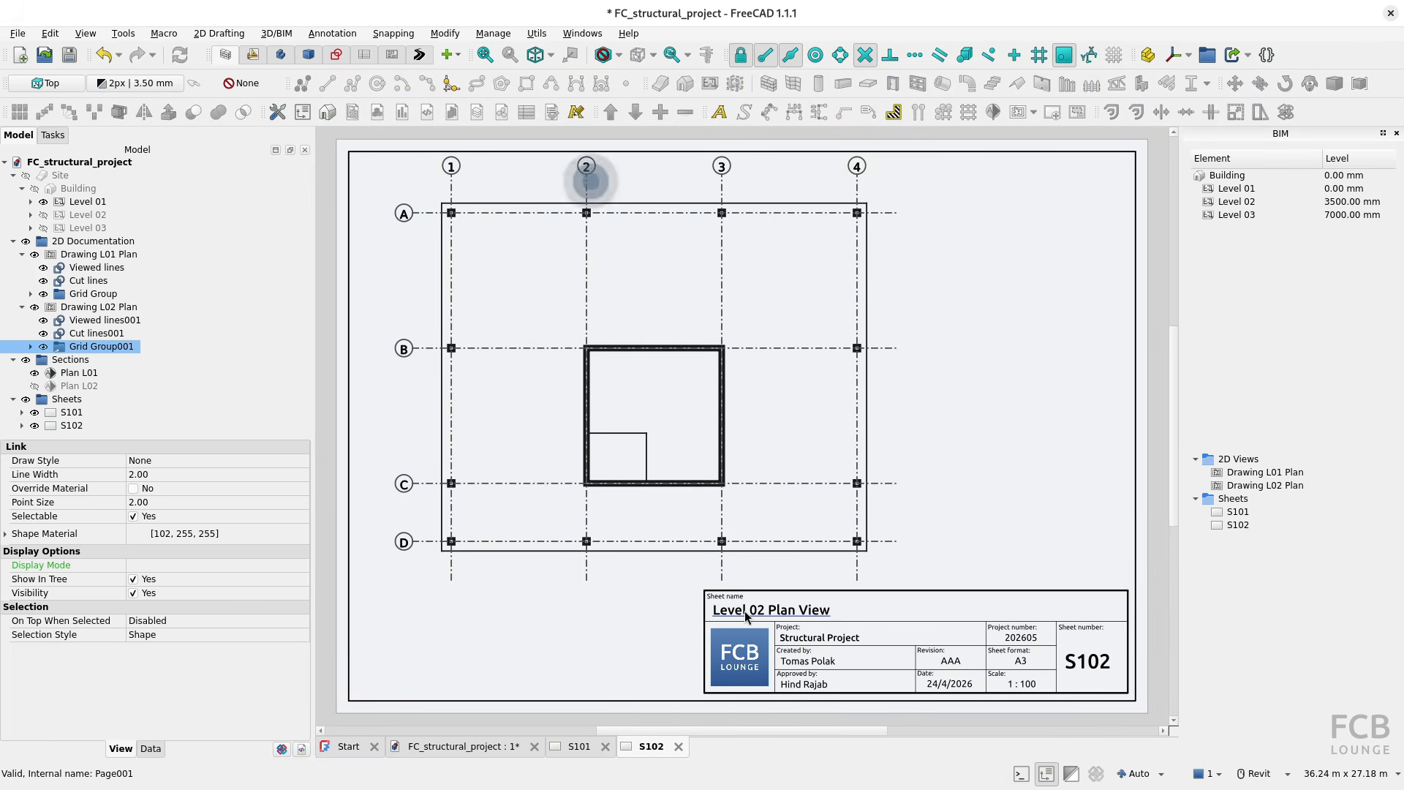
key("ctrl")
left_click(579, 746)
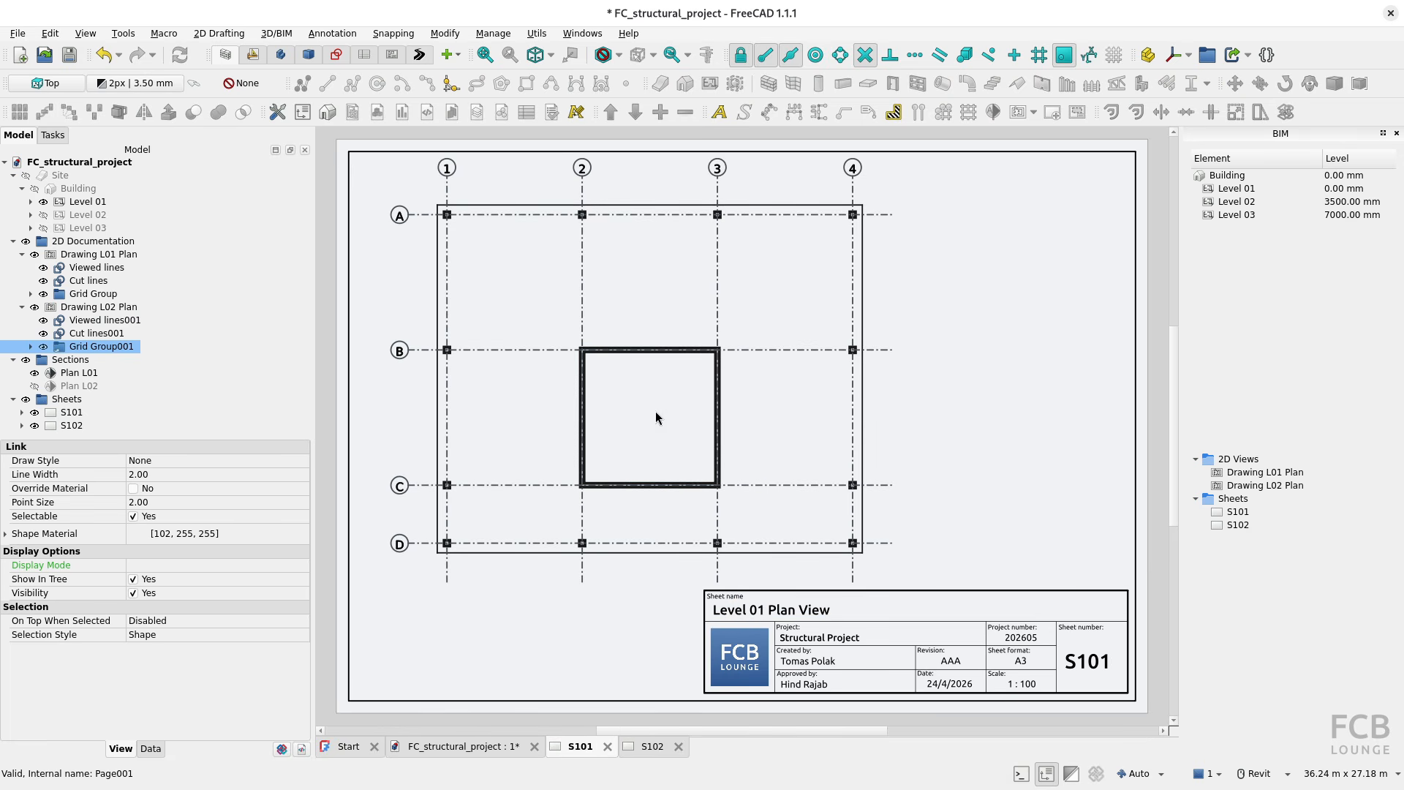
key("ctrl")
key("ctrl")
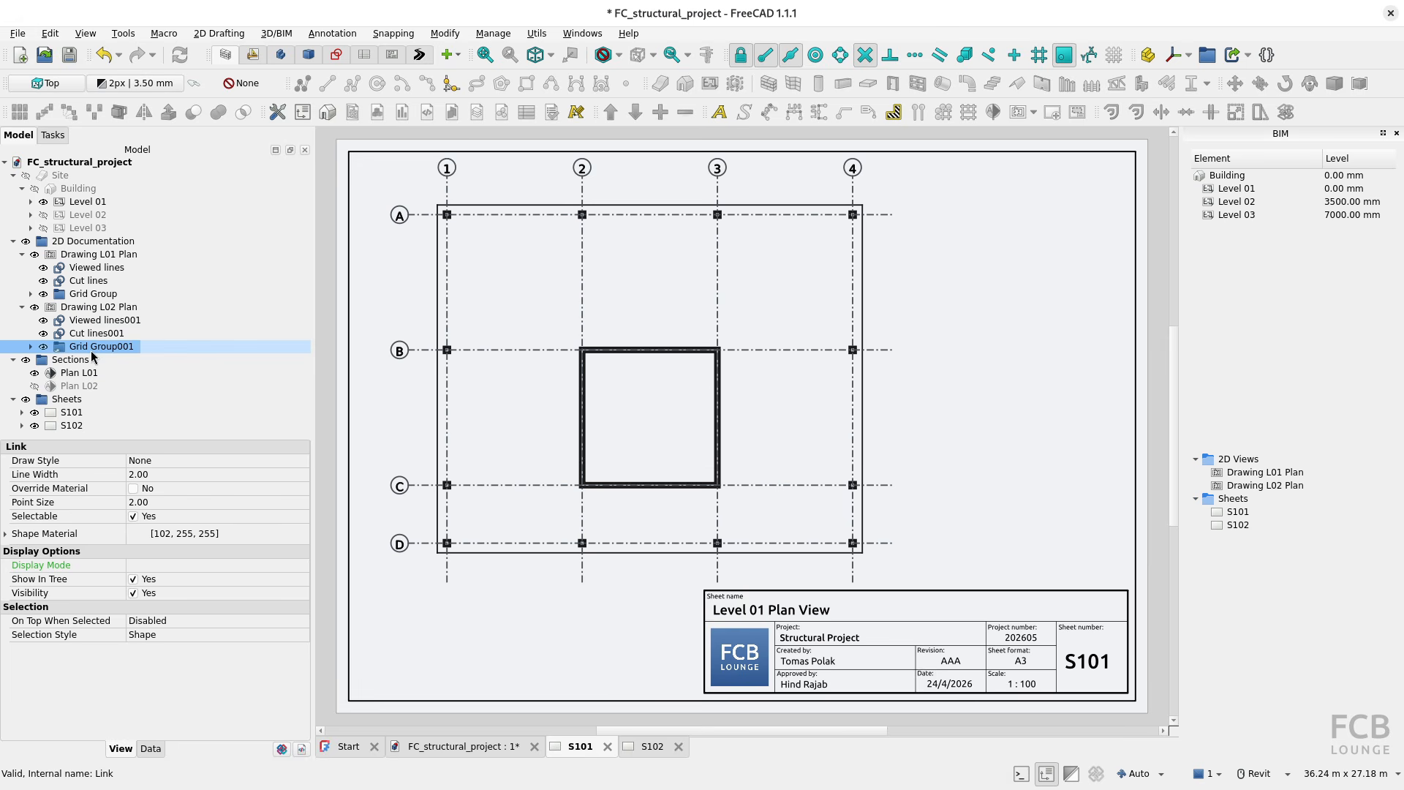
Step: Set the start number of the numbered axes in the original Grid Group to 5
double_click(88, 296)
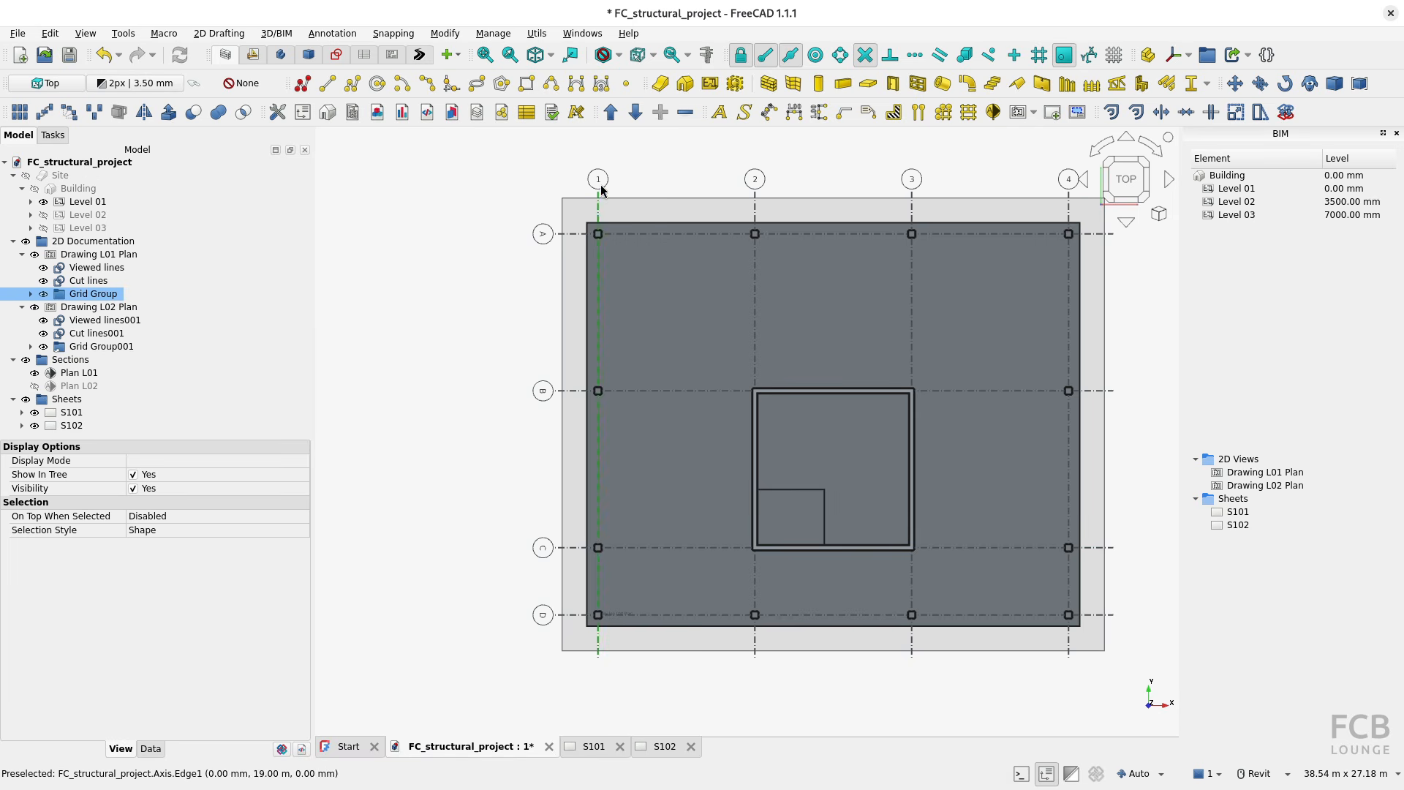
left_click(30, 294)
double_click(86, 313)
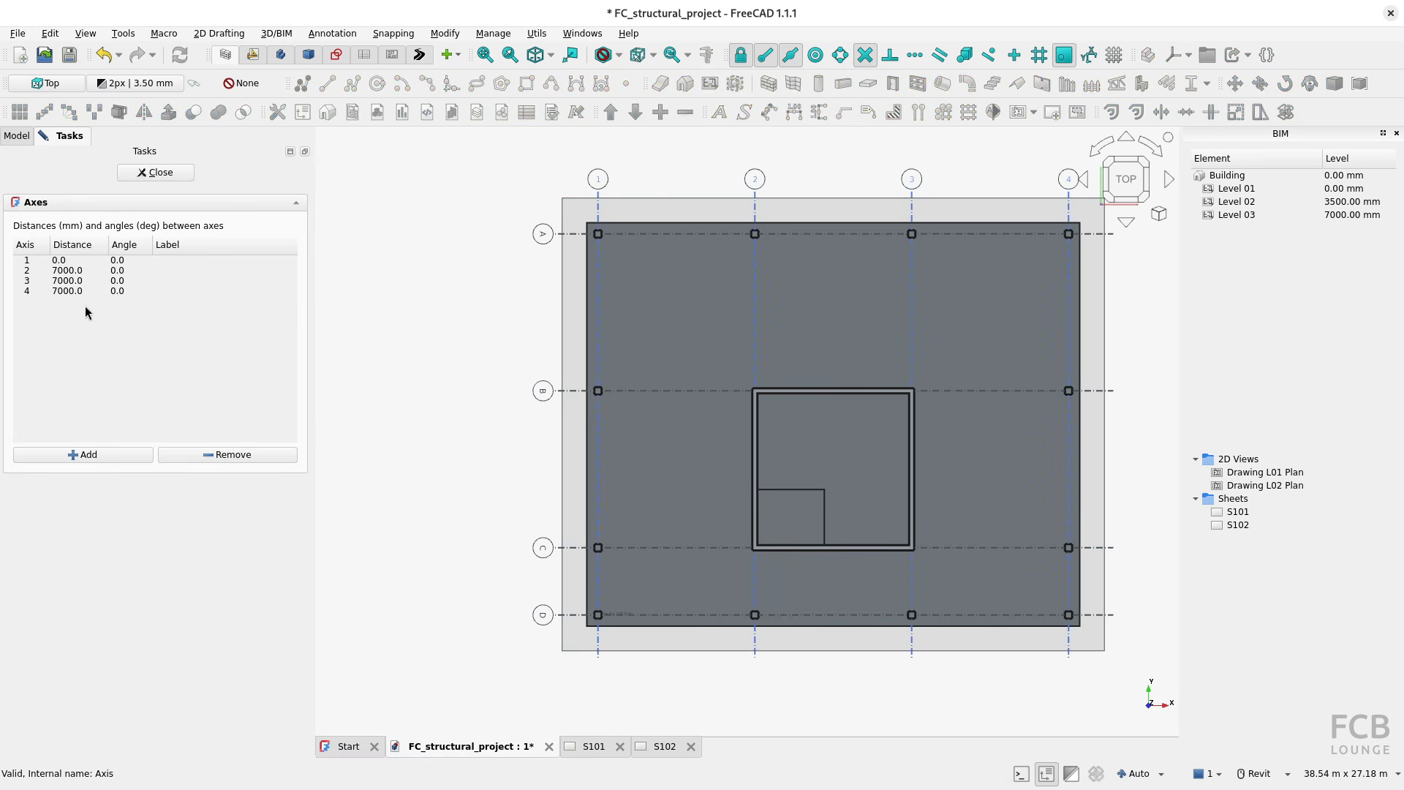
left_click(155, 173)
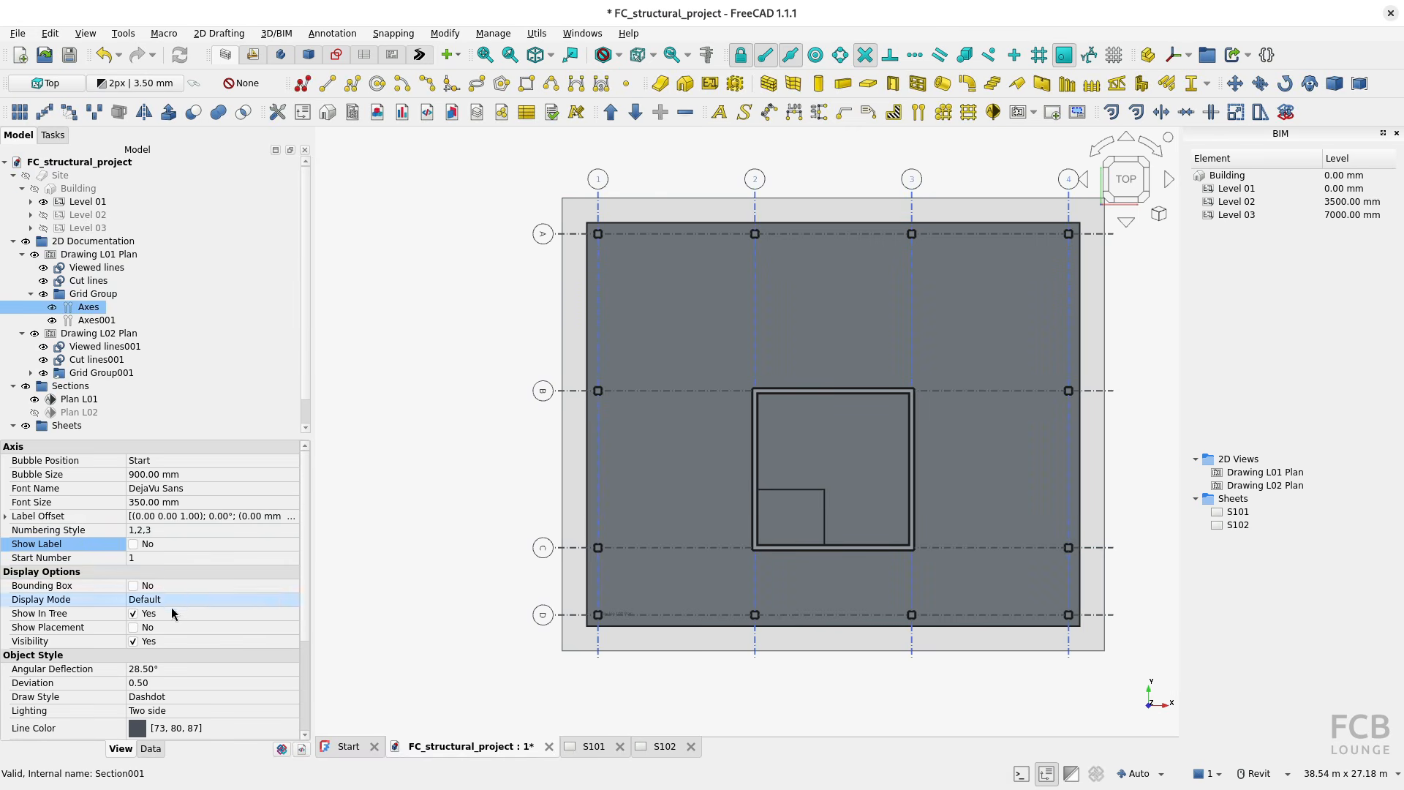
left_click(147, 557)
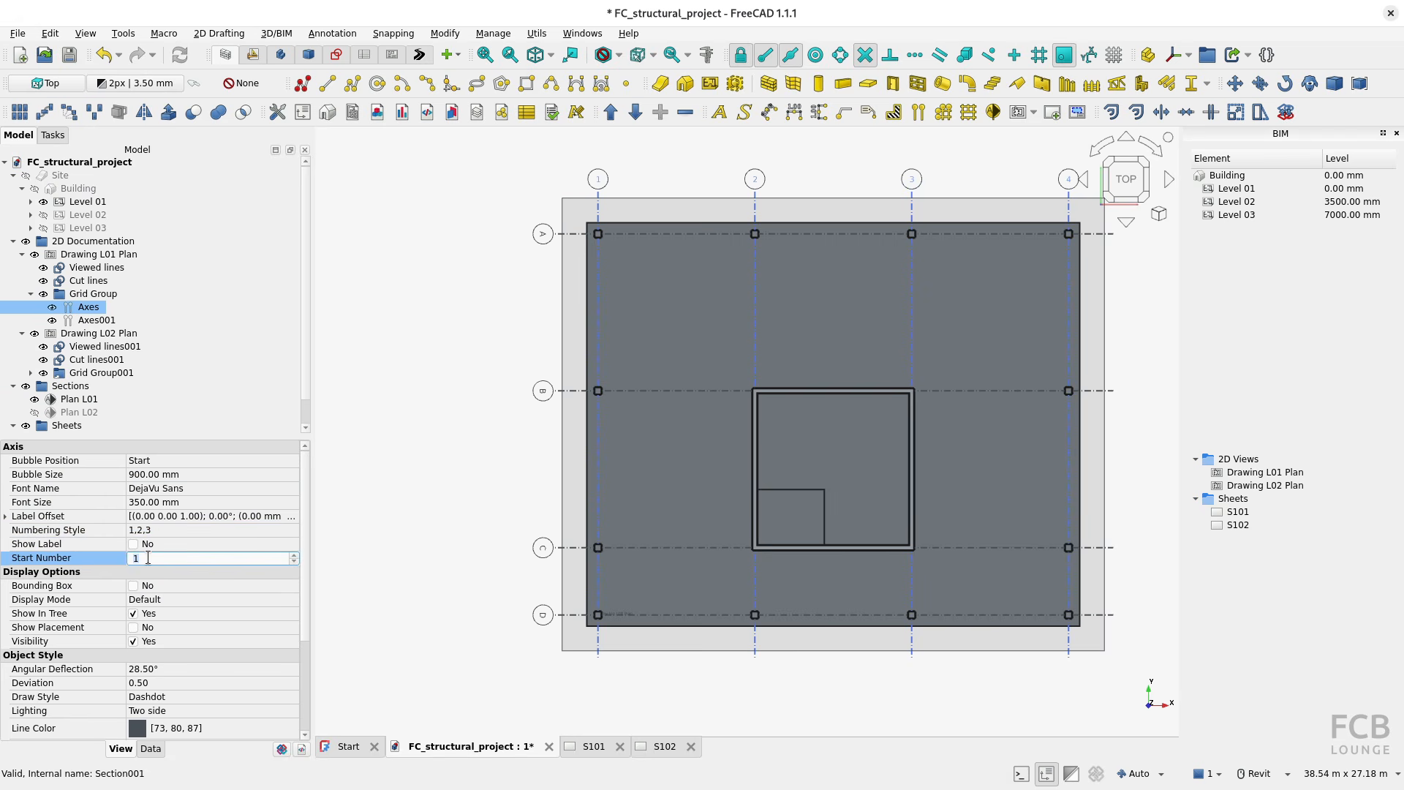
type("5")
key("Return")
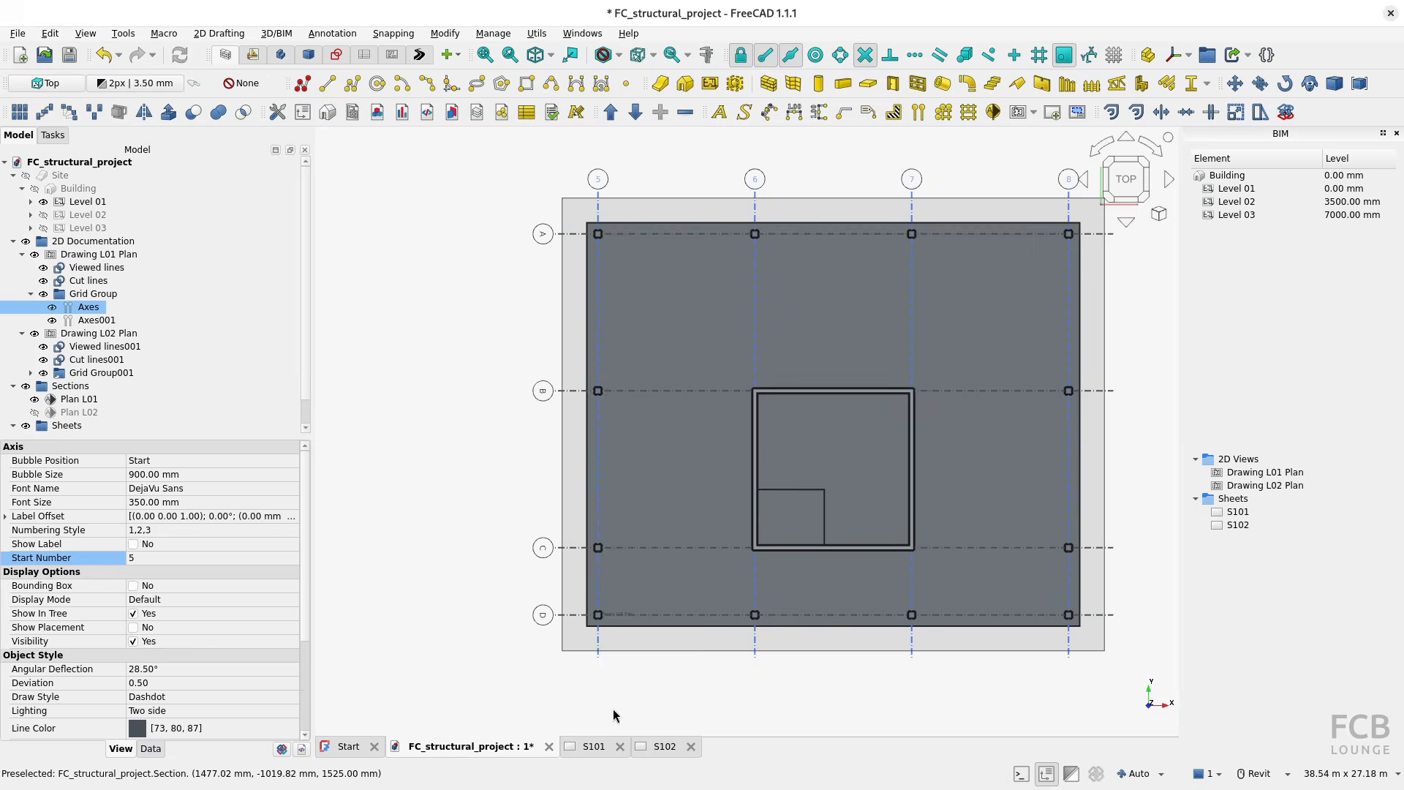
Step: Redraw sheets S101 and S102 in the TechDraw workbench to update their axis numbering
left_click(592, 746)
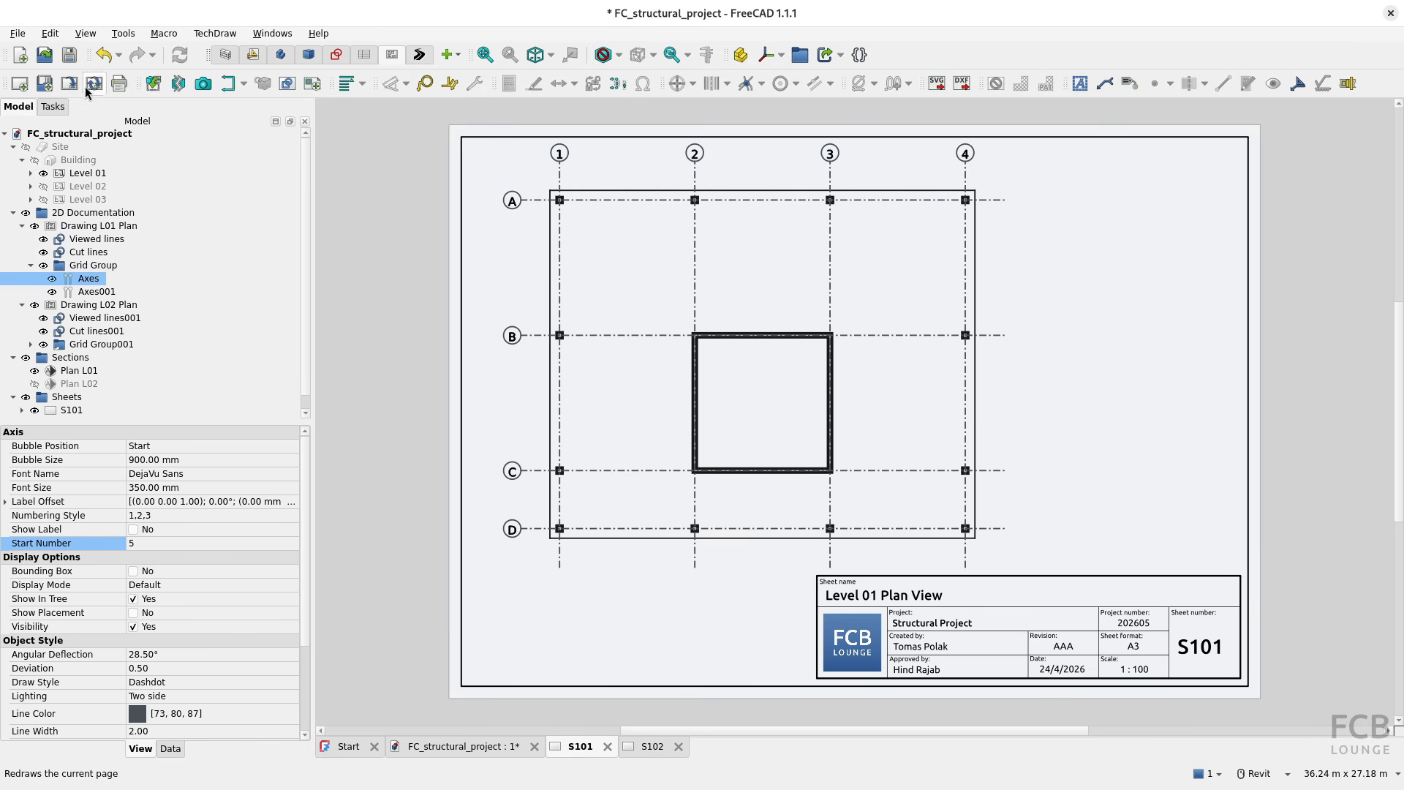
left_click(92, 85)
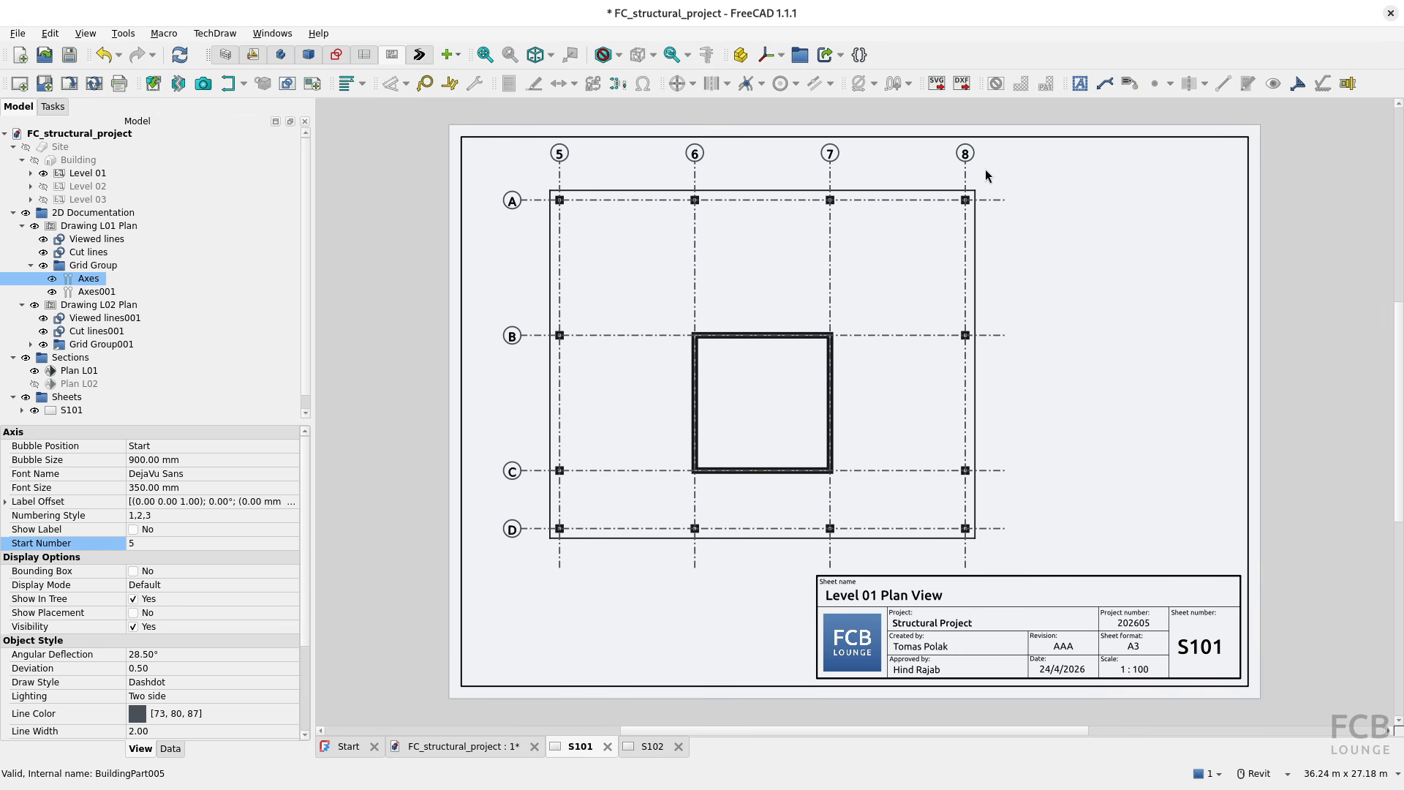
left_click(651, 746)
left_click(94, 85)
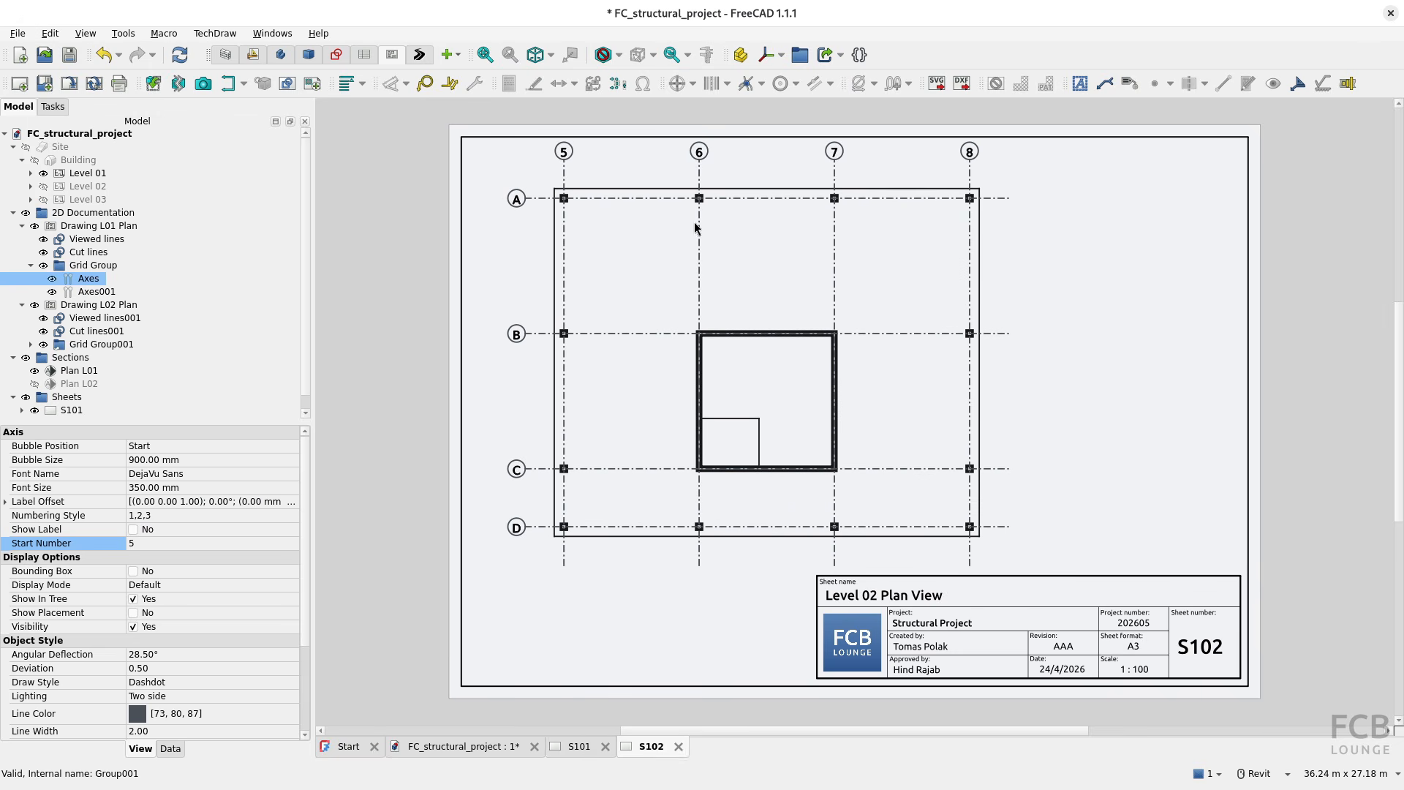
Step: Clear the selection in the 3D model, return to the BIM workbench and recheck sheet S101
left_click(475, 751)
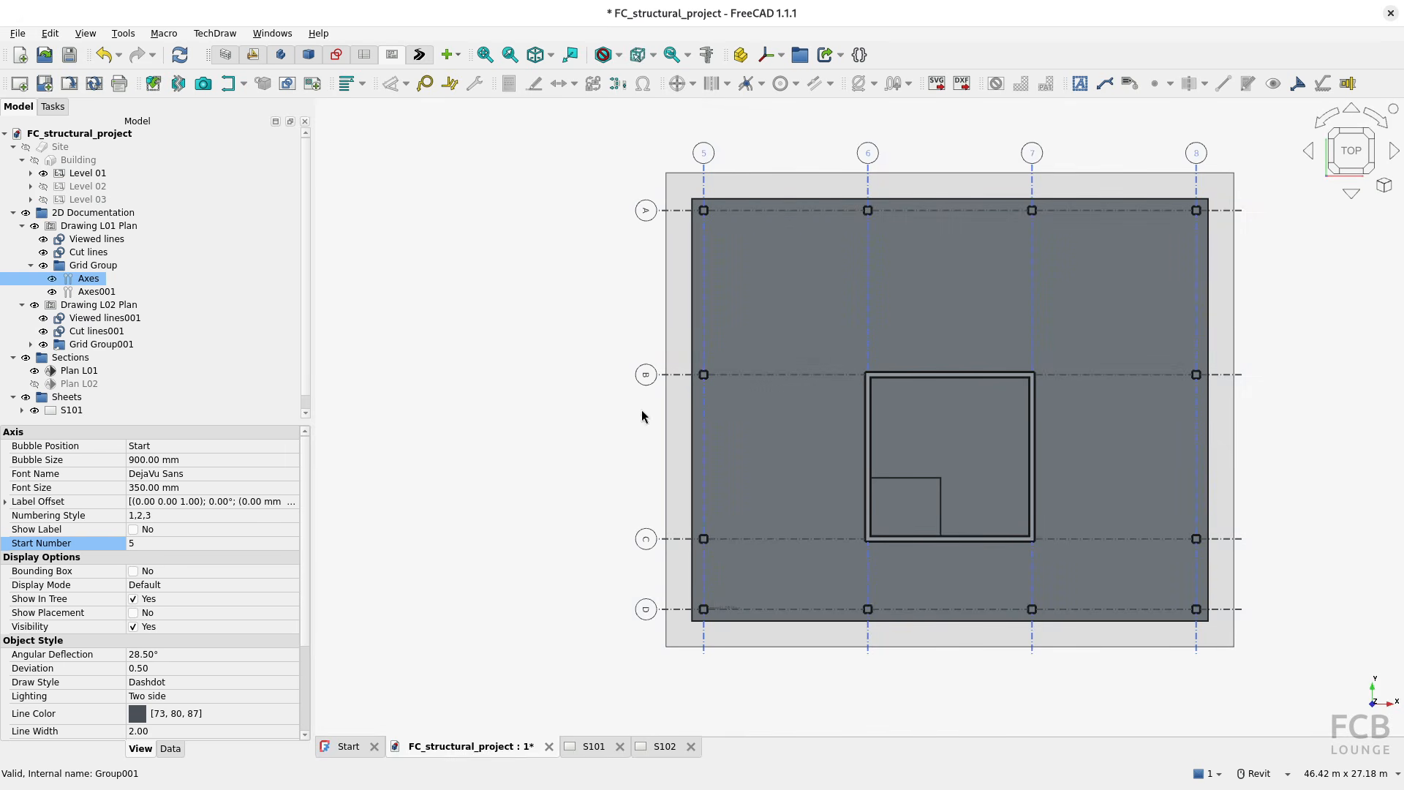
left_click(538, 514)
key("w")
key("1")
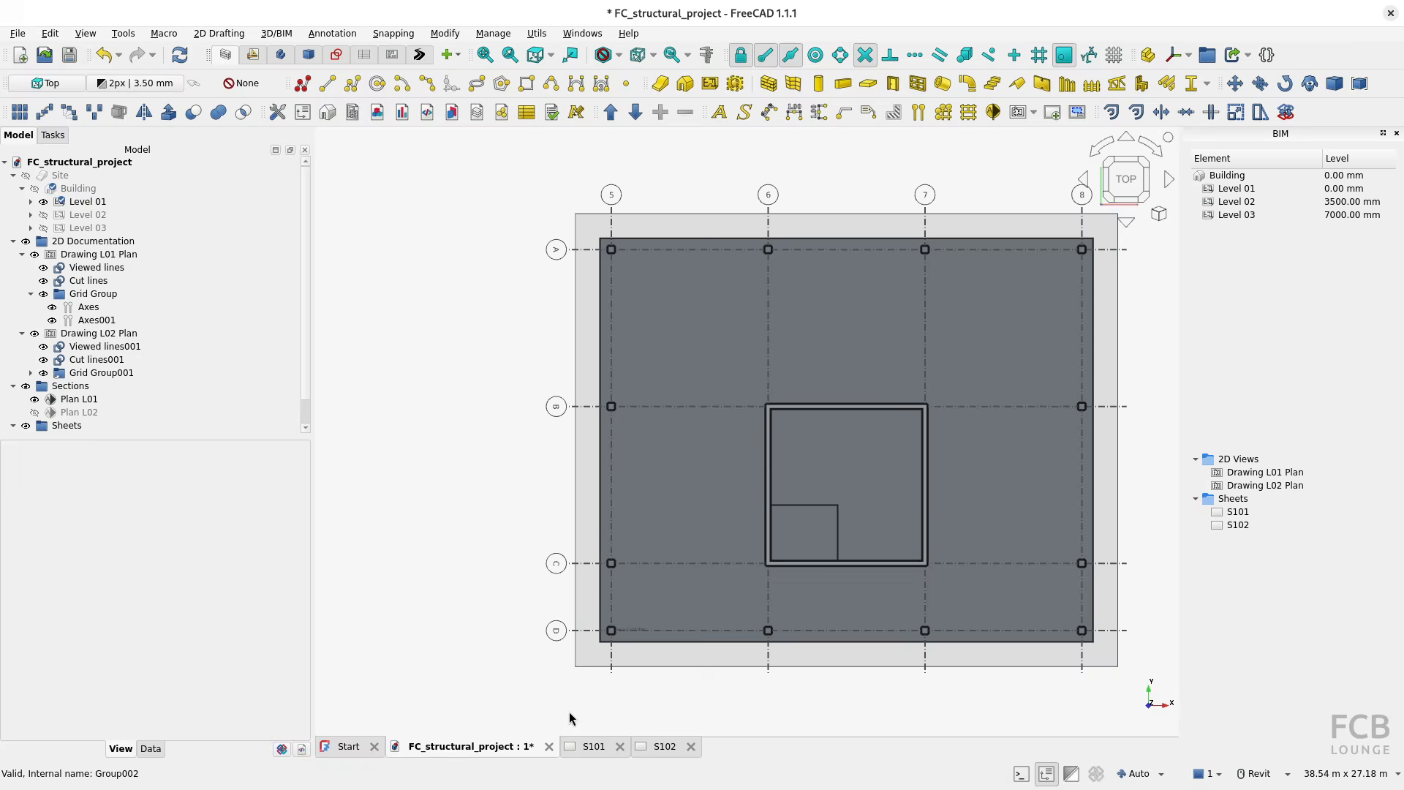
left_click(593, 747)
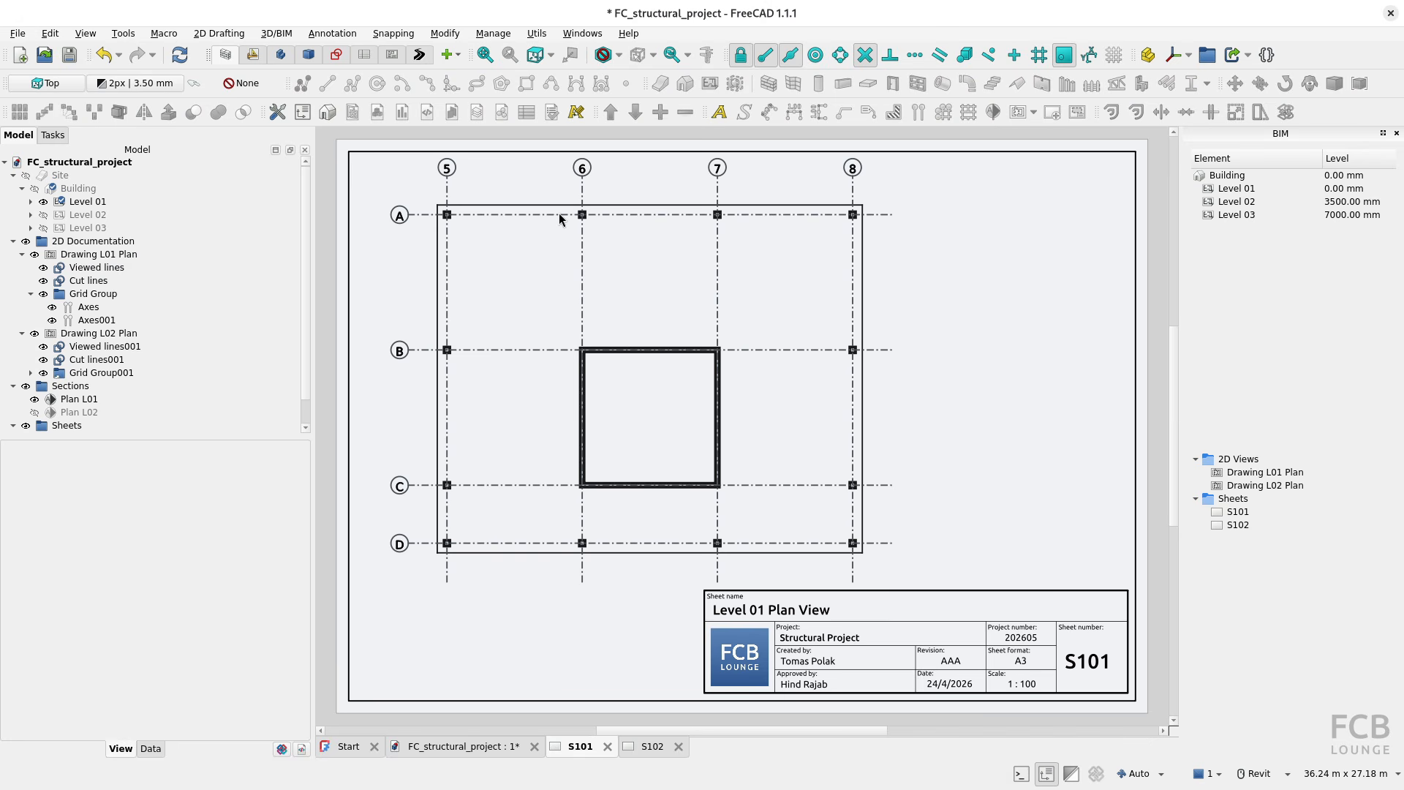
Step: Set the bubble size of the numbered axes in the original Grid Group to 450 mm
left_click(187, 362)
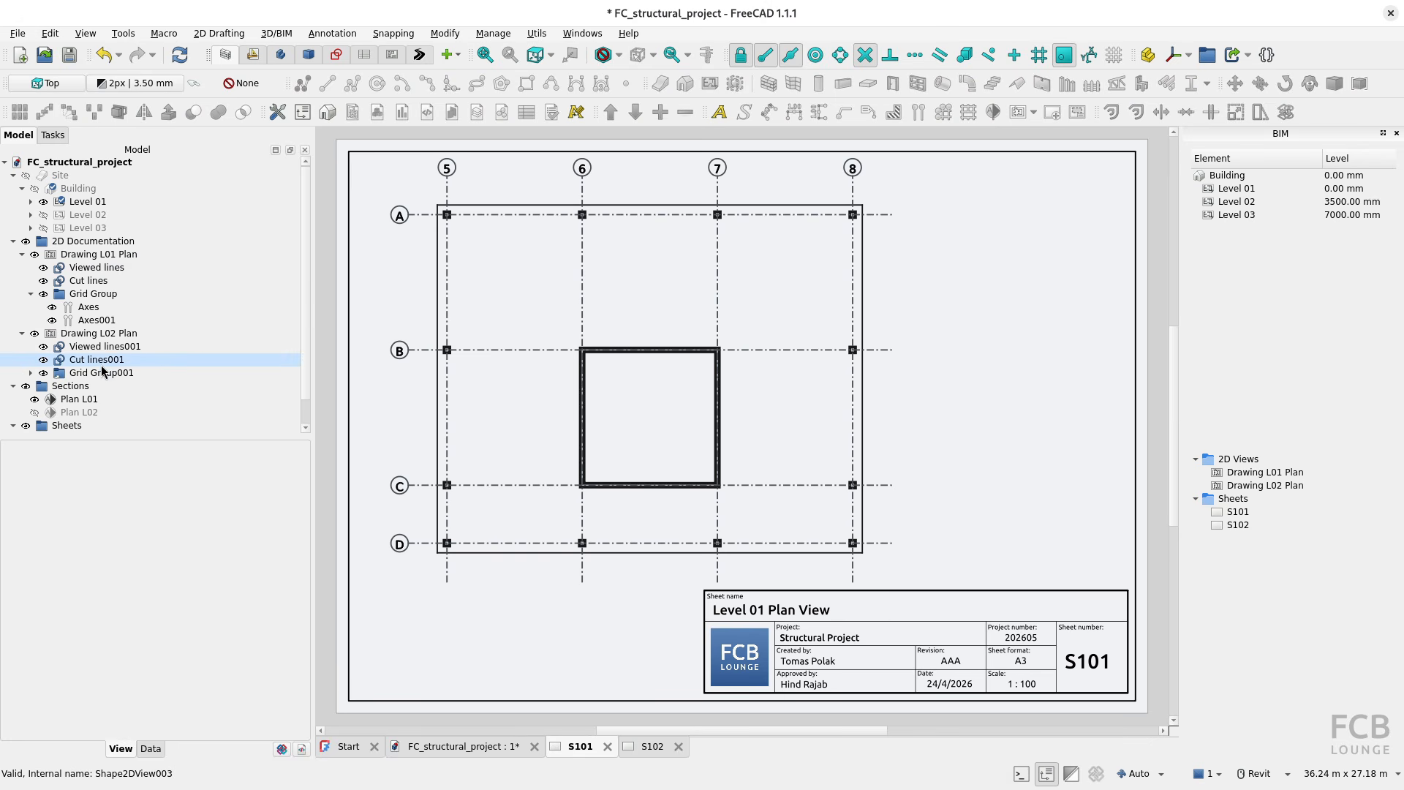
left_click(98, 311)
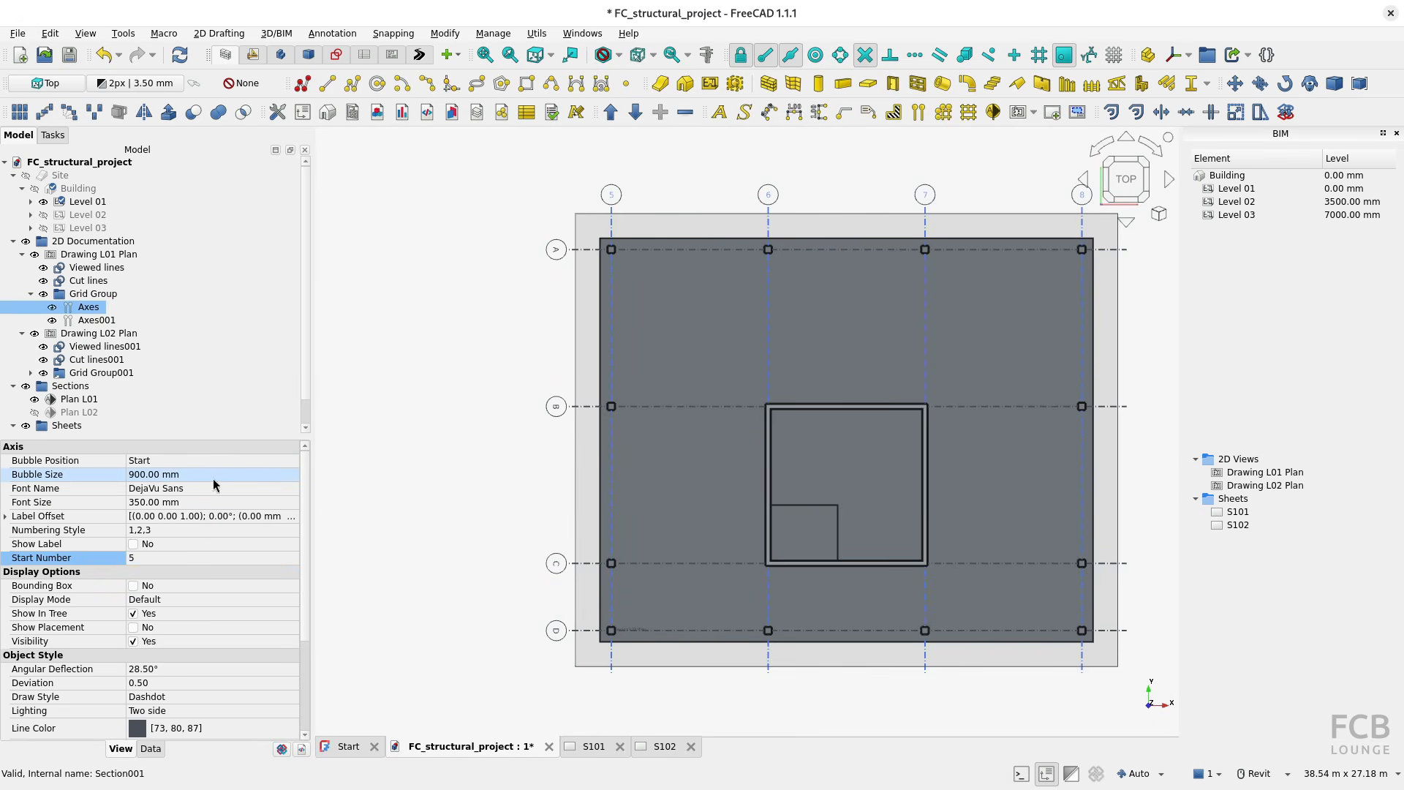
left_click(173, 475)
type("450")
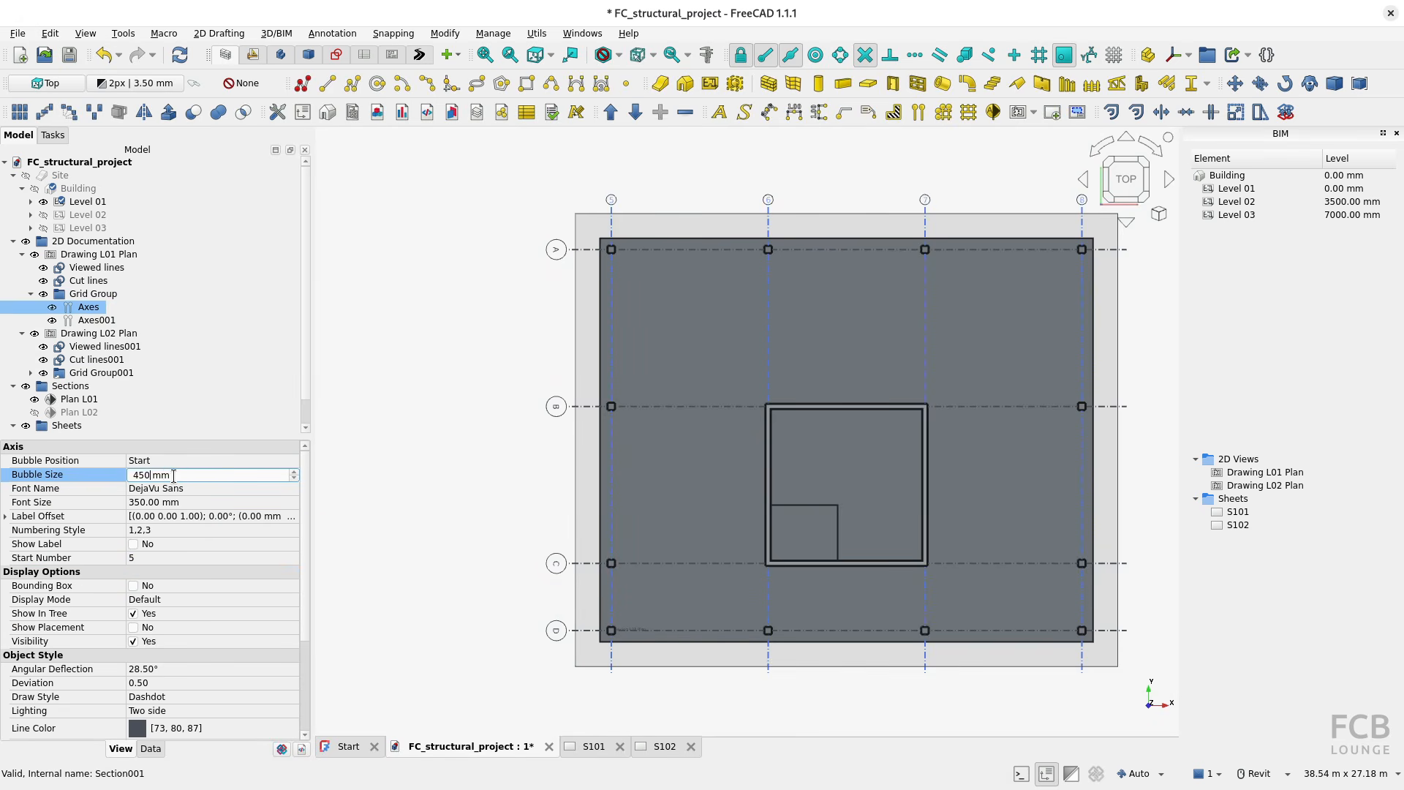
key("Return")
Step: Redraw sheet S101 in the TechDraw workbench to update its axis bubbles, and clear the axes selection
left_click(594, 744)
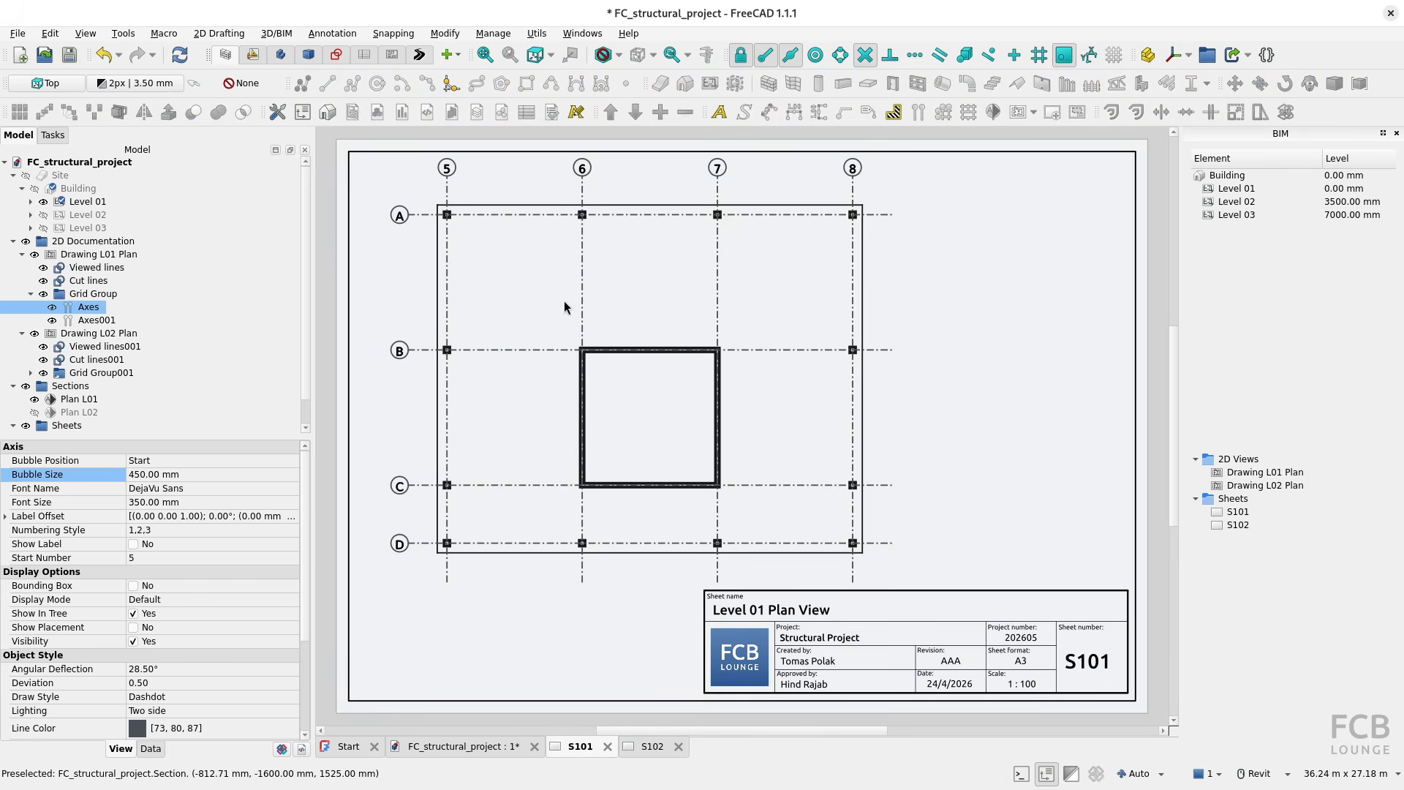
left_click(392, 55)
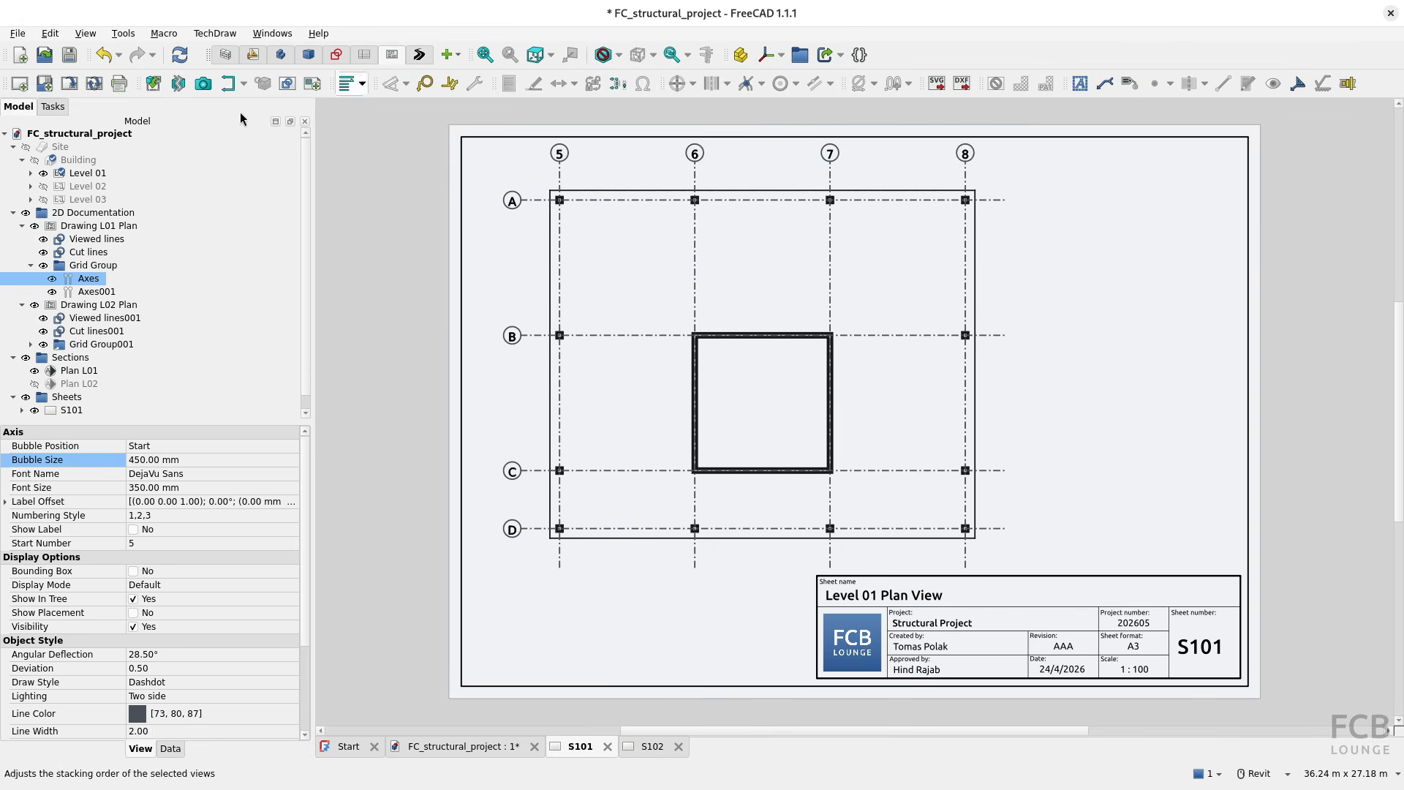
left_click(95, 86)
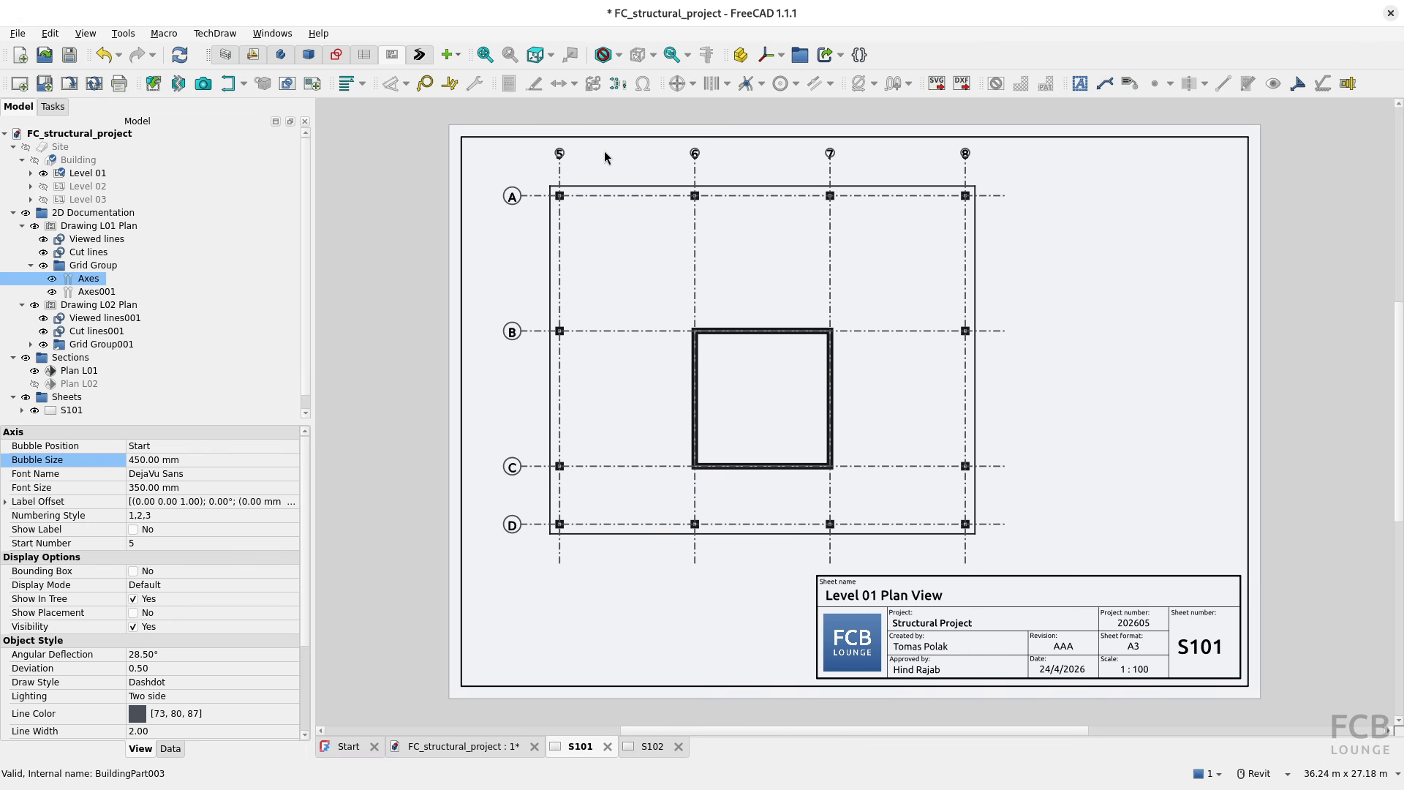
left_click(622, 487)
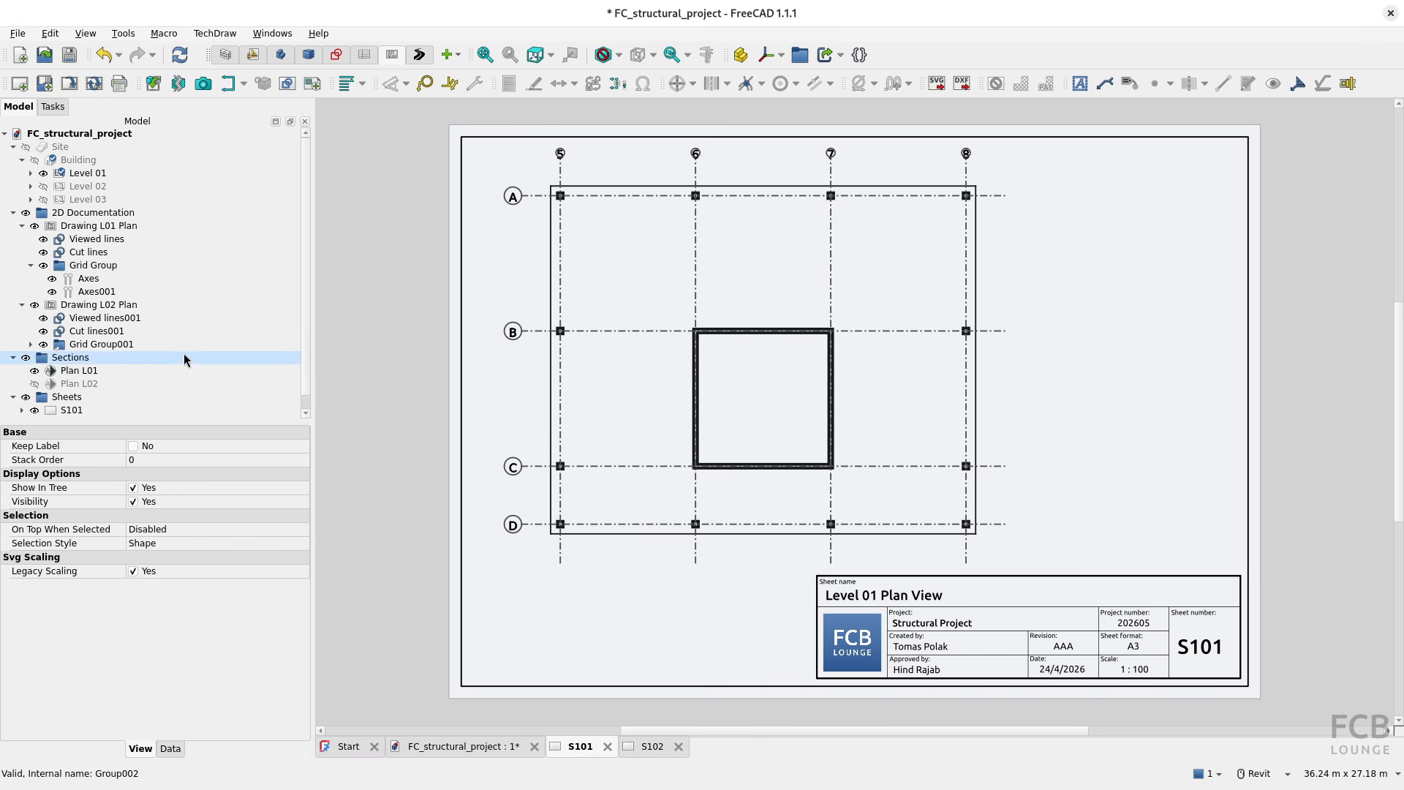
Step: Set the font size of the Drawing L01 Plan001 view on sheet S101 to 5
left_click(22, 409)
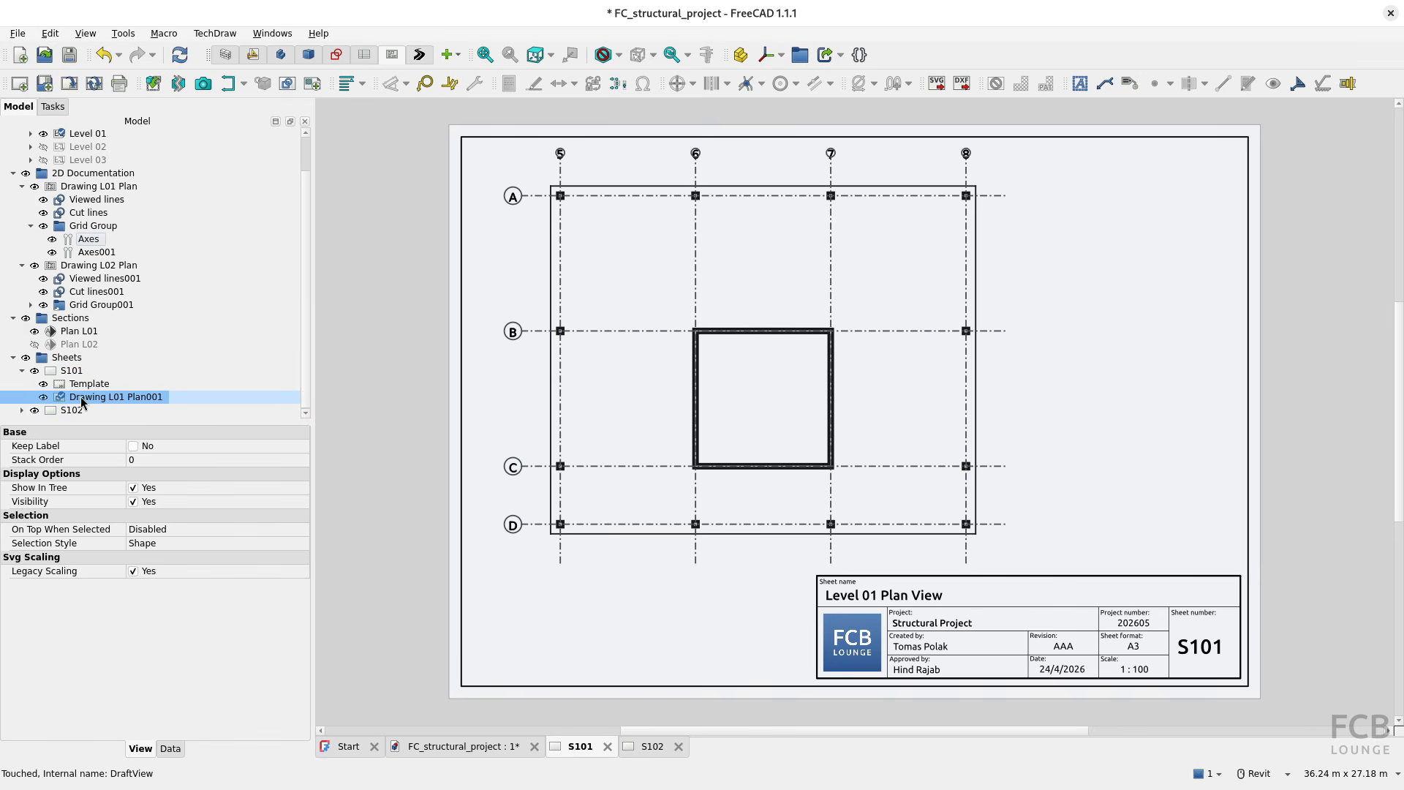
left_click(170, 748)
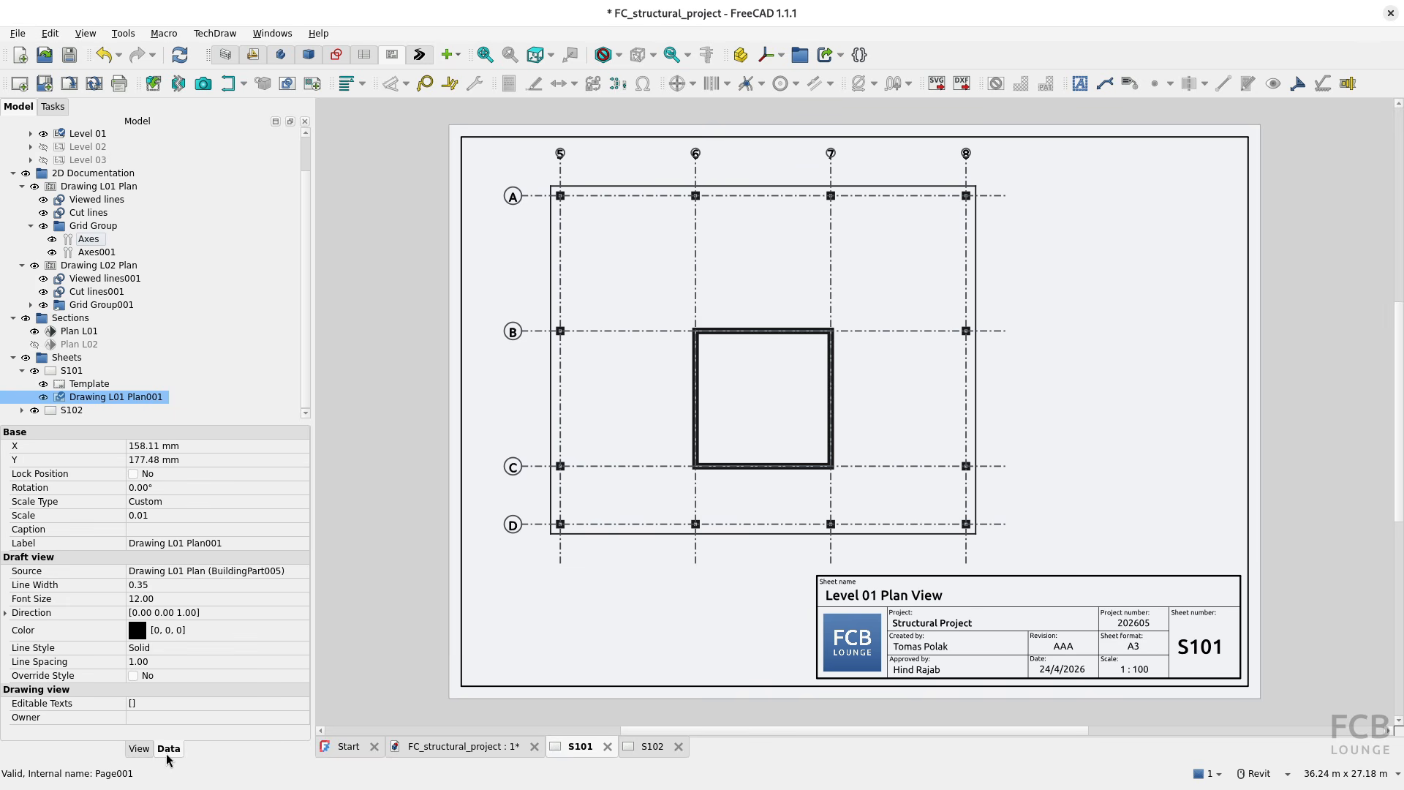
left_click(169, 598)
type("5")
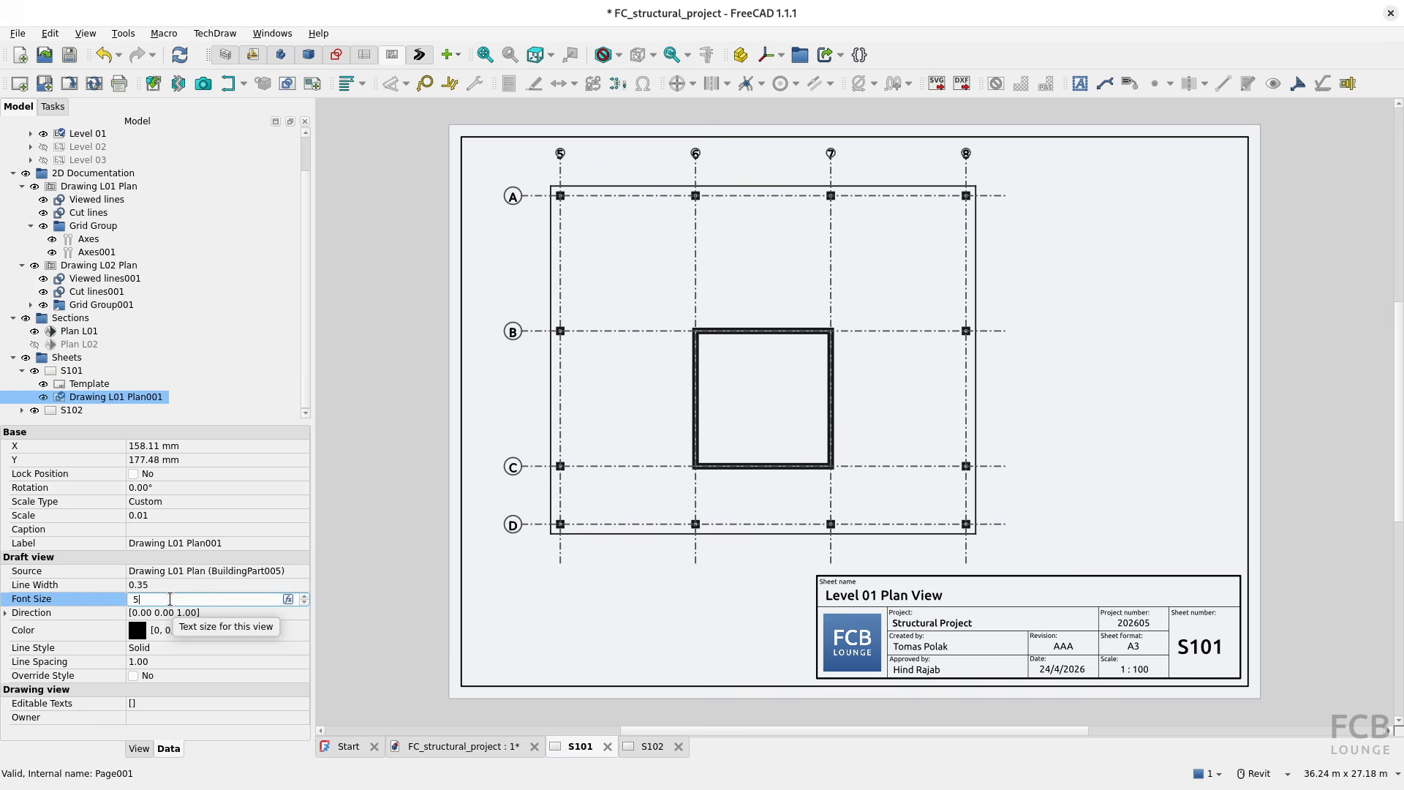
key("Return")
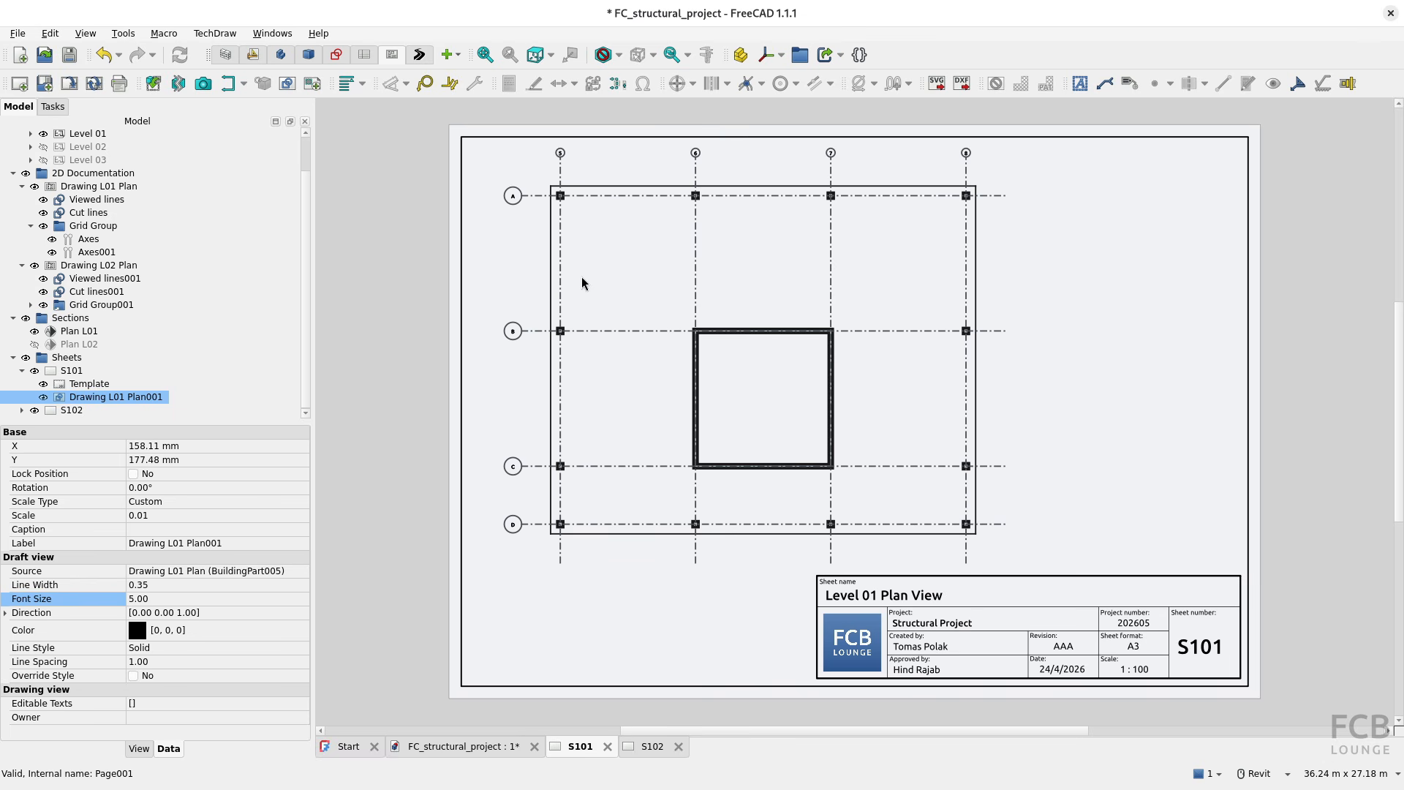
Step: Hide Level 01 in the 3D model, clear the selection and inspect the plan linework and grid axes in a tilted view
left_click(784, 16)
left_click(486, 747)
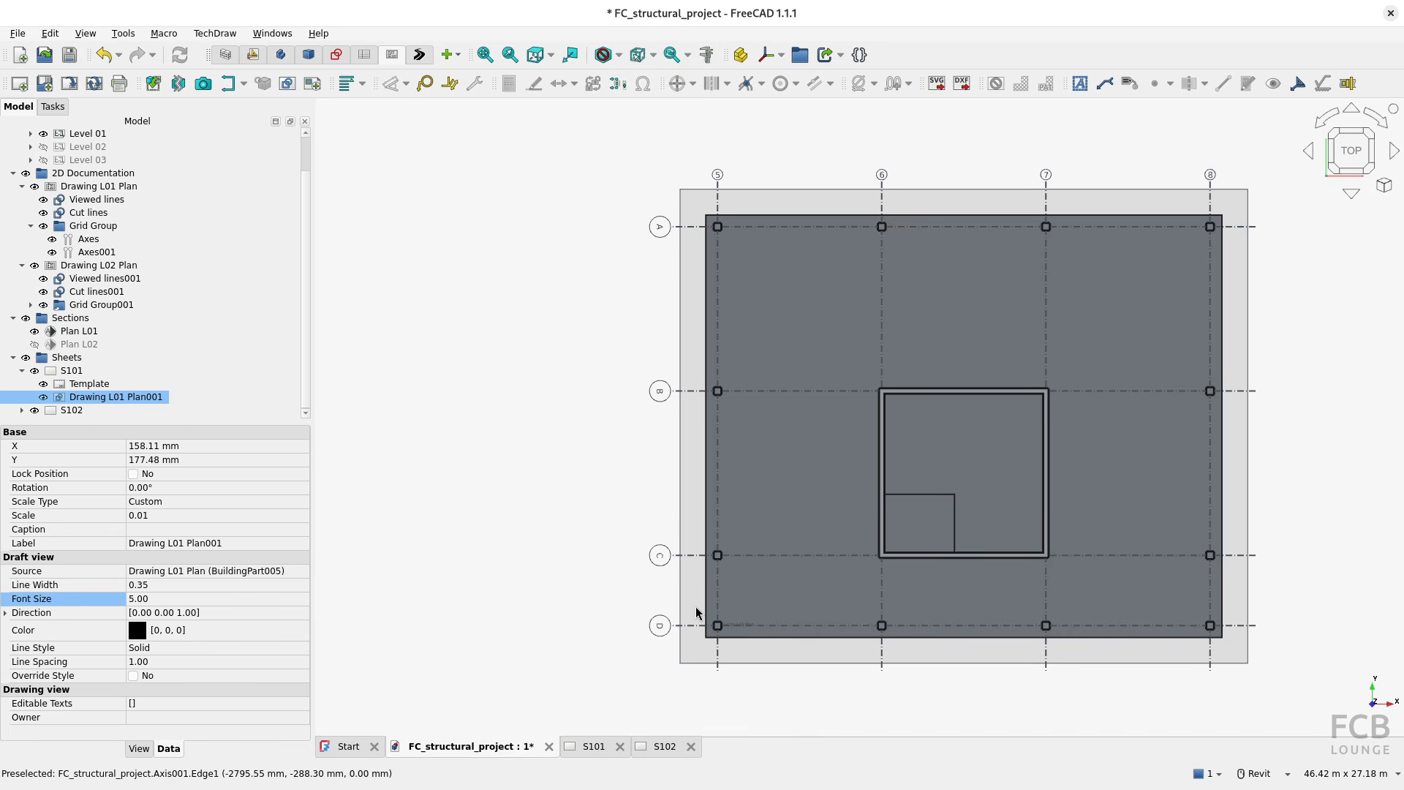
left_click(43, 133)
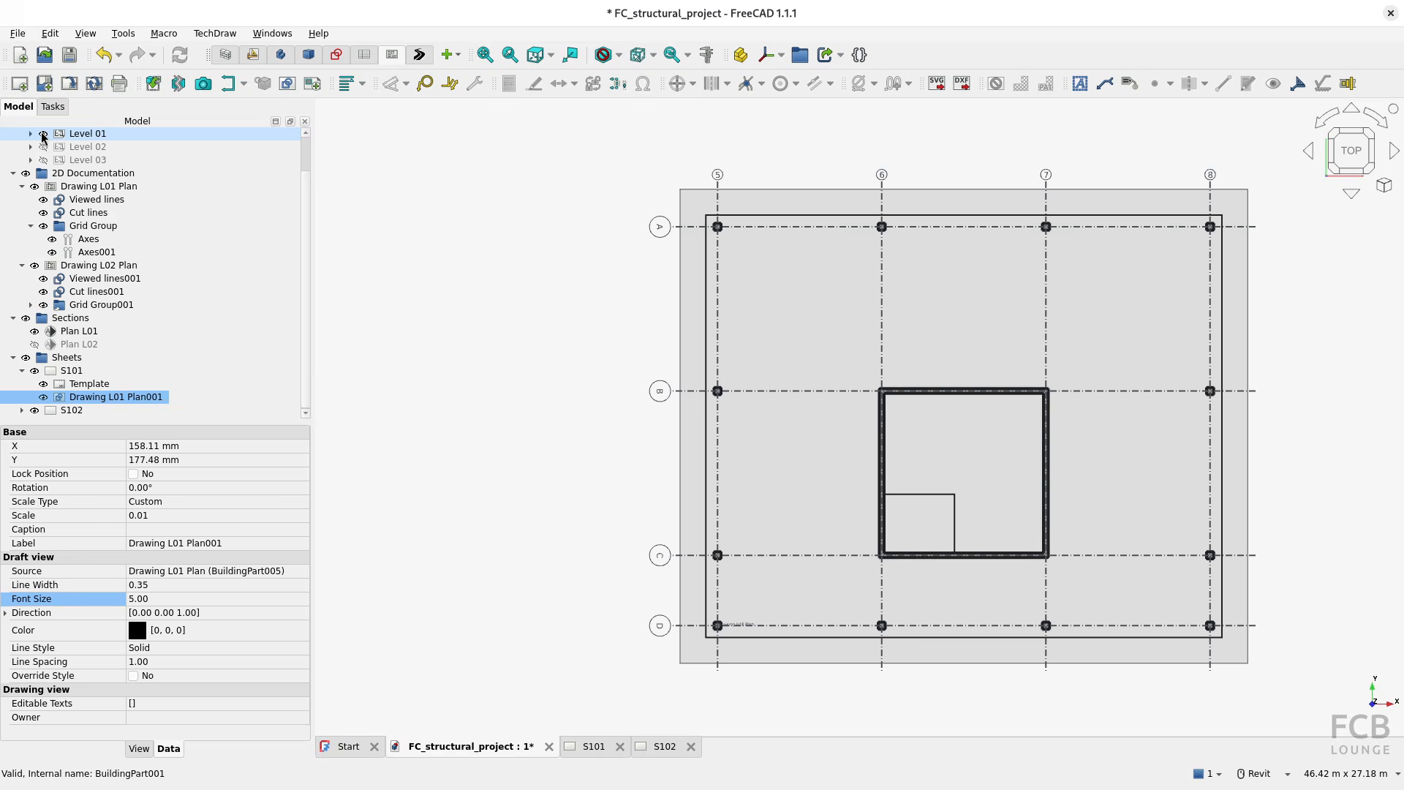
mouse_move(680, 574)
middle_mouse_down("shift")
mouse_move(763, 503)
mouse_move(881, 440)
middle_mouse_up("shift")
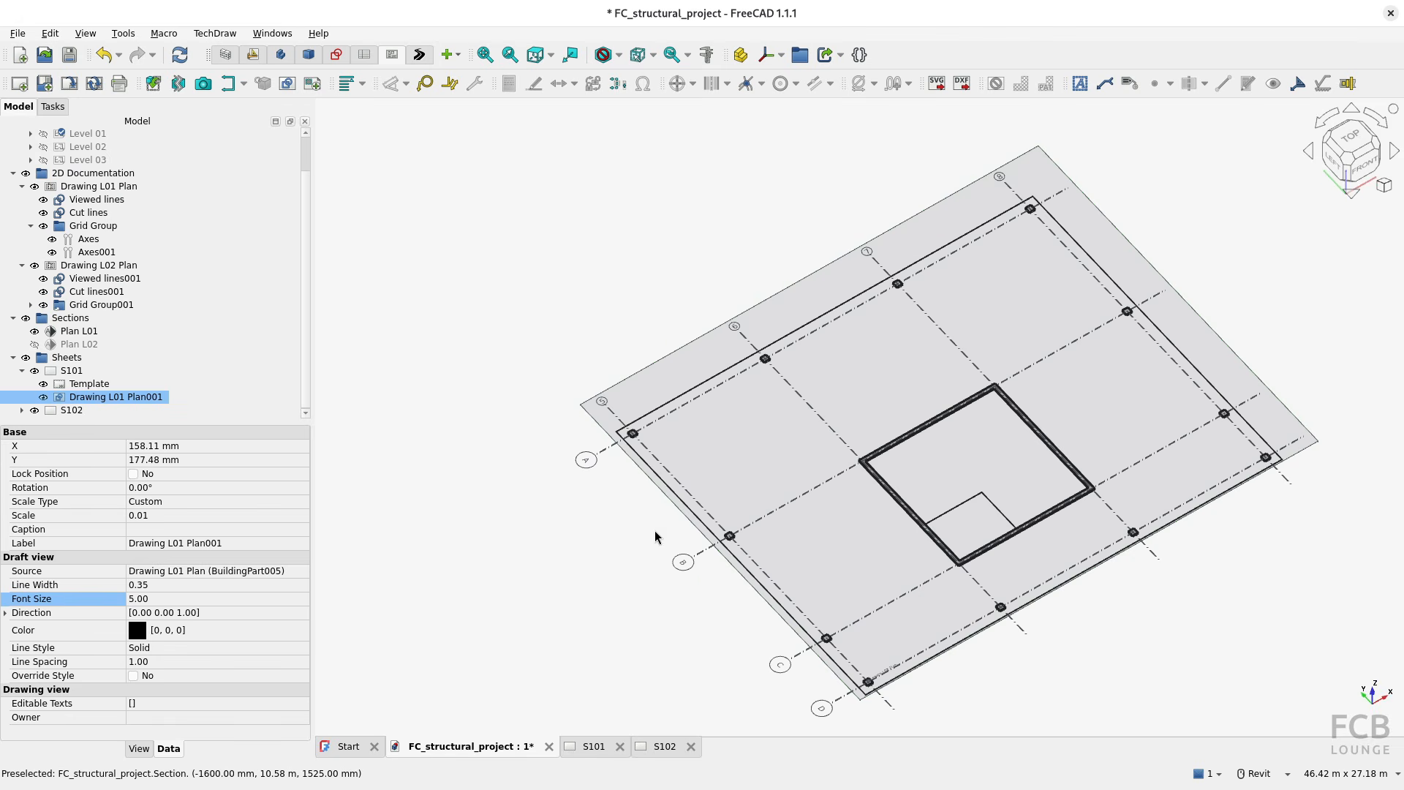
left_click(627, 540)
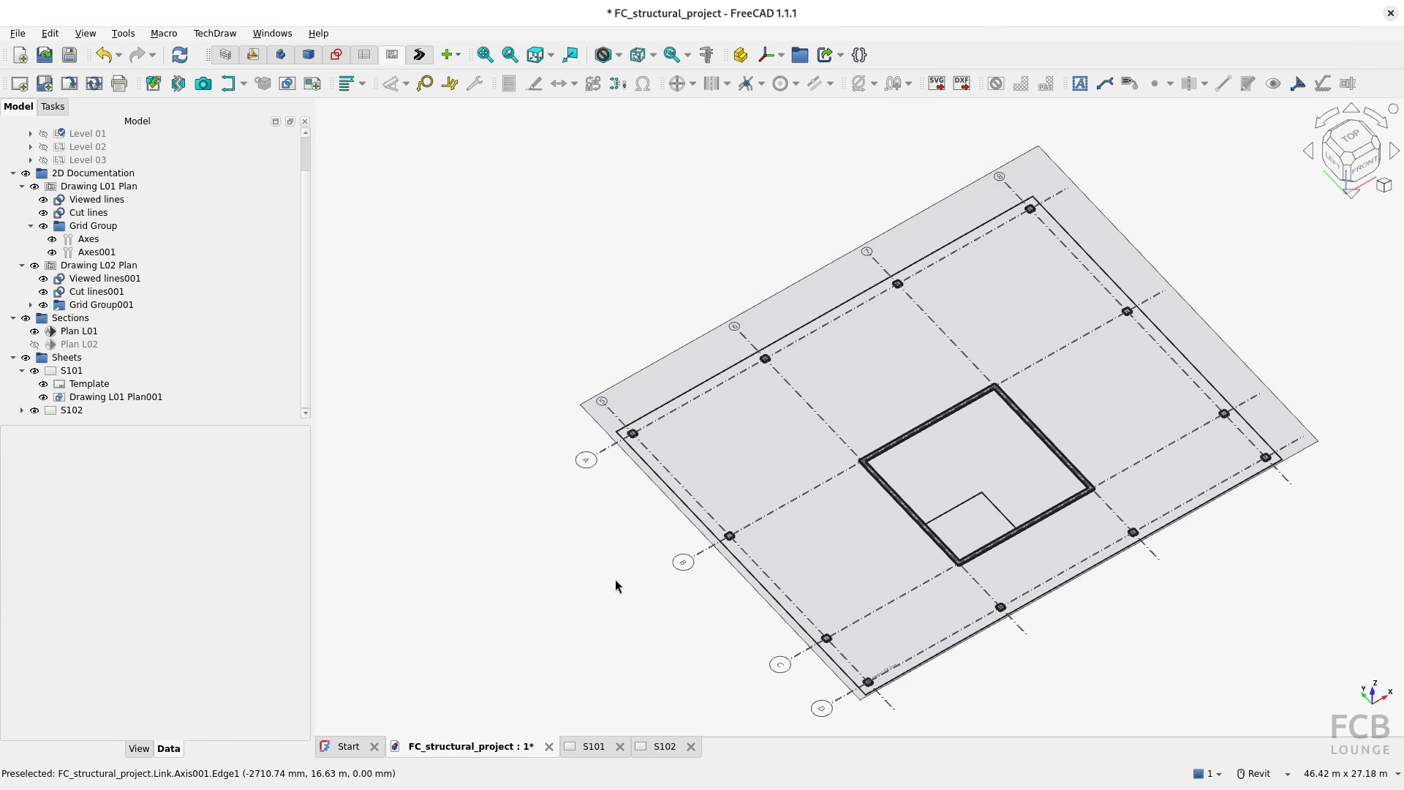
middle_click_drag(621, 585, 465, 536)
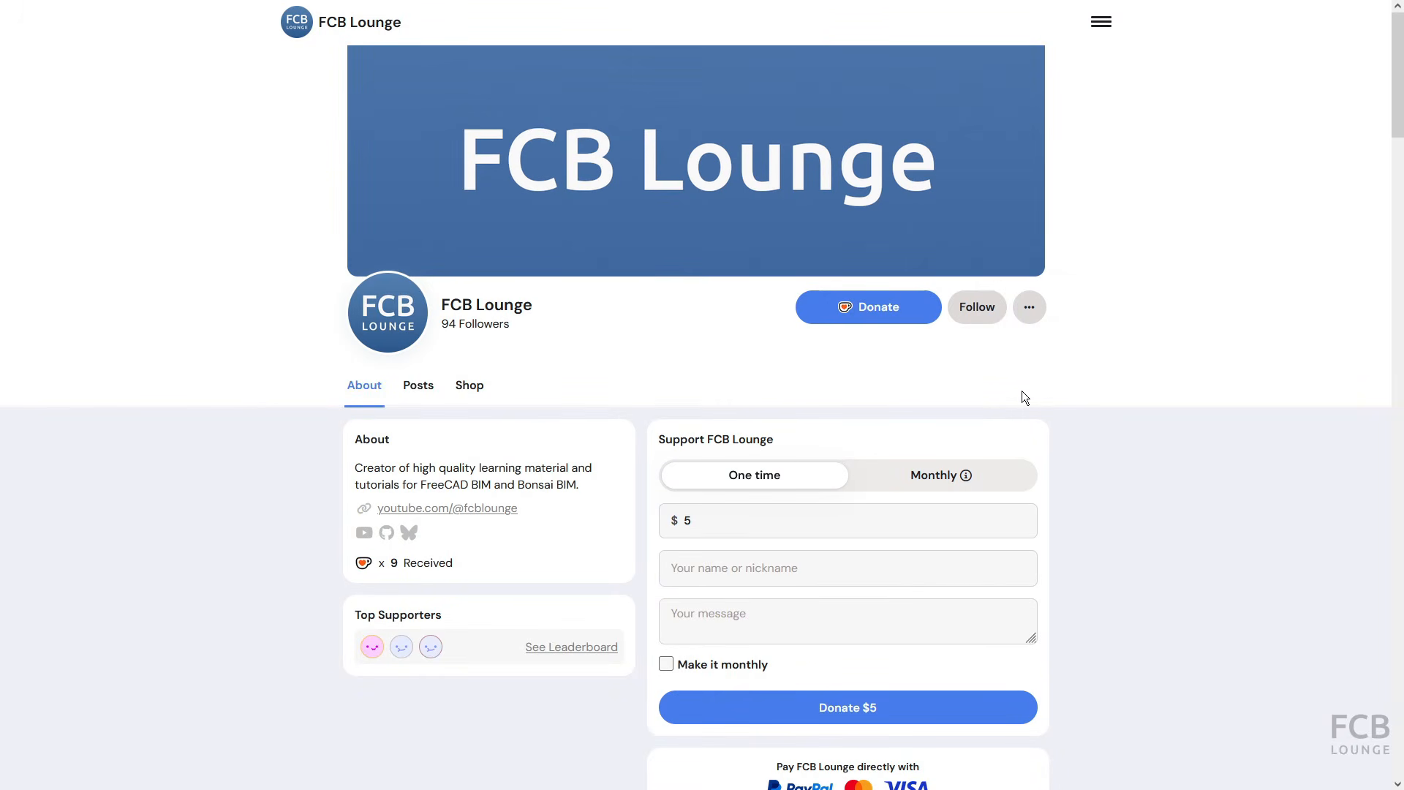
Step: On the FCB Lounge donation web page, fill in a one-time $10 donation with the supporter's nickname and the message "Thank you!"
left_click(704, 522)
key("BackSpace")
type("10")
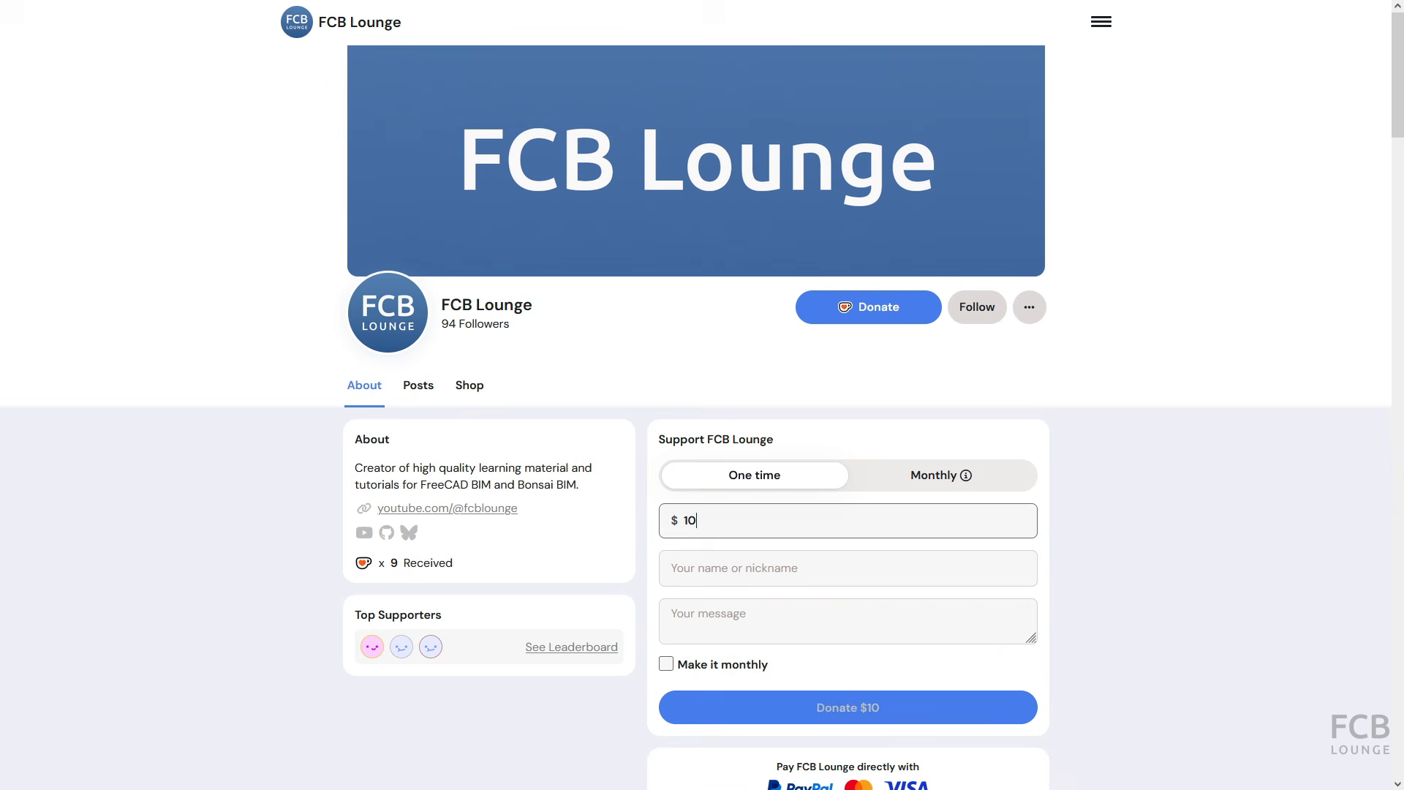
left_click(695, 569)
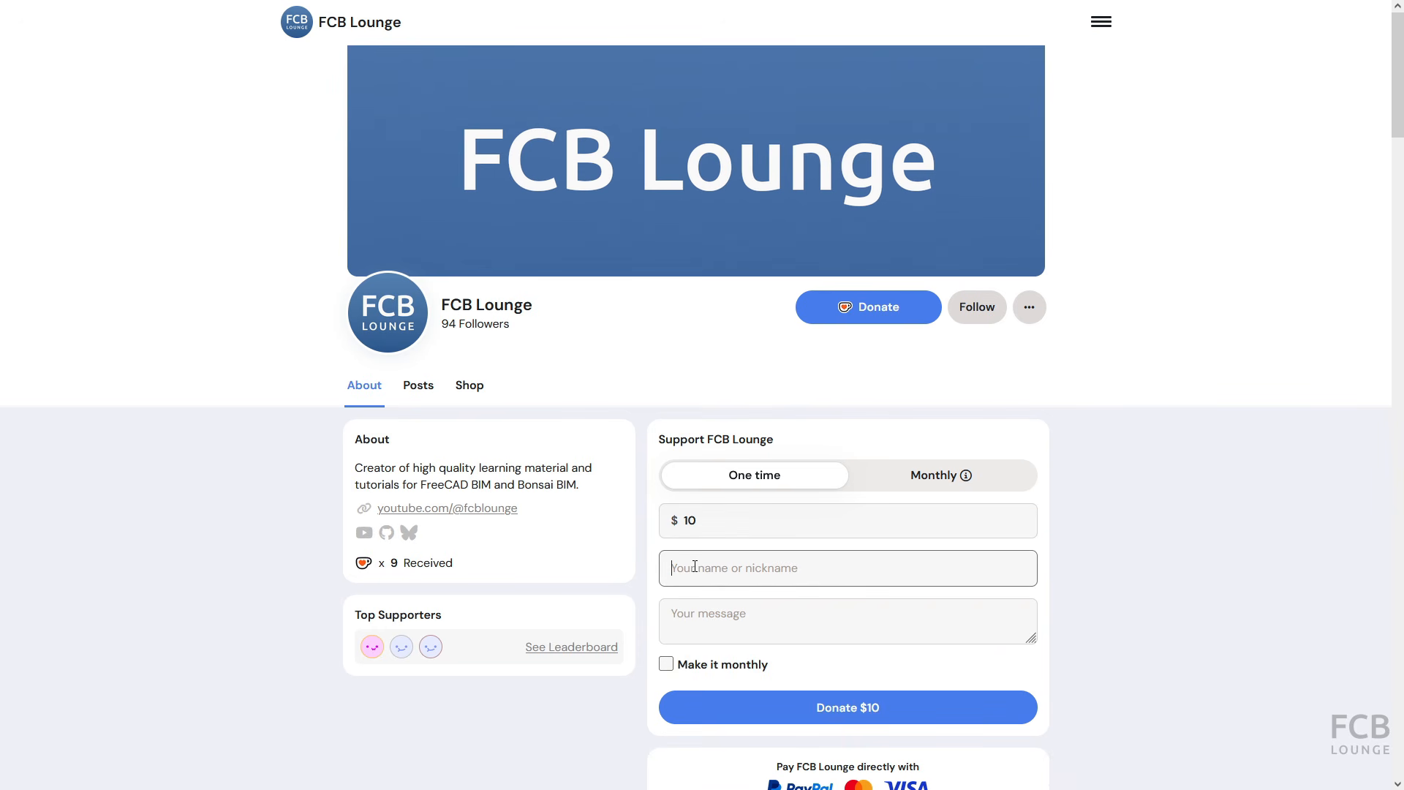
type("Nick")
left_click(733, 630)
type("T")
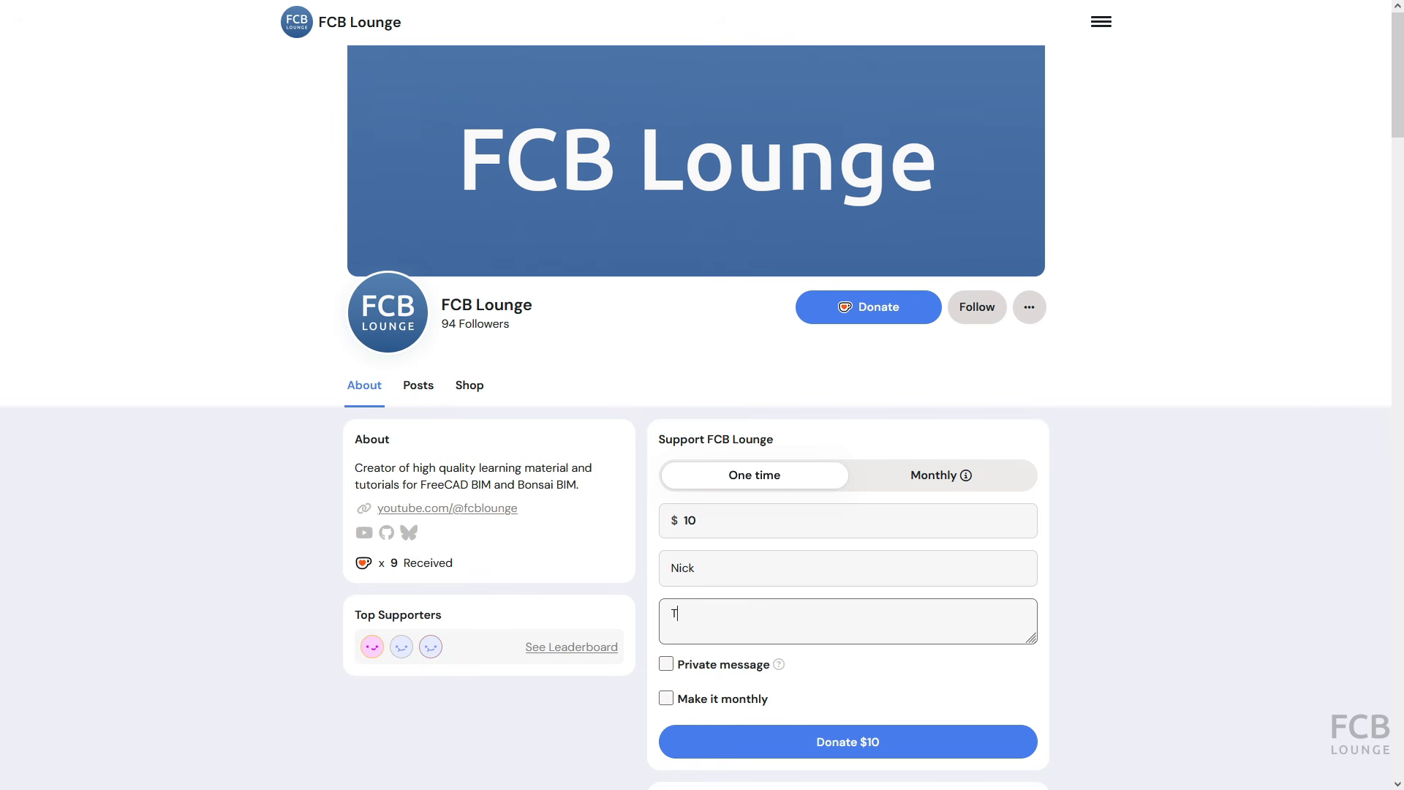
type("hank you!")
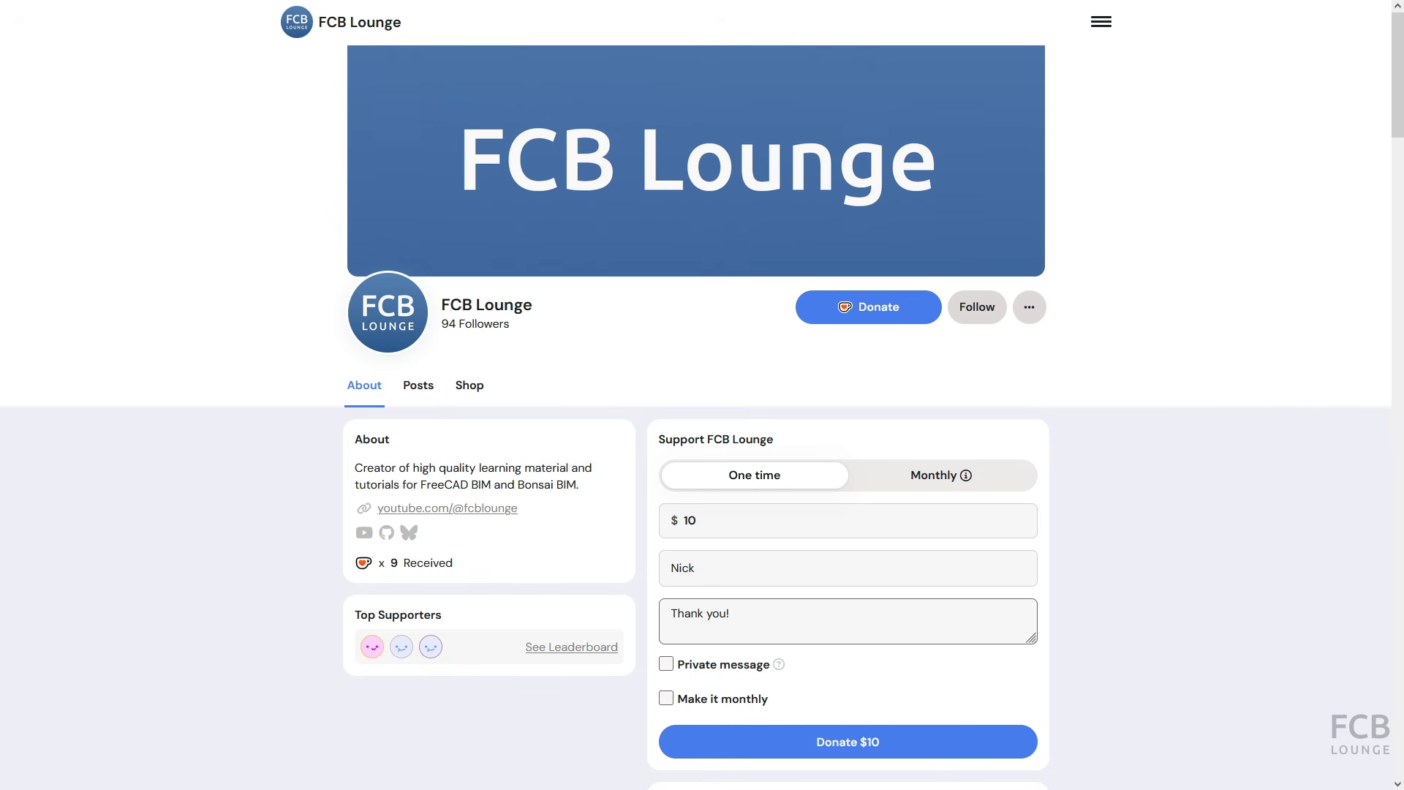